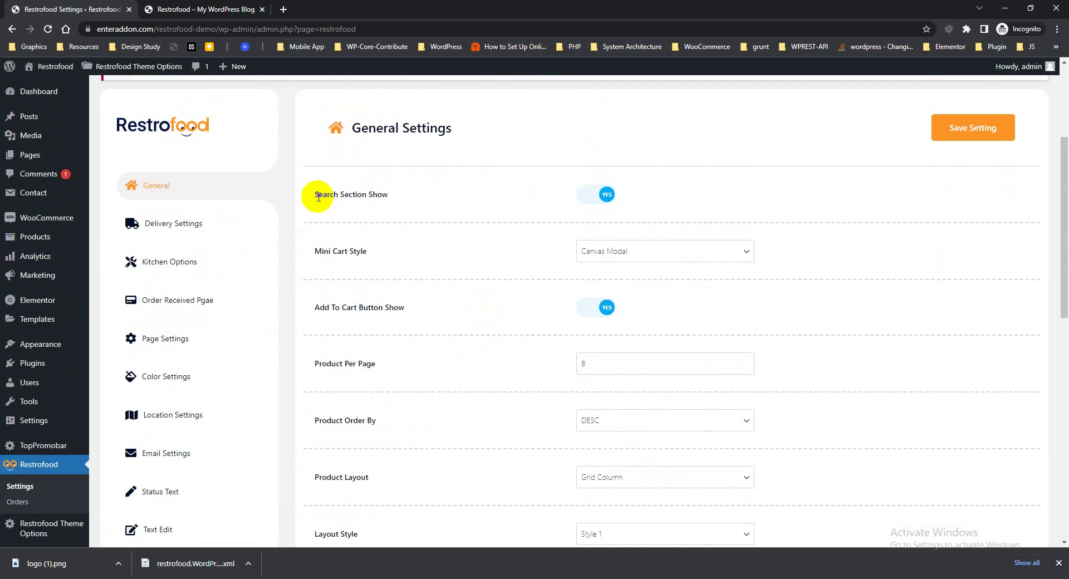
Examine the Search Section Show setting and find the matching food search section on the storefront, dismissing the delivery checker
{"action": "left_click_drag", "start_coordinate": [319, 197], "coordinate": [437, 195]}
{"action": "left_click", "coordinate": [367, 232]}
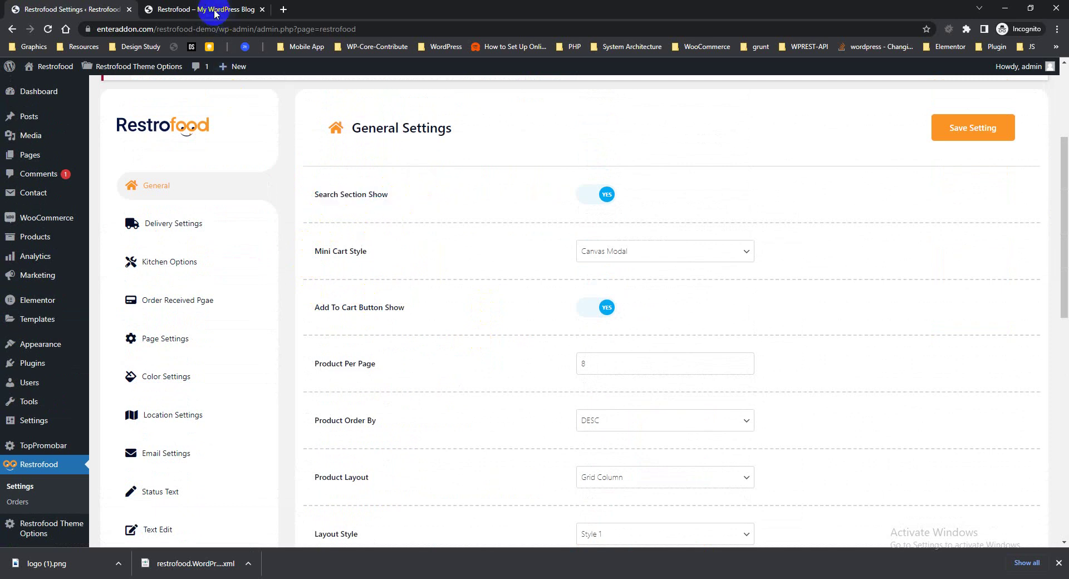
{"action": "left_click", "coordinate": [215, 11]}
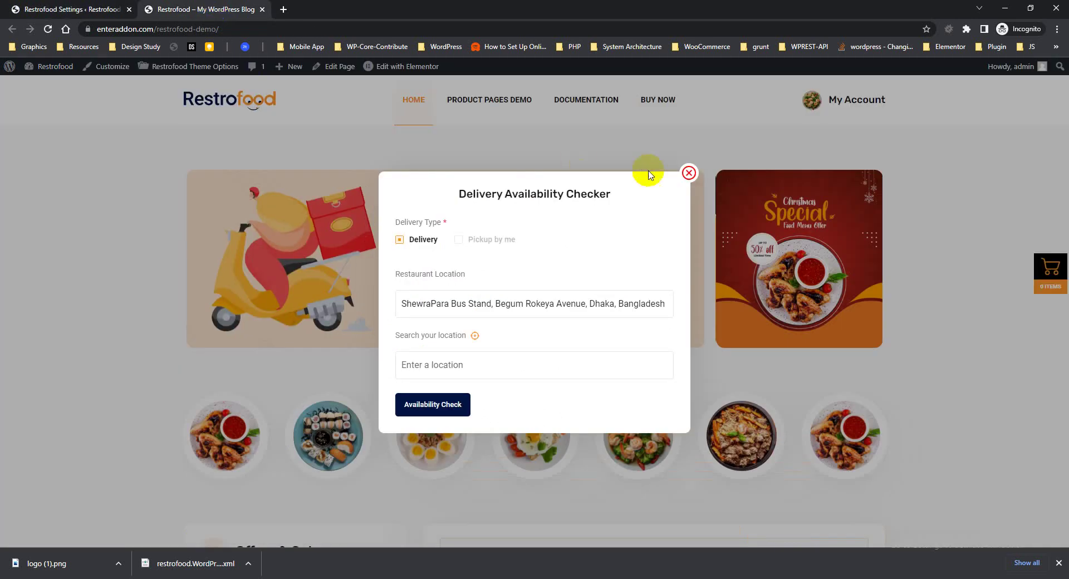
{"action": "left_click", "coordinate": [689, 174]}
{"action": "scroll", "coordinate": [477, 280], "scroll_direction": "down", "scroll_amount": 4}
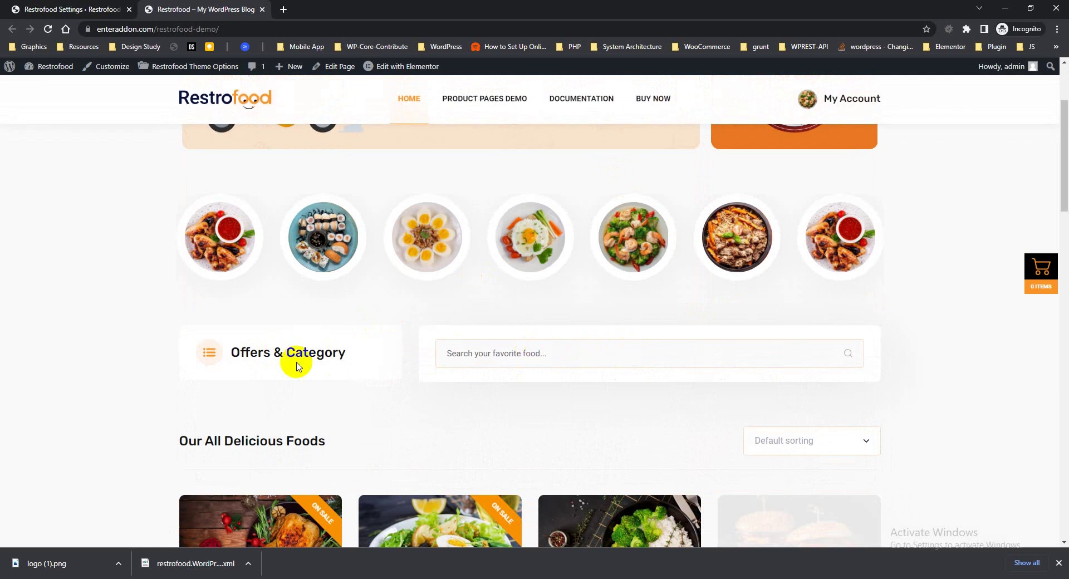
View the Mini Cart Style options in the Restrofood settings, then open and close the cart panel on the storefront
{"action": "left_click", "coordinate": [96, 9]}
{"action": "scroll", "coordinate": [334, 202], "scroll_direction": "down", "scroll_amount": 1}
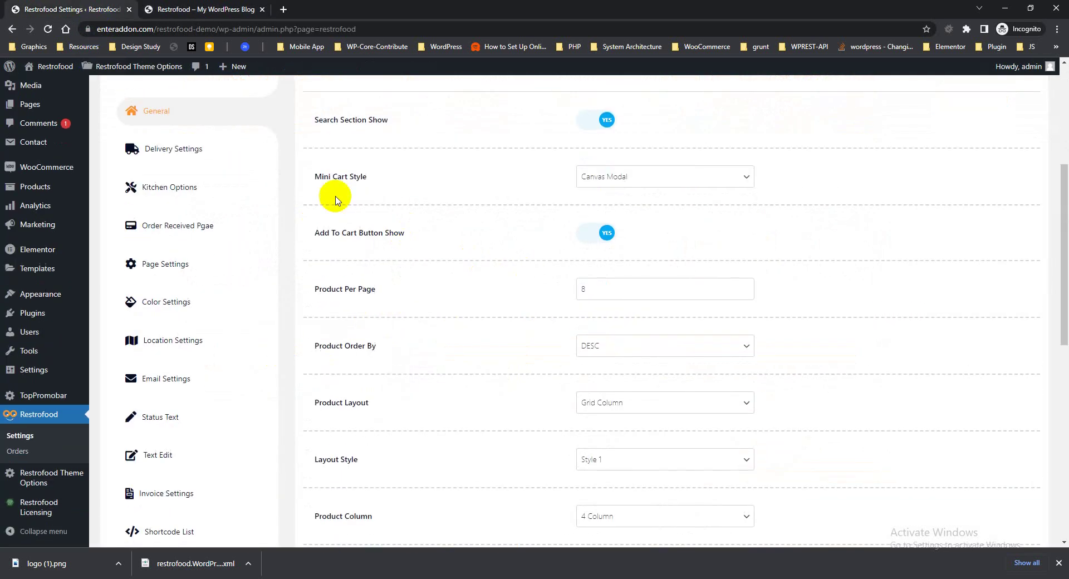
{"action": "left_click", "coordinate": [606, 178]}
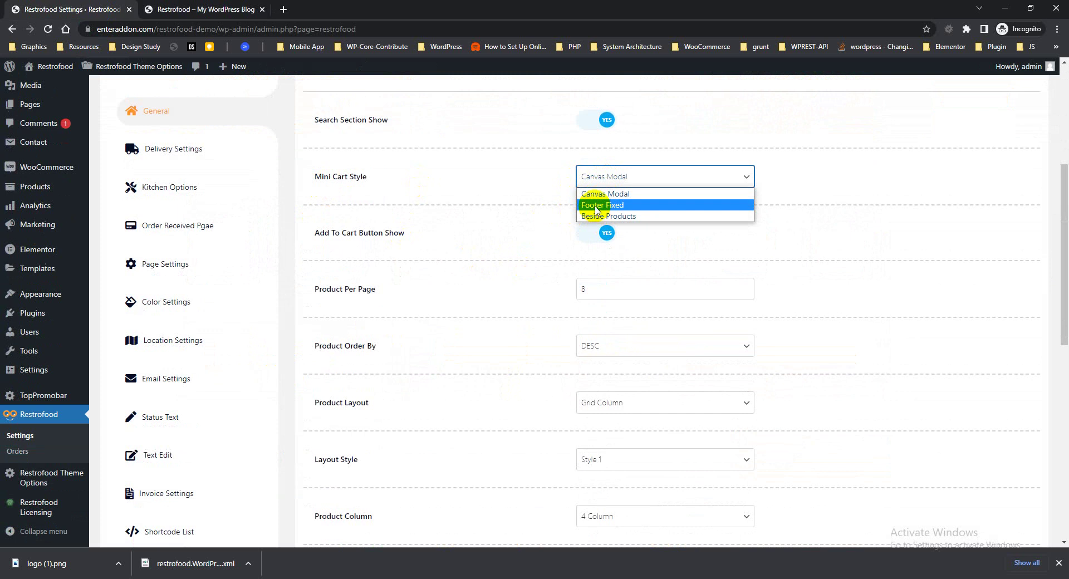
{"action": "left_click", "coordinate": [210, 9]}
{"action": "left_click", "coordinate": [1034, 285]}
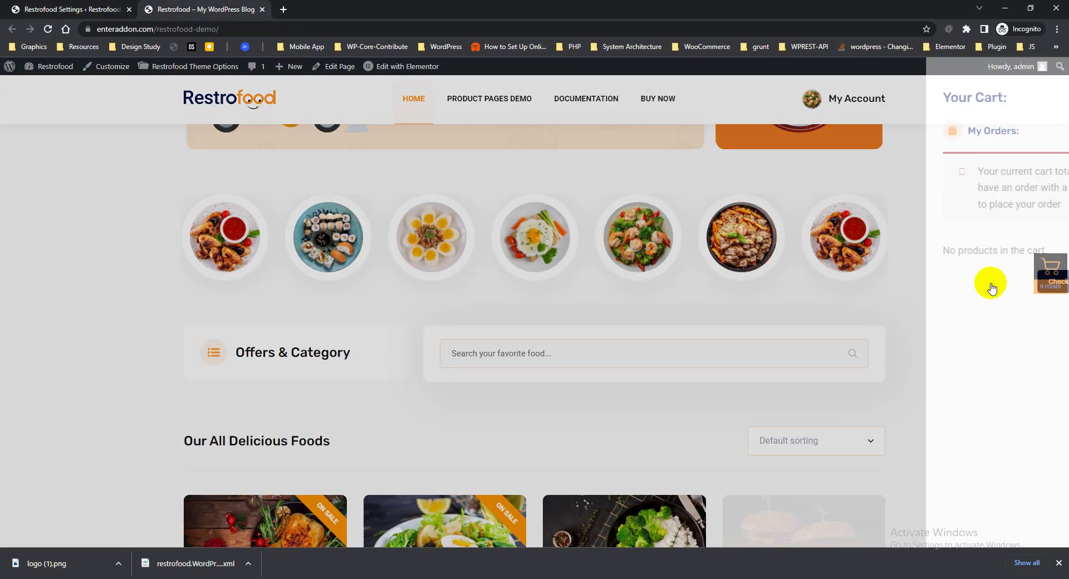
{"action": "left_click", "coordinate": [1043, 85]}
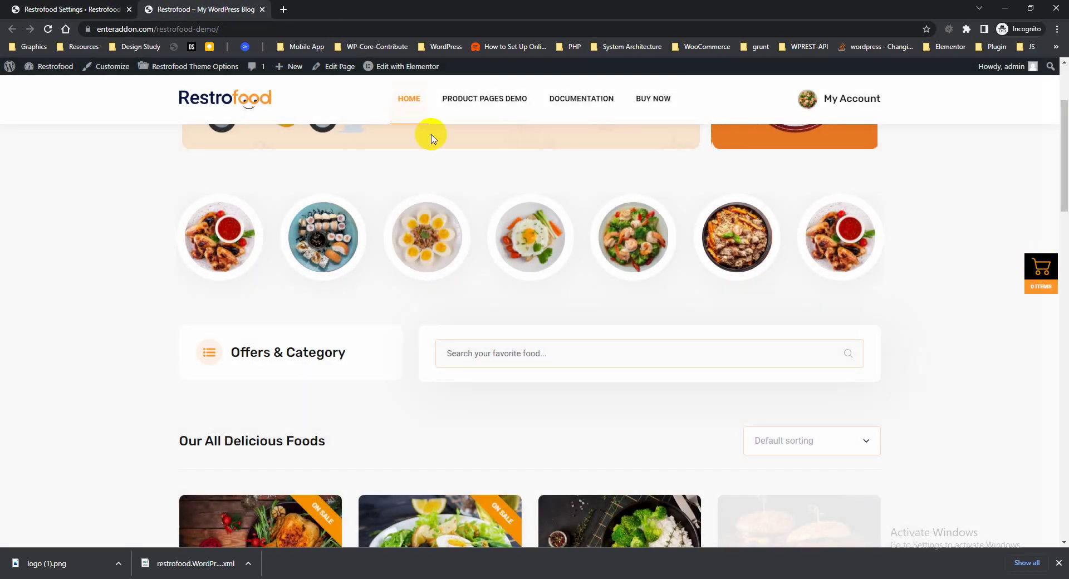
Set the Mini Cart Style to Footer Fixed in the General Settings and save
{"action": "left_click", "coordinate": [83, 10]}
{"action": "left_click", "coordinate": [586, 176]}
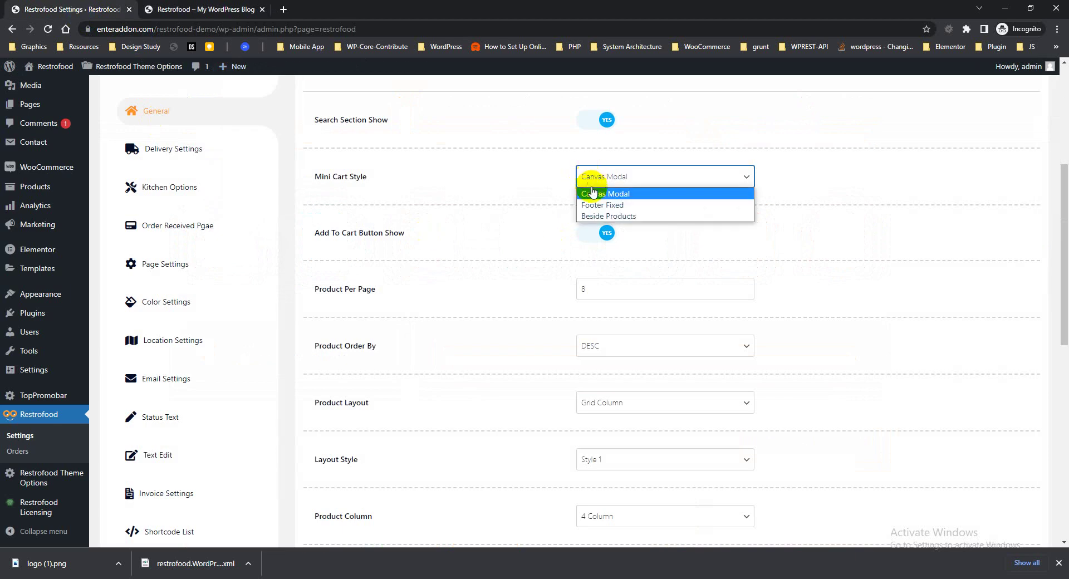
{"action": "left_click", "coordinate": [597, 206]}
{"action": "scroll", "coordinate": [628, 231], "scroll_direction": "up", "scroll_amount": 4}
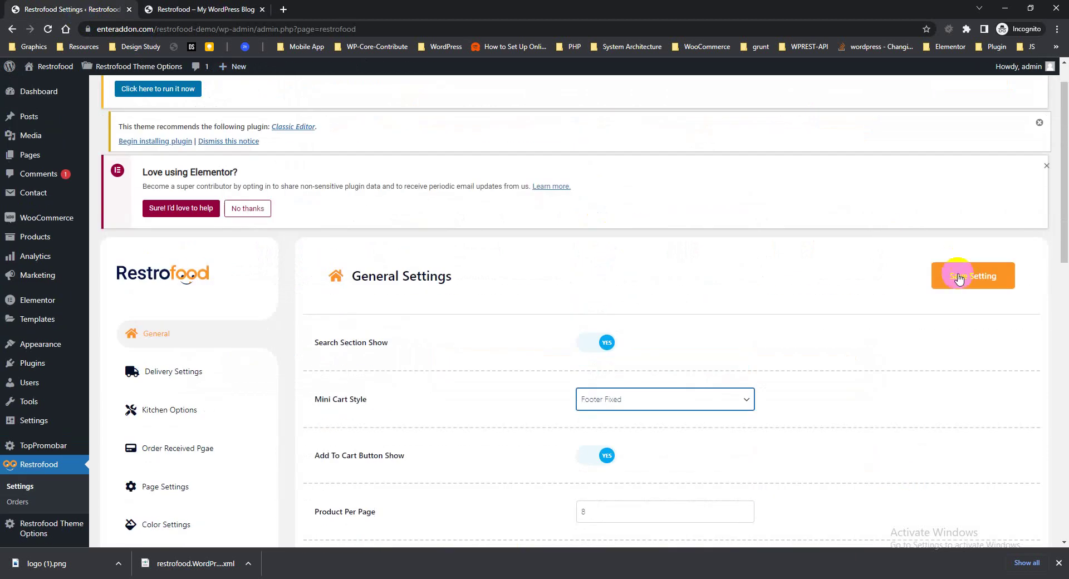
{"action": "left_click", "coordinate": [957, 275]}
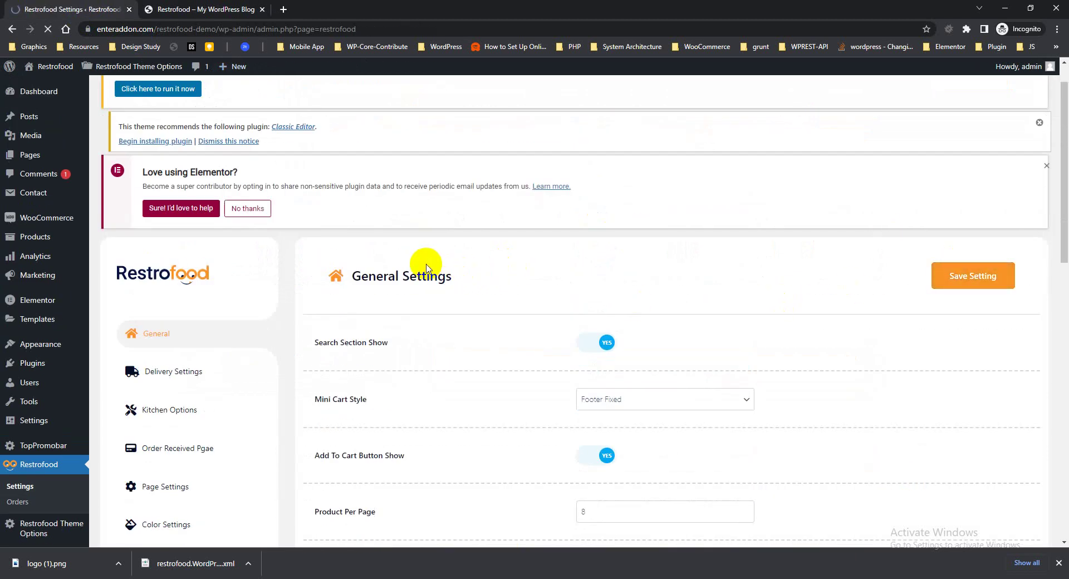
Check the footer cart on the reloaded storefront by expanding and collapsing it, and close the browser's download bar
{"action": "left_click", "coordinate": [206, 10]}
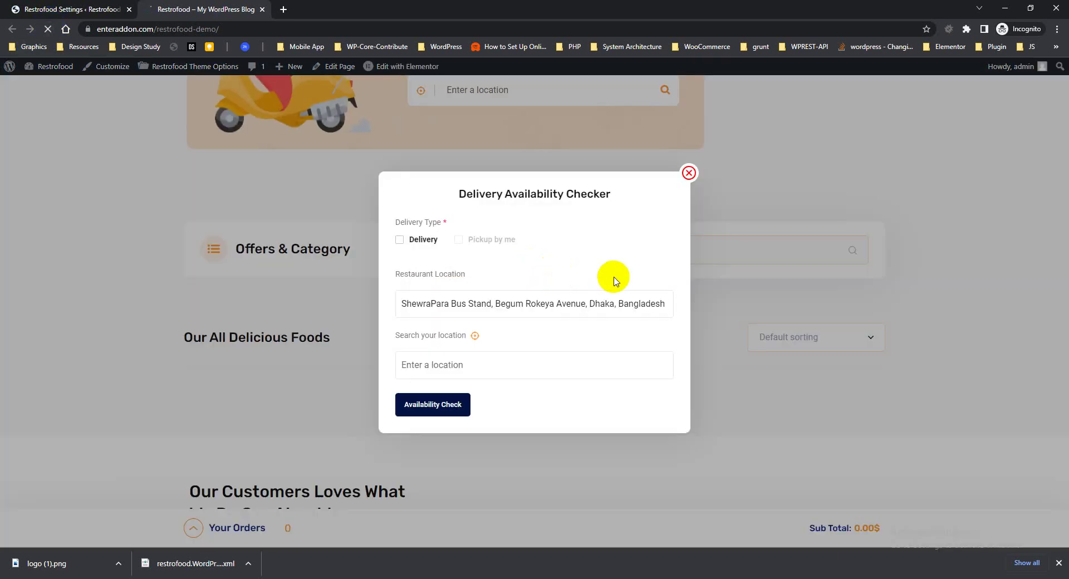
{"action": "left_click", "coordinate": [689, 174]}
{"action": "left_click", "coordinate": [194, 528]}
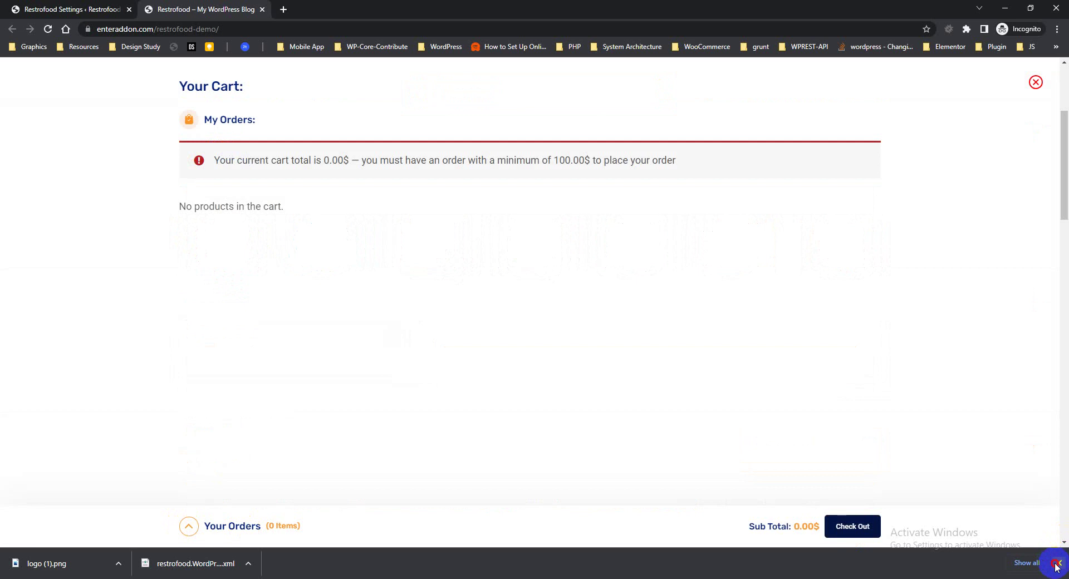
{"action": "left_click", "coordinate": [1058, 564]}
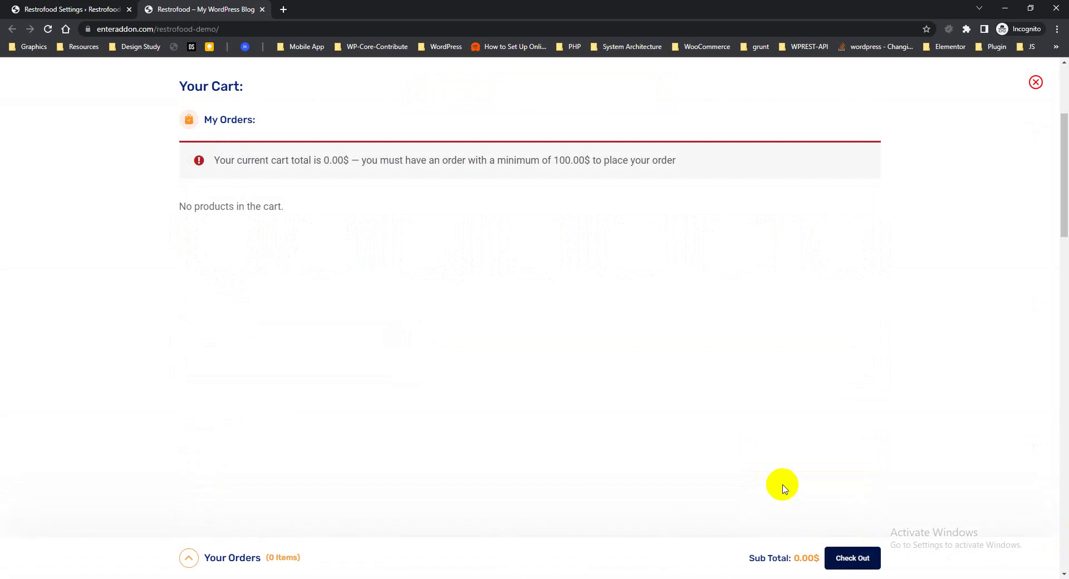
{"action": "left_click", "coordinate": [186, 563]}
{"action": "left_click", "coordinate": [184, 561]}
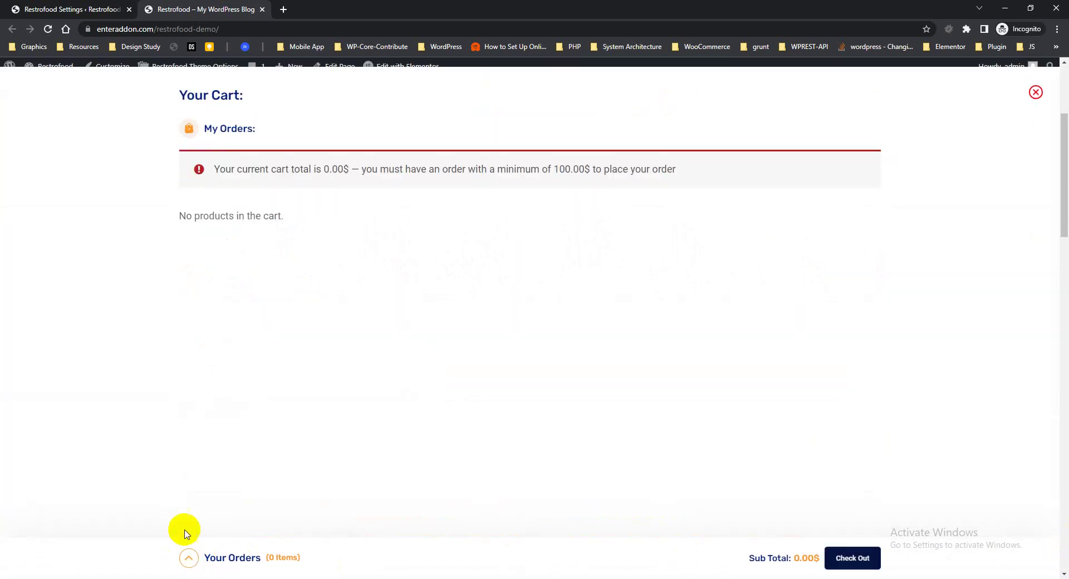
{"action": "left_click", "coordinate": [186, 534]}
Change the Mini Cart Style to Beside Products in the General Settings and save
{"action": "left_click", "coordinate": [112, 14]}
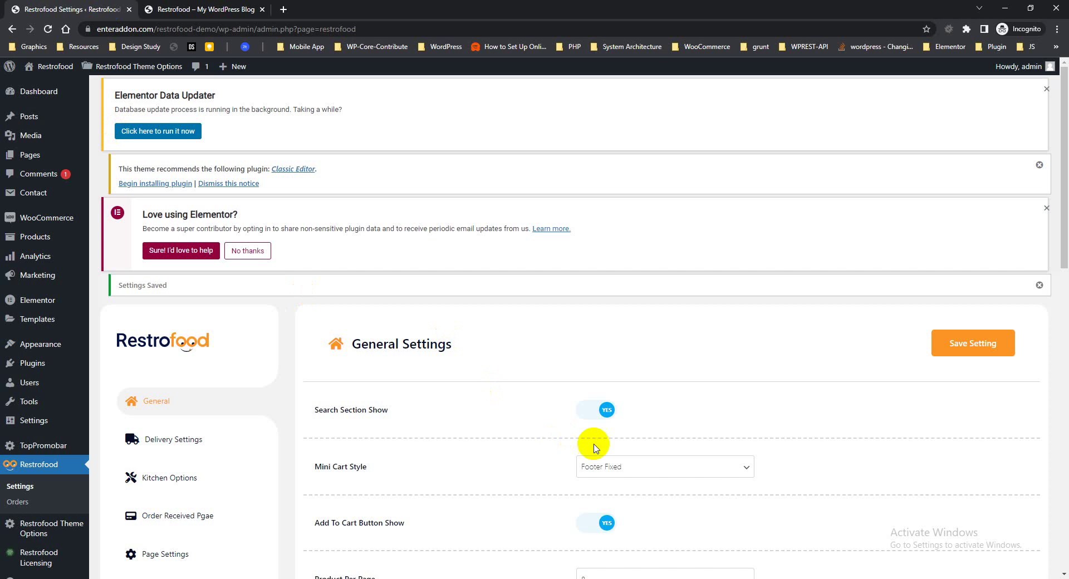
{"action": "left_click", "coordinate": [609, 468]}
{"action": "left_click", "coordinate": [617, 505]}
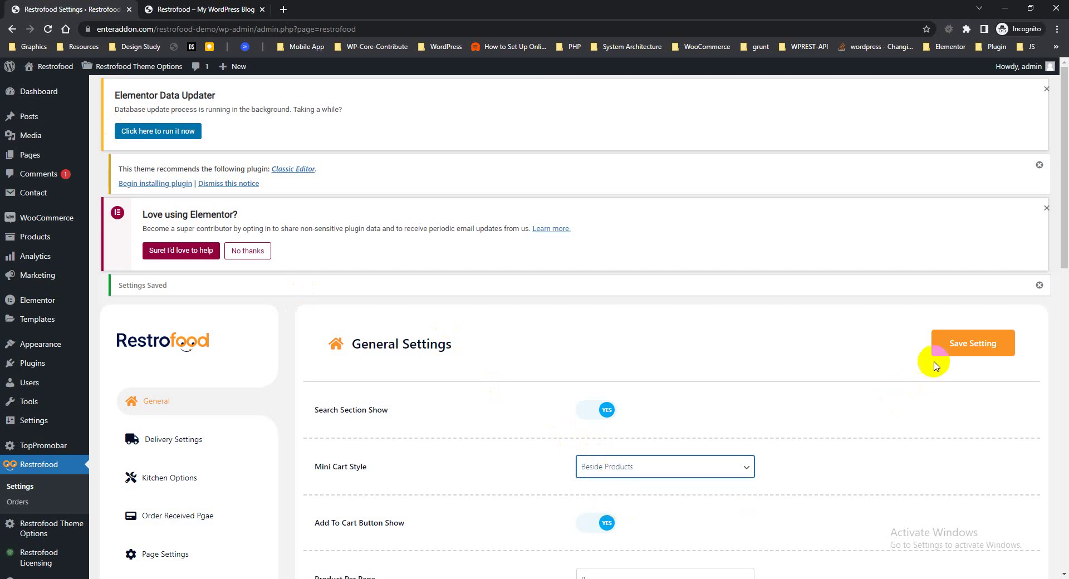
{"action": "left_click", "coordinate": [943, 342]}
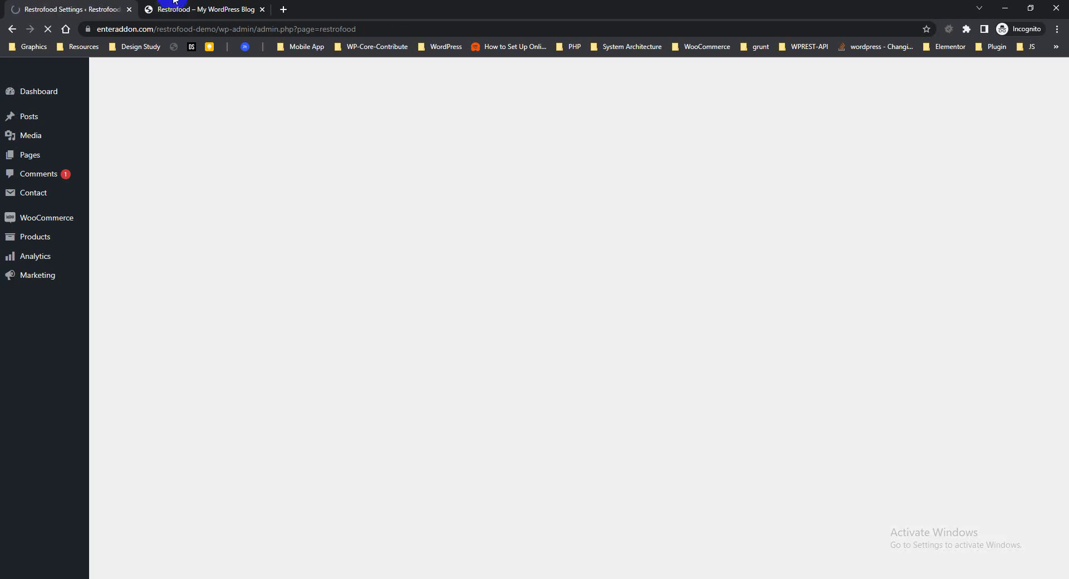
Reload the storefront home page, dismiss the delivery checker and examine the product list for the cart placement
{"action": "left_click", "coordinate": [174, 6]}
{"action": "left_click", "coordinate": [49, 30]}
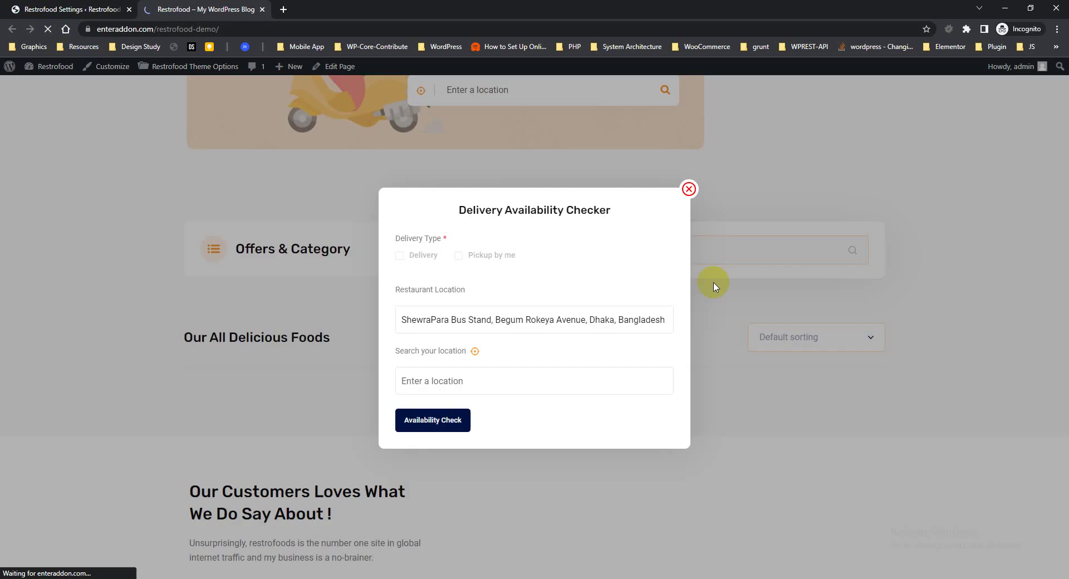
{"action": "left_click", "coordinate": [717, 267]}
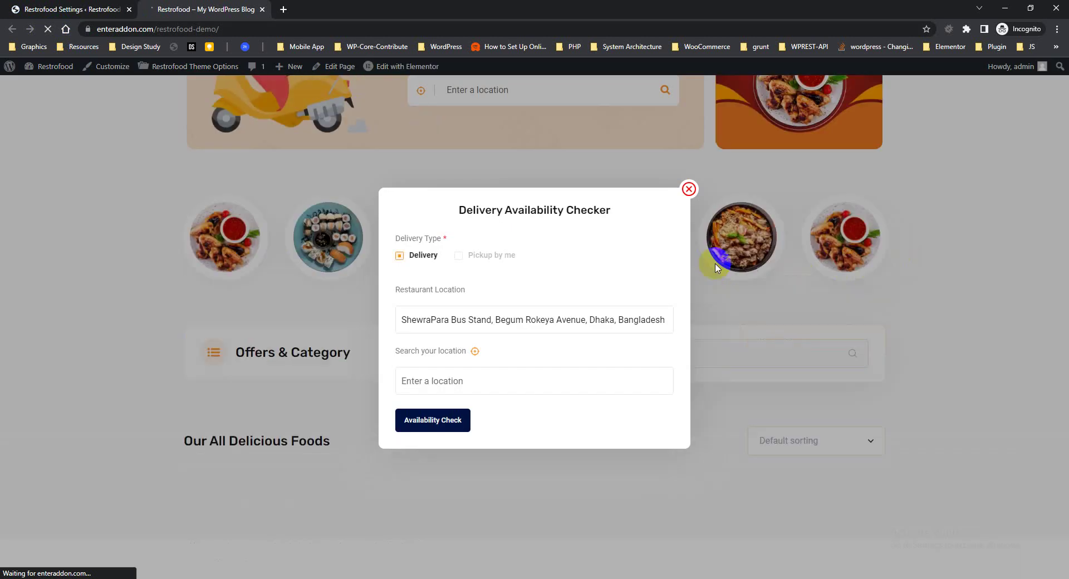
{"action": "left_click", "coordinate": [688, 188]}
{"action": "scroll", "coordinate": [690, 208], "scroll_direction": "down", "scroll_amount": 2}
{"action": "scroll", "coordinate": [691, 212], "scroll_direction": "down", "scroll_amount": 12}
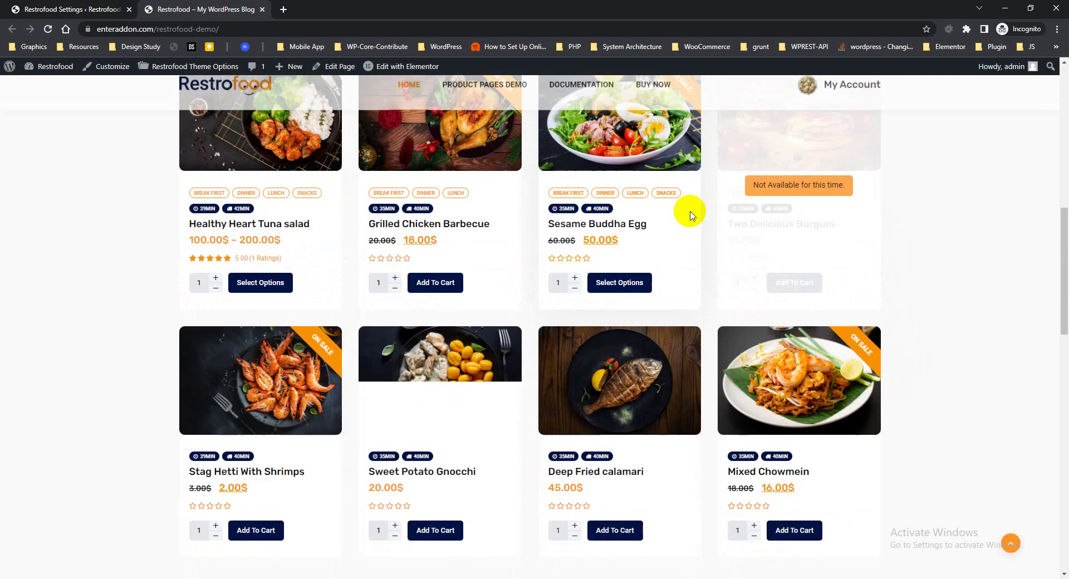
{"action": "scroll", "coordinate": [689, 216], "scroll_direction": "up", "scroll_amount": 10}
{"action": "scroll", "coordinate": [689, 239], "scroll_direction": "up", "scroll_amount": 3}
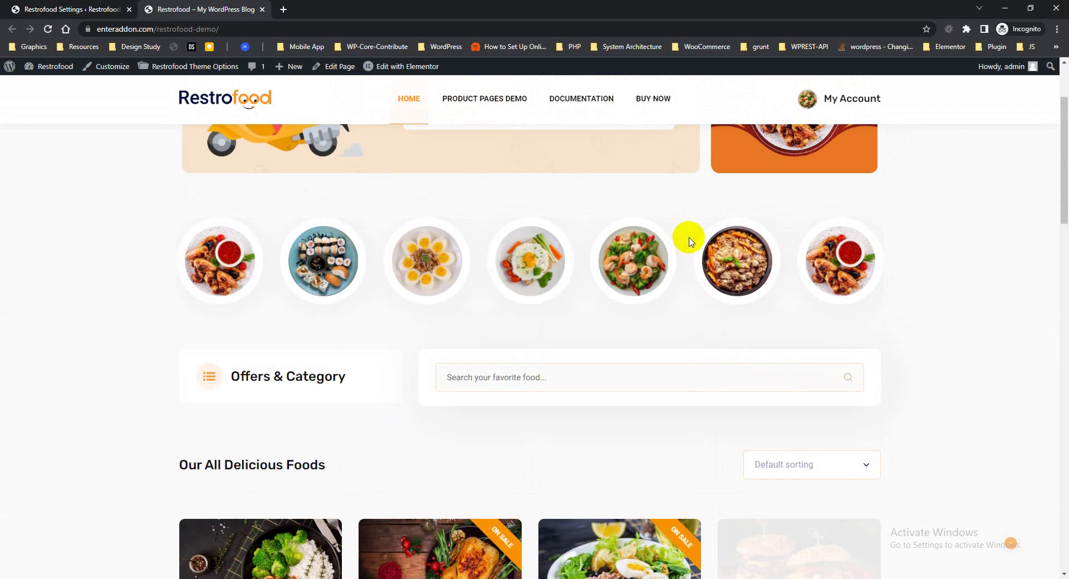
Reselect Beside Products as the Mini Cart Style and save the General Settings again
{"action": "left_click", "coordinate": [81, 9]}
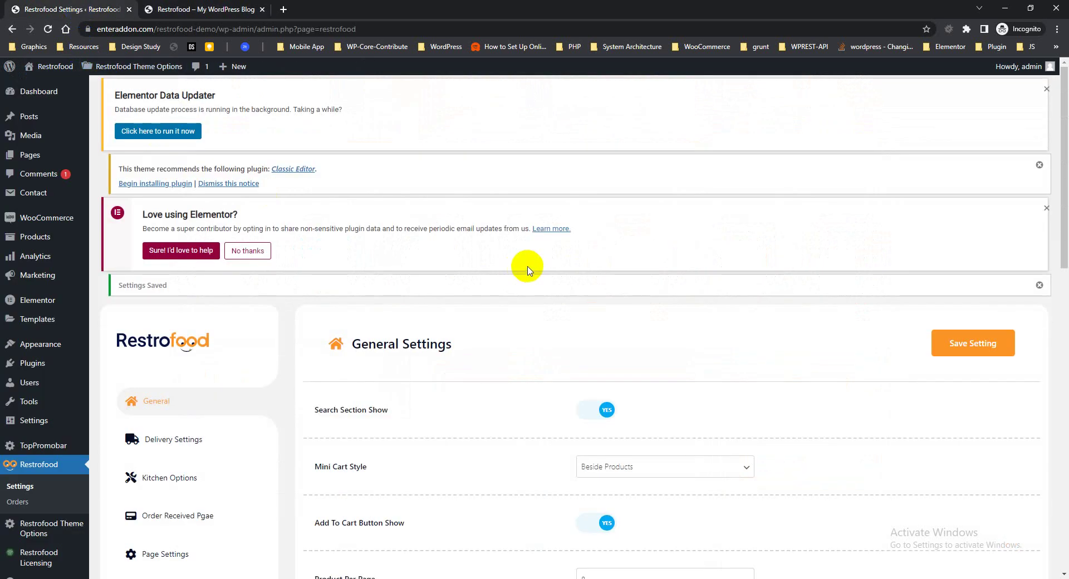
{"action": "scroll", "coordinate": [624, 335], "scroll_direction": "down", "scroll_amount": 1}
{"action": "left_click", "coordinate": [617, 393]}
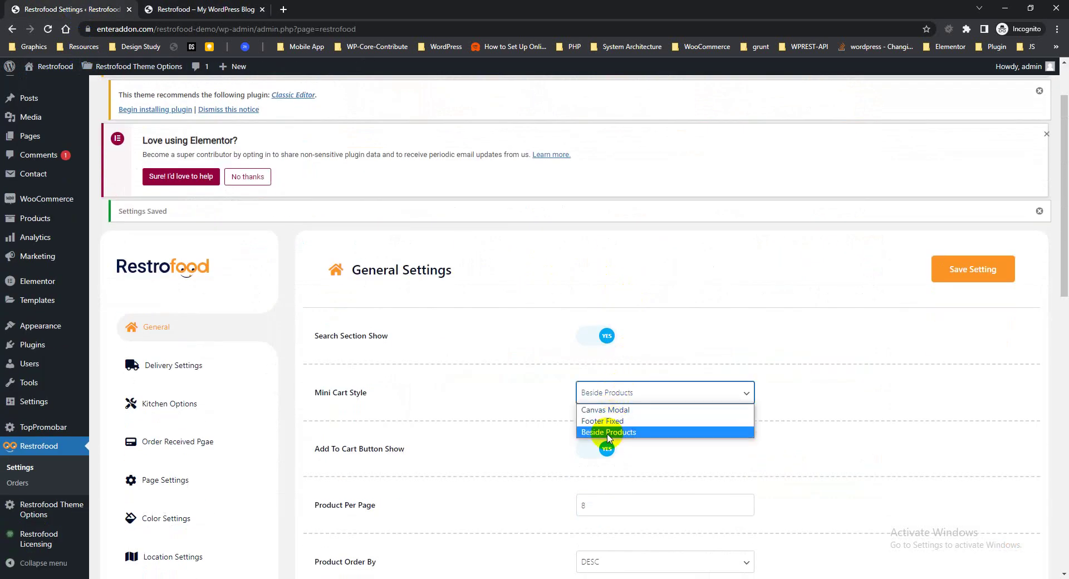
{"action": "left_click", "coordinate": [607, 433]}
{"action": "left_click", "coordinate": [947, 270]}
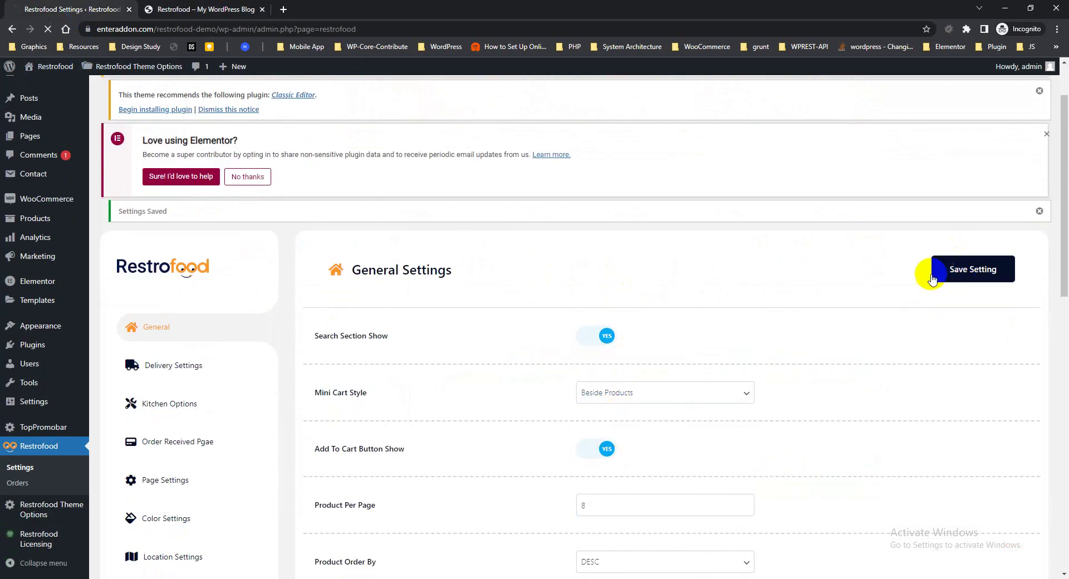
Dismiss the delivery checker on the storefront and open the Product With Grid Cart demo page
{"action": "left_click", "coordinate": [183, 10]}
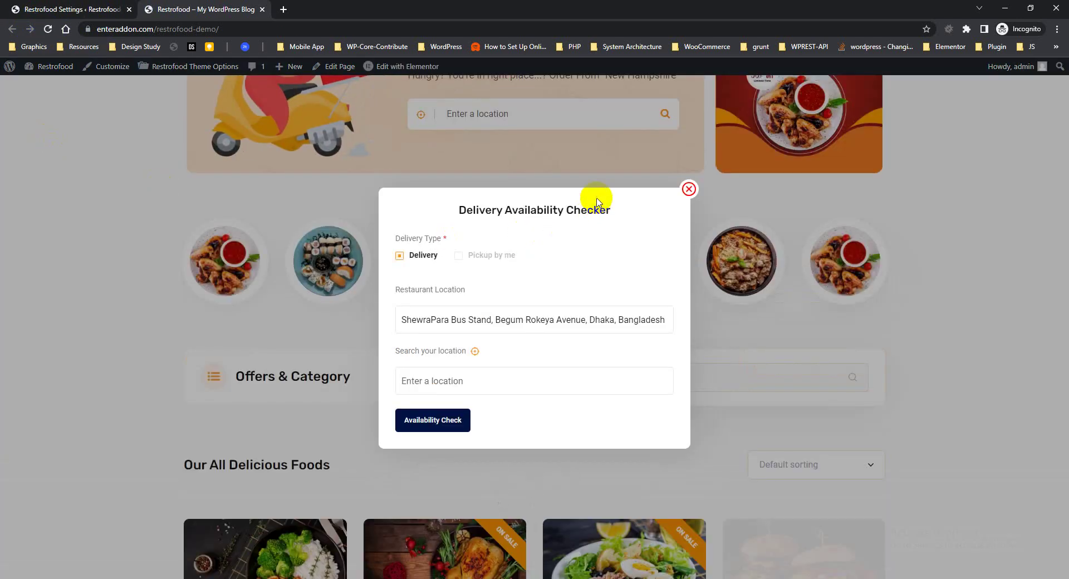
{"action": "left_click", "coordinate": [689, 189]}
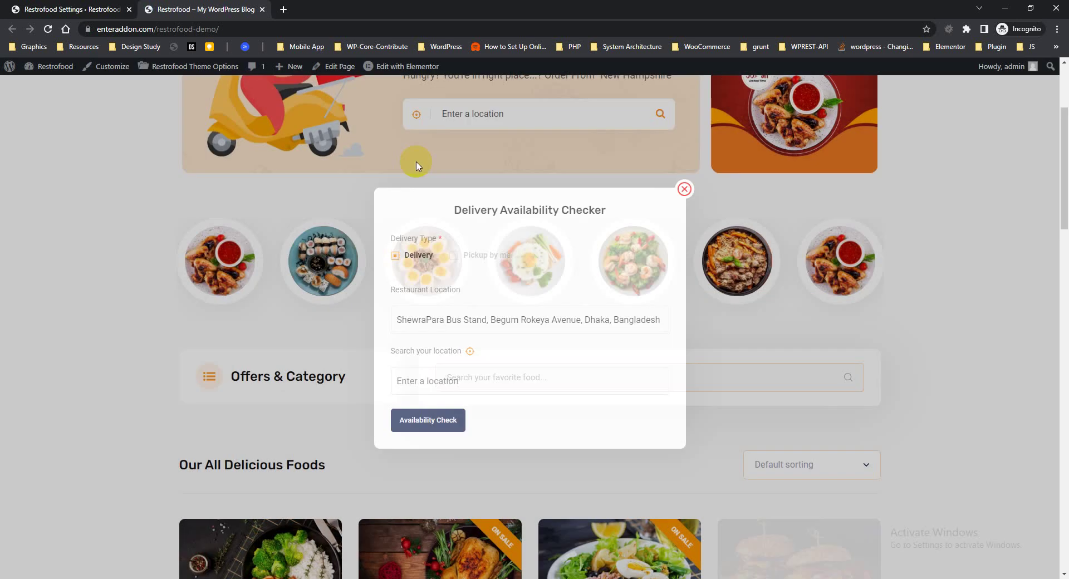
{"action": "scroll", "coordinate": [462, 228], "scroll_direction": "up", "scroll_amount": 3}
{"action": "mouse_move", "coordinate": [504, 100]}
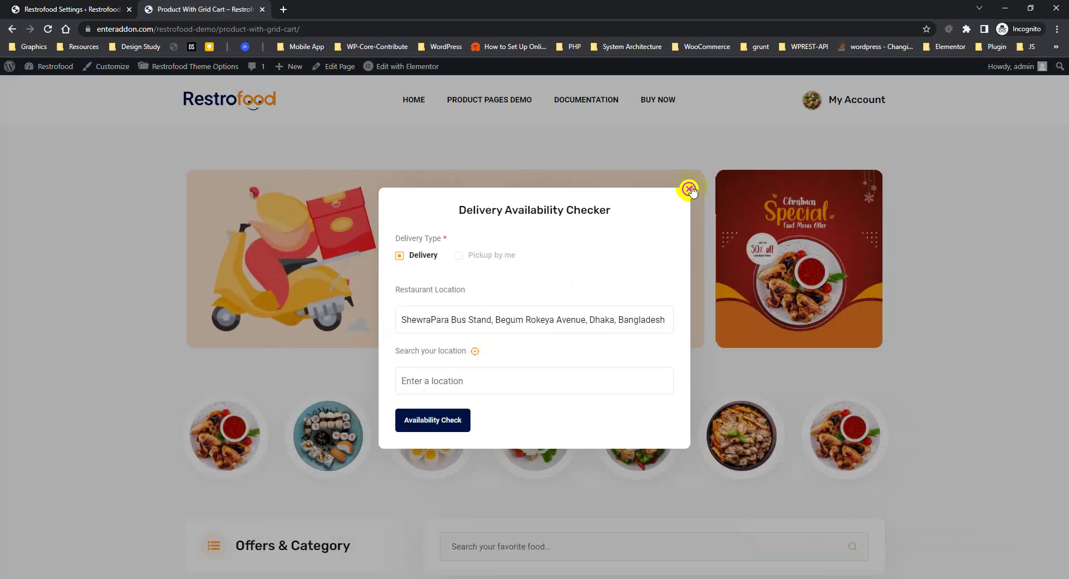
Dismiss the delivery checker and add one Grilled Chicken Barbecue to the cart shown beside the products
{"action": "left_click", "coordinate": [689, 189]}
{"action": "scroll", "coordinate": [576, 267], "scroll_direction": "down", "scroll_amount": 6}
{"action": "scroll", "coordinate": [585, 296], "scroll_direction": "down", "scroll_amount": 1}
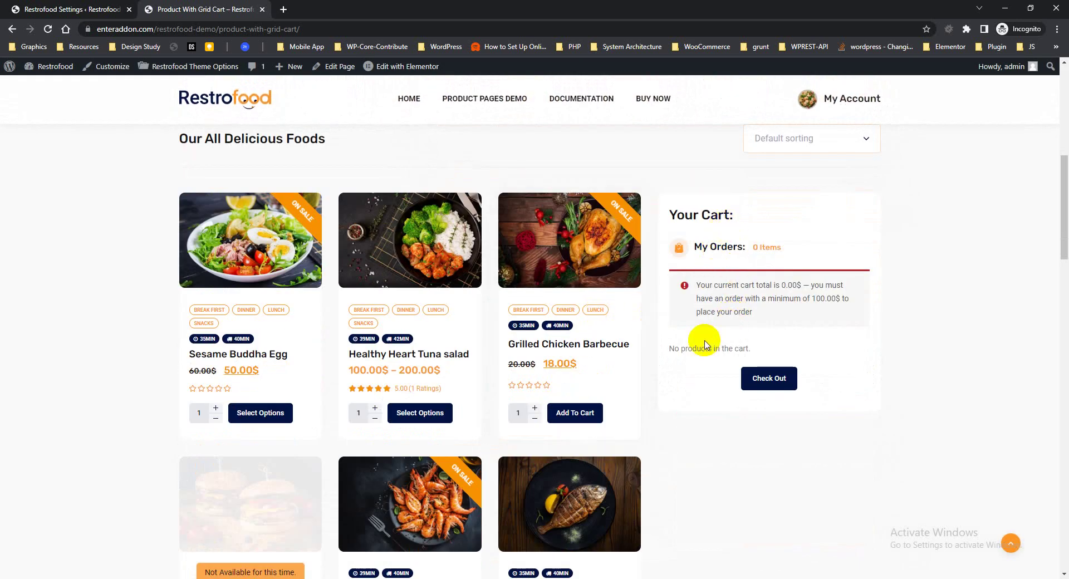
{"action": "left_click", "coordinate": [573, 413]}
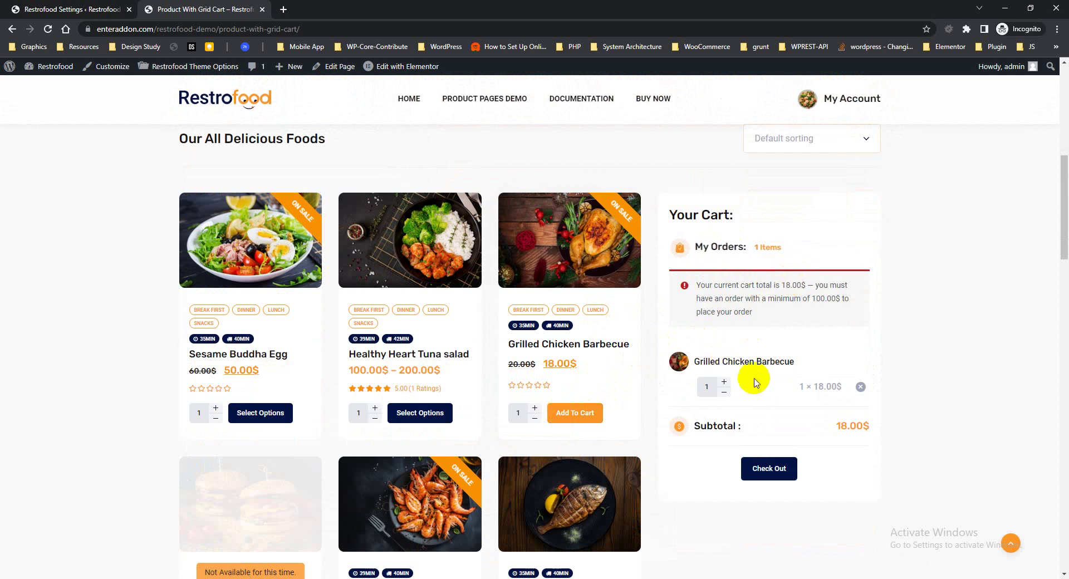
Return to the Restrofood settings, set the Mini Cart Style to Canvas Modal and save
{"action": "left_click", "coordinate": [98, 16]}
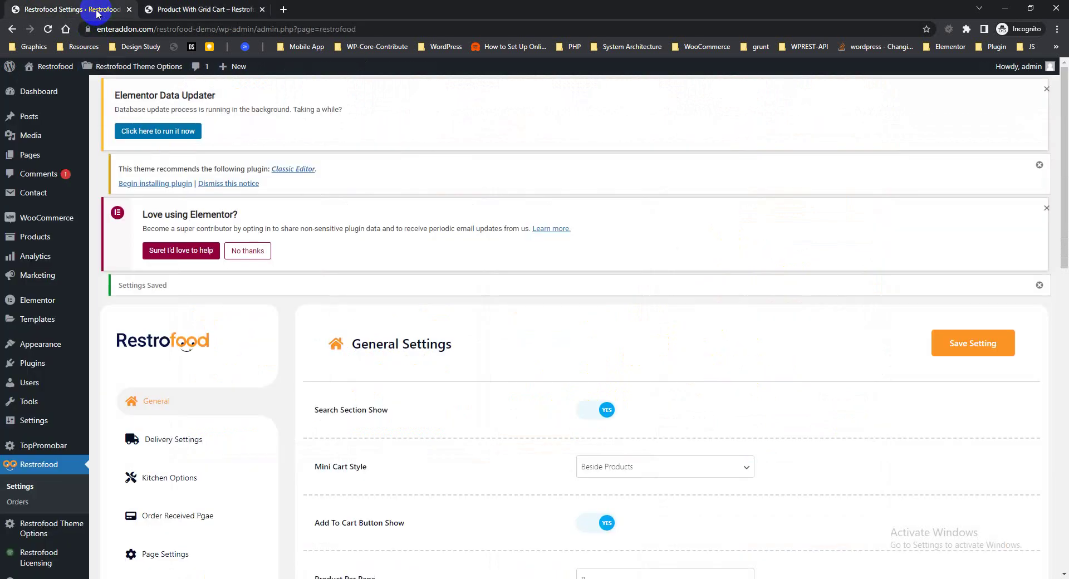
{"action": "scroll", "coordinate": [660, 316], "scroll_direction": "down", "scroll_amount": 3}
{"action": "left_click", "coordinate": [642, 318]}
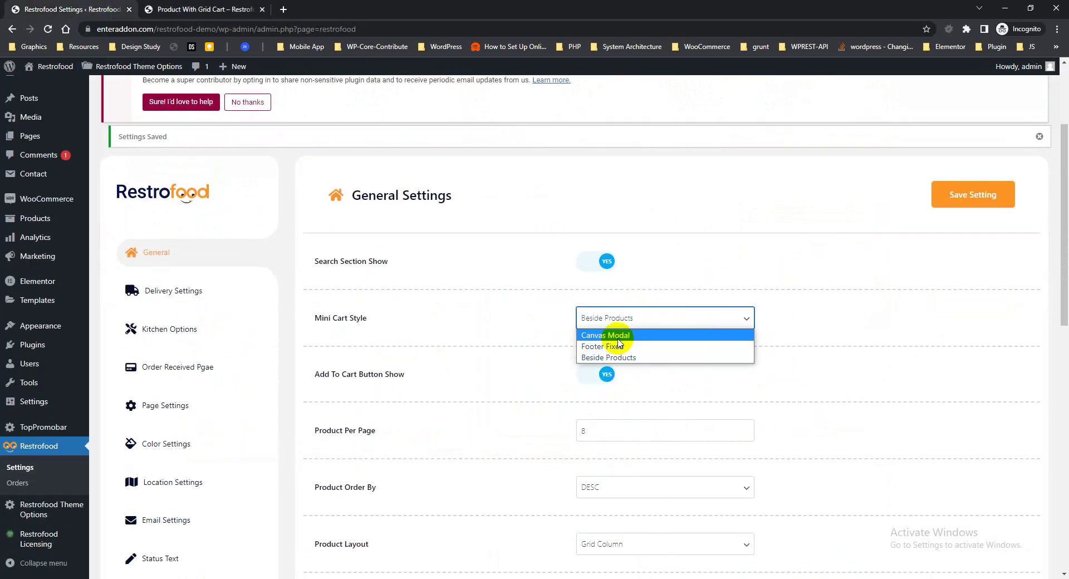
{"action": "left_click", "coordinate": [618, 348]}
{"action": "left_click", "coordinate": [976, 196]}
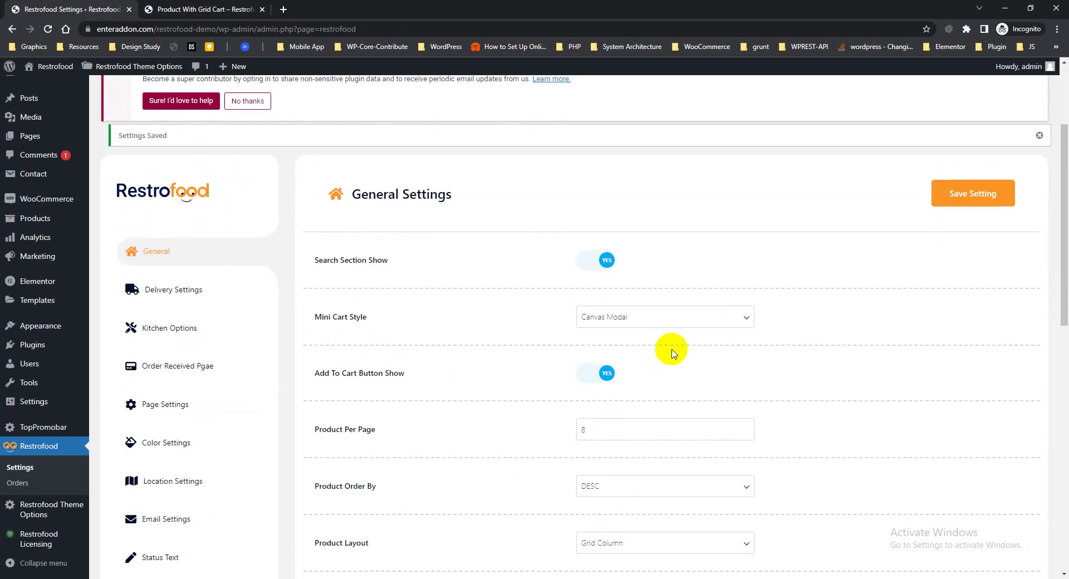
Review the Product Per Page, Product Order By and Product Layout settings in the General Settings
{"action": "scroll", "coordinate": [671, 350], "scroll_direction": "down", "scroll_amount": 4}
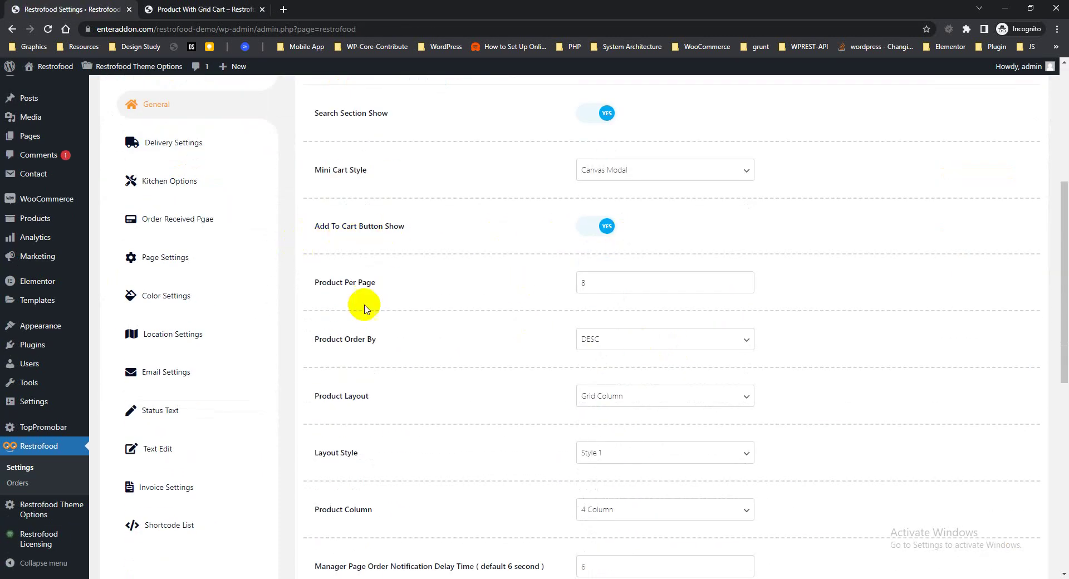
{"action": "left_click_drag", "start_coordinate": [314, 281], "coordinate": [417, 276]}
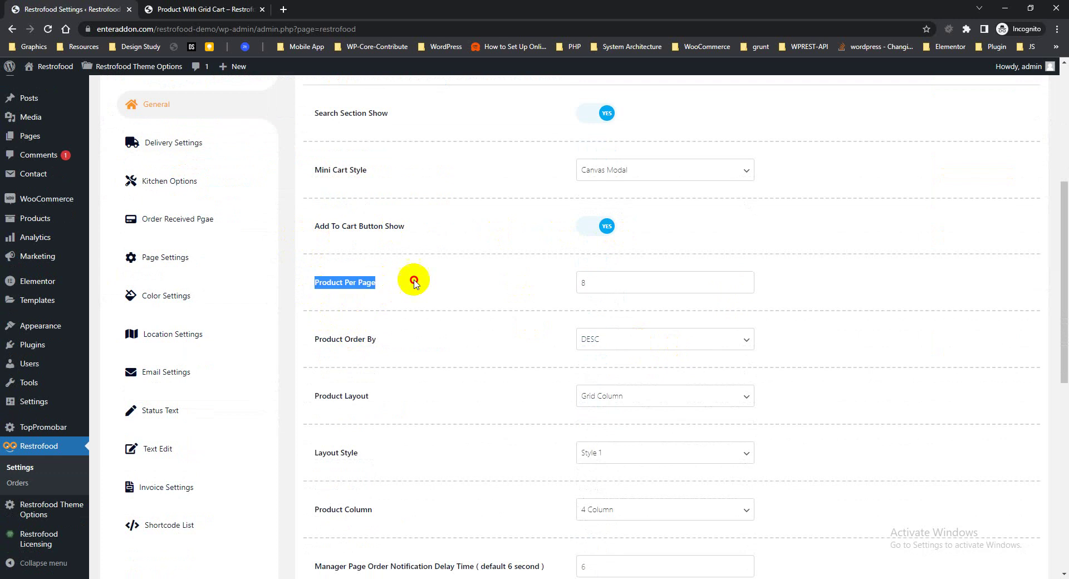
{"action": "left_click_drag", "start_coordinate": [327, 339], "coordinate": [487, 339]}
{"action": "scroll", "coordinate": [489, 342], "scroll_direction": "down", "scroll_amount": 1}
{"action": "scroll", "coordinate": [489, 343], "scroll_direction": "down", "scroll_amount": 2}
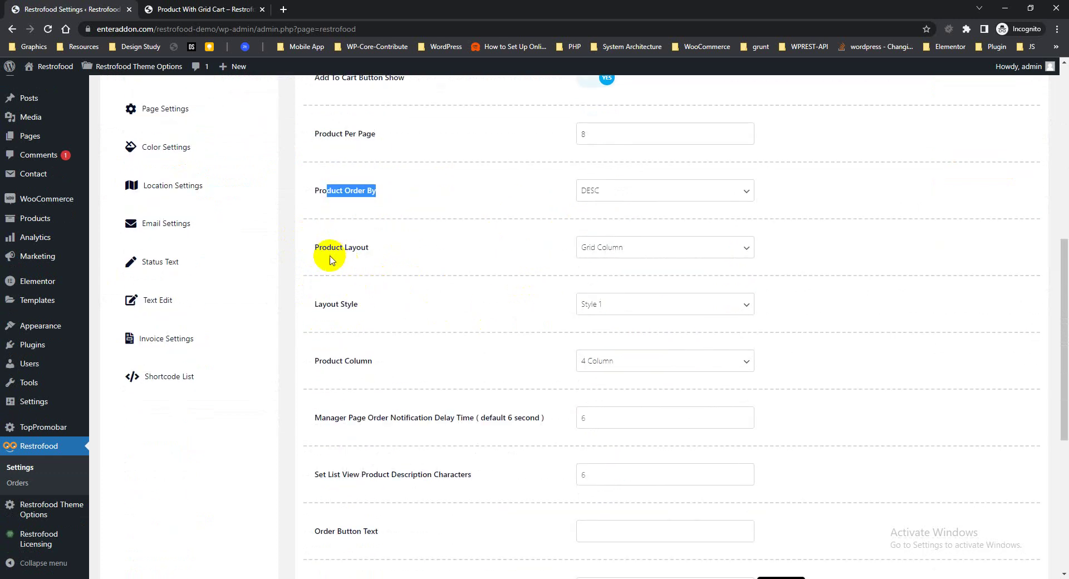
Review the available options for Product Layout, Layout Style and Product Column in the General Settings
{"action": "left_click_drag", "start_coordinate": [322, 247], "coordinate": [369, 247]}
{"action": "left_click", "coordinate": [624, 247]}
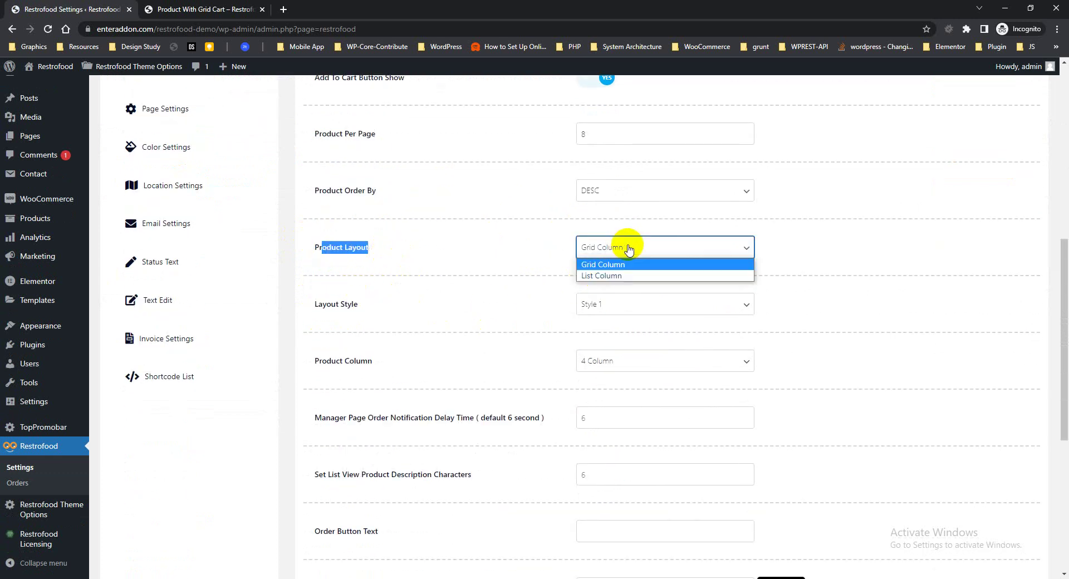
{"action": "left_click", "coordinate": [490, 258]}
{"action": "left_click", "coordinate": [594, 304]}
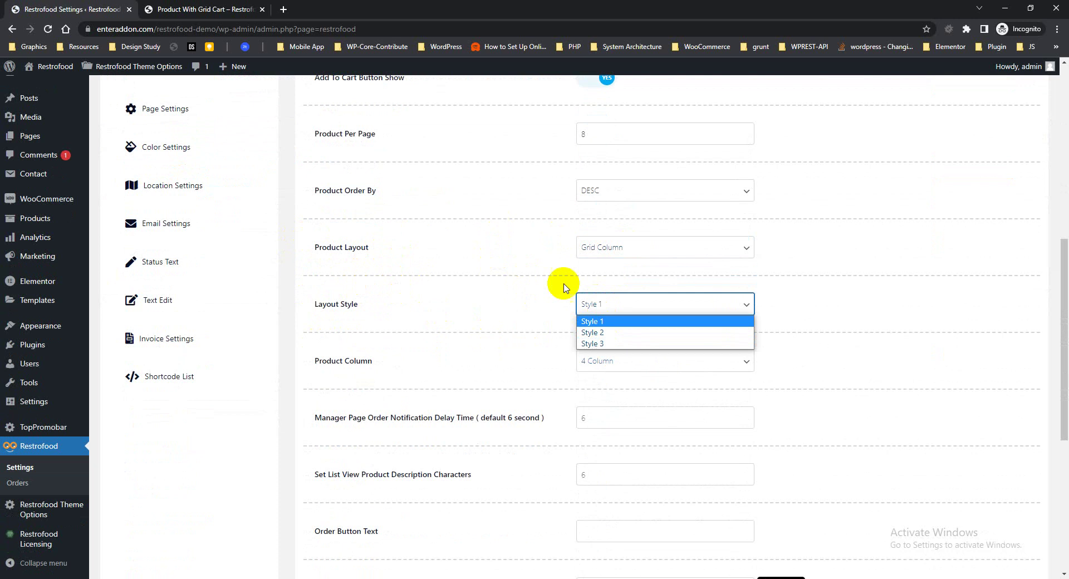
{"action": "left_click", "coordinate": [508, 262]}
{"action": "scroll", "coordinate": [600, 294], "scroll_direction": "down", "scroll_amount": 1}
{"action": "left_click", "coordinate": [599, 294]}
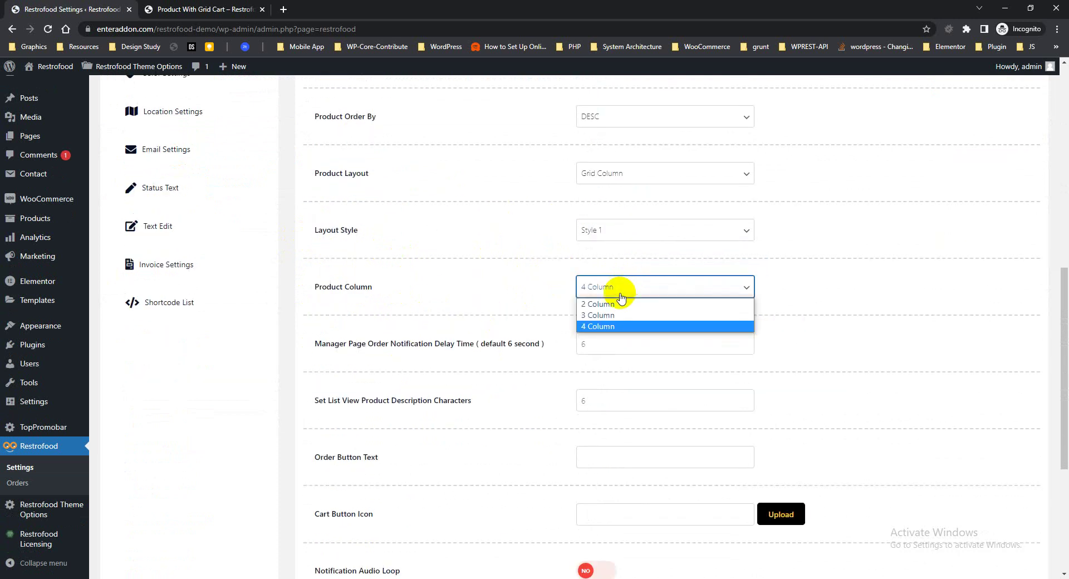
{"action": "left_click", "coordinate": [475, 279]}
{"action": "scroll", "coordinate": [346, 271], "scroll_direction": "down", "scroll_amount": 1}
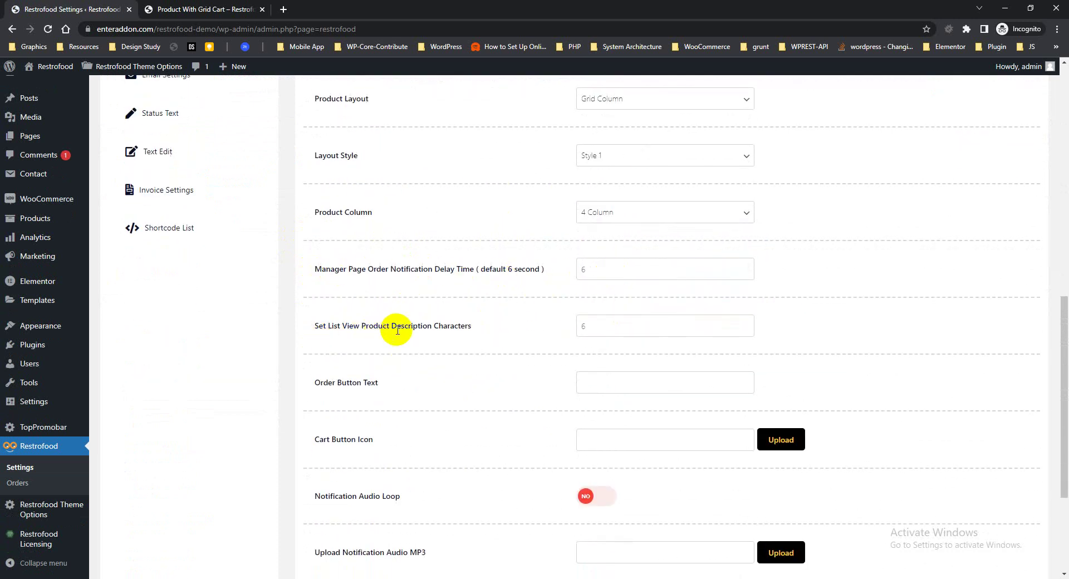
Review the list view description, order button text and cart button icon settings, comparing them with the product buttons on the storefront
{"action": "left_click", "coordinate": [601, 332]}
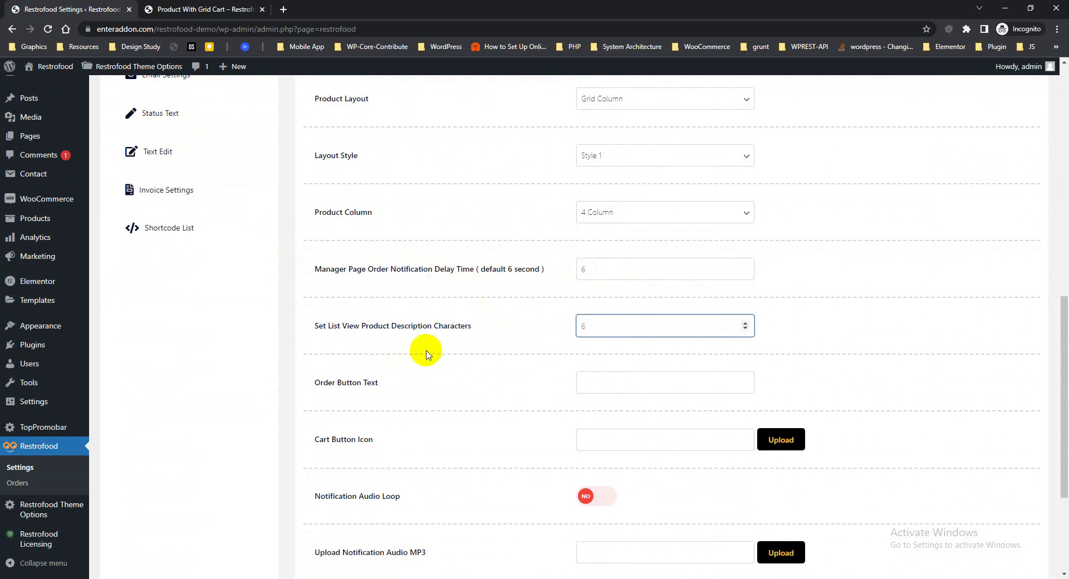
{"action": "left_click", "coordinate": [481, 351]}
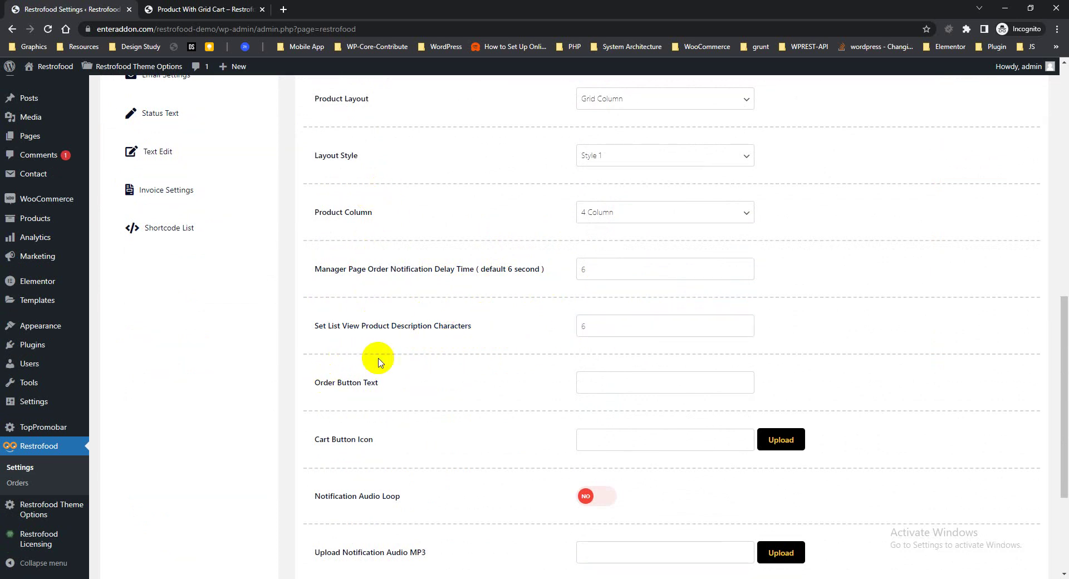
{"action": "scroll", "coordinate": [380, 362], "scroll_direction": "down", "scroll_amount": 3}
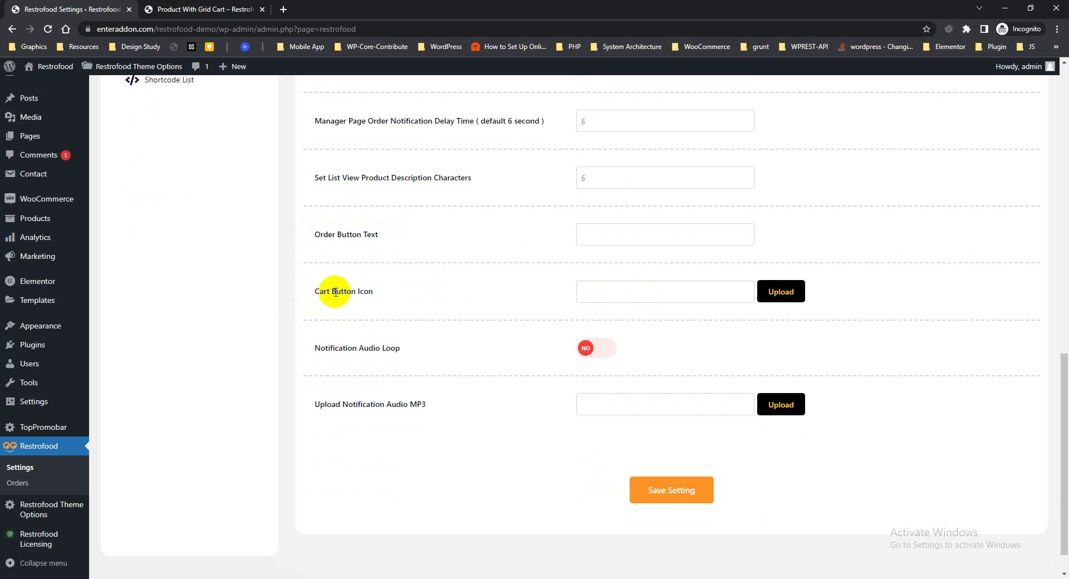
{"action": "left_click", "coordinate": [231, 10]}
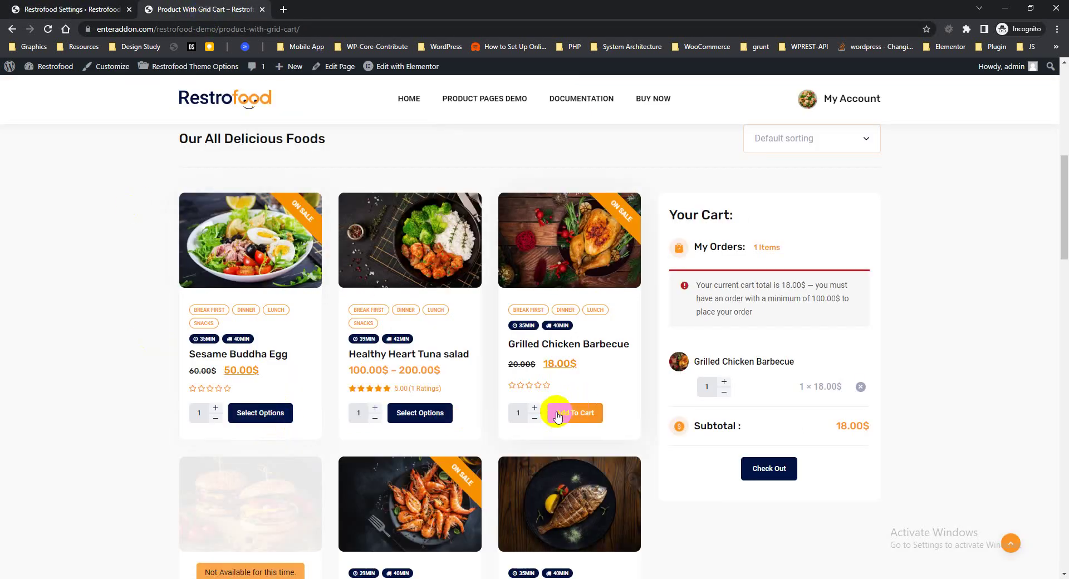
{"action": "left_click", "coordinate": [74, 11]}
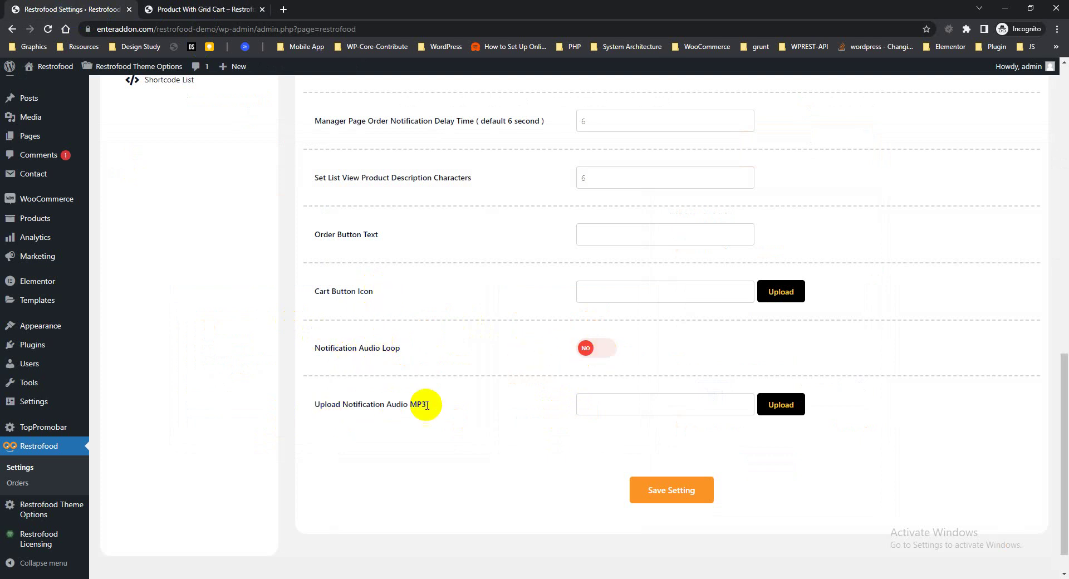
Review the notification audio loop and MP3 upload settings, and inspect the new-order notification on the Restrofood Orders page
{"action": "left_click_drag", "start_coordinate": [333, 348], "coordinate": [388, 394]}
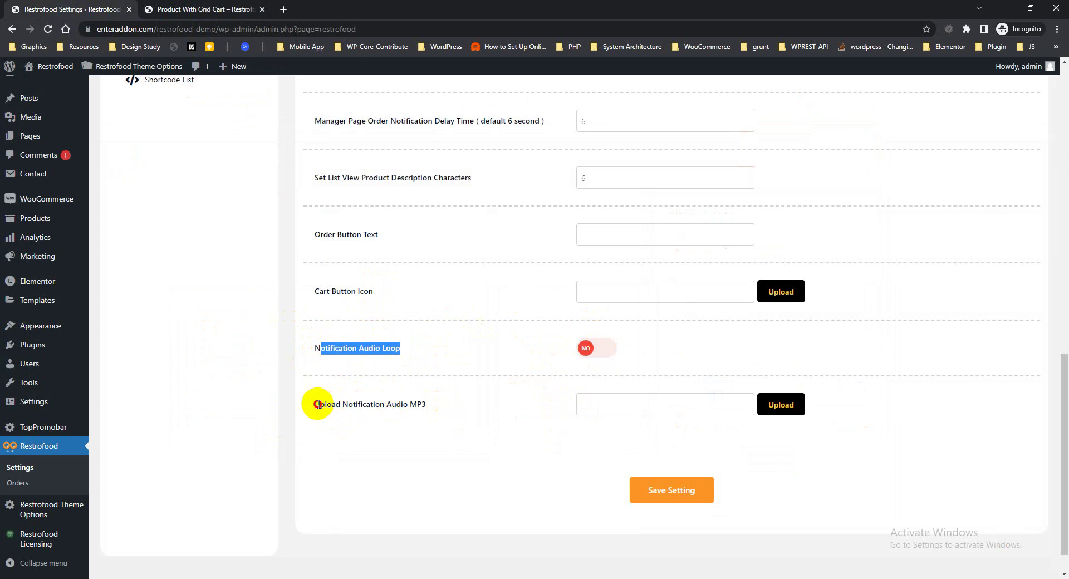
{"action": "left_click_drag", "start_coordinate": [317, 403], "coordinate": [452, 395]}
{"action": "left_click", "coordinate": [26, 480]}
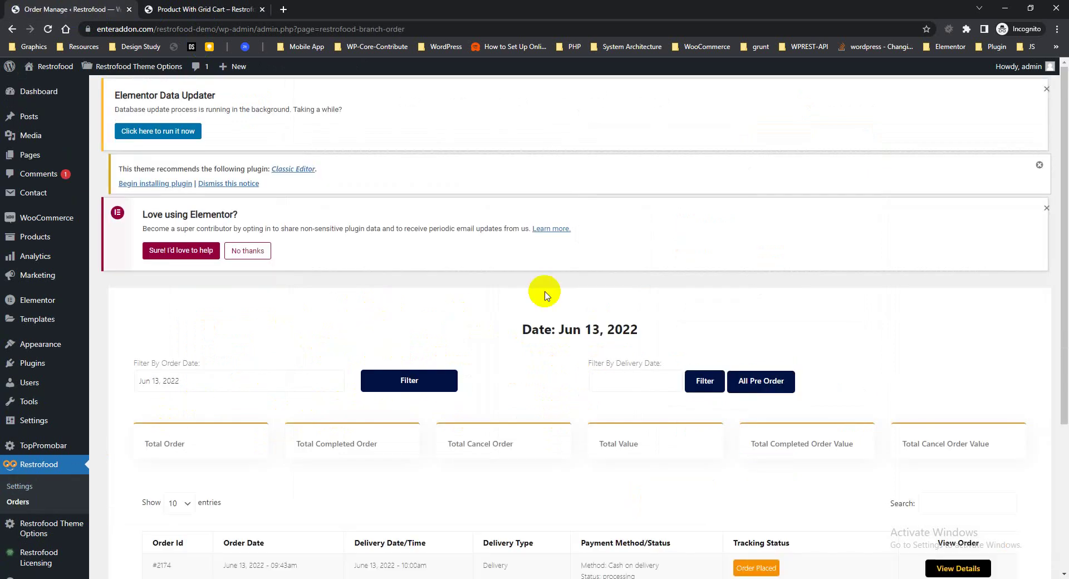
{"action": "scroll", "coordinate": [580, 274], "scroll_direction": "down", "scroll_amount": 3}
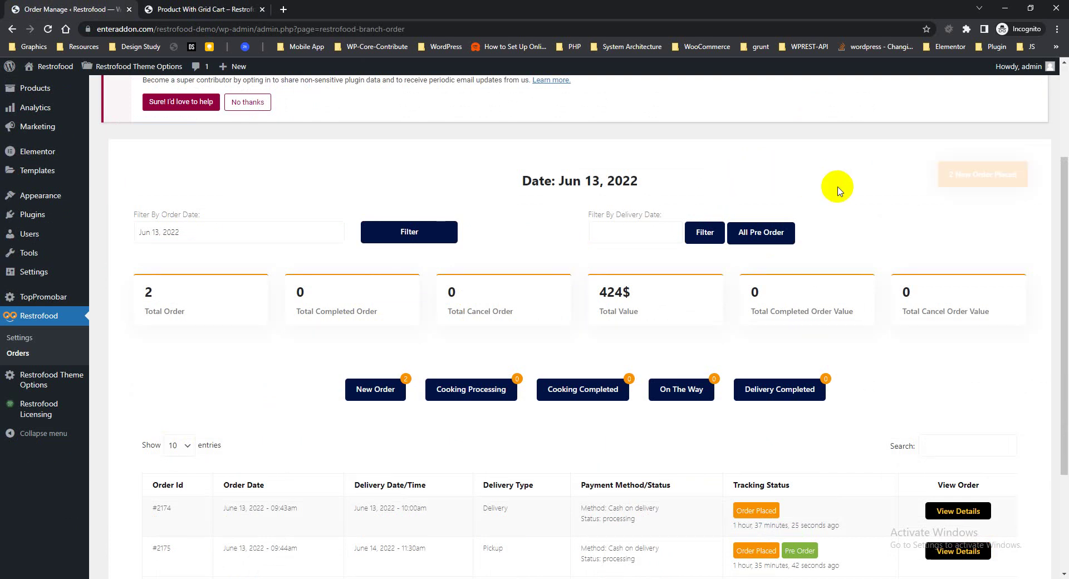
{"action": "left_click", "coordinate": [987, 174]}
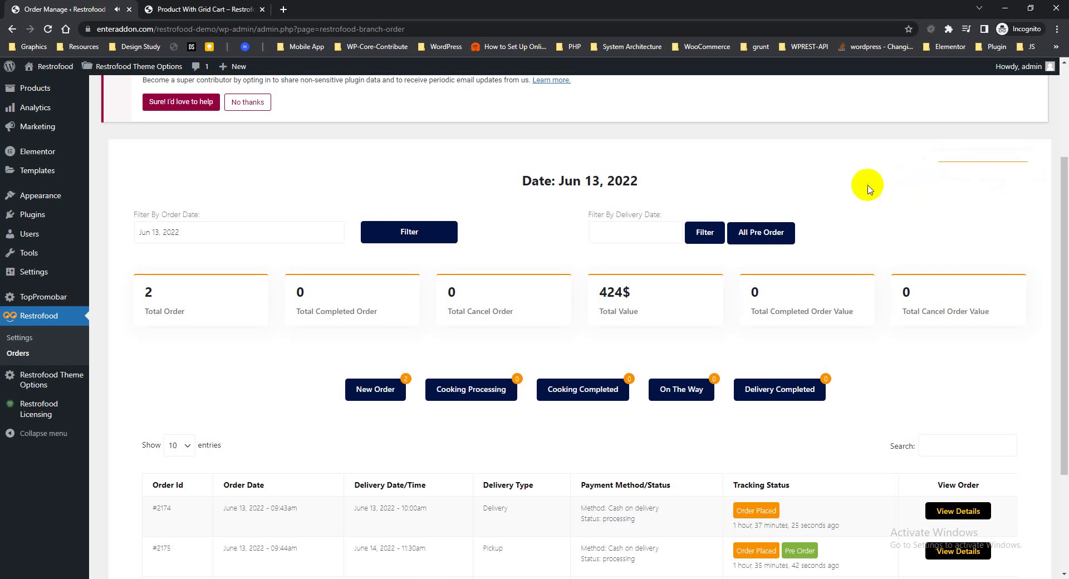
Return to the Restrofood settings and open the Delivery Settings section
{"action": "left_click", "coordinate": [45, 340]}
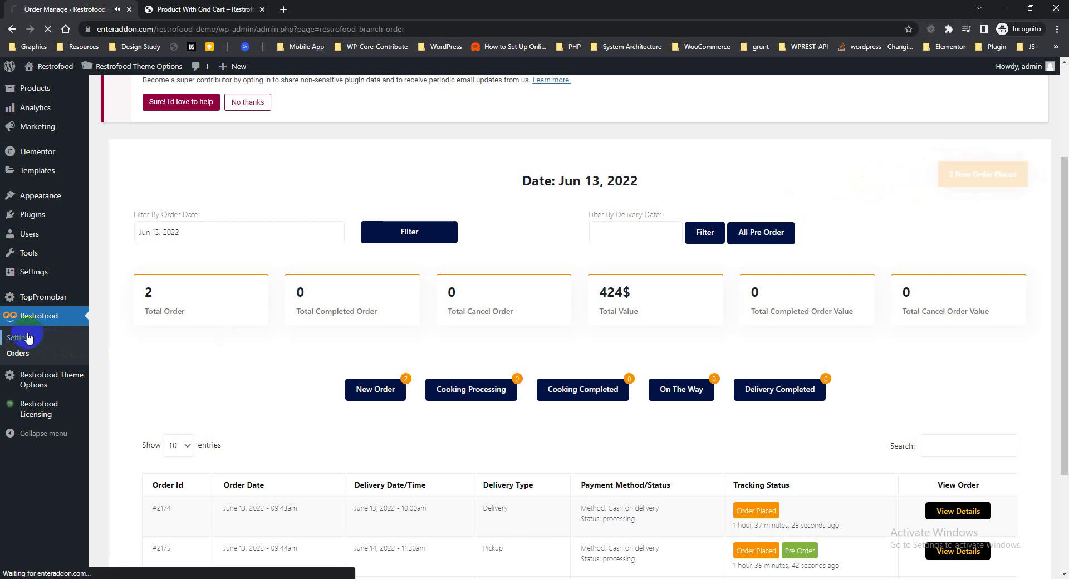
{"action": "scroll", "coordinate": [111, 362], "scroll_direction": "down", "scroll_amount": 3}
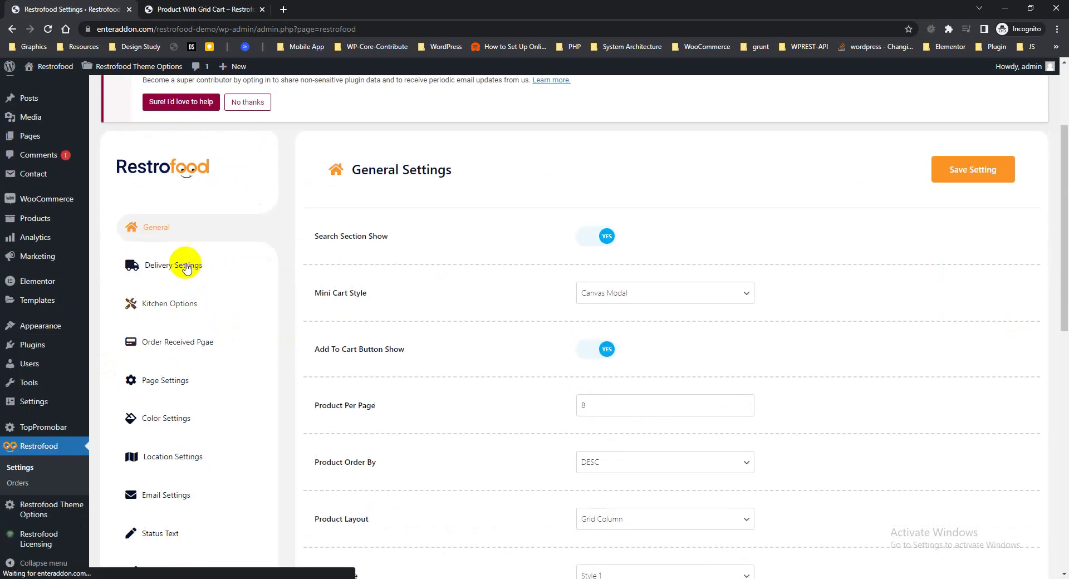
{"action": "left_click", "coordinate": [179, 265]}
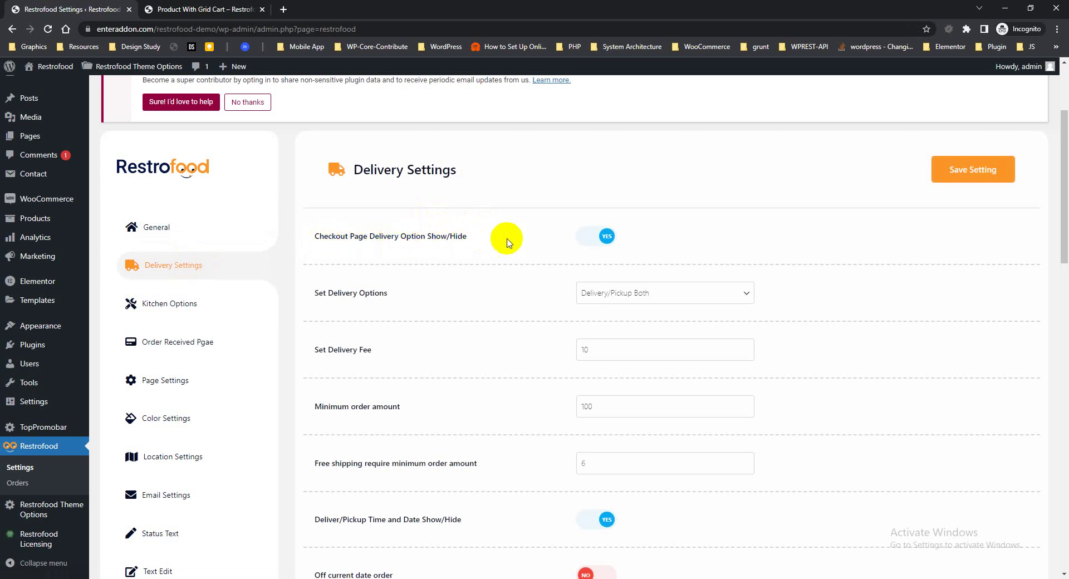
{"action": "scroll", "coordinate": [445, 214], "scroll_direction": "down", "scroll_amount": 1}
Open the storefront home page, dismiss the delivery checker and proceed from the cart to checkout to examine its delivery options
{"action": "left_click", "coordinate": [205, 10]}
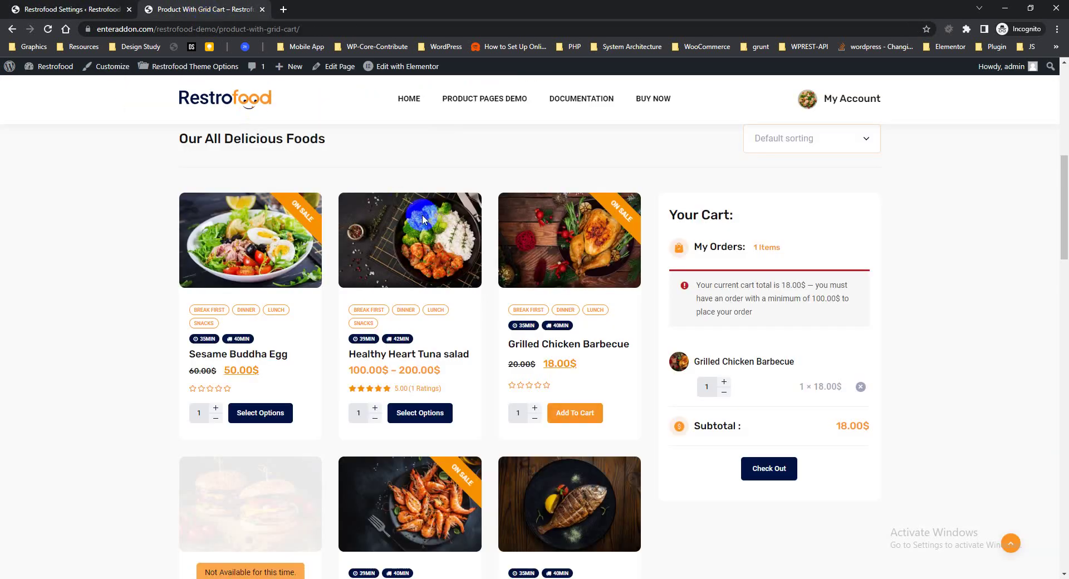
{"action": "left_click", "coordinate": [240, 100]}
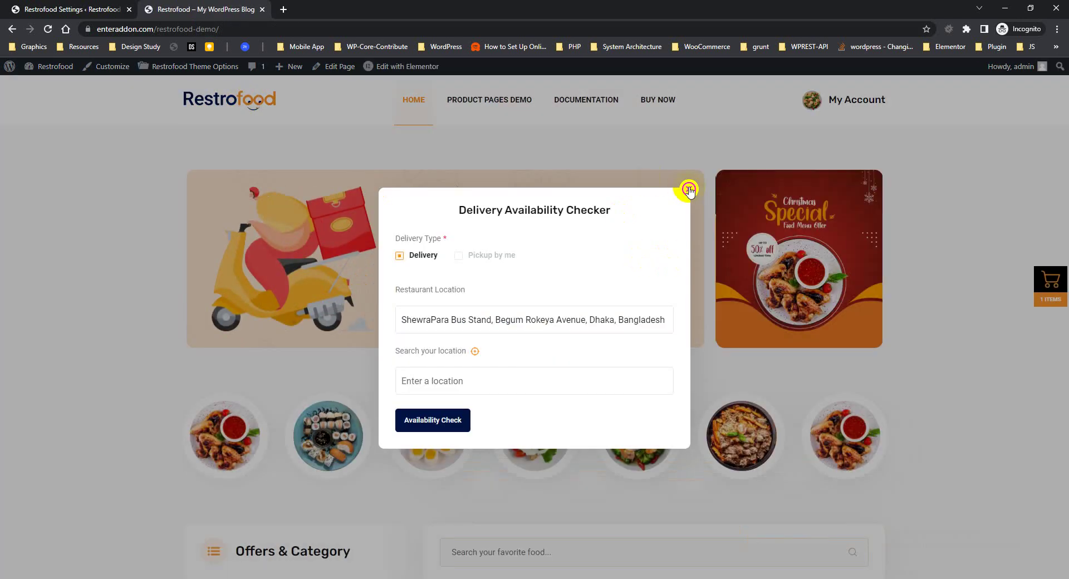
{"action": "left_click", "coordinate": [689, 190]}
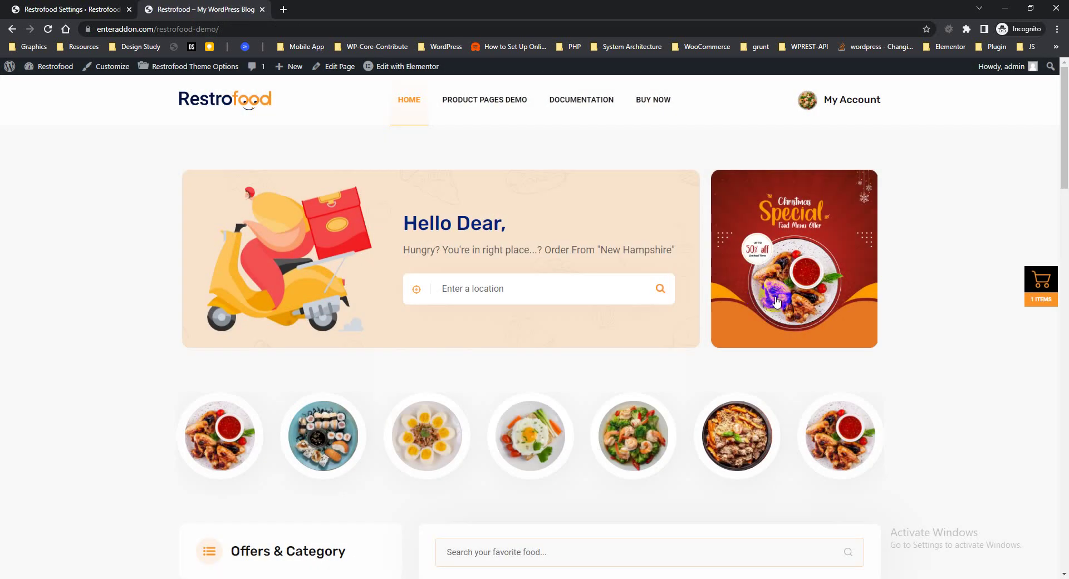
{"action": "scroll", "coordinate": [952, 295], "scroll_direction": "down", "scroll_amount": 5}
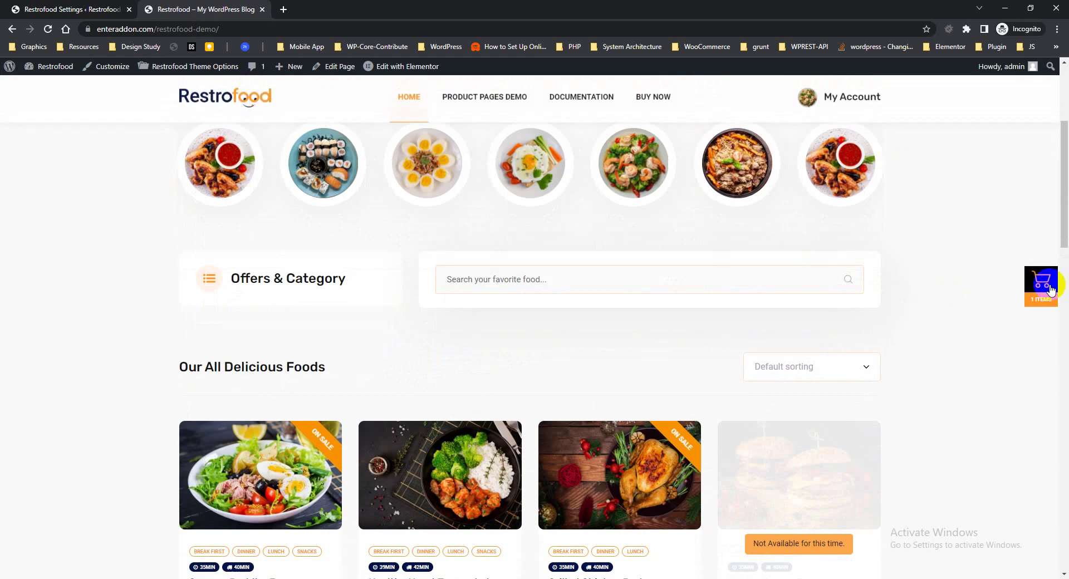
{"action": "left_click", "coordinate": [1041, 283]}
{"action": "left_click", "coordinate": [930, 346]}
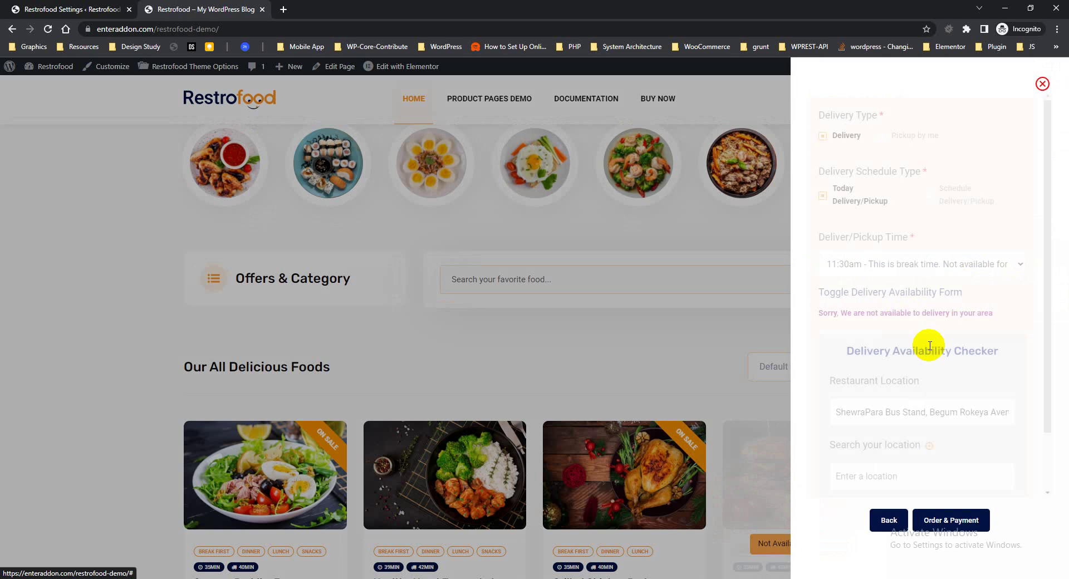
{"action": "scroll", "coordinate": [914, 303], "scroll_direction": "down", "scroll_amount": 2}
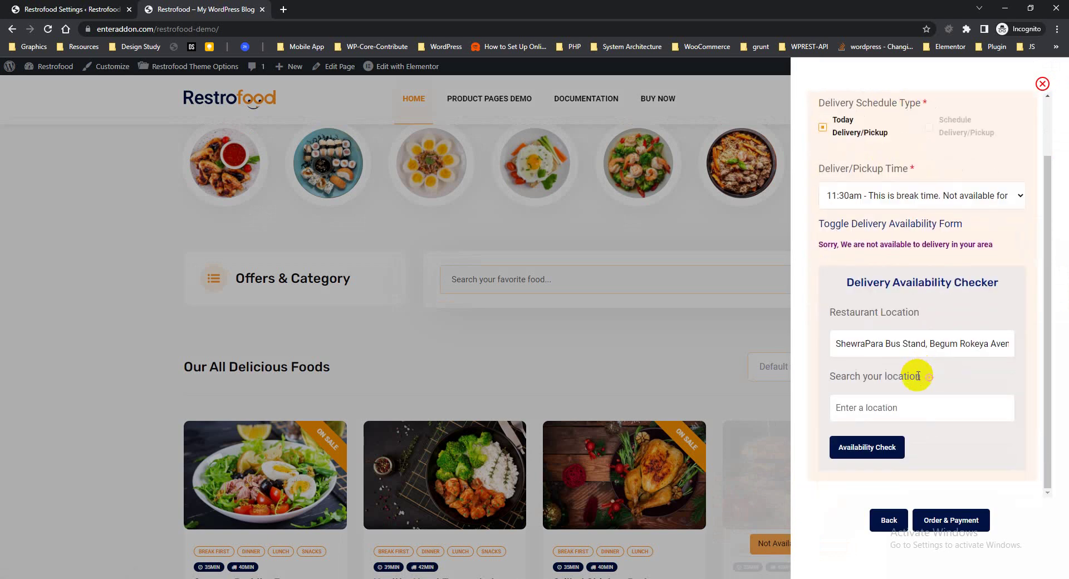
{"action": "scroll", "coordinate": [917, 362], "scroll_direction": "up", "scroll_amount": 2}
Turn off Checkout Page Delivery Option Show/Hide in the Delivery Settings and save
{"action": "left_click", "coordinate": [79, 15]}
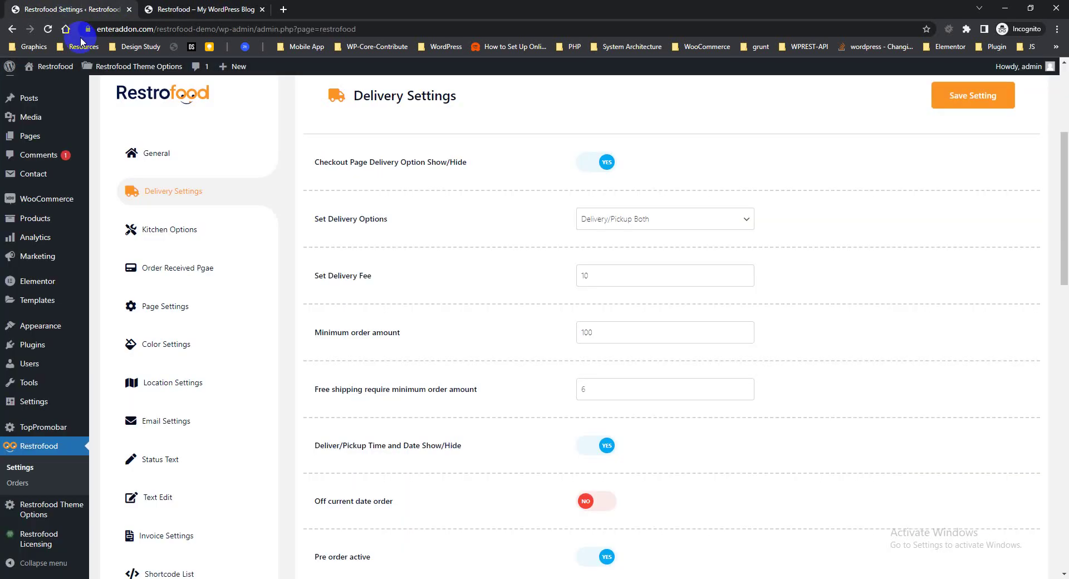
{"action": "left_click", "coordinate": [600, 165]}
{"action": "left_click", "coordinate": [941, 100]}
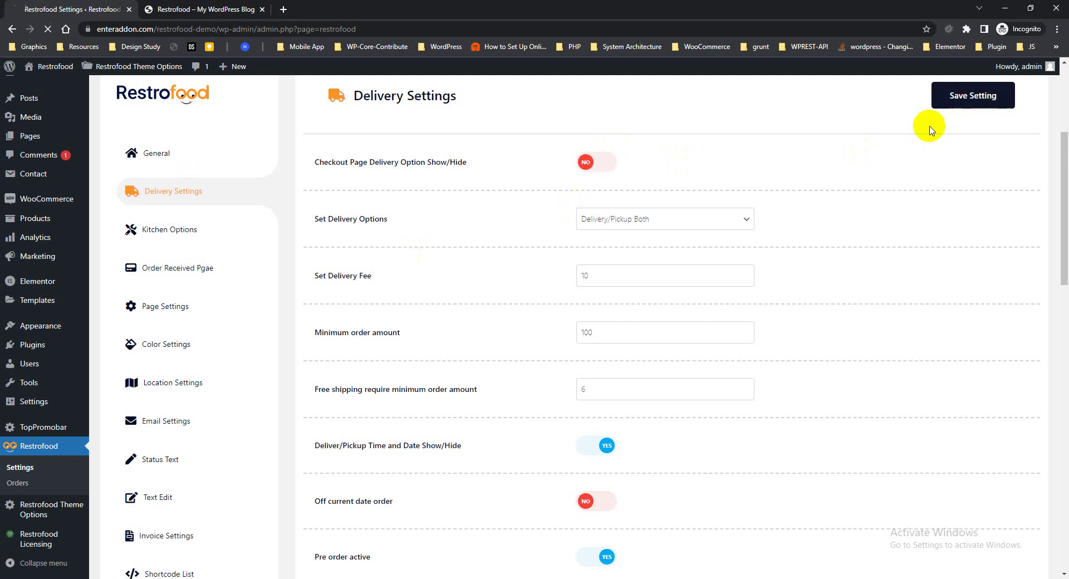
Reload the storefront, dismiss the delivery checker, inspect the checkout with the delivery option turned off and return to the cart
{"action": "left_click", "coordinate": [170, 14]}
{"action": "left_click", "coordinate": [48, 28]}
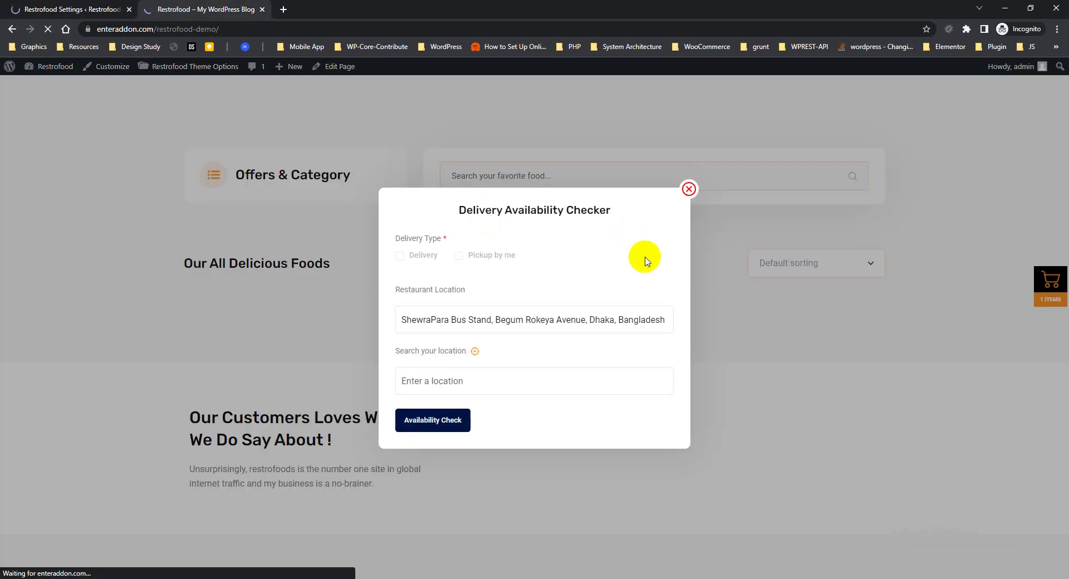
{"action": "left_click", "coordinate": [688, 188]}
{"action": "left_click", "coordinate": [1040, 296]}
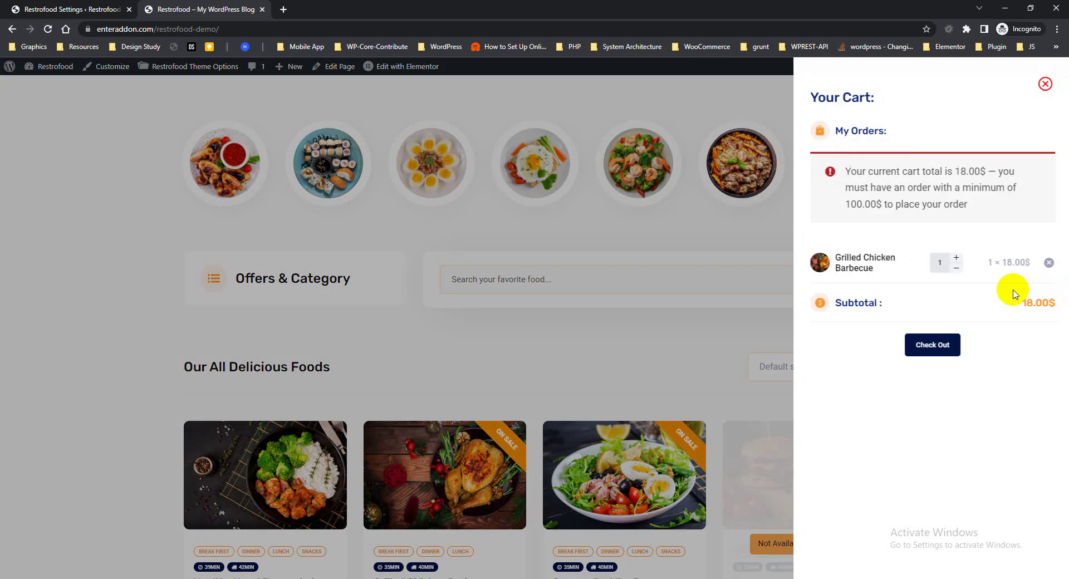
{"action": "left_click", "coordinate": [941, 344]}
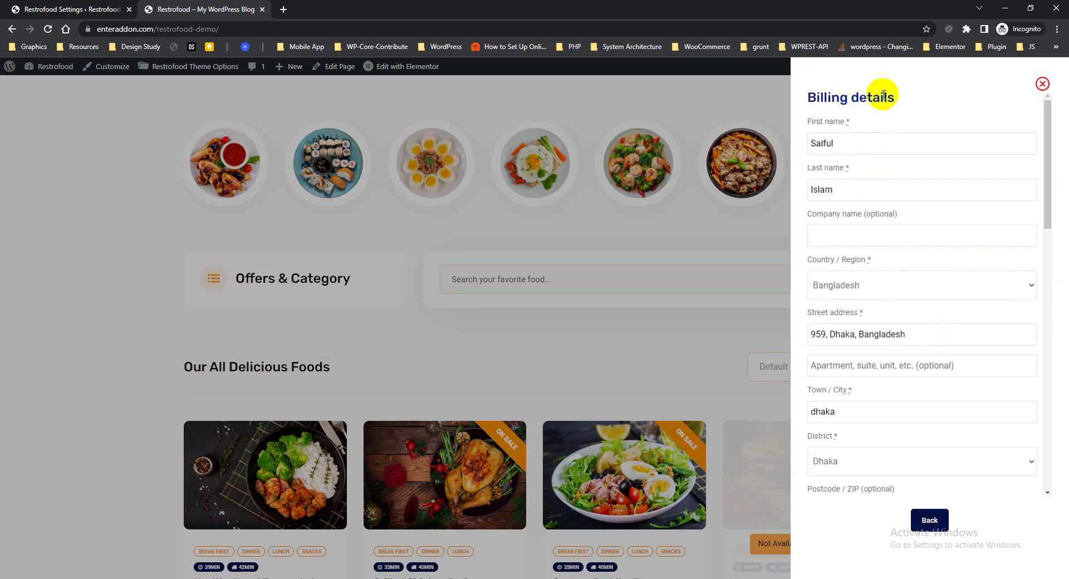
{"action": "left_click", "coordinate": [926, 519]}
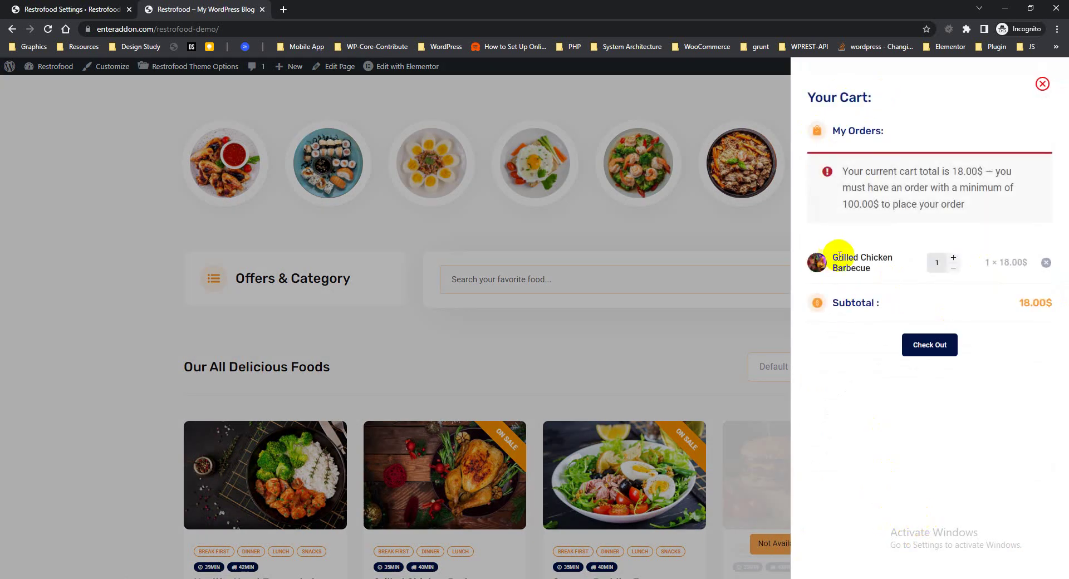
Turn Checkout Page Delivery Option Show/Hide back on in the Delivery Settings and save
{"action": "left_click", "coordinate": [62, 12]}
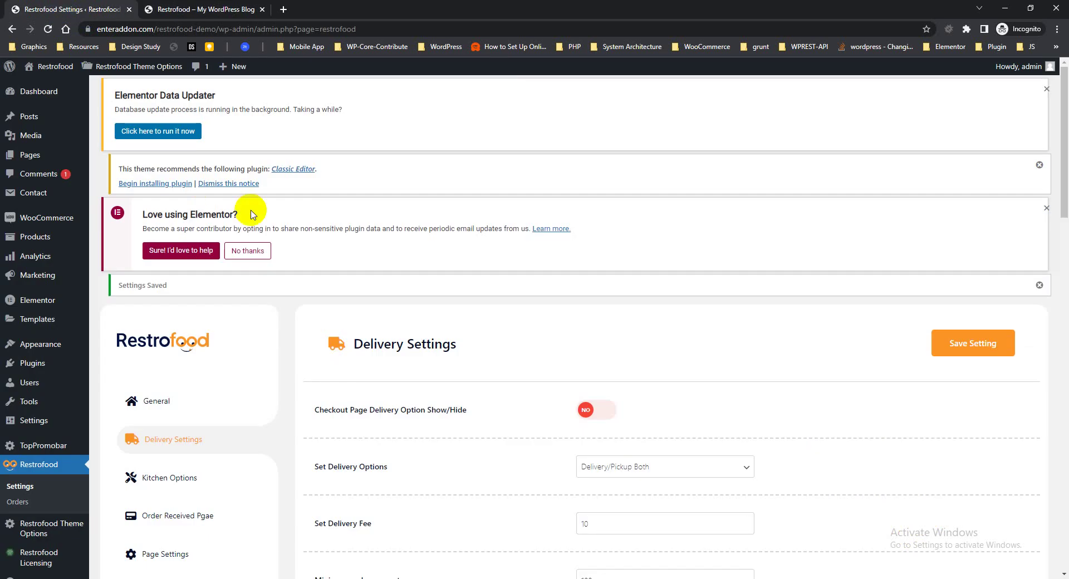
{"action": "left_click", "coordinate": [947, 343]}
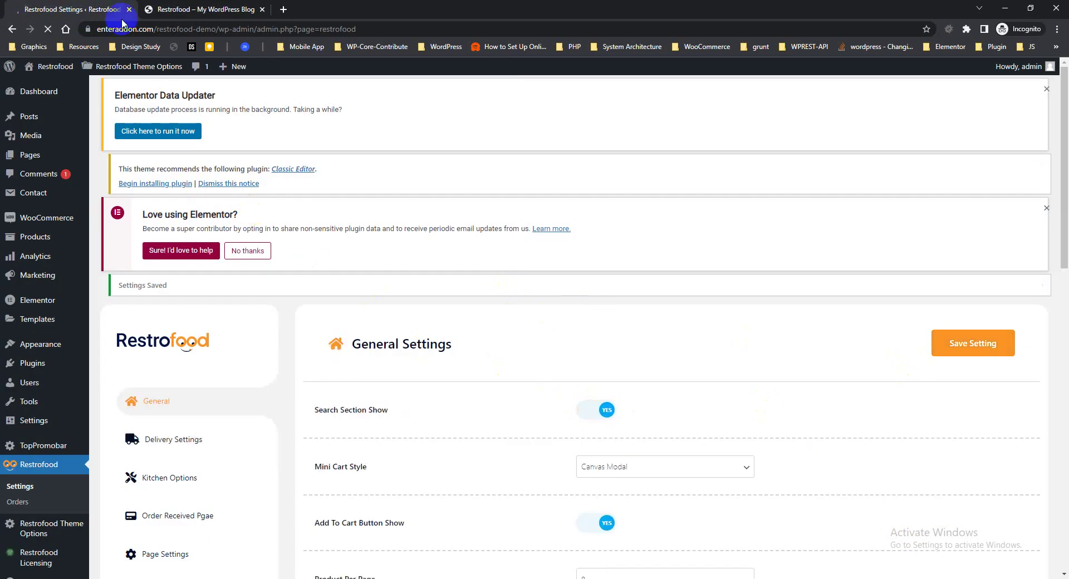
Reload the storefront, dismiss the delivery checker, check the cart checkout's delivery options and continue to Order & Payment
{"action": "left_click", "coordinate": [170, 9]}
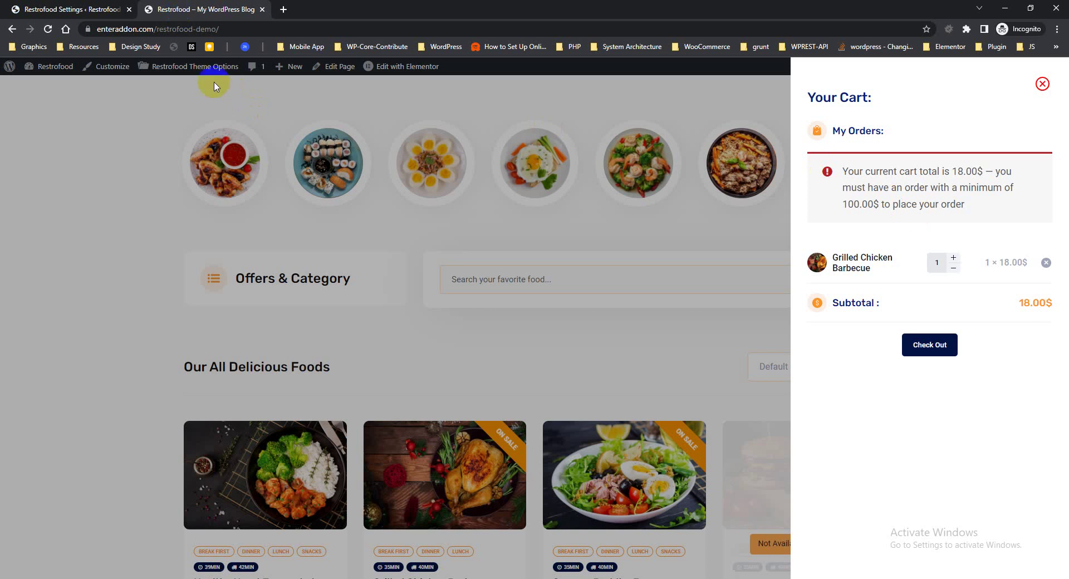
{"action": "left_click", "coordinate": [46, 28]}
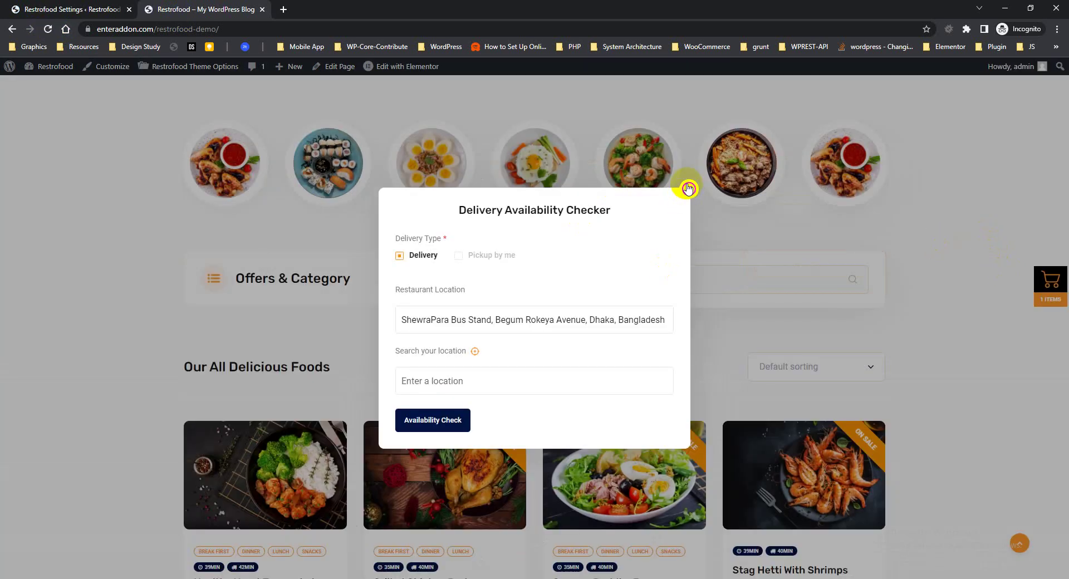
{"action": "left_click", "coordinate": [689, 188]}
{"action": "left_click", "coordinate": [1045, 287]}
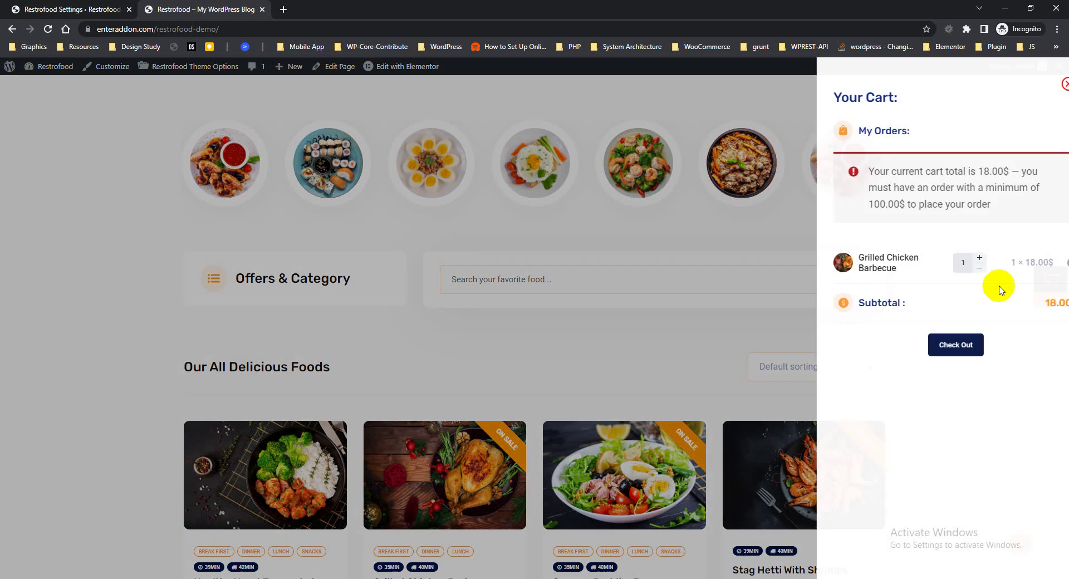
{"action": "left_click", "coordinate": [920, 344]}
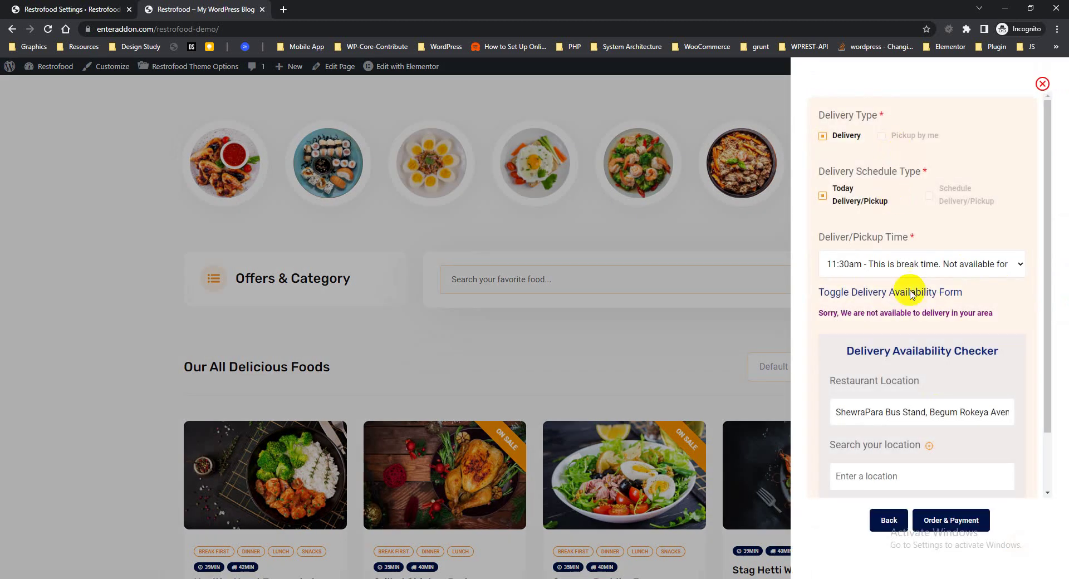
{"action": "left_click", "coordinate": [943, 509]}
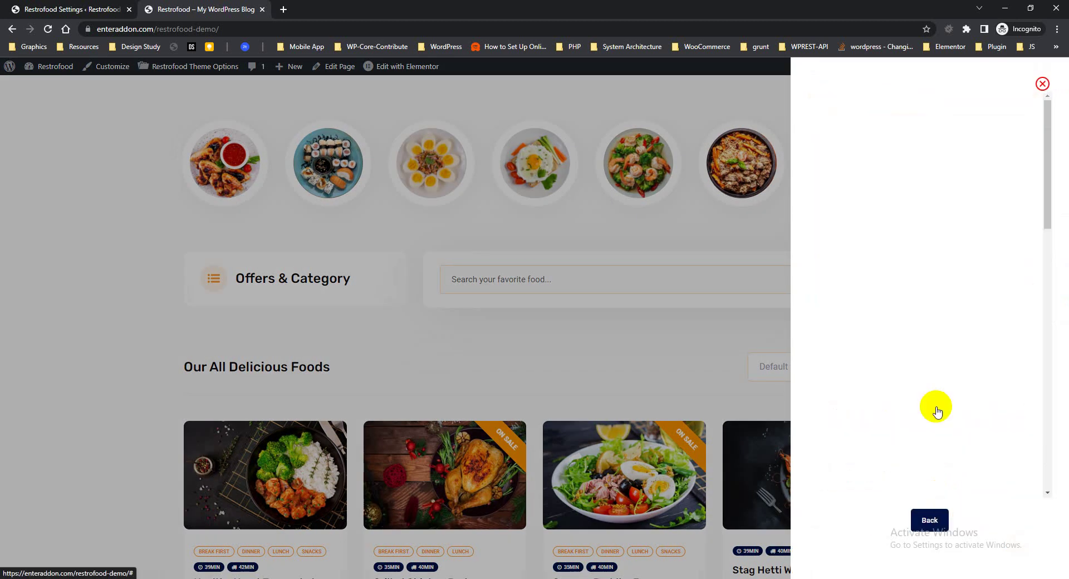
Return to the cart and compare the Set Delivery Options choices in the Delivery Settings with the delivery types in the storefront checkout
{"action": "left_click", "coordinate": [925, 520]}
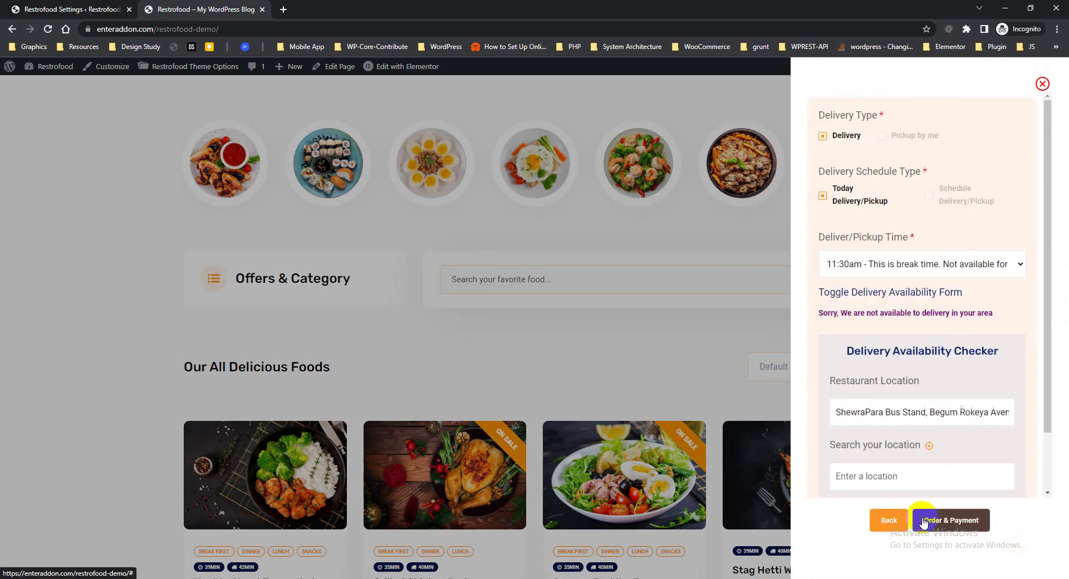
{"action": "left_click", "coordinate": [889, 521]}
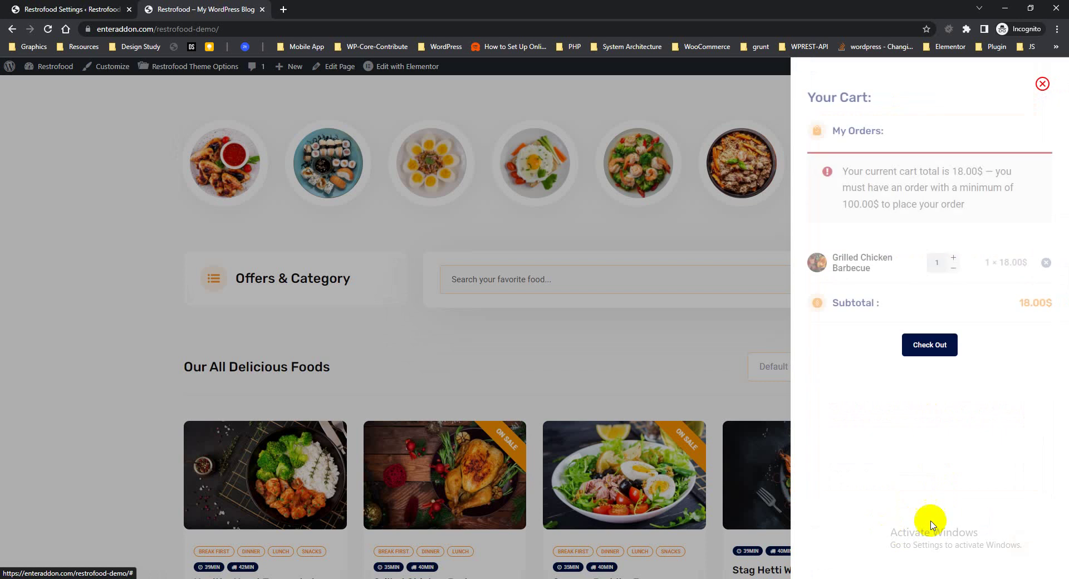
{"action": "left_click", "coordinate": [76, 12]}
{"action": "scroll", "coordinate": [326, 234], "scroll_direction": "down", "scroll_amount": 3}
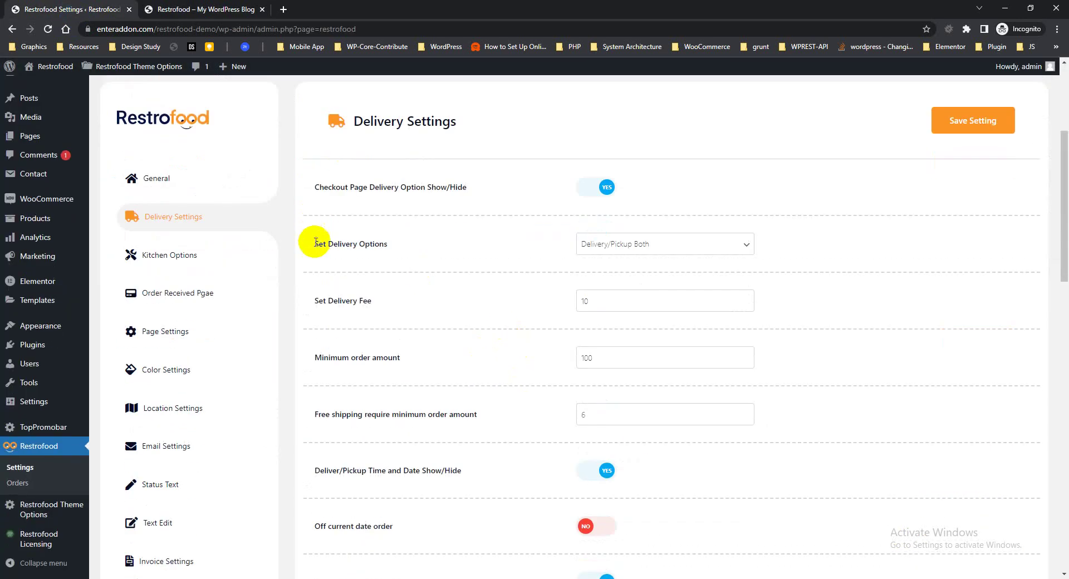
{"action": "triple_click", "coordinate": [381, 244]}
{"action": "left_click", "coordinate": [601, 240]}
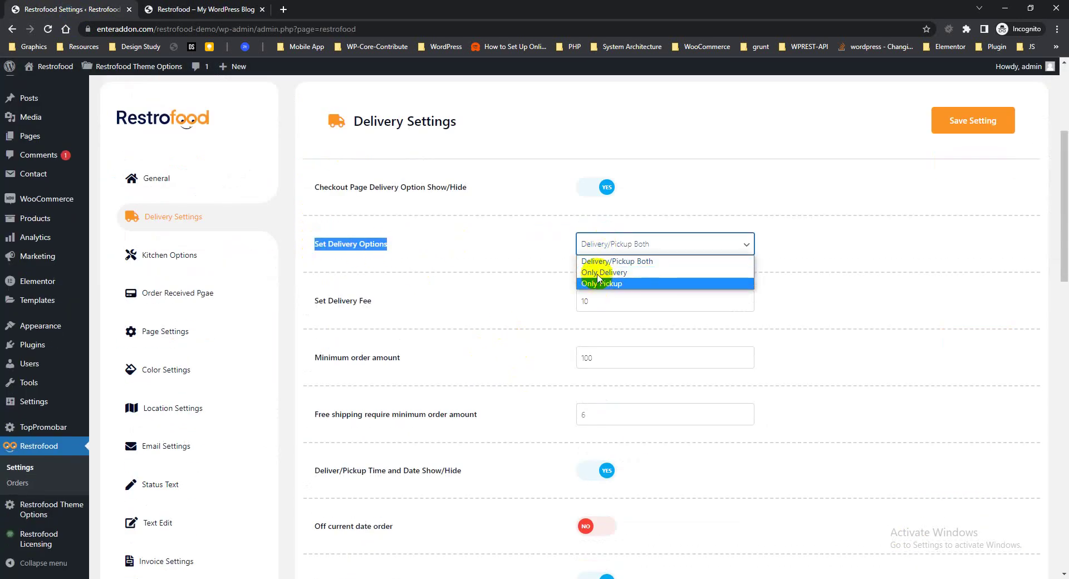
{"action": "left_click", "coordinate": [217, 11]}
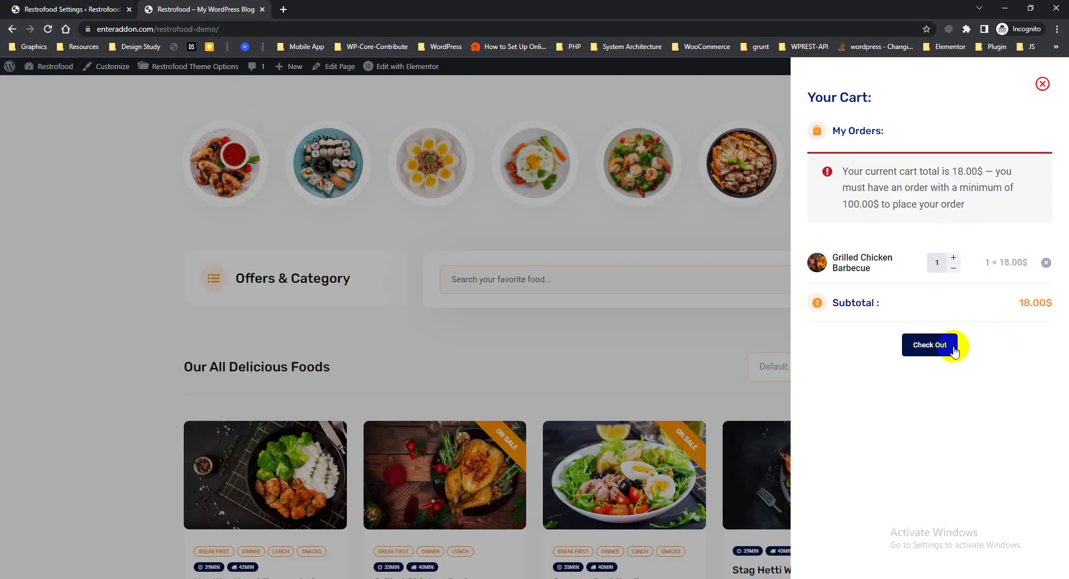
{"action": "left_click", "coordinate": [930, 345]}
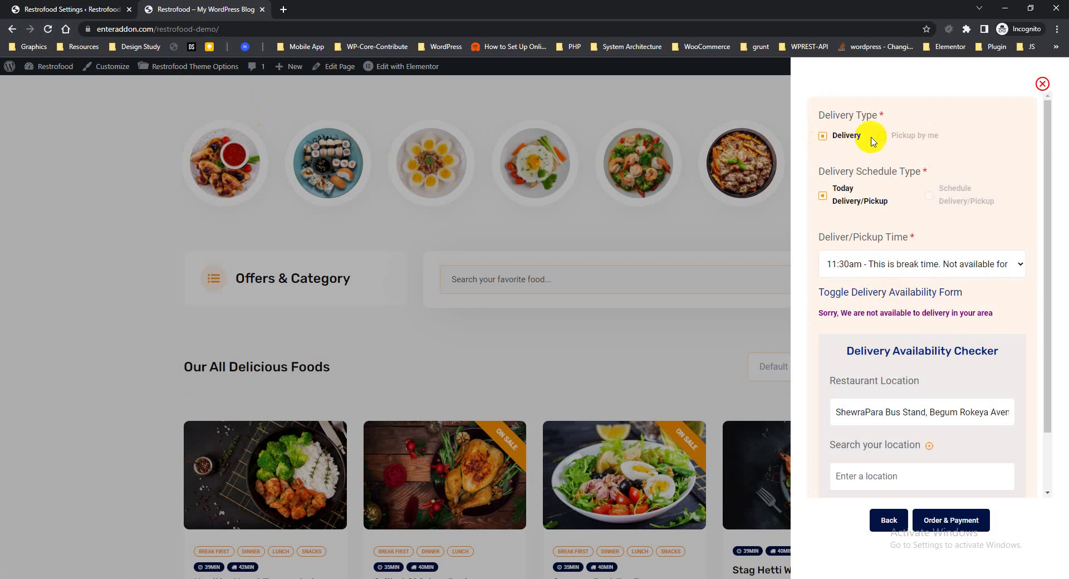
Review Set Delivery Fee in the Delivery Settings and check the delivery fee in the storefront's order summary for a Delivery order
{"action": "left_click", "coordinate": [102, 16]}
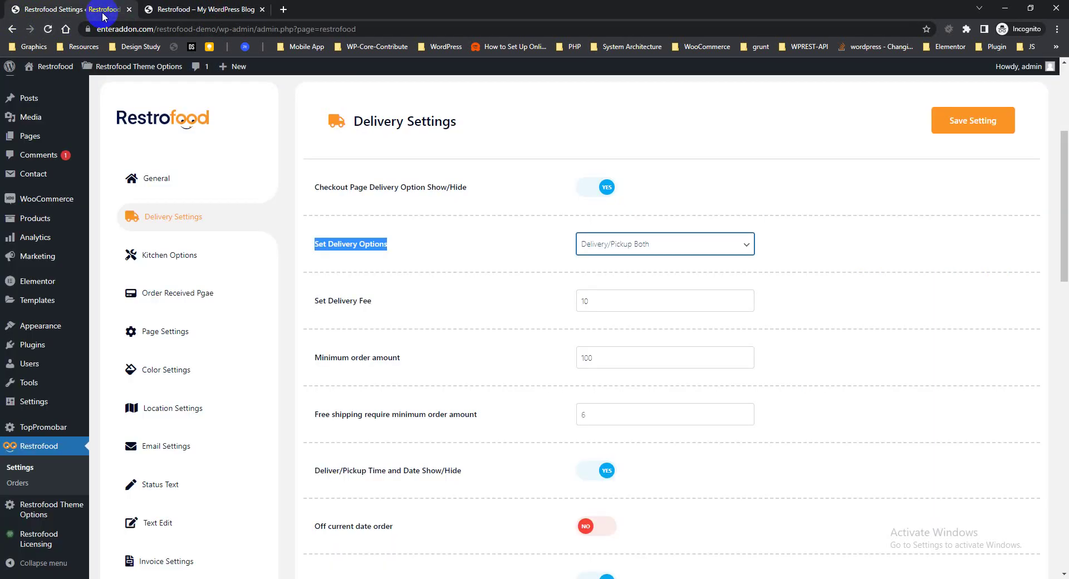
{"action": "left_click_drag", "start_coordinate": [619, 303], "coordinate": [517, 301]}
{"action": "left_click", "coordinate": [516, 301]}
{"action": "left_click", "coordinate": [491, 84]}
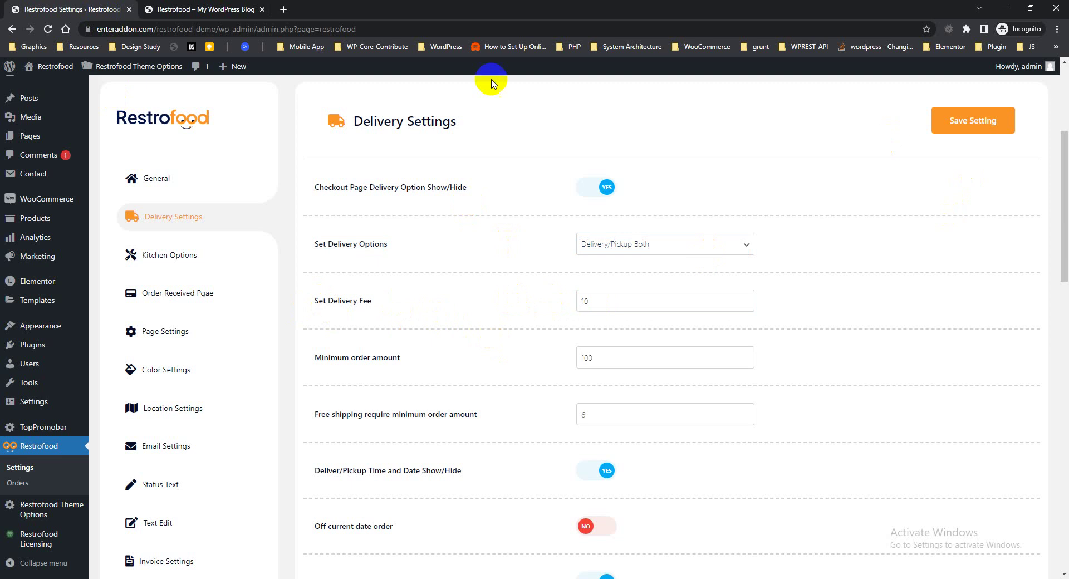
{"action": "left_click", "coordinate": [246, 17]}
{"action": "scroll", "coordinate": [931, 382], "scroll_direction": "down", "scroll_amount": 1}
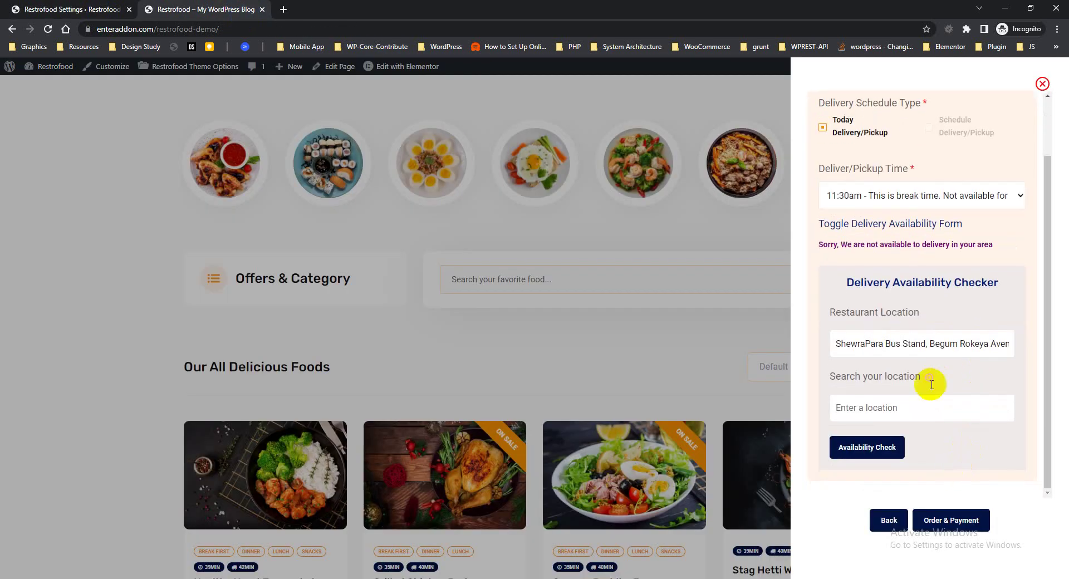
{"action": "scroll", "coordinate": [914, 312], "scroll_direction": "up", "scroll_amount": 1}
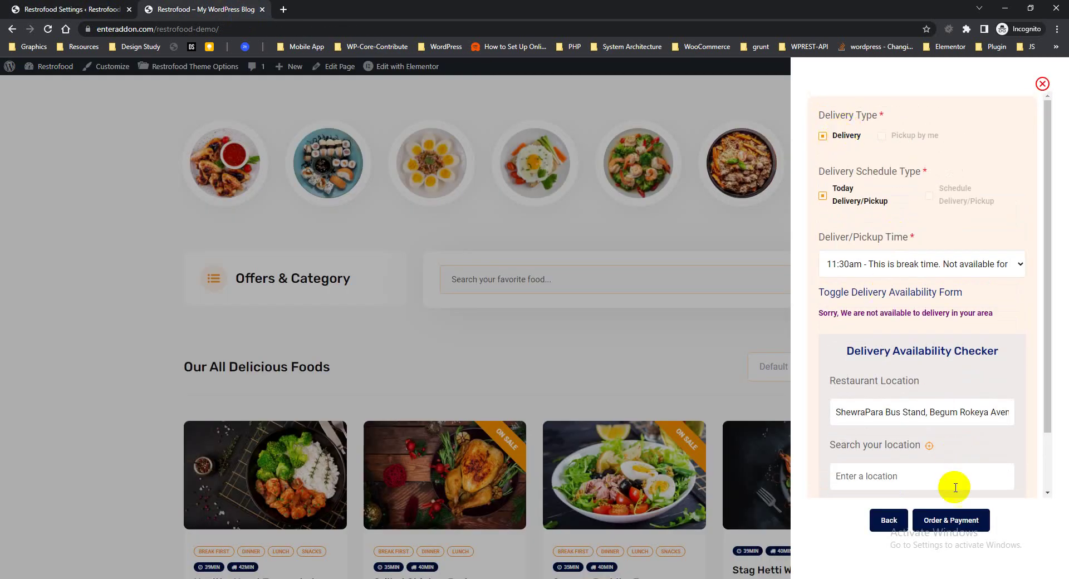
{"action": "left_click", "coordinate": [950, 521]}
{"action": "scroll", "coordinate": [996, 372], "scroll_direction": "down", "scroll_amount": 10}
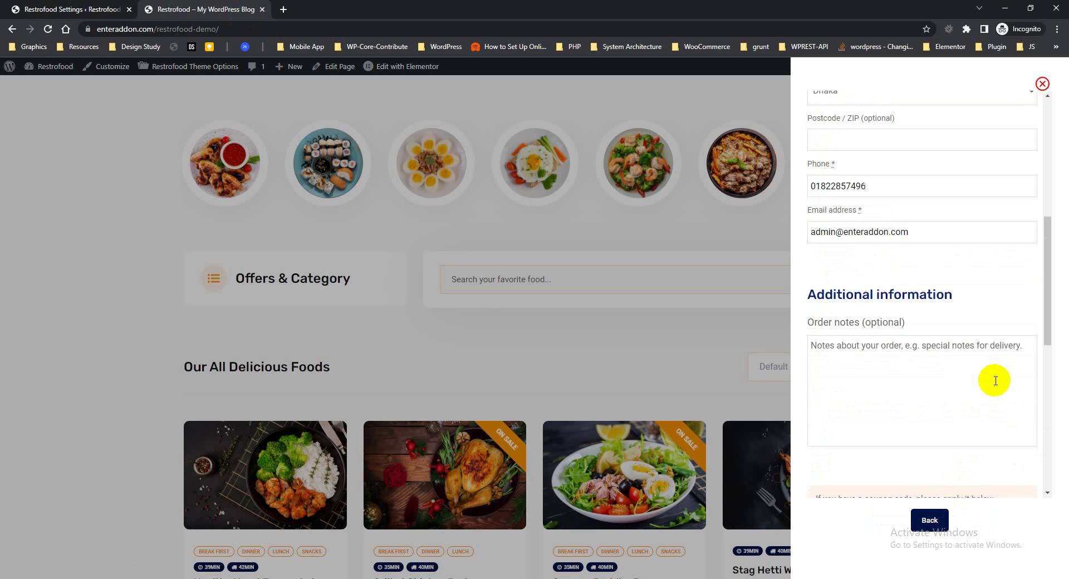
{"action": "left_click_drag", "start_coordinate": [837, 279], "coordinate": [1008, 297]}
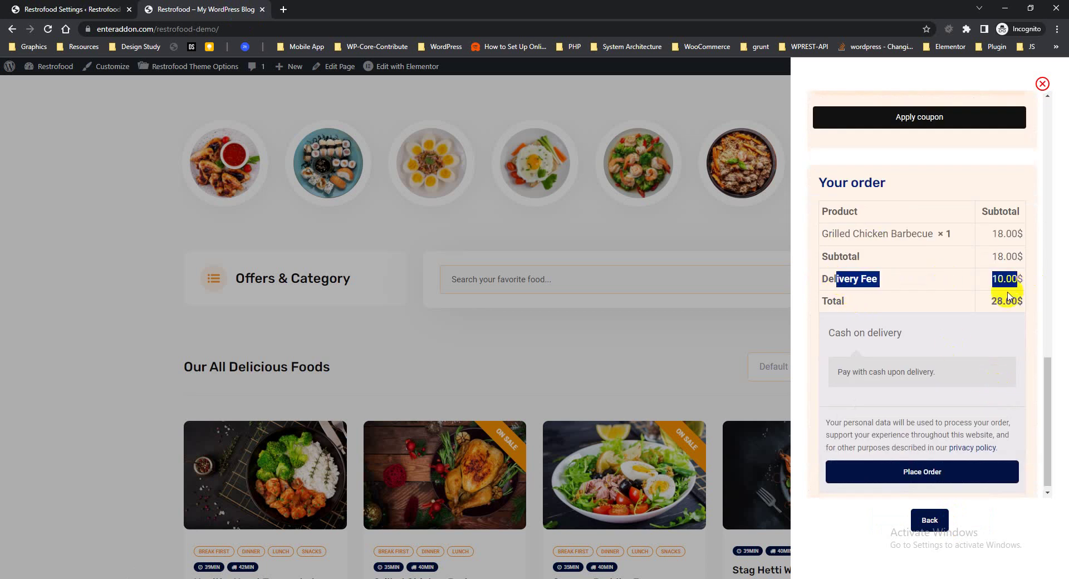
Go back to the delivery options, choose Pickup by me and inspect the order summary for a delivery fee
{"action": "left_click", "coordinate": [931, 520]}
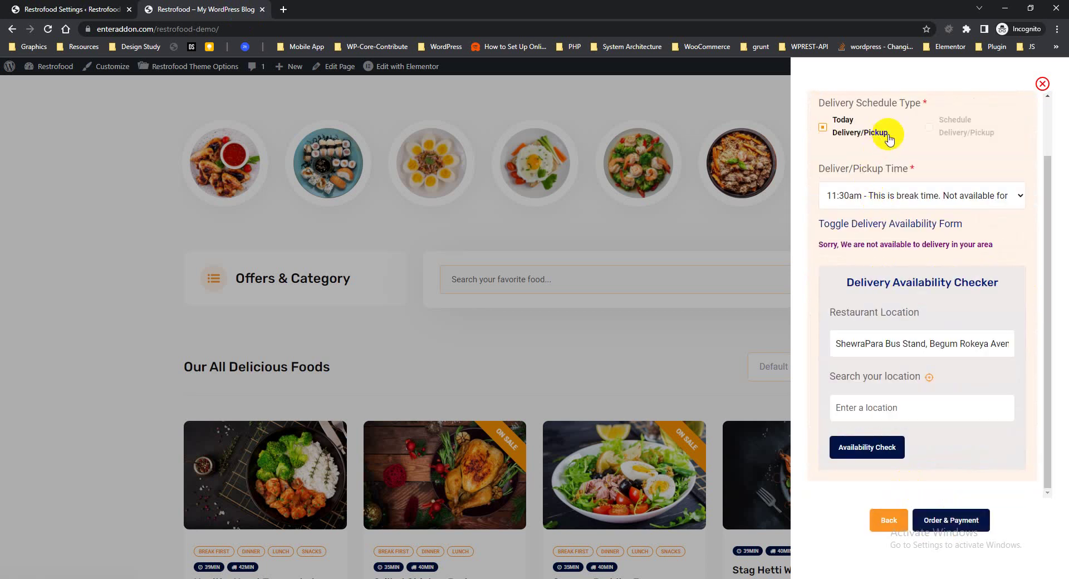
{"action": "scroll", "coordinate": [914, 174], "scroll_direction": "up", "scroll_amount": 1}
{"action": "left_click", "coordinate": [922, 138]}
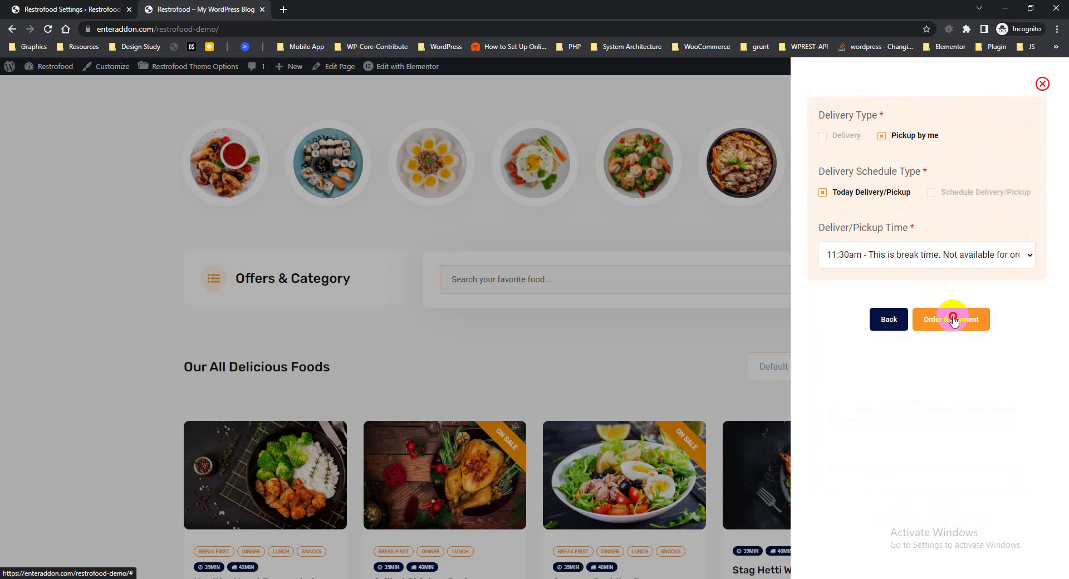
{"action": "left_click", "coordinate": [951, 316]}
{"action": "scroll", "coordinate": [952, 315], "scroll_direction": "down", "scroll_amount": 5}
{"action": "scroll", "coordinate": [955, 315], "scroll_direction": "down", "scroll_amount": 5}
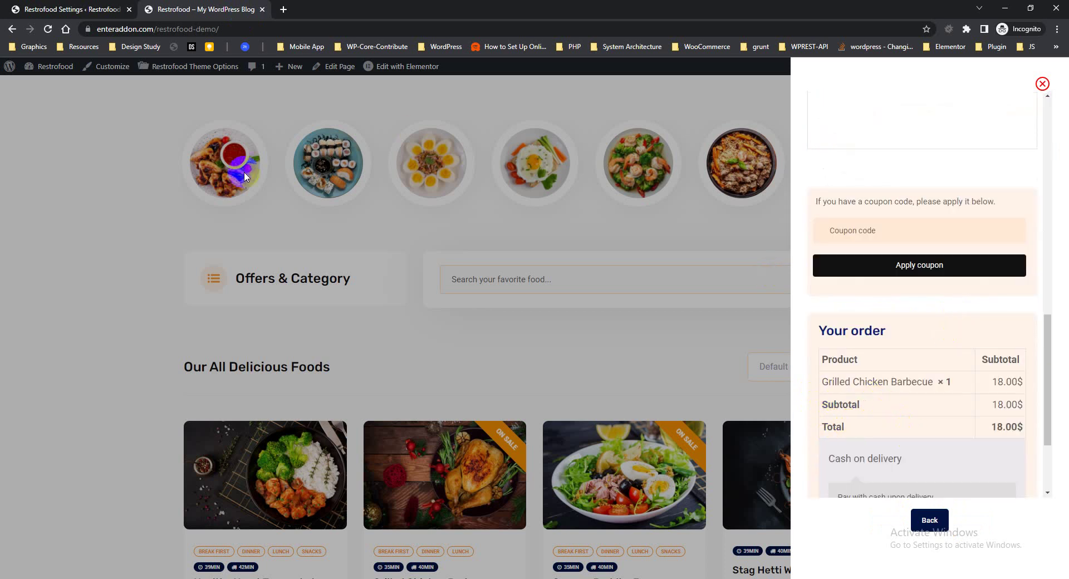
Return from Order & Payment to the storefront cart and read the minimum order notice
{"action": "left_click", "coordinate": [102, 9]}
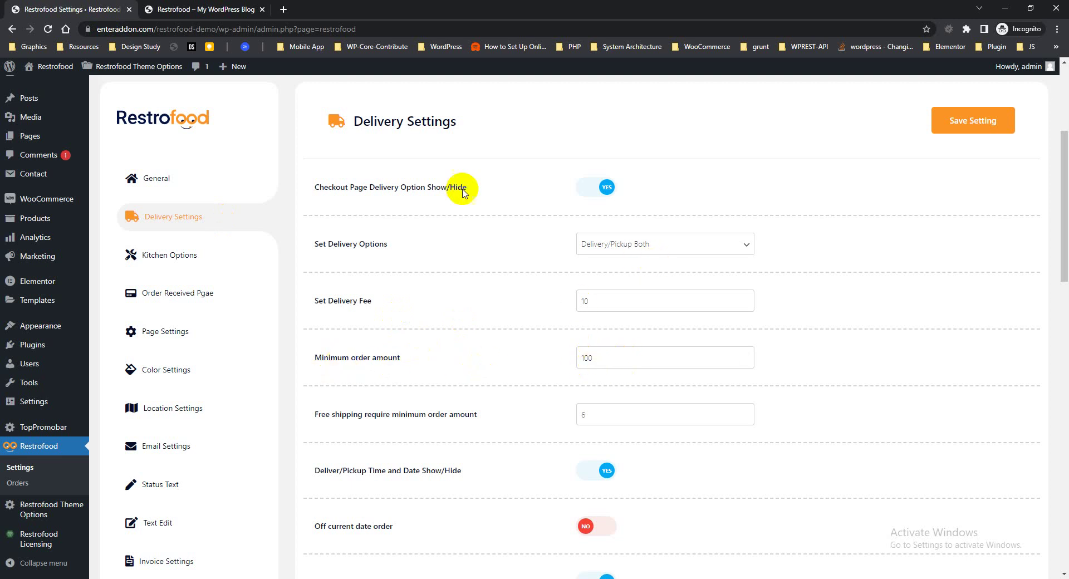
{"action": "left_click", "coordinate": [206, 9]}
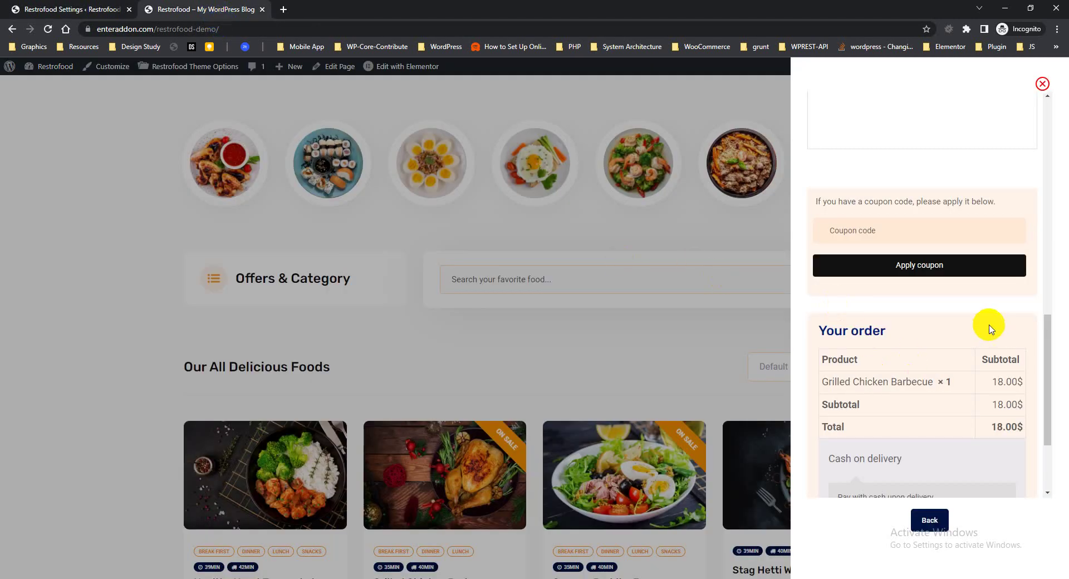
{"action": "scroll", "coordinate": [986, 324], "scroll_direction": "up", "scroll_amount": 10}
{"action": "left_click", "coordinate": [927, 517]}
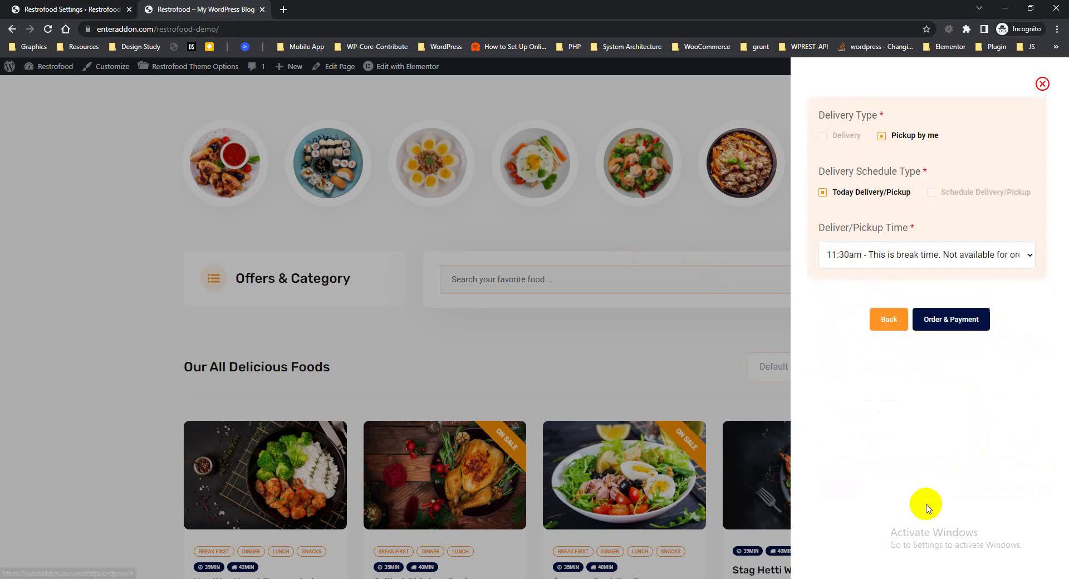
{"action": "left_click", "coordinate": [890, 319]}
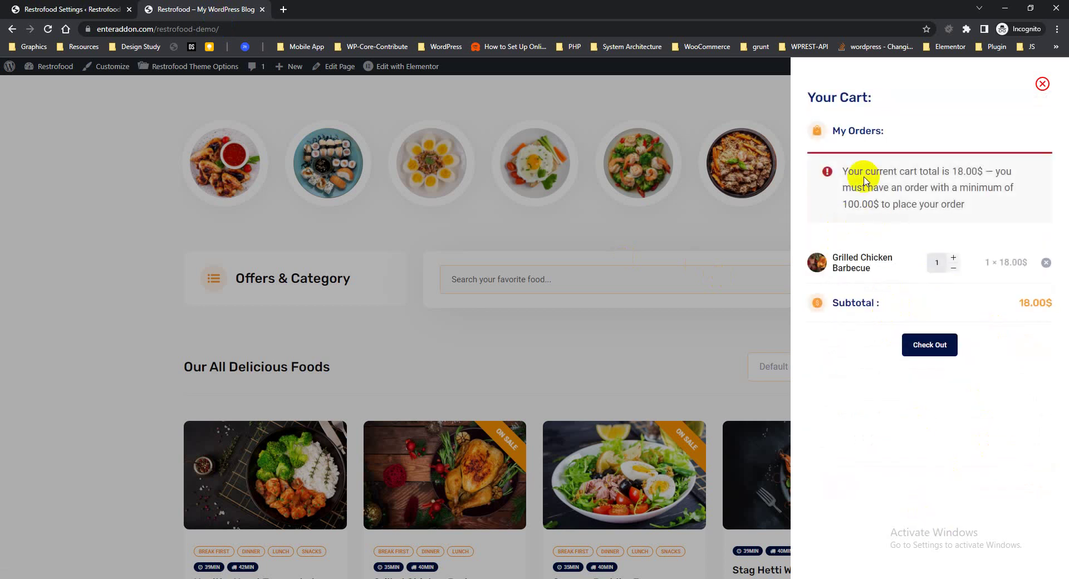
{"action": "left_click_drag", "start_coordinate": [846, 172], "coordinate": [976, 205]}
{"action": "left_click", "coordinate": [905, 204]}
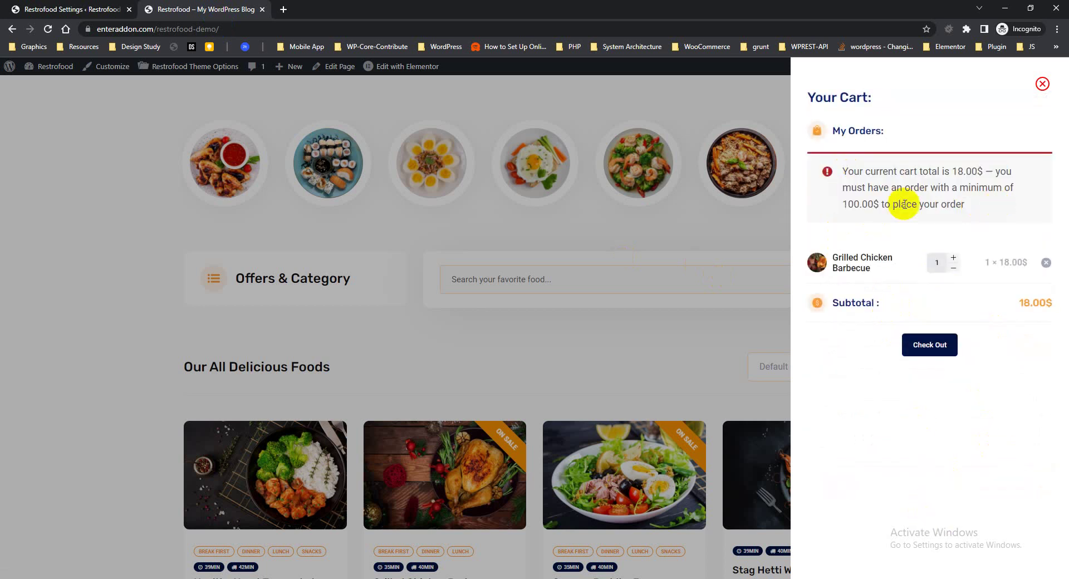
Review the Minimum order amount, free shipping minimum and Deliver/Pickup Time and Date options in the Delivery Settings
{"action": "left_click", "coordinate": [65, 11]}
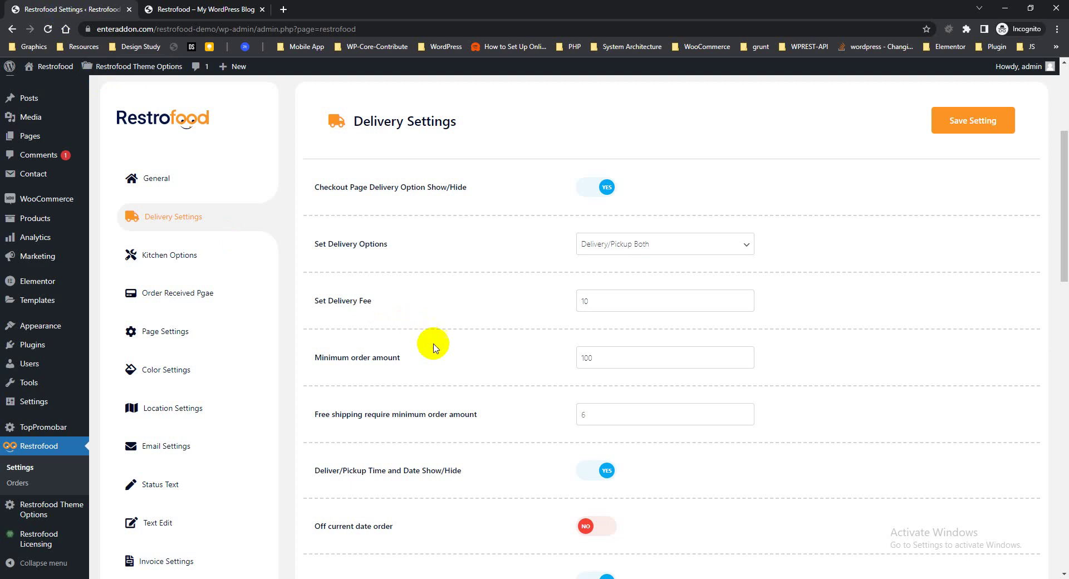
{"action": "left_click_drag", "start_coordinate": [314, 362], "coordinate": [406, 360]}
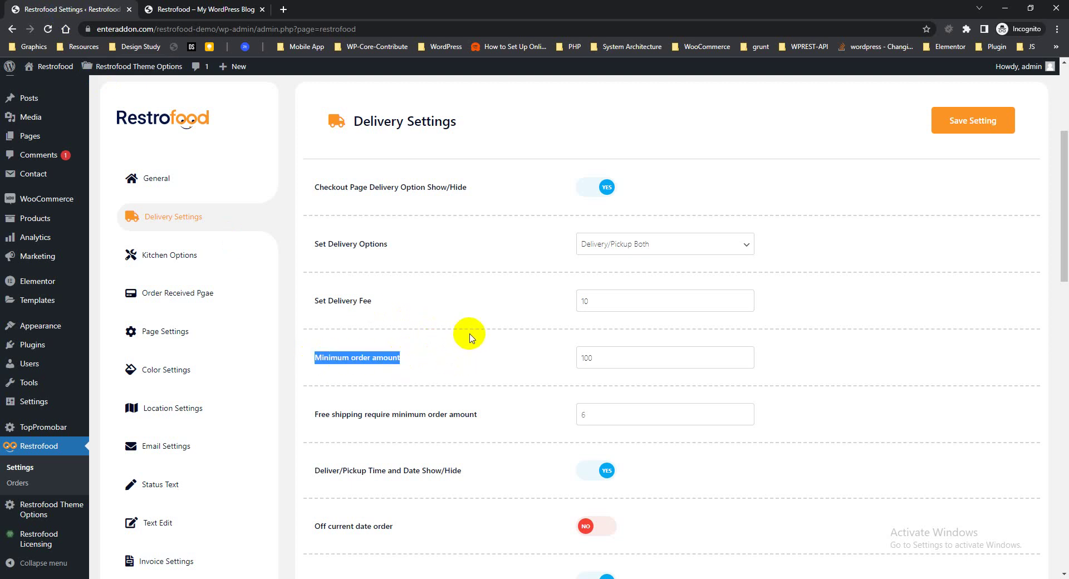
{"action": "scroll", "coordinate": [469, 337], "scroll_direction": "down", "scroll_amount": 1}
{"action": "left_click_drag", "start_coordinate": [321, 340], "coordinate": [485, 341]}
{"action": "left_click", "coordinate": [499, 339]}
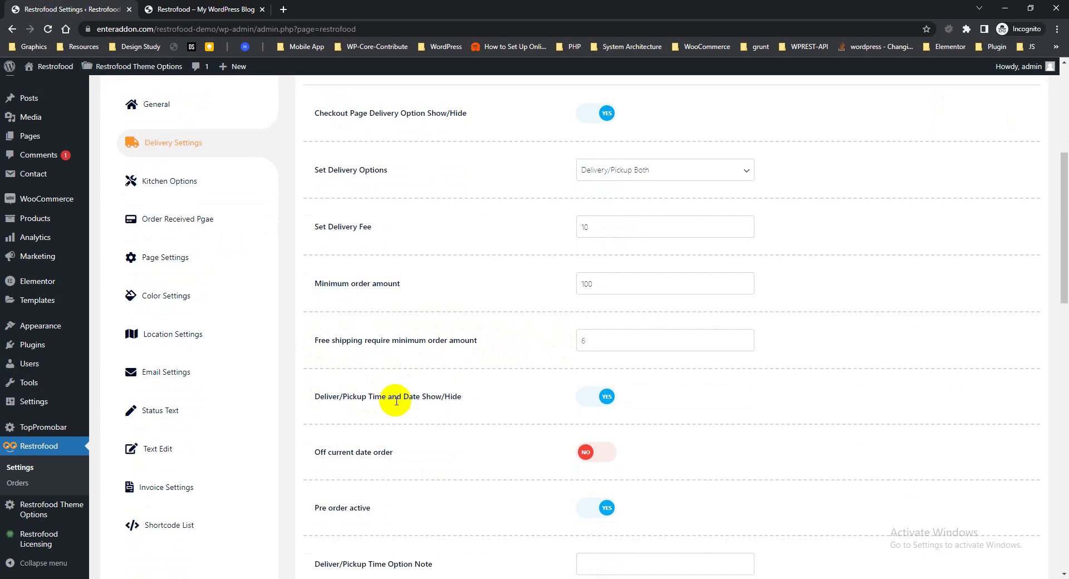
{"action": "scroll", "coordinate": [385, 346], "scroll_direction": "down", "scroll_amount": 1}
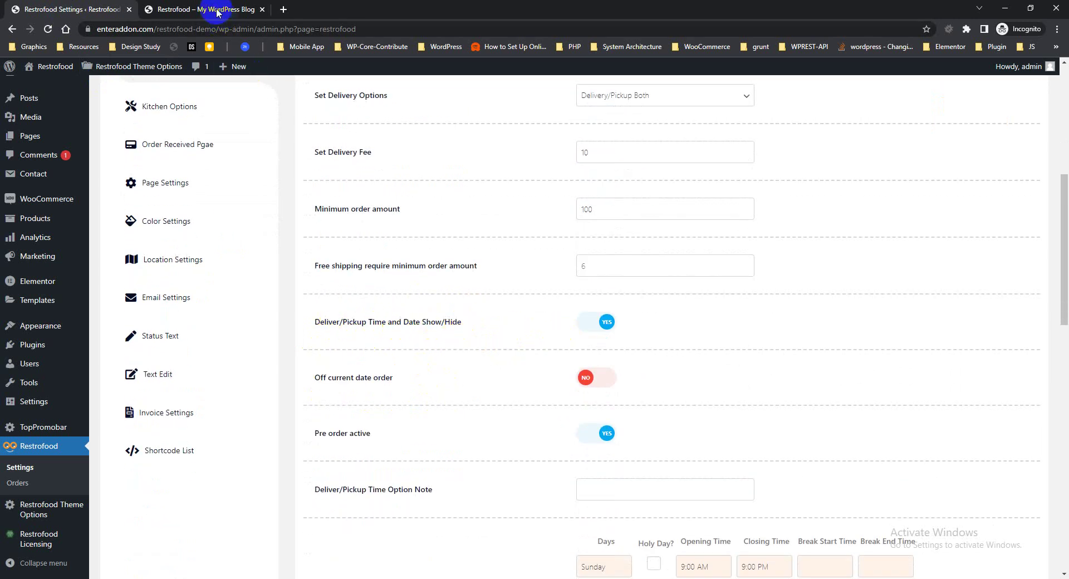
Open the storefront checkout, inspect the date and time choices for Schedule Delivery/Pickup and switch back to Today Delivery/Pickup
{"action": "left_click", "coordinate": [217, 13]}
{"action": "left_click", "coordinate": [918, 350]}
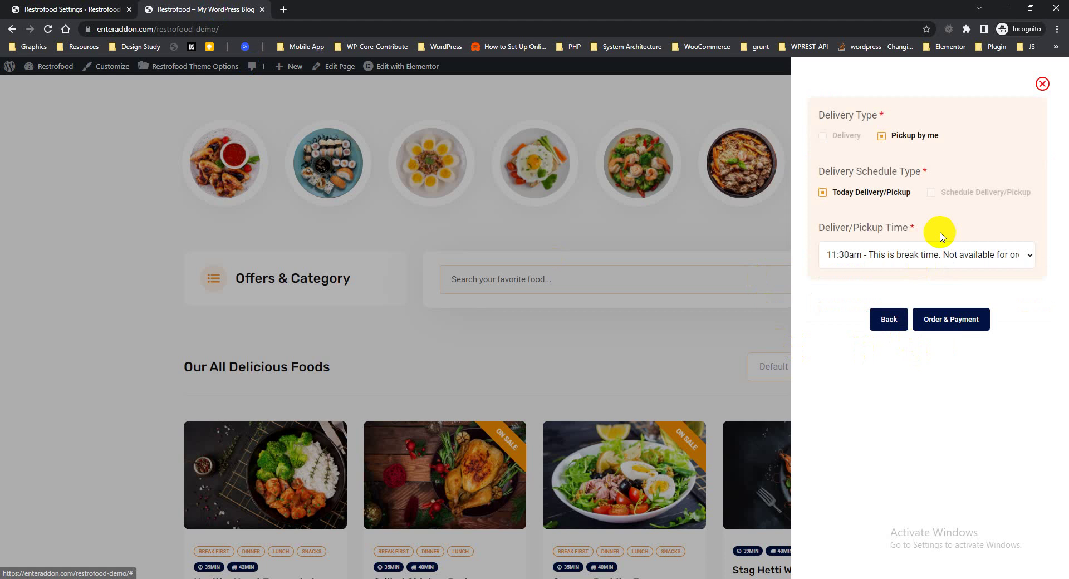
{"action": "left_click", "coordinate": [969, 196]}
{"action": "left_click", "coordinate": [885, 254]}
{"action": "left_click", "coordinate": [886, 282]}
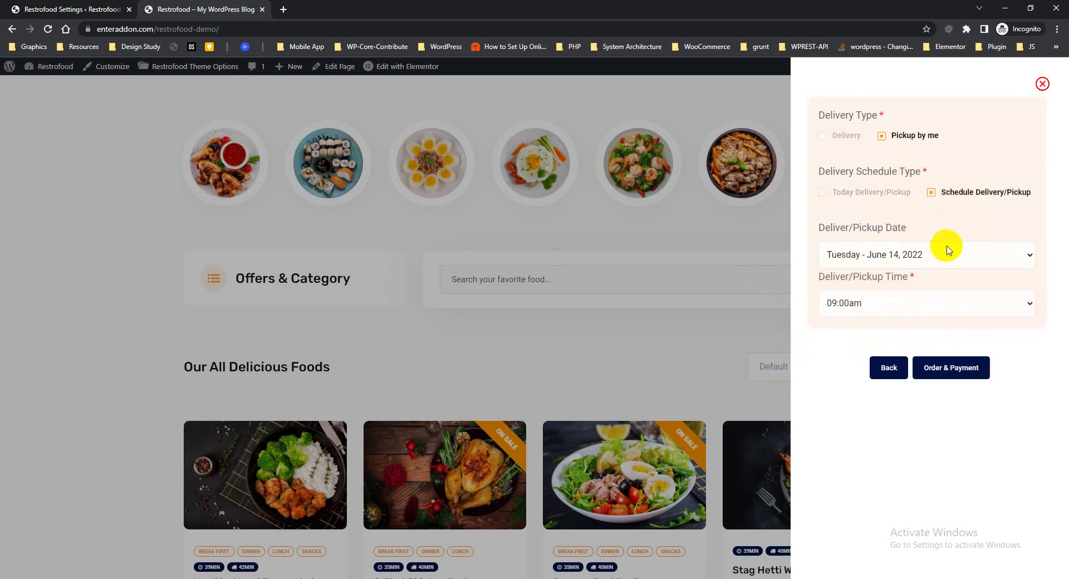
{"action": "left_click", "coordinate": [853, 198]}
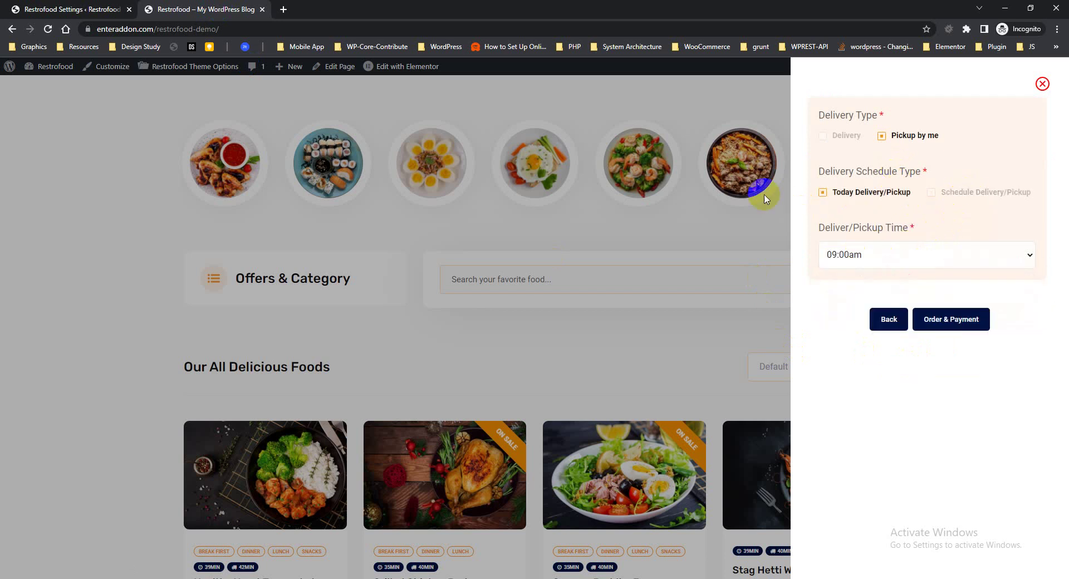
Turn off Deliver/Pickup Time and Date Show/Hide in the Delivery Settings and save
{"action": "left_click", "coordinate": [91, 12]}
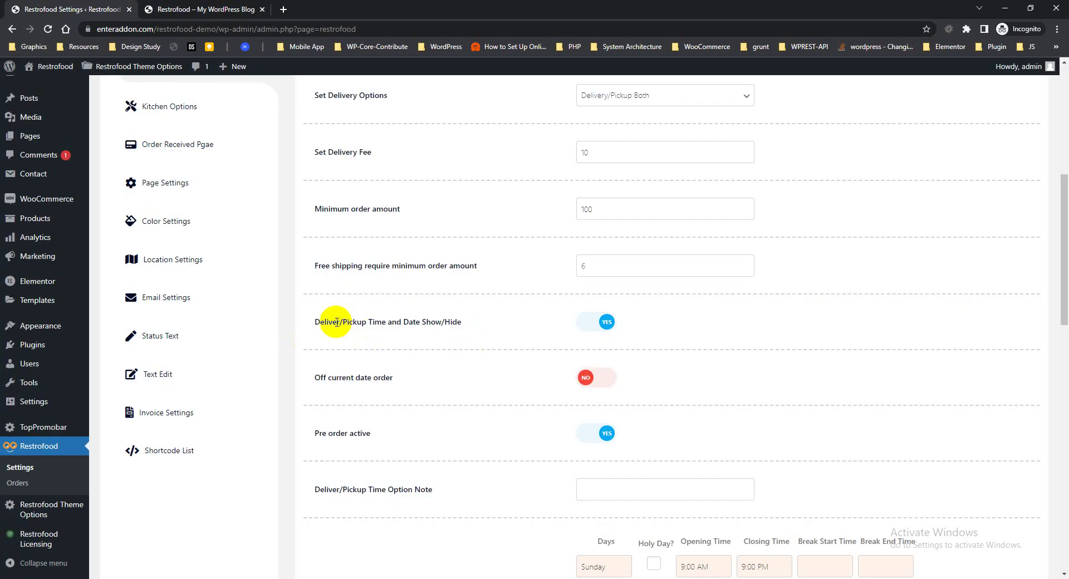
{"action": "left_click", "coordinate": [599, 324]}
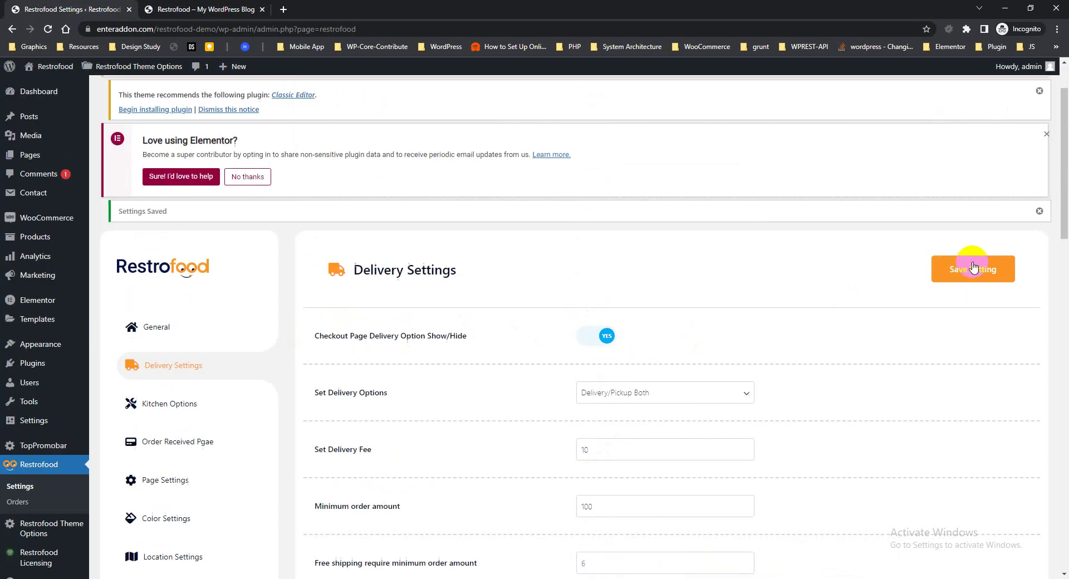
{"action": "left_click", "coordinate": [973, 269]}
Reload the storefront, dismiss the delivery checker and inspect the checkout options for both Delivery and Pickup by me
{"action": "left_click", "coordinate": [179, 10]}
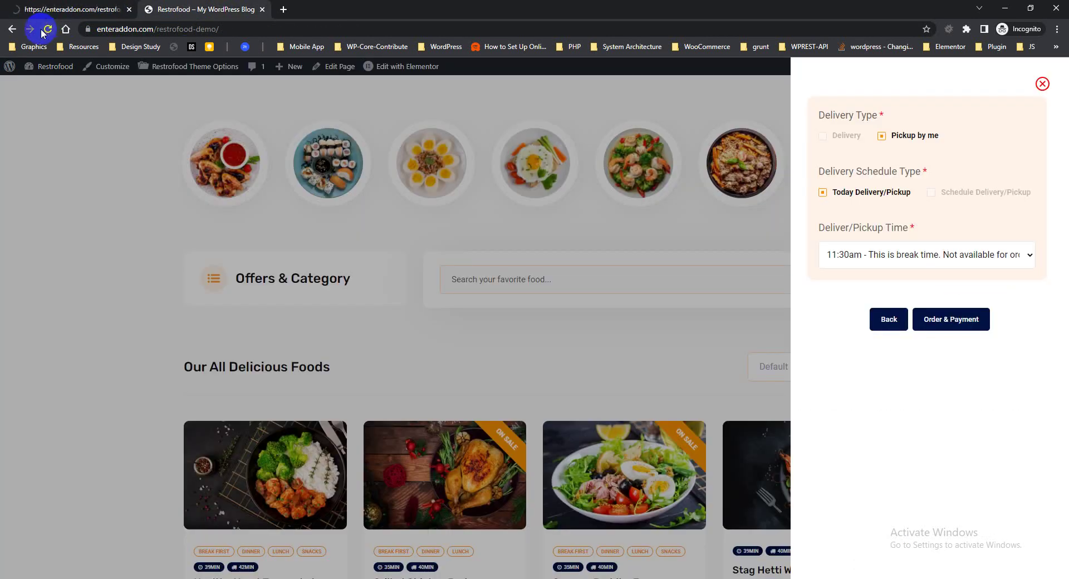
{"action": "left_click", "coordinate": [47, 30]}
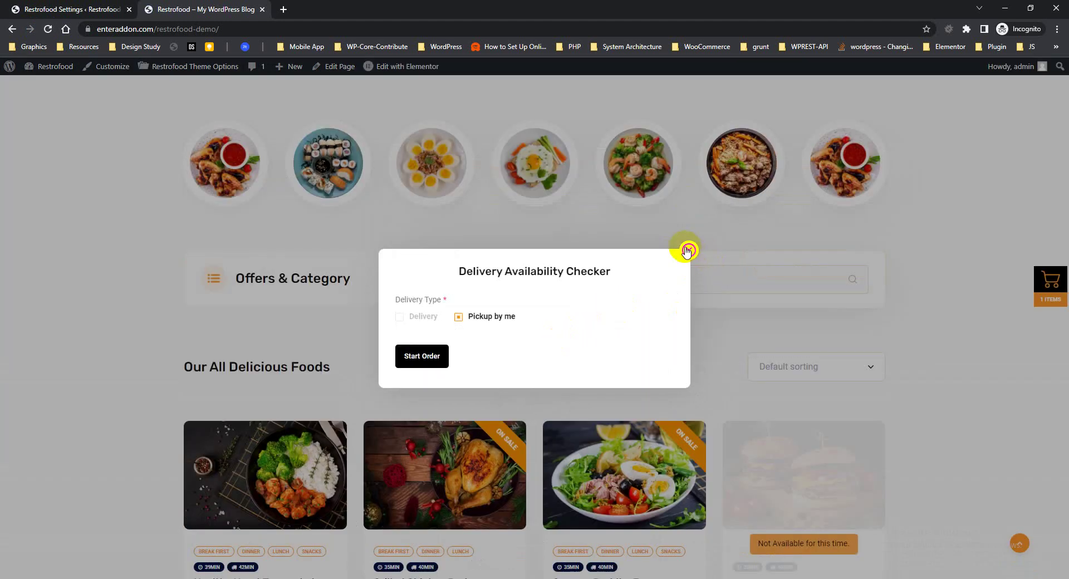
{"action": "left_click", "coordinate": [690, 251]}
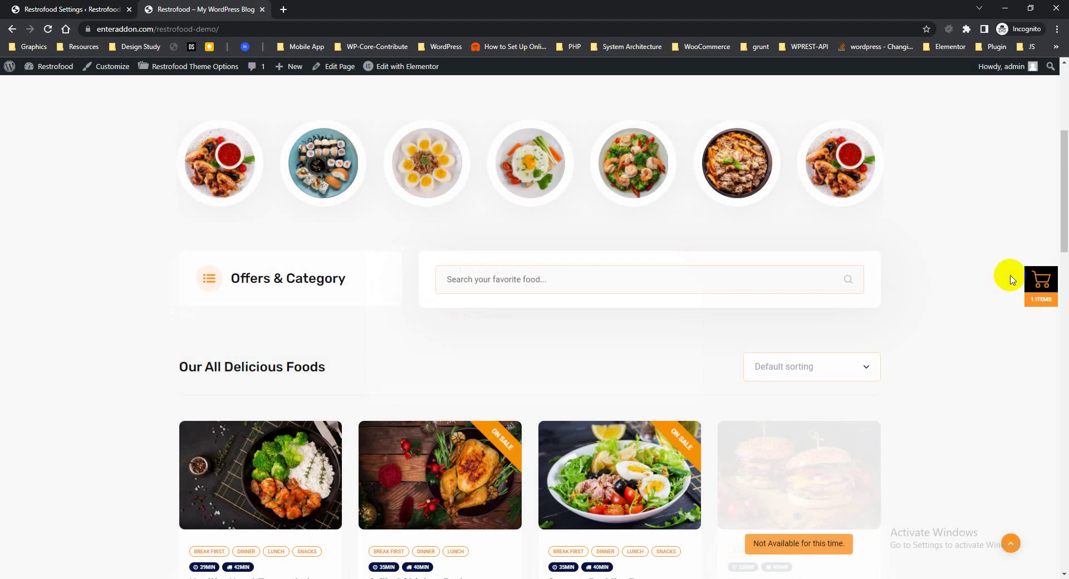
{"action": "left_click", "coordinate": [1039, 286]}
{"action": "left_click", "coordinate": [929, 348]}
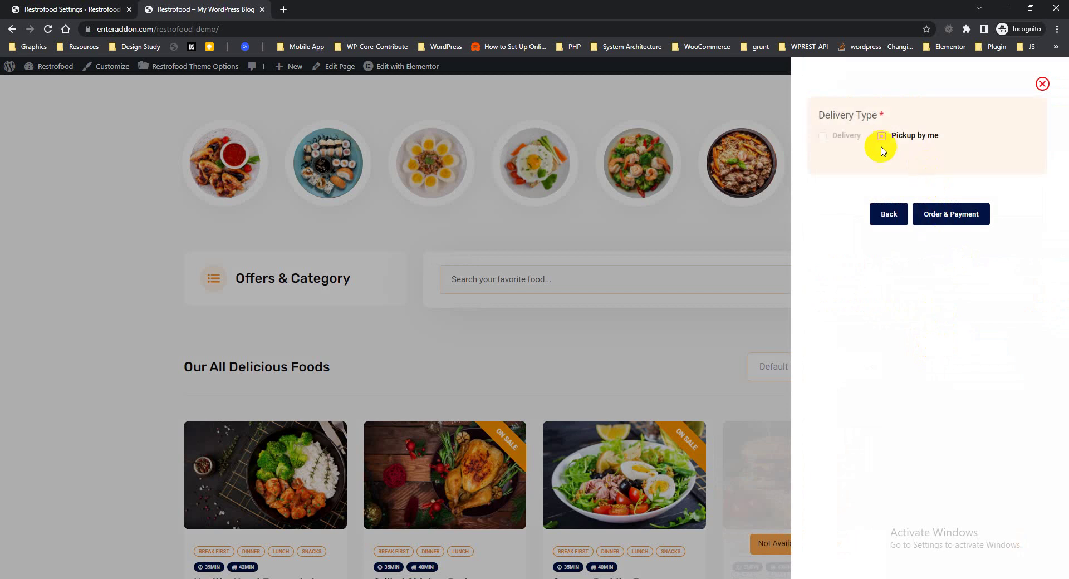
{"action": "left_click", "coordinate": [851, 136]}
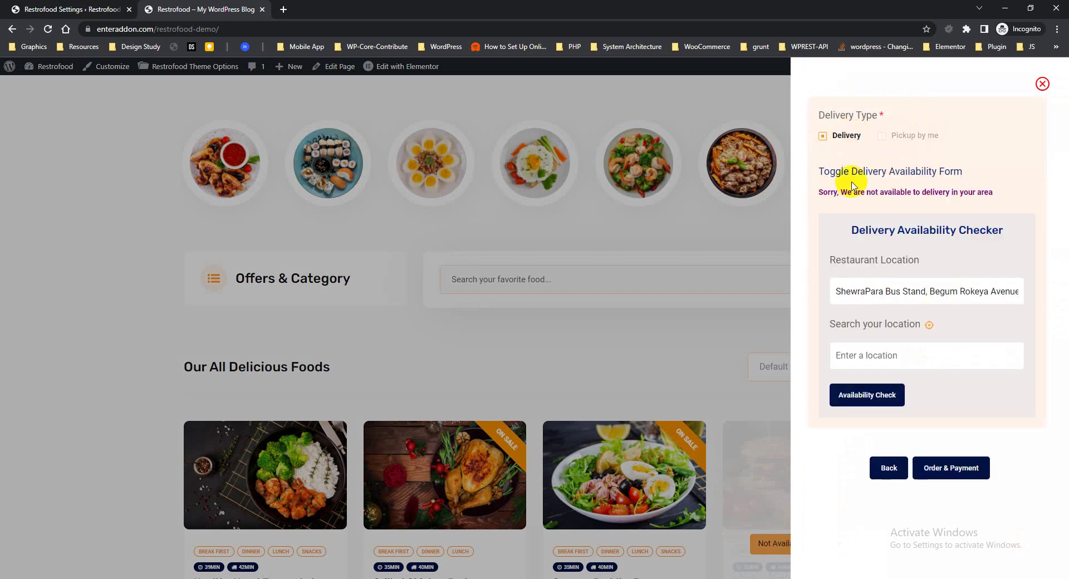
{"action": "left_click", "coordinate": [916, 137]}
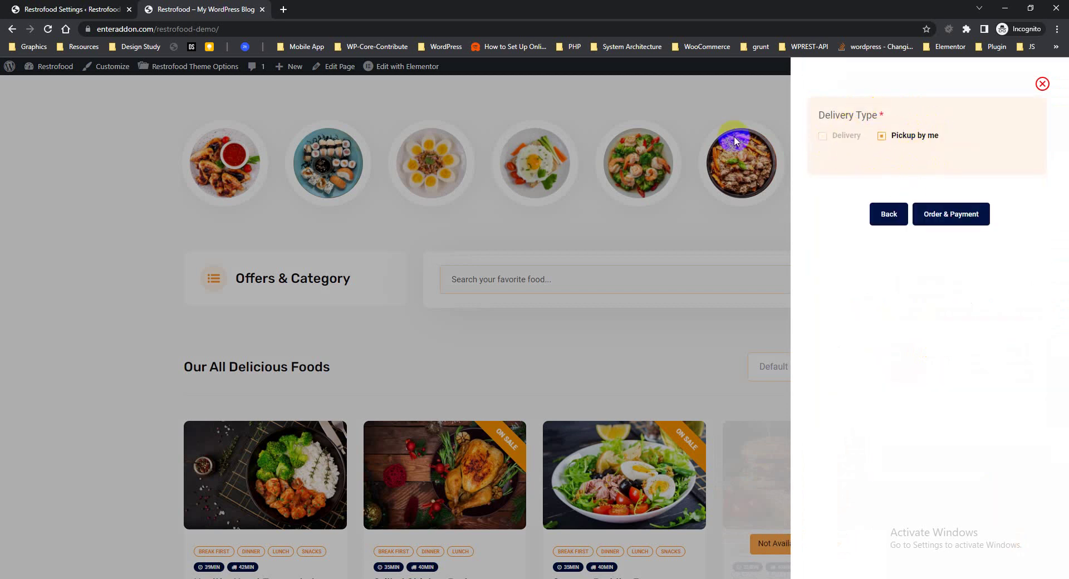
Turn on Deliver/Pickup Time and Date Show/Hide in the Delivery Settings and save
{"action": "left_click", "coordinate": [98, 11]}
{"action": "scroll", "coordinate": [616, 280], "scroll_direction": "down", "scroll_amount": 5}
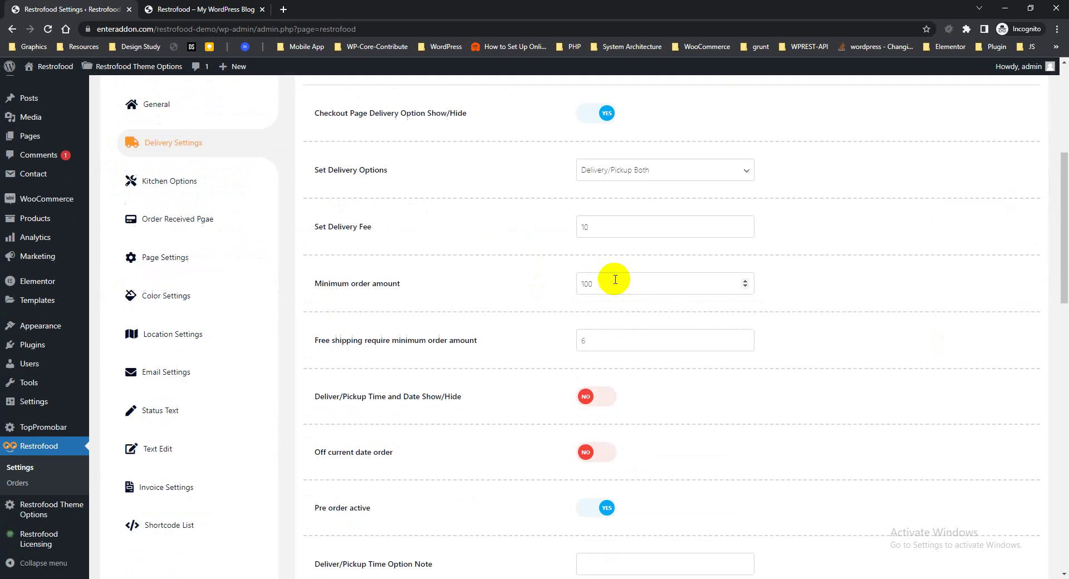
{"action": "left_click", "coordinate": [588, 396]}
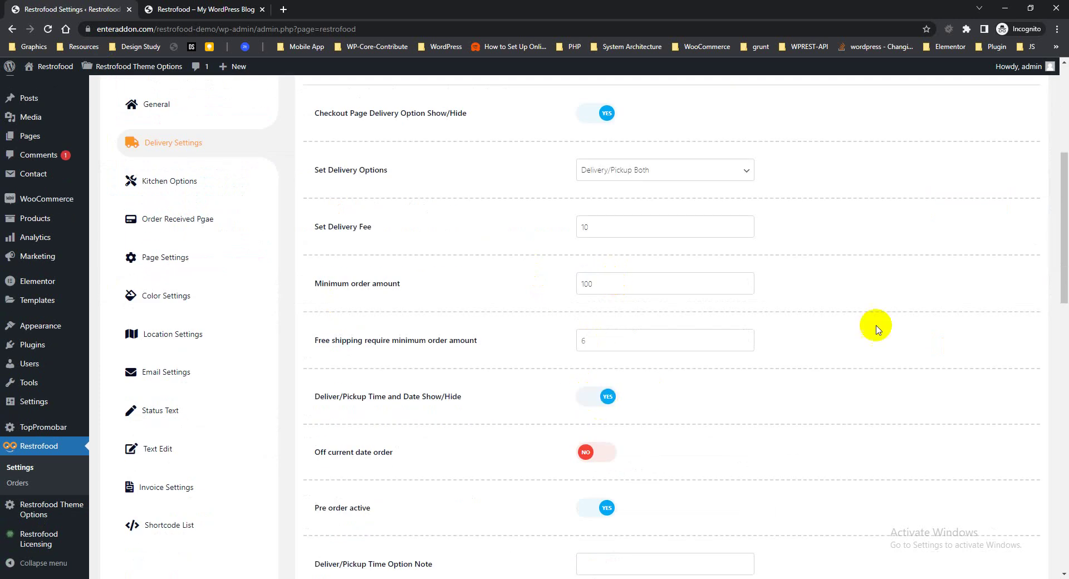
{"action": "scroll", "coordinate": [892, 312], "scroll_direction": "up", "scroll_amount": 4}
{"action": "left_click", "coordinate": [952, 272]}
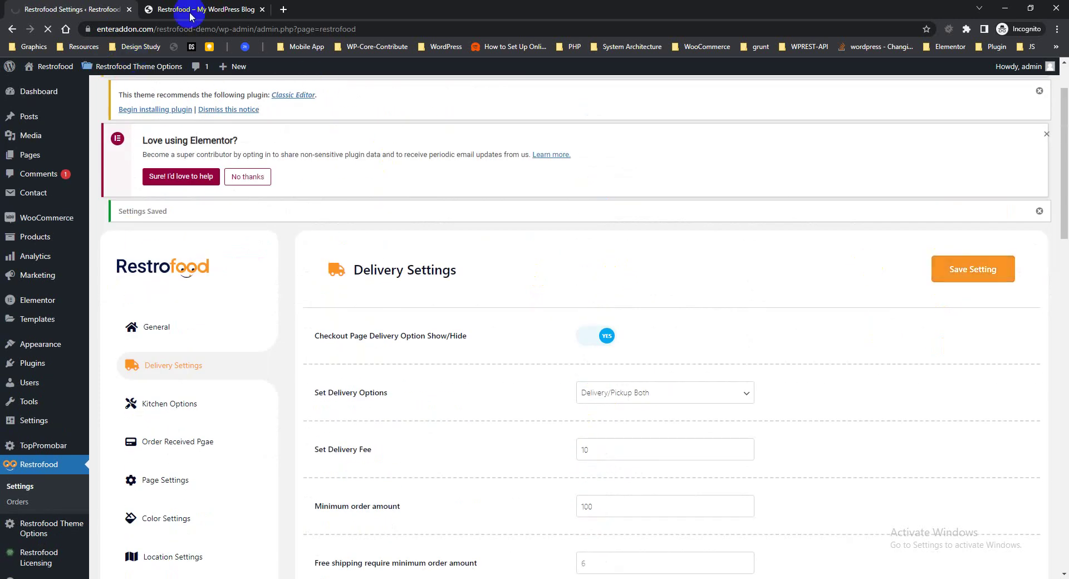
Reload the storefront, dismiss the Delivery Availability Checker and proceed from the cart to the checkout options
{"action": "left_click", "coordinate": [201, 10]}
{"action": "left_click", "coordinate": [48, 31]}
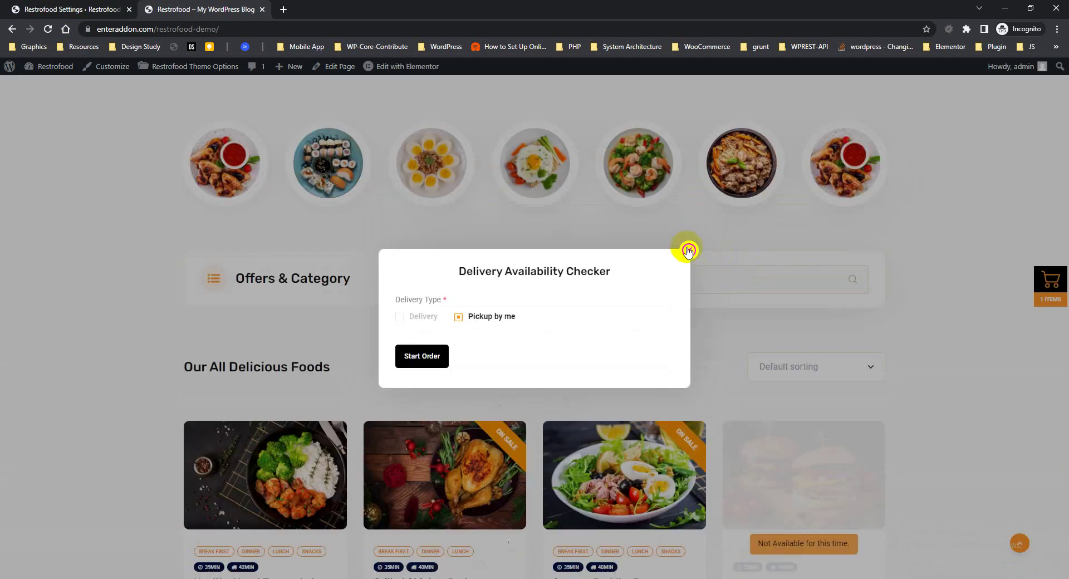
{"action": "left_click", "coordinate": [689, 250]}
{"action": "left_click", "coordinate": [1039, 288]}
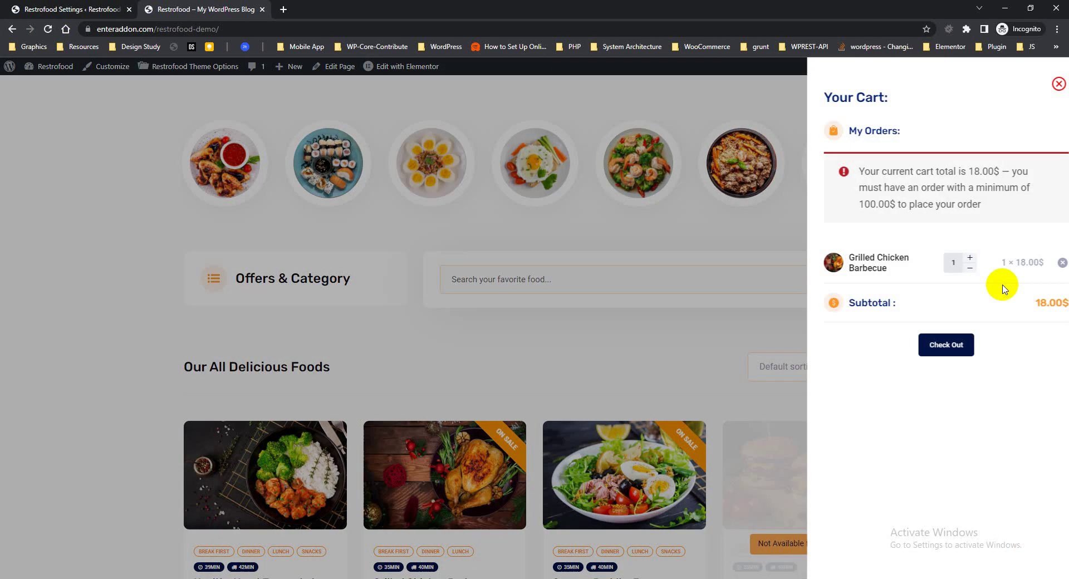
{"action": "left_click", "coordinate": [934, 346]}
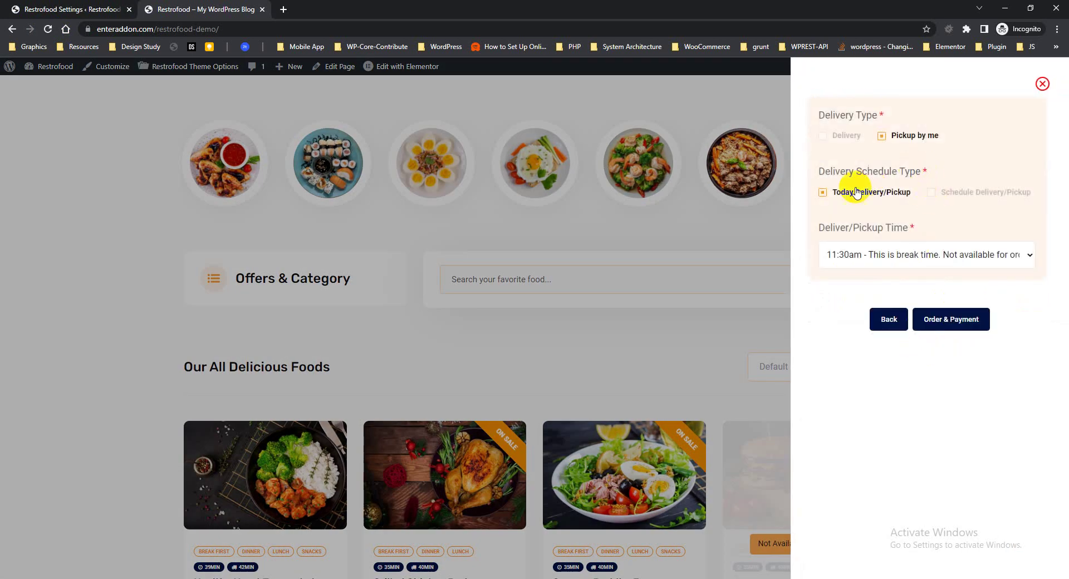
Try Schedule Delivery/Pickup, return to Today Delivery/Pickup and choose 02:30pm as the Deliver/Pickup Time
{"action": "left_click", "coordinate": [982, 192]}
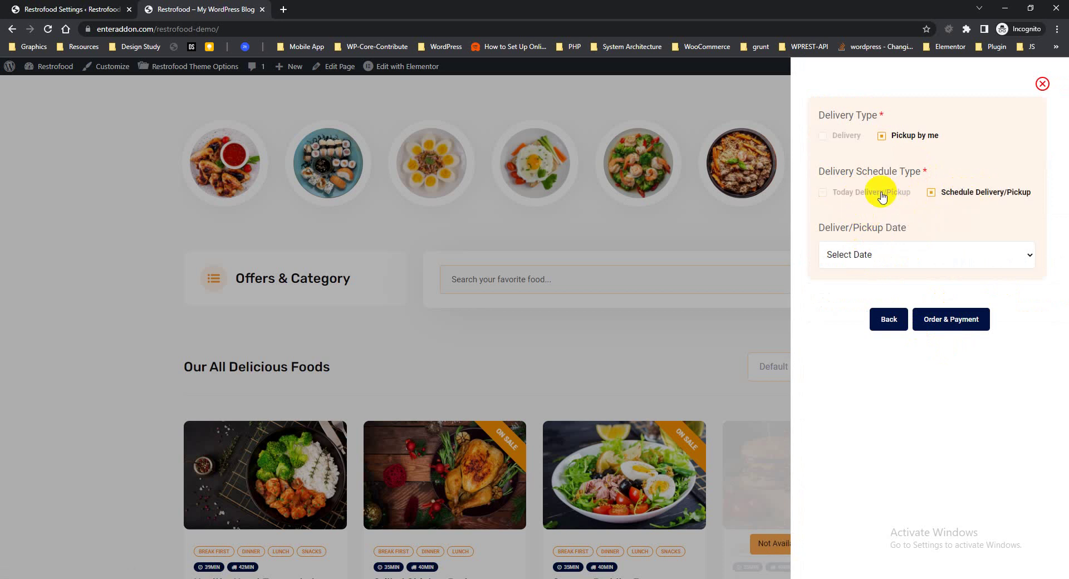
{"action": "left_click", "coordinate": [879, 191]}
{"action": "left_click", "coordinate": [871, 255]}
{"action": "left_click", "coordinate": [851, 343]}
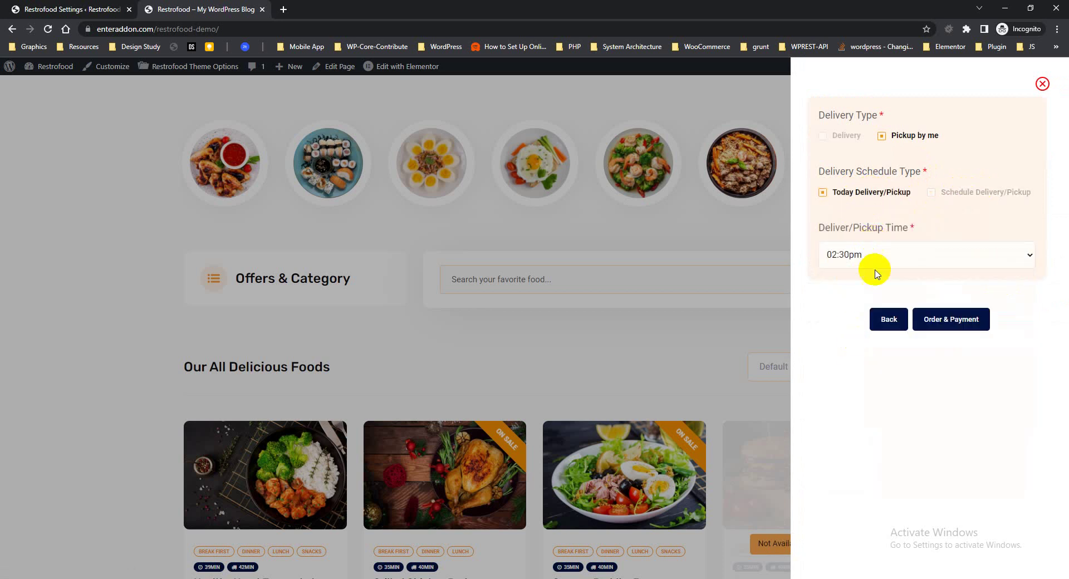
{"action": "left_click", "coordinate": [874, 258]}
{"action": "left_click", "coordinate": [978, 226]}
Review the Off current date order, Pre order active and Deliver/Pickup Time Option Note settings in the Delivery Settings
{"action": "left_click", "coordinate": [139, 15]}
{"action": "scroll", "coordinate": [559, 309], "scroll_direction": "down", "scroll_amount": 8}
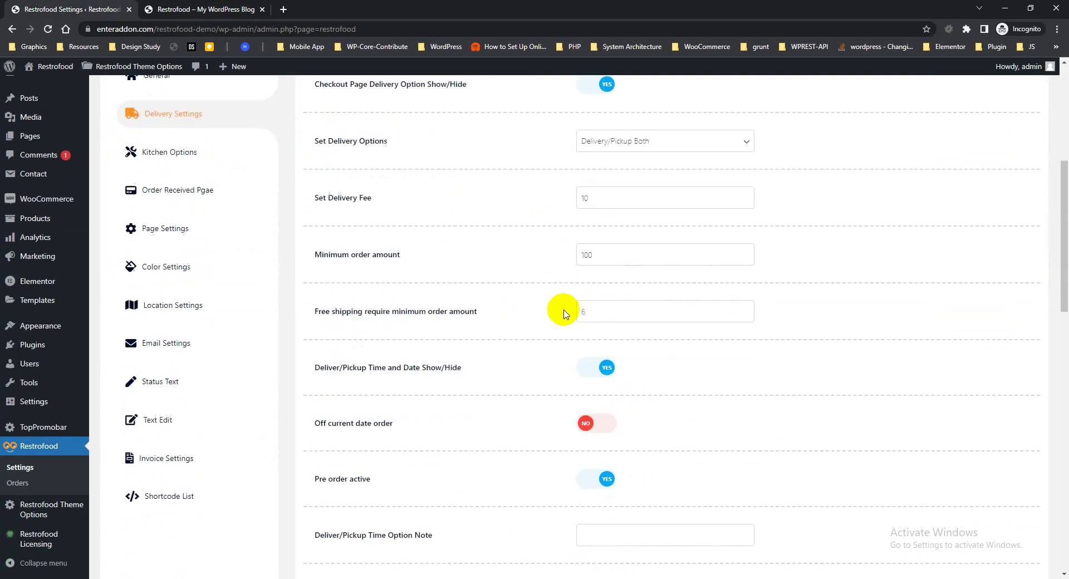
{"action": "left_click_drag", "start_coordinate": [311, 303], "coordinate": [384, 305]}
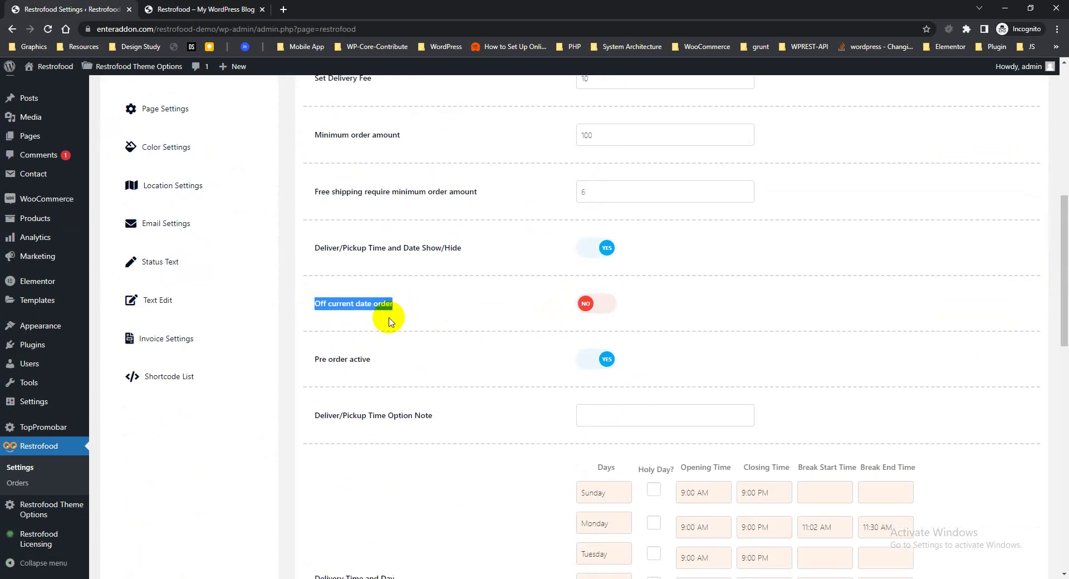
{"action": "left_click", "coordinate": [336, 360]}
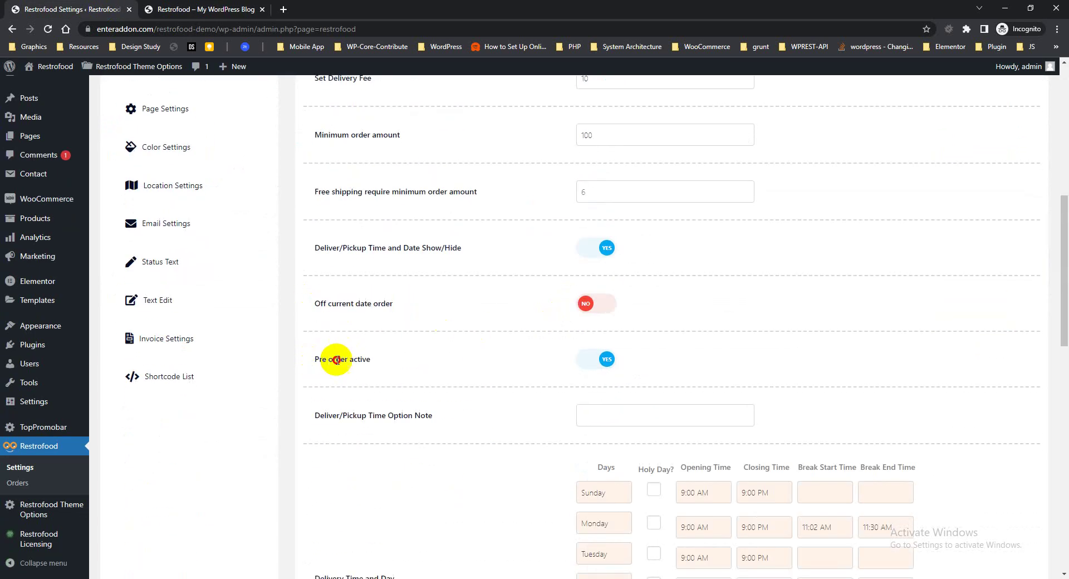
{"action": "left_click", "coordinate": [442, 350]}
{"action": "scroll", "coordinate": [470, 346], "scroll_direction": "down", "scroll_amount": 3}
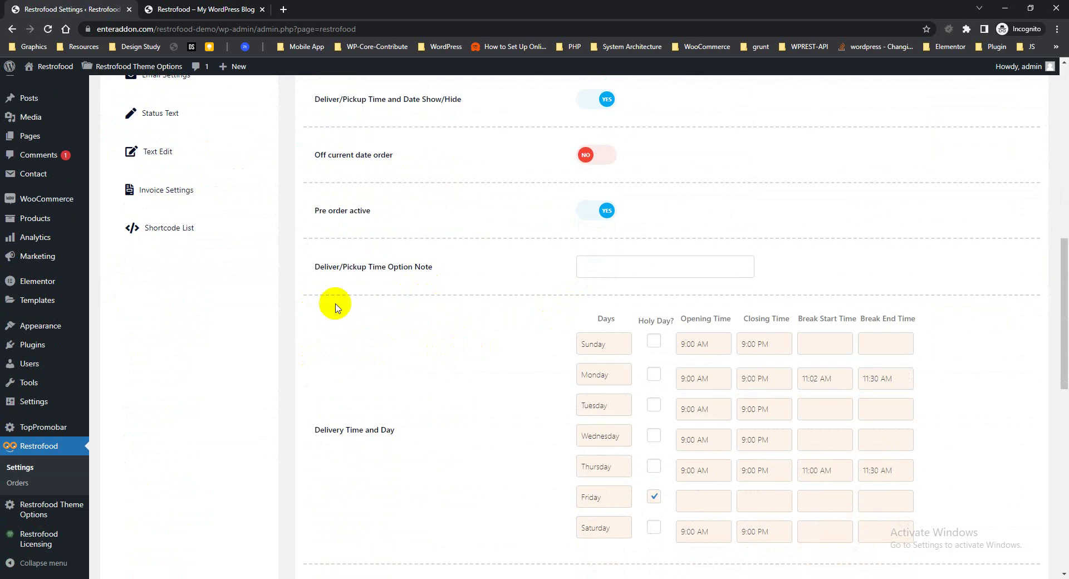
{"action": "left_click_drag", "start_coordinate": [312, 267], "coordinate": [424, 271]}
{"action": "left_click", "coordinate": [483, 283]}
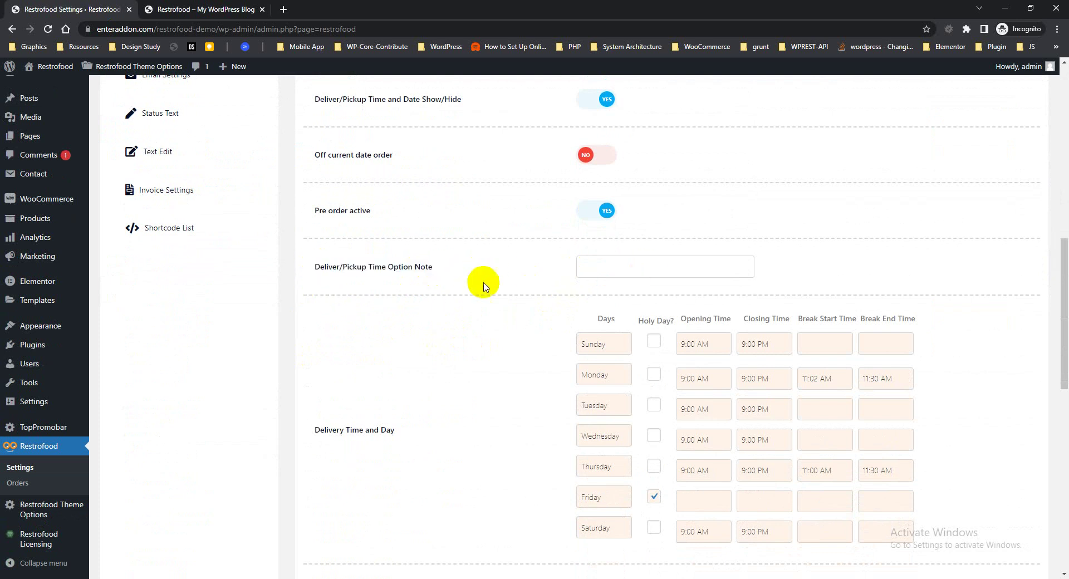
{"action": "scroll", "coordinate": [485, 351], "scroll_direction": "down", "scroll_amount": 2}
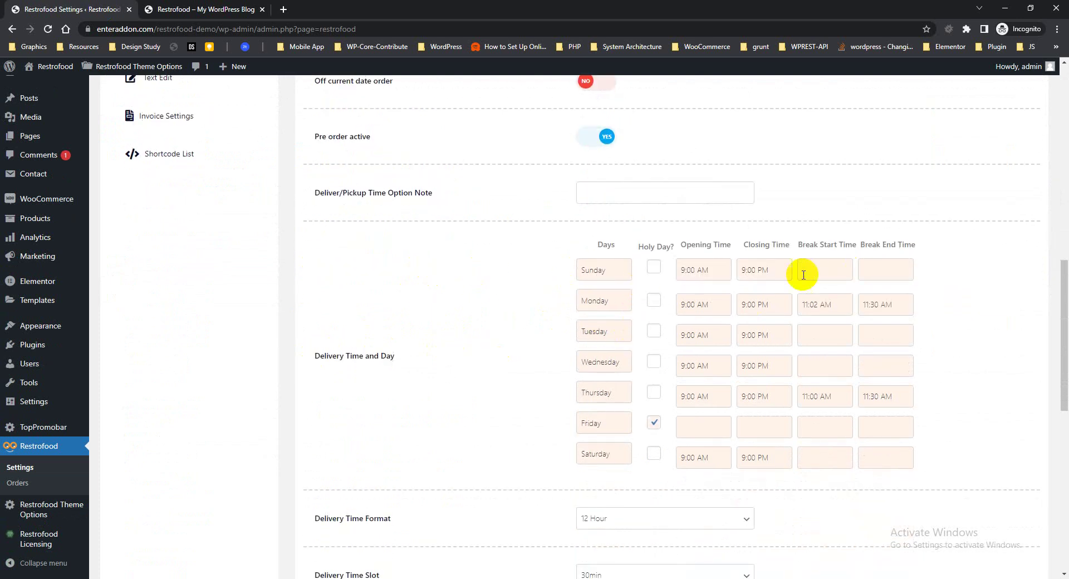
Inspect the time pickers for Sunday's opening, closing, break start and break end times, leaving each without changes
{"action": "left_click", "coordinate": [692, 270]}
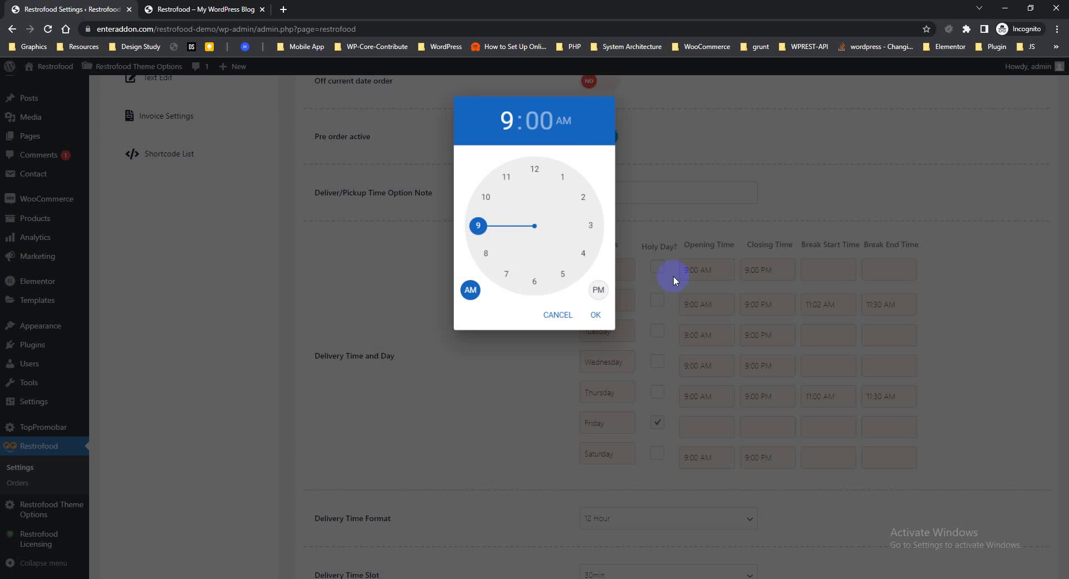
{"action": "left_click", "coordinate": [556, 317]}
{"action": "left_click", "coordinate": [752, 270]}
{"action": "left_click", "coordinate": [556, 317]}
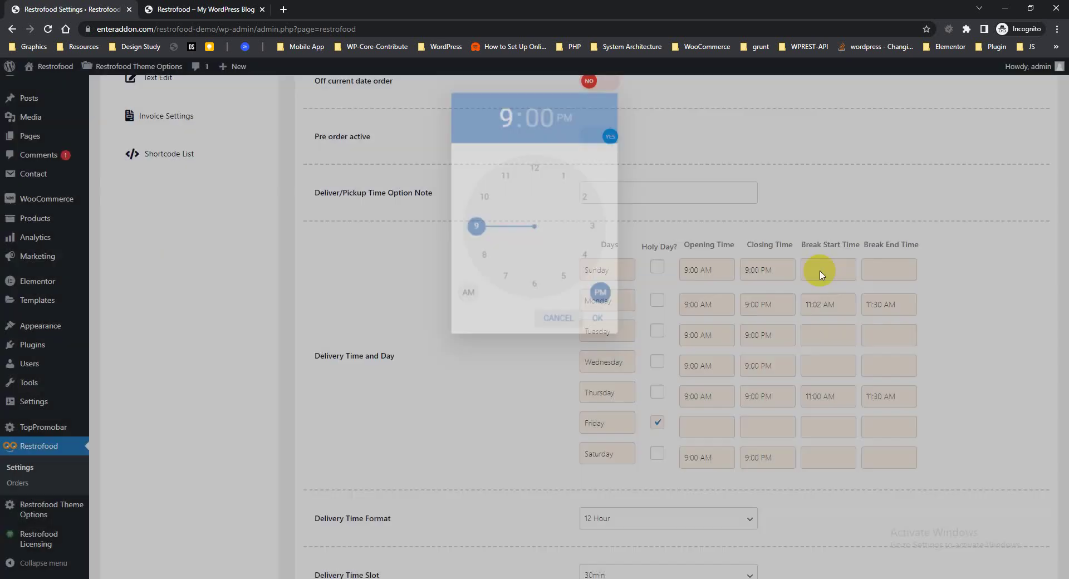
{"action": "left_click", "coordinate": [821, 273]}
{"action": "left_click", "coordinate": [702, 299]}
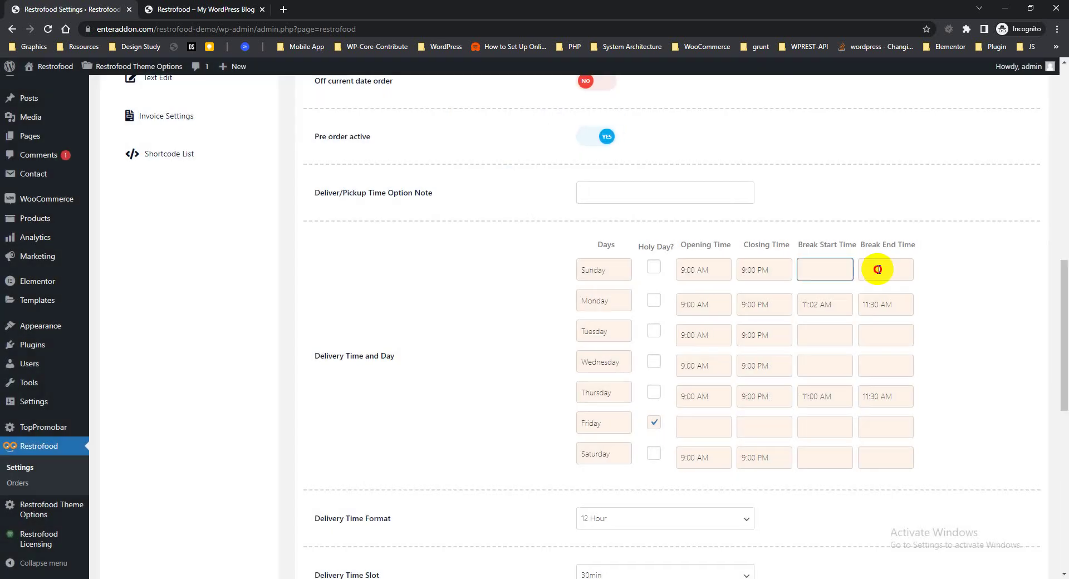
{"action": "left_click", "coordinate": [886, 269]}
{"action": "left_click", "coordinate": [555, 317]}
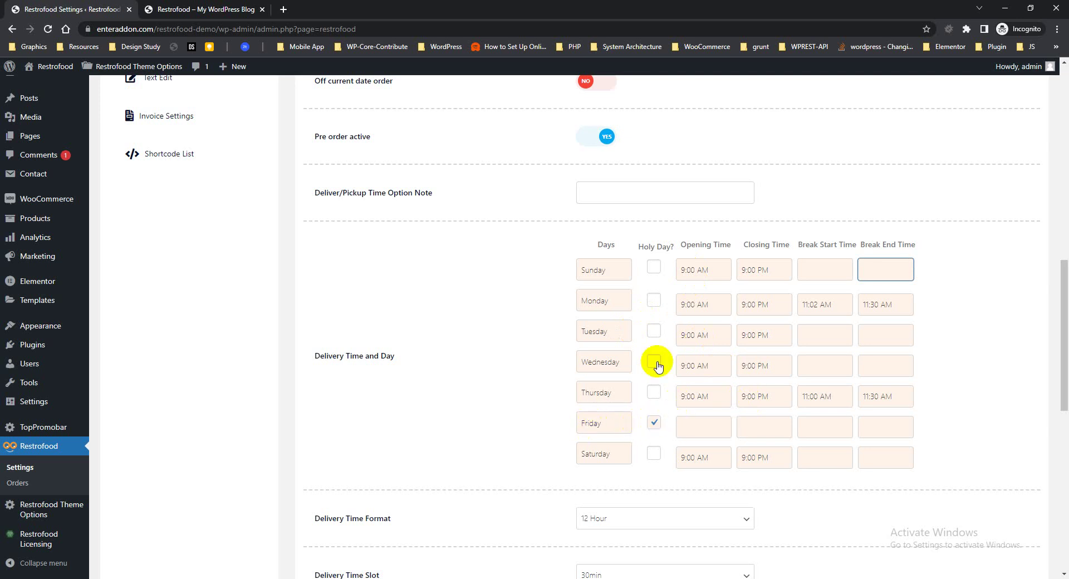
Examine the Holy Day and break time columns and view Thursday's break start time picker without changing it
{"action": "left_click_drag", "start_coordinate": [640, 251], "coordinate": [681, 250]}
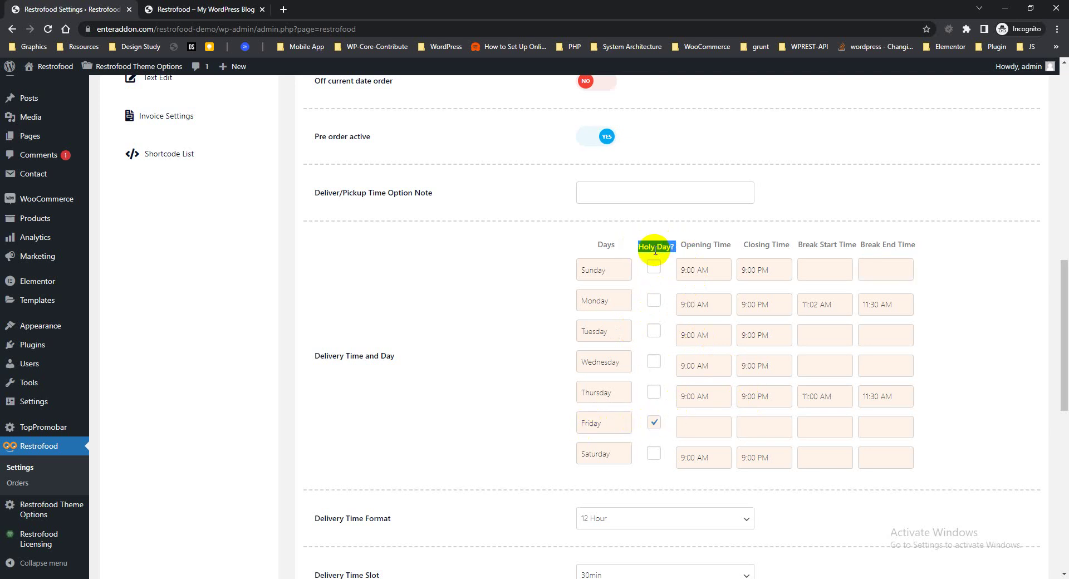
{"action": "left_click", "coordinate": [823, 245]}
{"action": "left_click_drag", "start_coordinate": [861, 246], "coordinate": [912, 246]}
{"action": "left_click", "coordinate": [819, 402]}
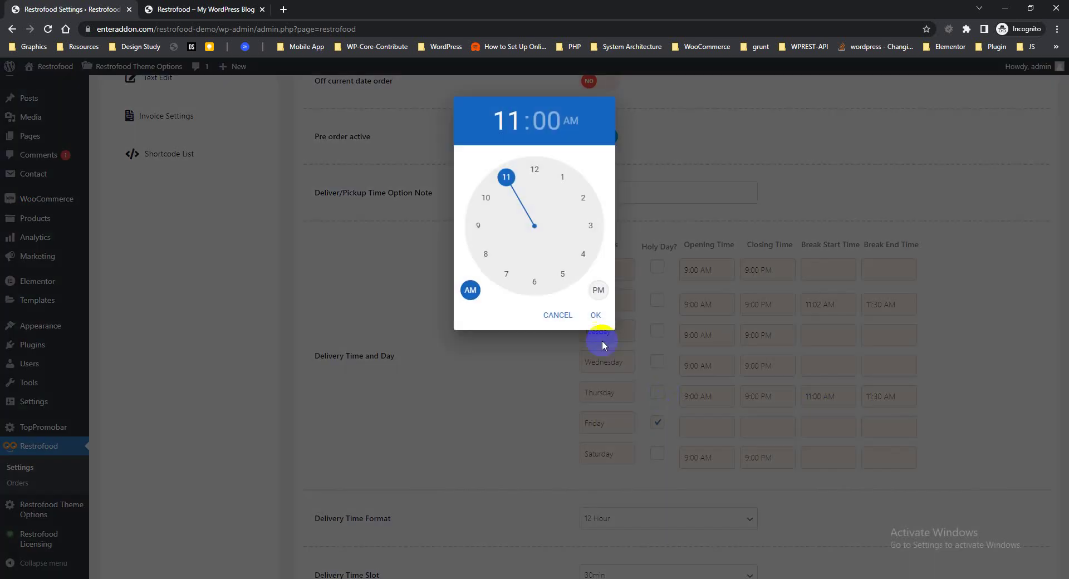
{"action": "left_click", "coordinate": [557, 316]}
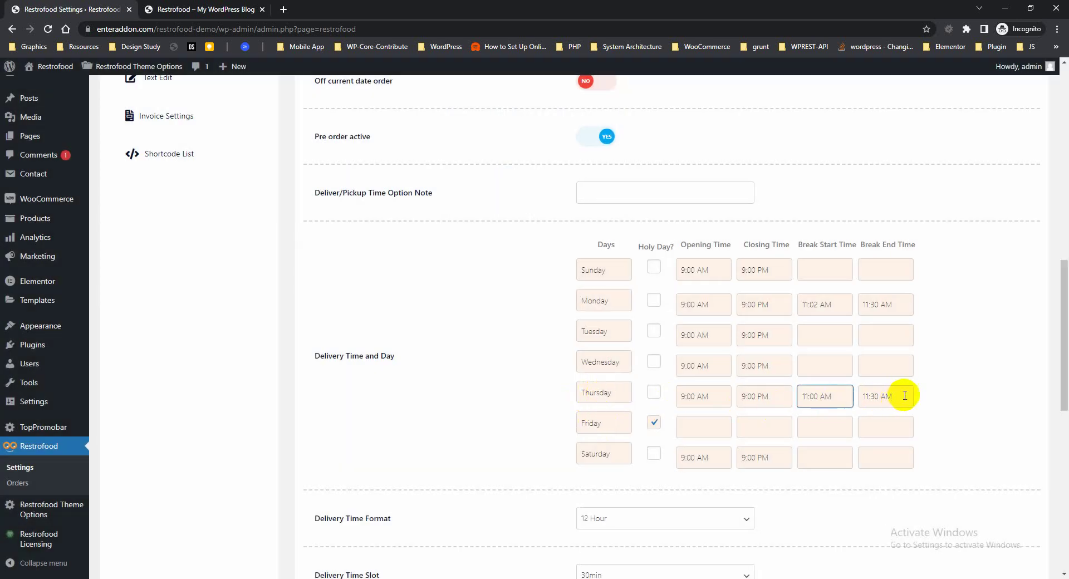
Inspect how break time is shown in the storefront checkout's Deliver/Pickup Time list
{"action": "left_click", "coordinate": [207, 9]}
{"action": "left_click", "coordinate": [965, 268]}
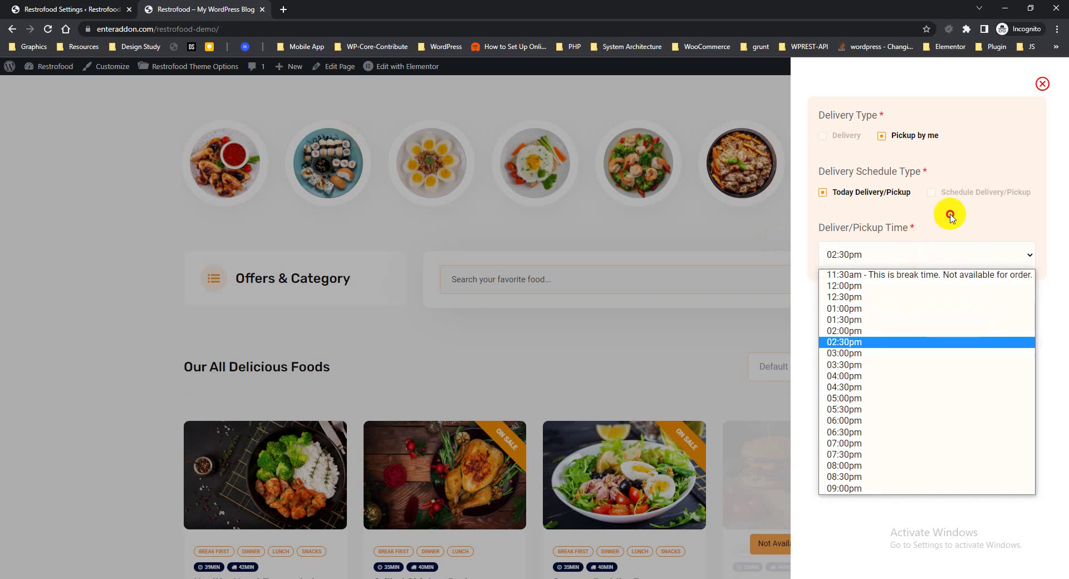
{"action": "left_click", "coordinate": [951, 209]}
{"action": "left_click", "coordinate": [935, 257]}
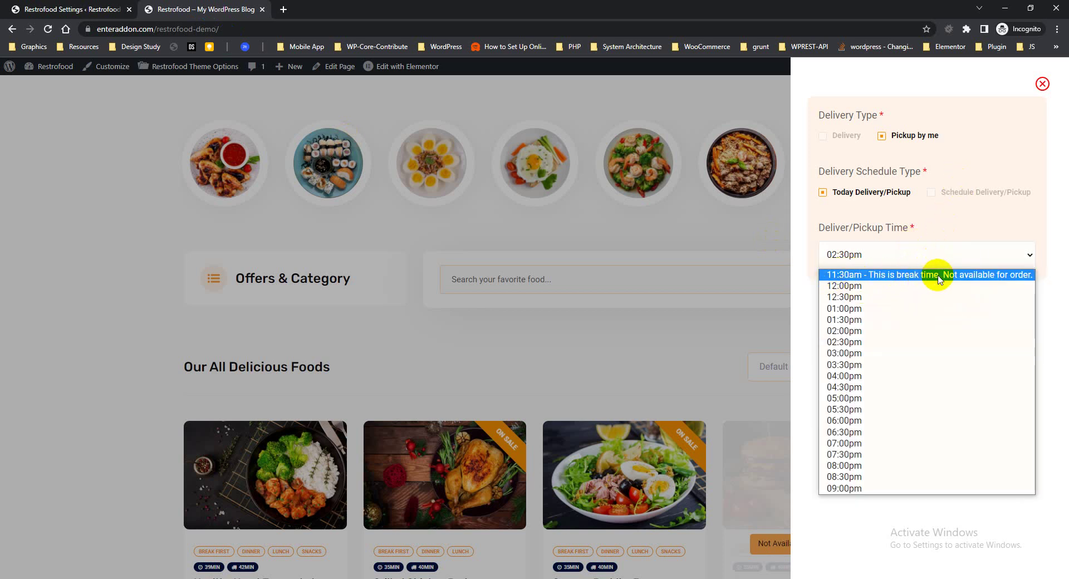
Check Friday's Holy Day row in the settings, then pick Schedule Delivery/Pickup with Friday - June 17, 2022 on the storefront checkout
{"action": "left_click", "coordinate": [103, 12]}
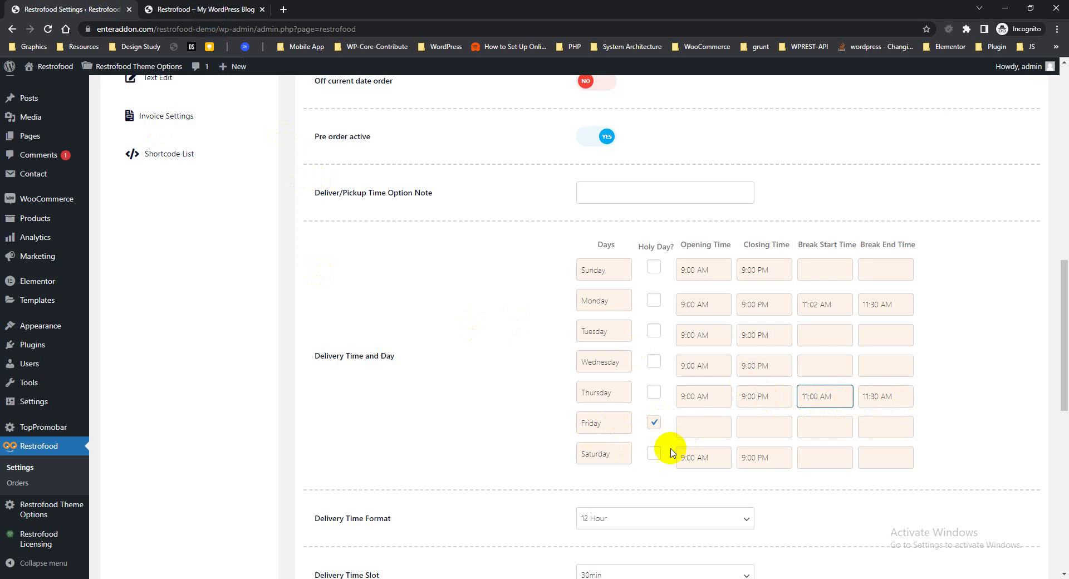
{"action": "double_click", "coordinate": [614, 423]}
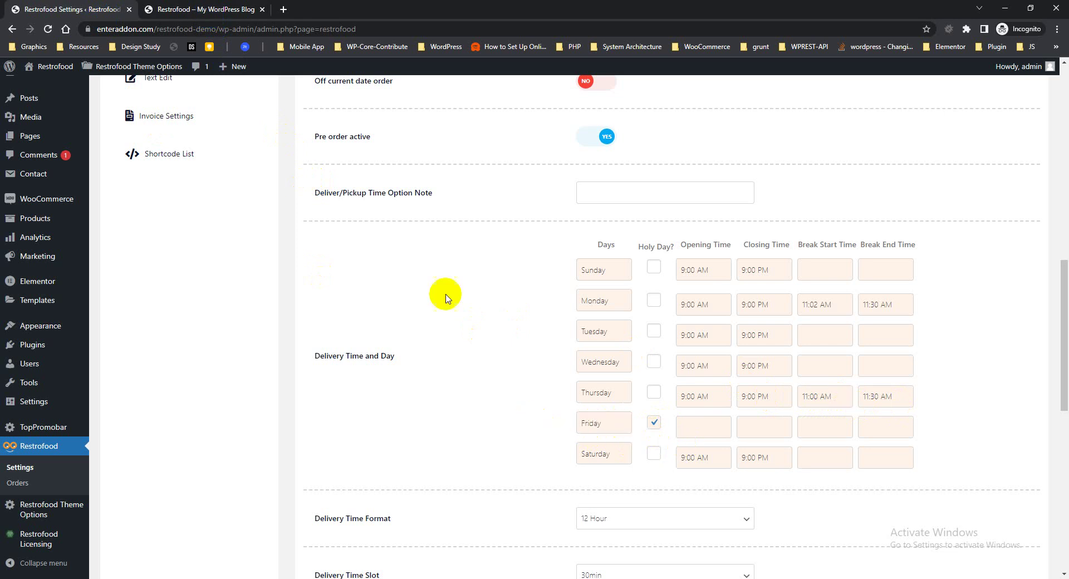
{"action": "left_click", "coordinate": [242, 9]}
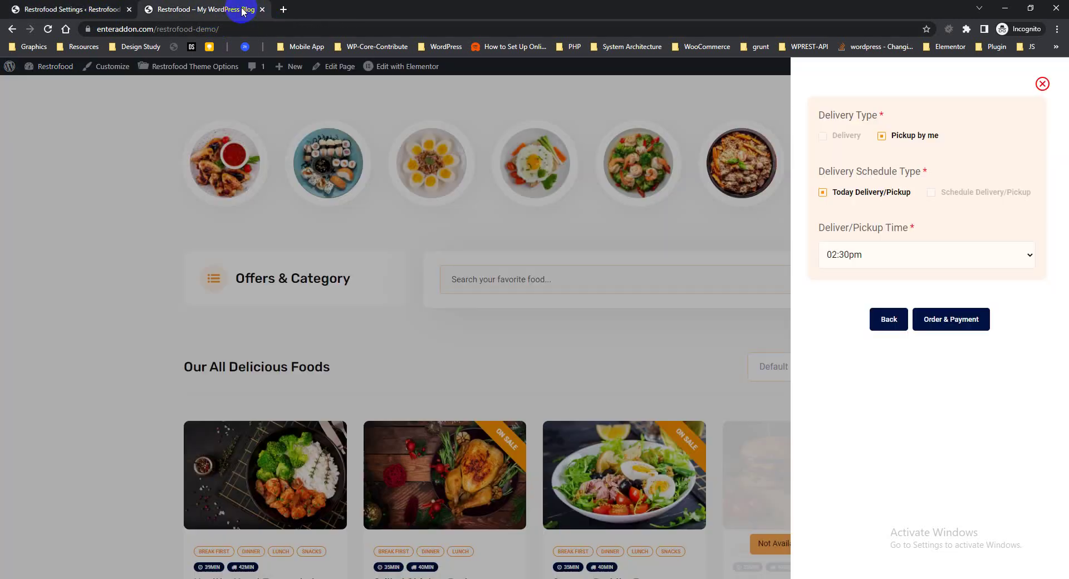
{"action": "left_click", "coordinate": [959, 193]}
{"action": "left_click", "coordinate": [900, 254]}
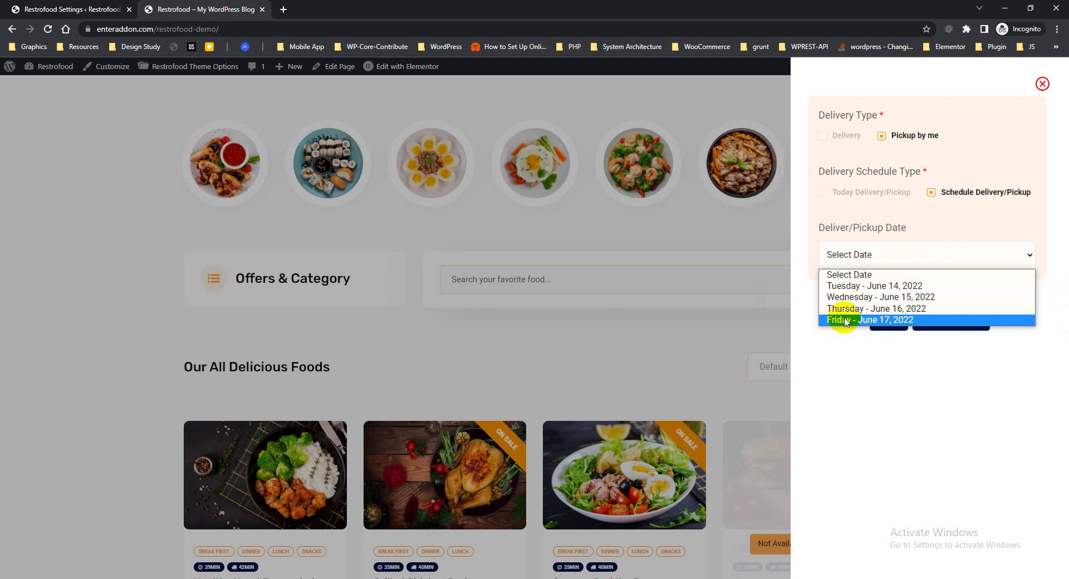
{"action": "left_click", "coordinate": [847, 320]}
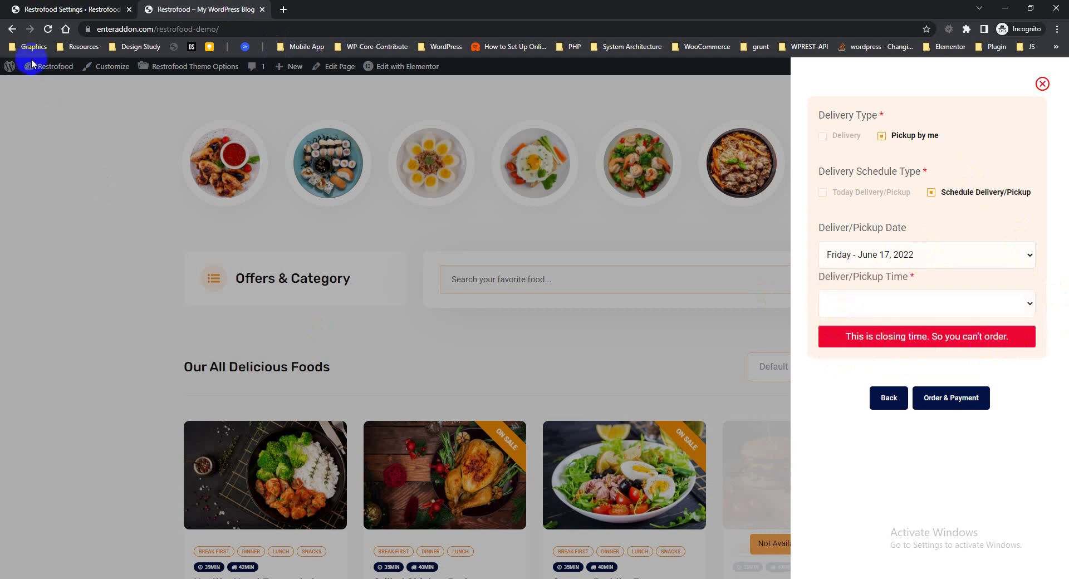
Review the Delivery Time Format and the available Delivery Time Slot lengths in the Delivery Settings
{"action": "left_click", "coordinate": [77, 9]}
{"action": "scroll", "coordinate": [420, 361], "scroll_direction": "down", "scroll_amount": 4}
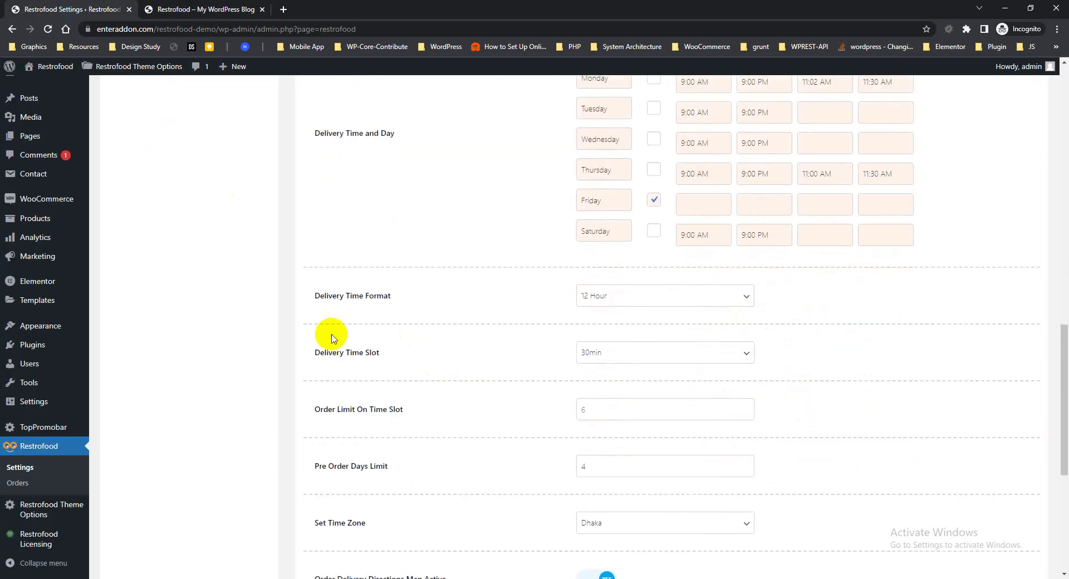
{"action": "left_click", "coordinate": [675, 288]}
{"action": "left_click", "coordinate": [316, 360]}
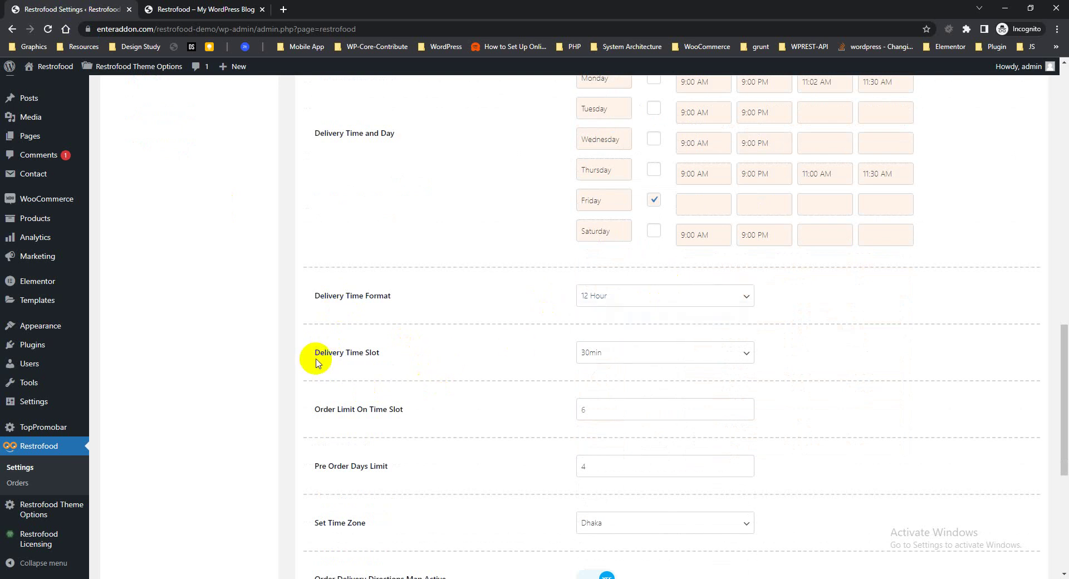
{"action": "left_click", "coordinate": [622, 357]}
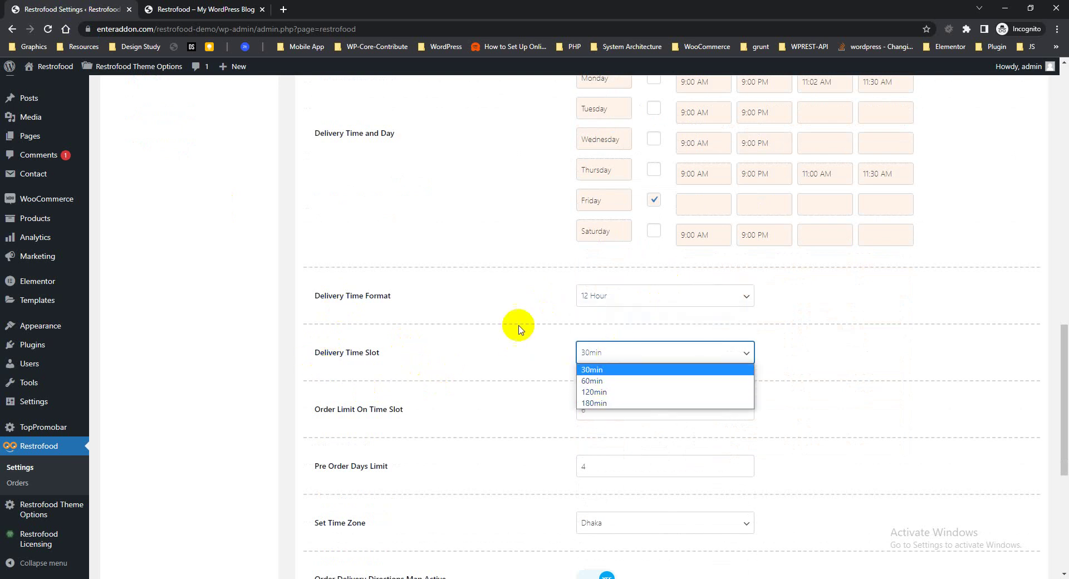
Set the storefront Deliver/Pickup Date to Tuesday - June 14, 2022 and inspect the interval between its time slots
{"action": "left_click", "coordinate": [178, 9]}
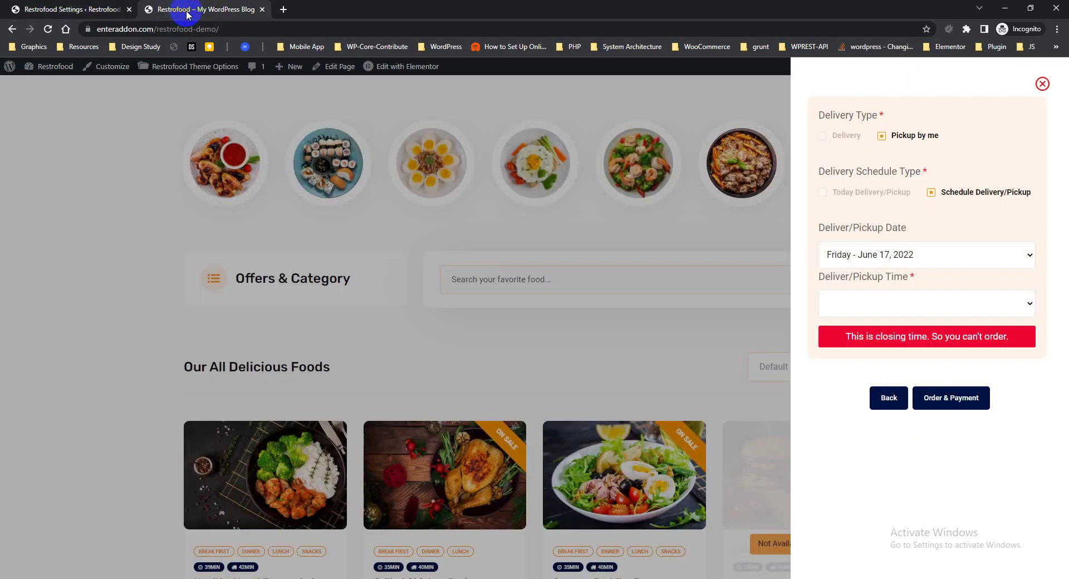
{"action": "left_click", "coordinate": [891, 265]}
{"action": "left_click", "coordinate": [872, 282]}
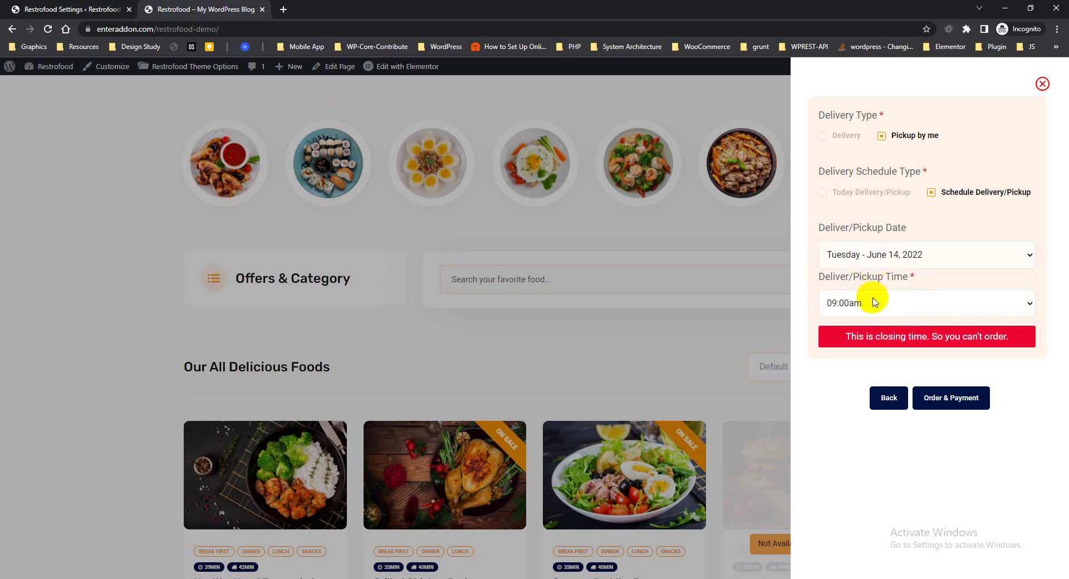
{"action": "left_click", "coordinate": [872, 302]}
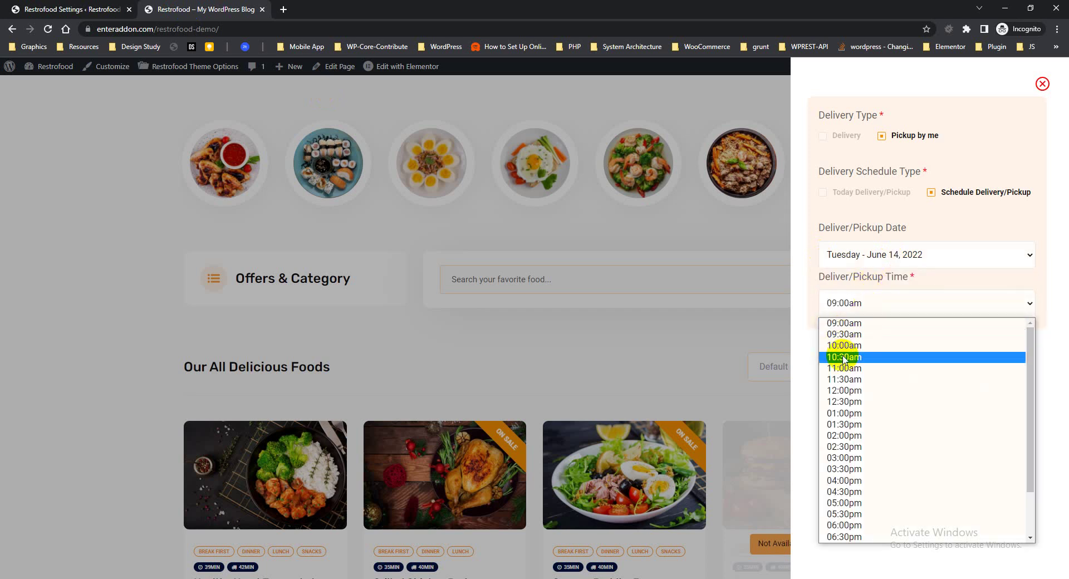
Return to the Delivery Settings and review Order Limit On Time Slot, Pre Order Days Limit and the available time zones
{"action": "left_click", "coordinate": [78, 8]}
{"action": "scroll", "coordinate": [585, 329], "scroll_direction": "down", "scroll_amount": 3}
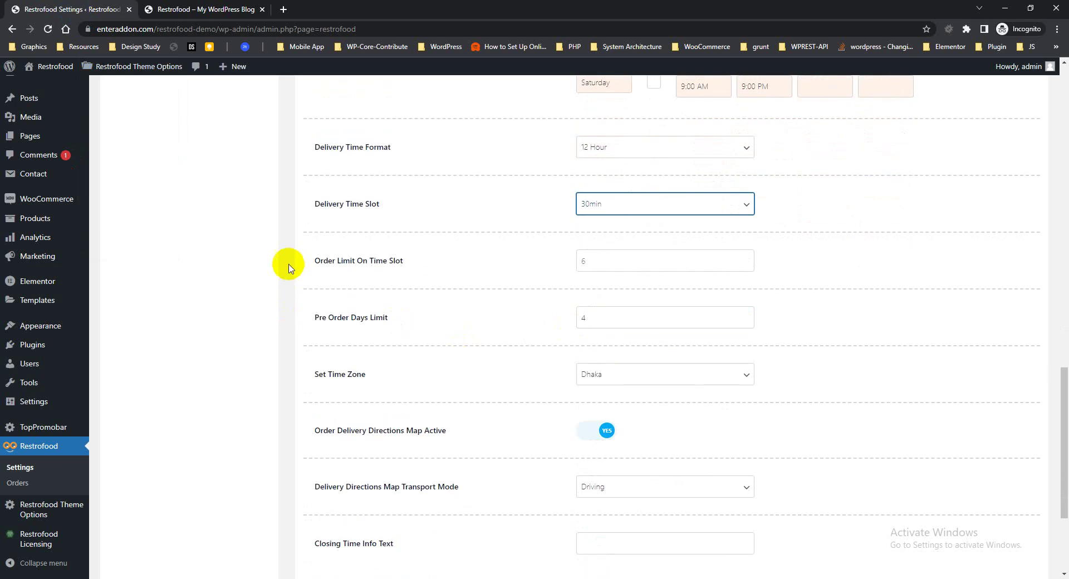
{"action": "left_click_drag", "start_coordinate": [323, 261], "coordinate": [407, 265]}
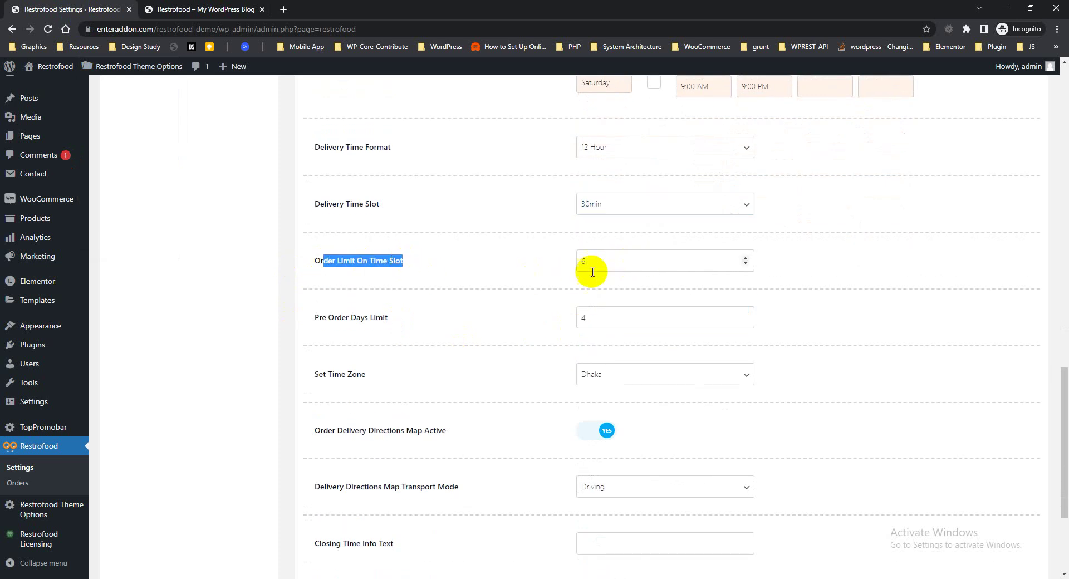
{"action": "left_click_drag", "start_coordinate": [322, 317], "coordinate": [374, 313]}
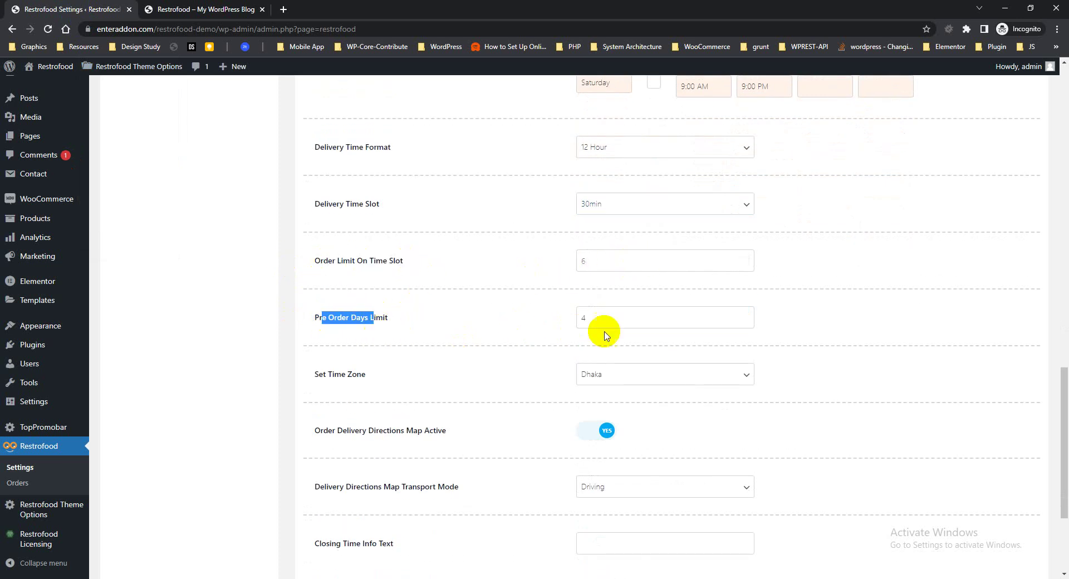
{"action": "left_click", "coordinate": [592, 383]}
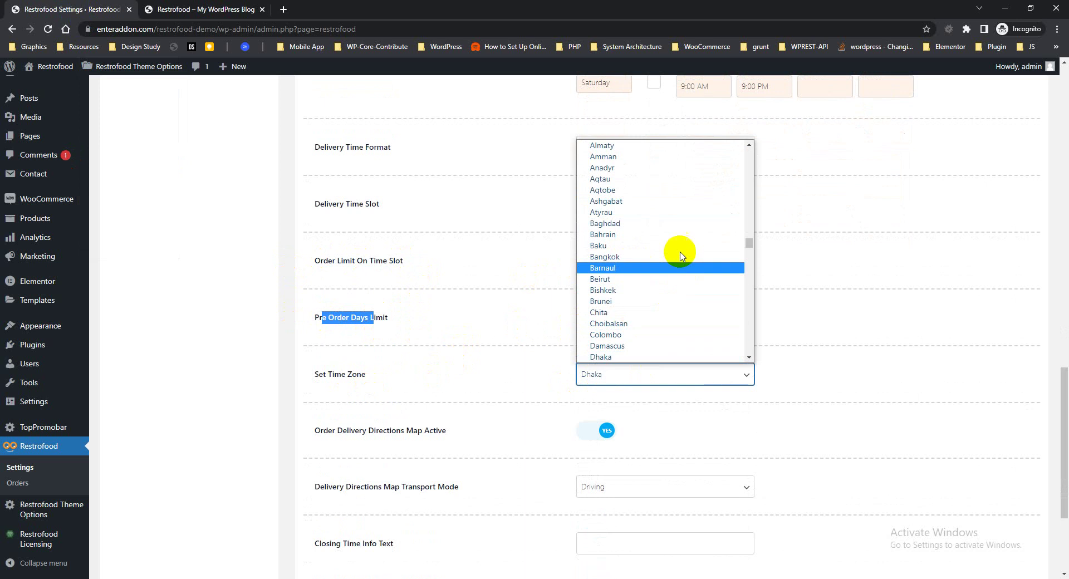
{"action": "left_click", "coordinate": [865, 341]}
Review the delivery directions map setting, its transport mode choices and the Closing Time Info Text field
{"action": "scroll", "coordinate": [863, 342], "scroll_direction": "down", "scroll_amount": 3}
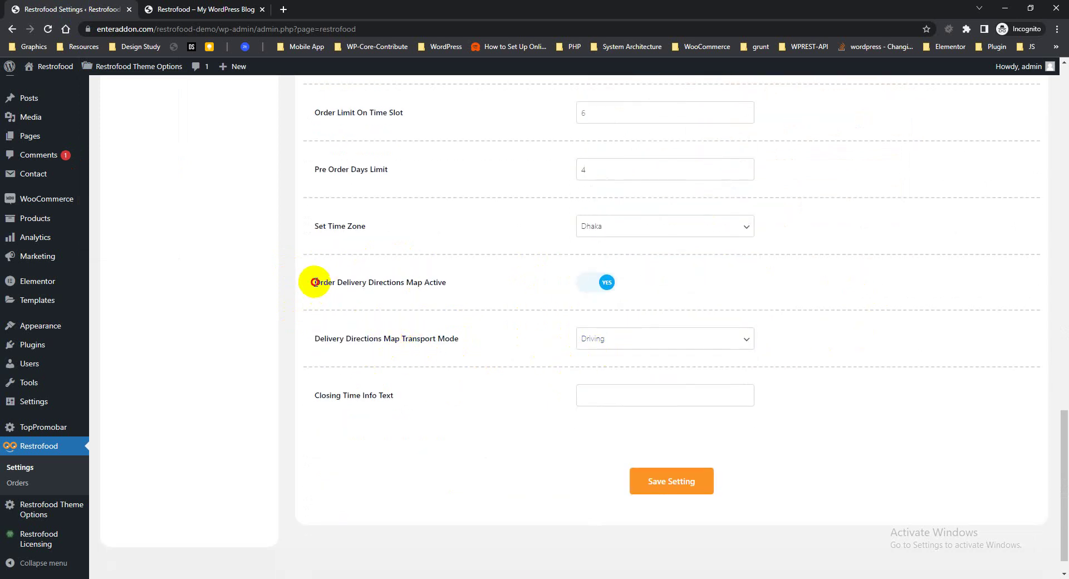
{"action": "left_click_drag", "start_coordinate": [315, 282], "coordinate": [444, 281]}
{"action": "left_click", "coordinate": [327, 351]}
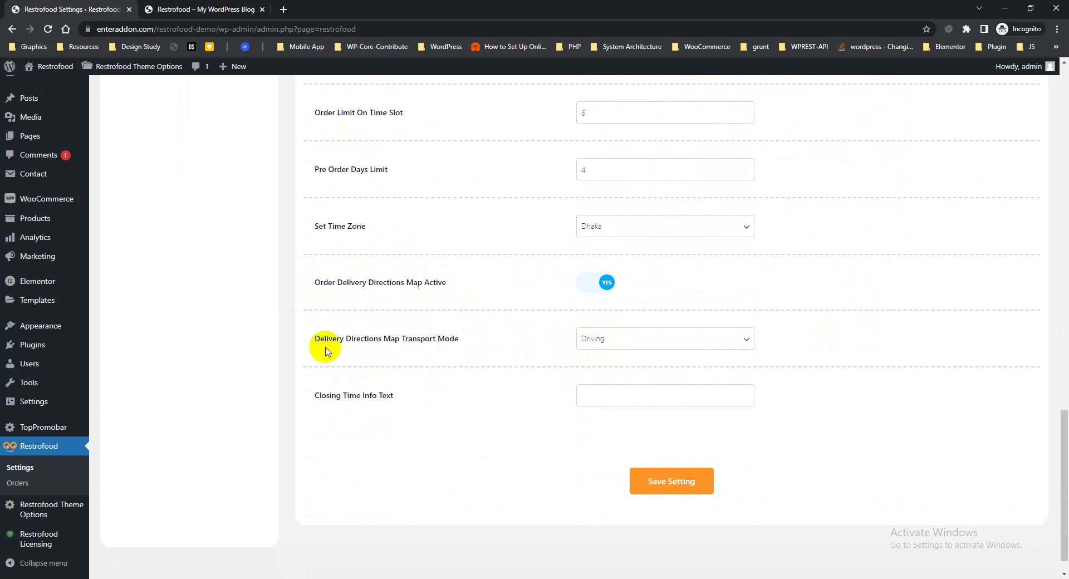
{"action": "triple_click", "coordinate": [338, 337]}
{"action": "left_click_drag", "start_coordinate": [322, 395], "coordinate": [438, 396]}
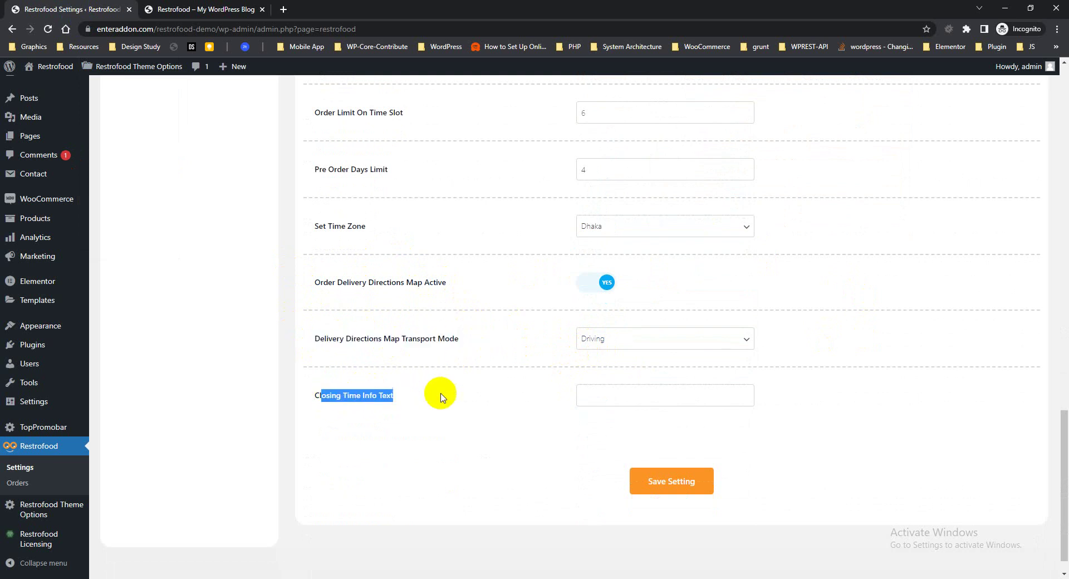
{"action": "left_click", "coordinate": [606, 340]}
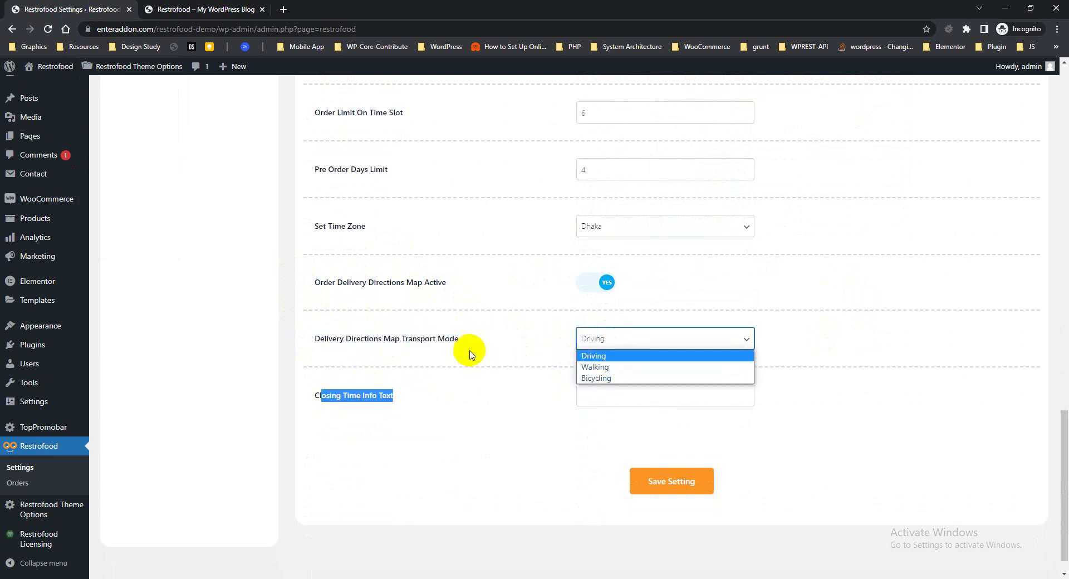
{"action": "left_click", "coordinate": [519, 381]}
View the Kitchen Options, then look through the order received page's image, title, description, invitation and share link settings
{"action": "scroll", "coordinate": [519, 381], "scroll_direction": "up", "scroll_amount": 20}
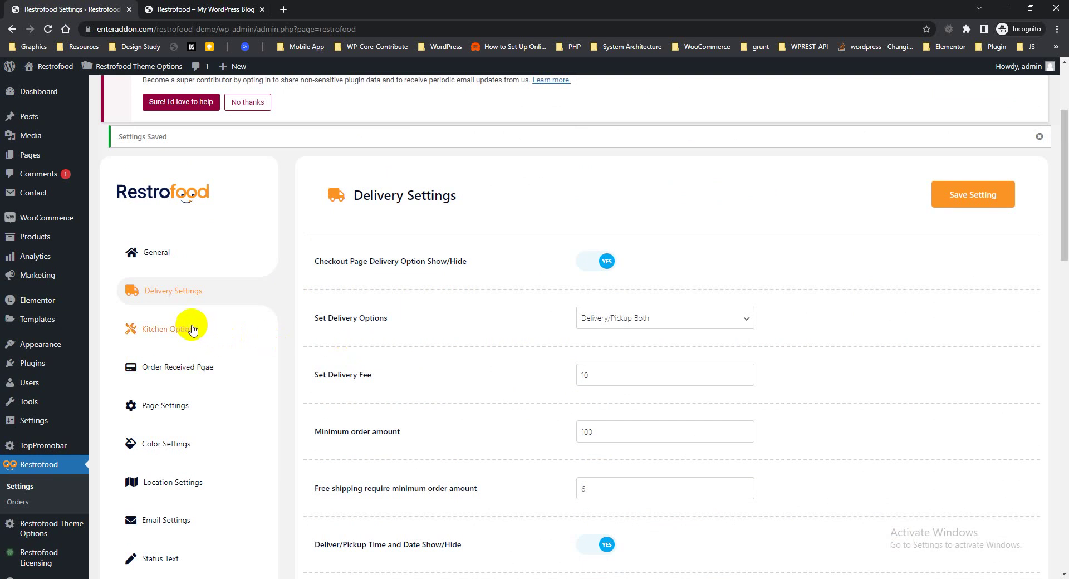
{"action": "left_click", "coordinate": [192, 331]}
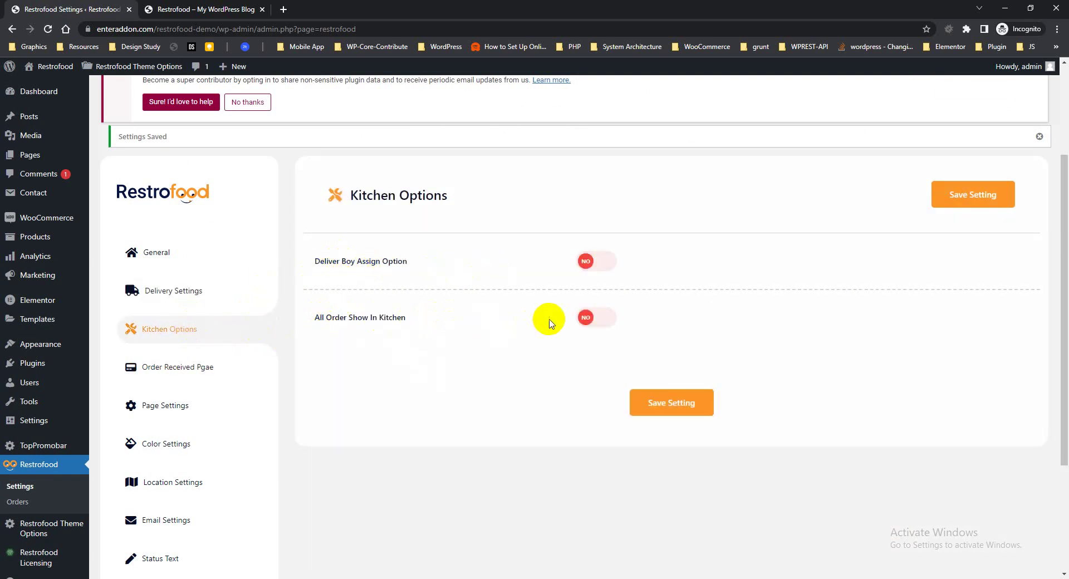
{"action": "left_click", "coordinate": [173, 369]}
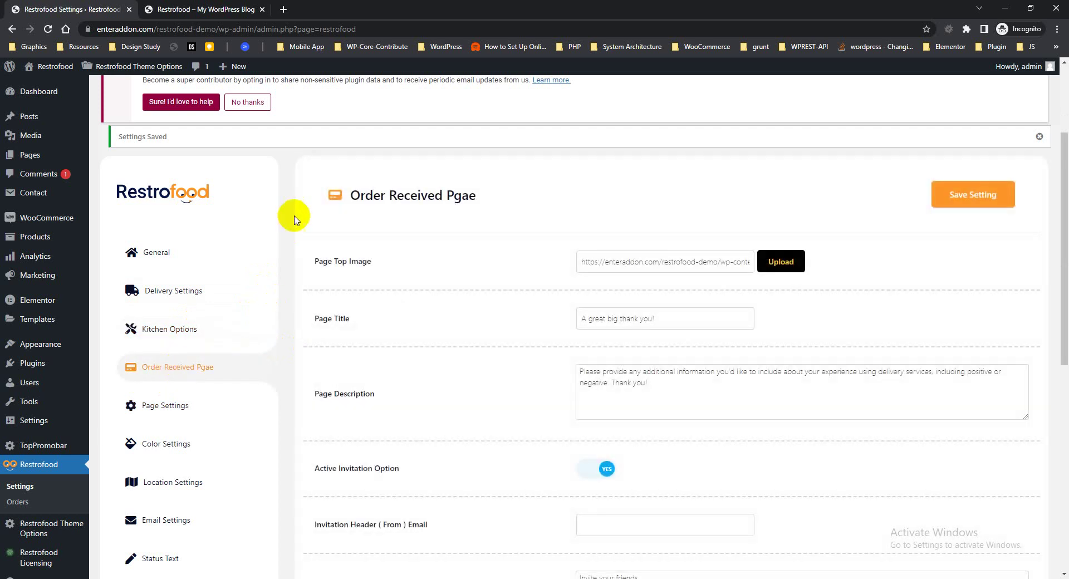
{"action": "scroll", "coordinate": [384, 261], "scroll_direction": "down", "scroll_amount": 1}
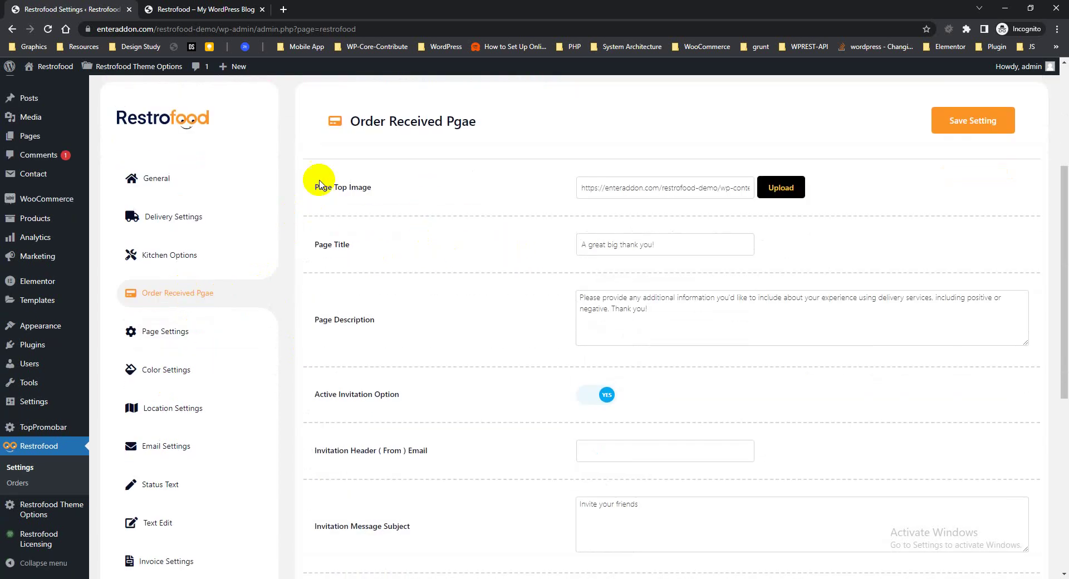
{"action": "scroll", "coordinate": [453, 341], "scroll_direction": "down", "scroll_amount": 5}
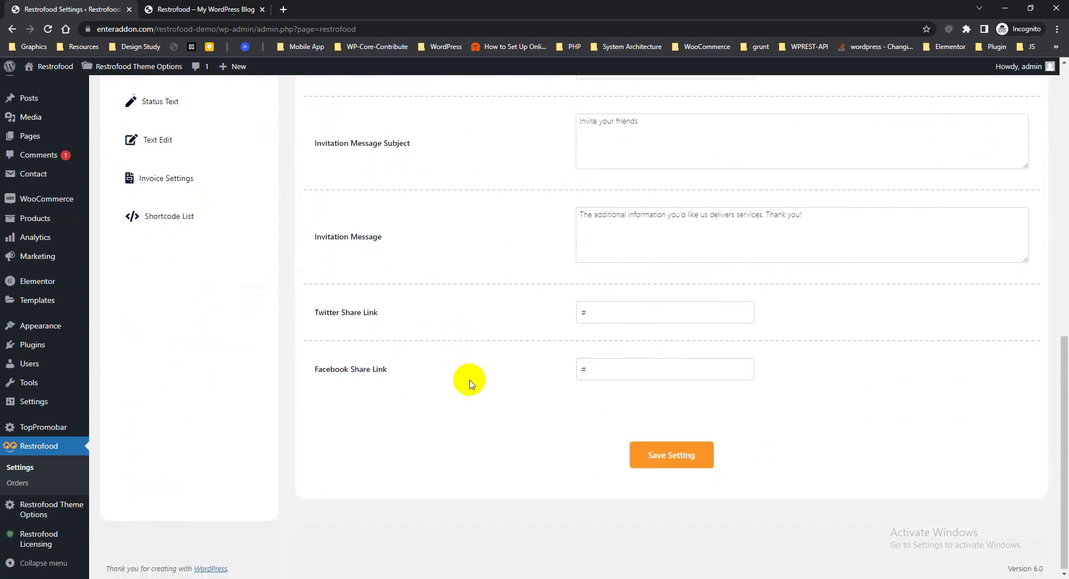
{"action": "scroll", "coordinate": [470, 383], "scroll_direction": "up", "scroll_amount": 6}
Go back to the storefront cart, raise the Grilled Chicken Barbecue quantity to 3 and close the cart
{"action": "left_click", "coordinate": [220, 11]}
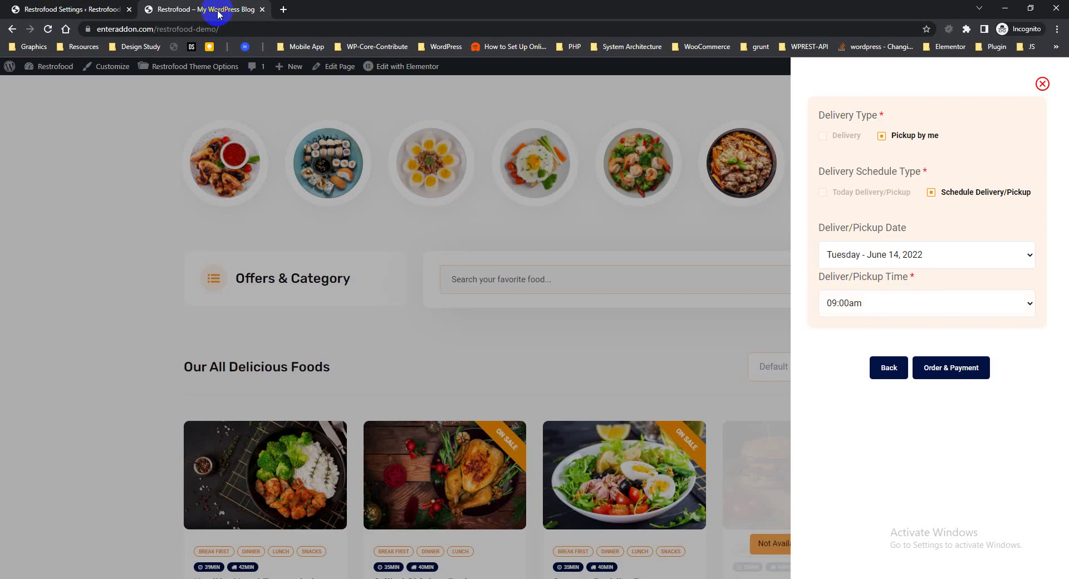
{"action": "left_click", "coordinate": [886, 367]}
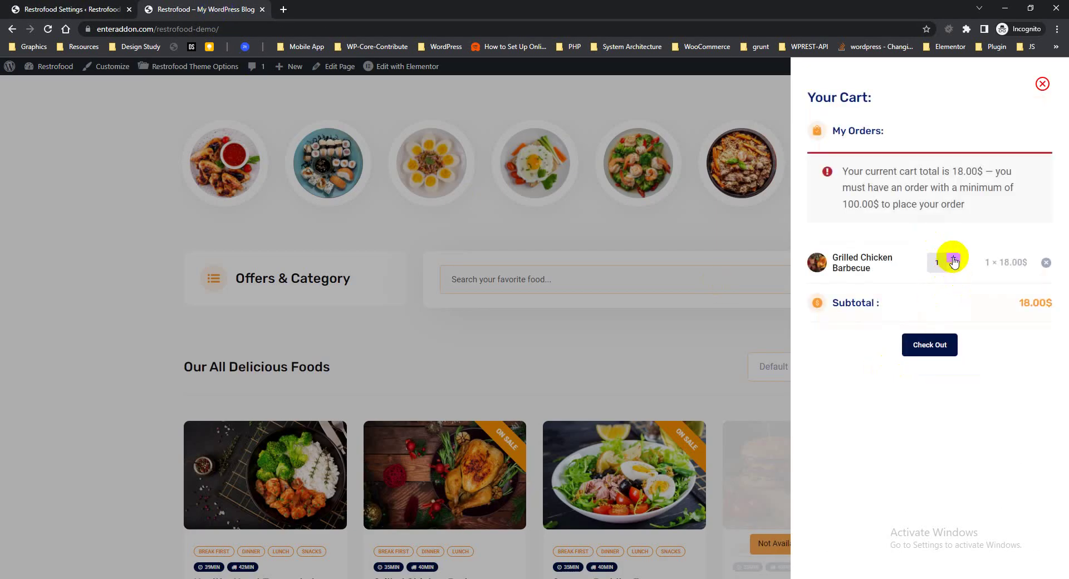
{"action": "left_click", "coordinate": [954, 262]}
{"action": "left_click", "coordinate": [713, 340]}
Add the Sesame Buddha Egg to the cart with Extra Milk and the Drip Brew brewing style
{"action": "scroll", "coordinate": [390, 434], "scroll_direction": "down", "scroll_amount": 3}
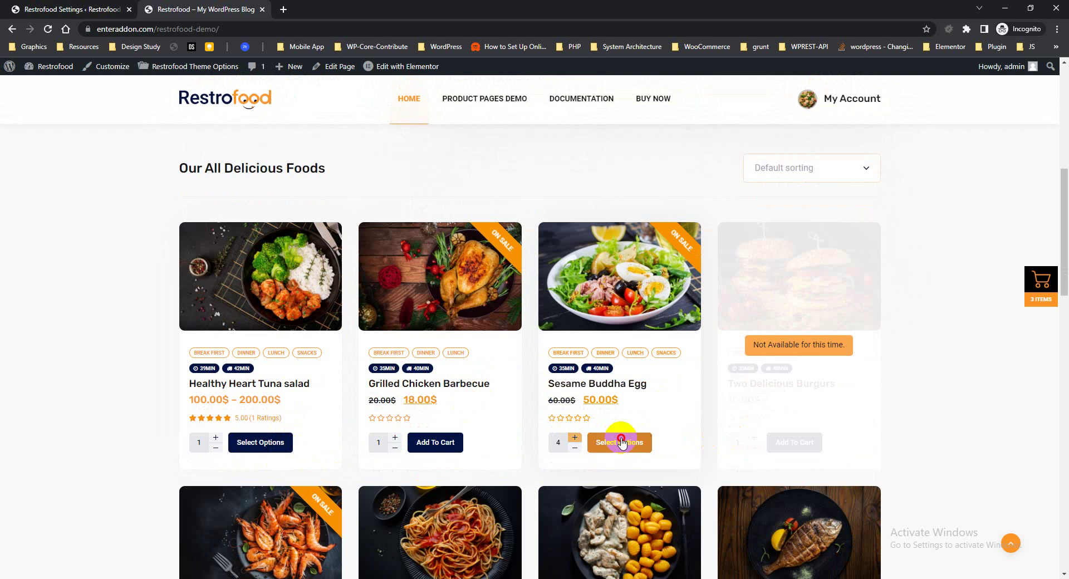
{"action": "left_click", "coordinate": [618, 442]}
{"action": "scroll", "coordinate": [610, 431], "scroll_direction": "down", "scroll_amount": 2}
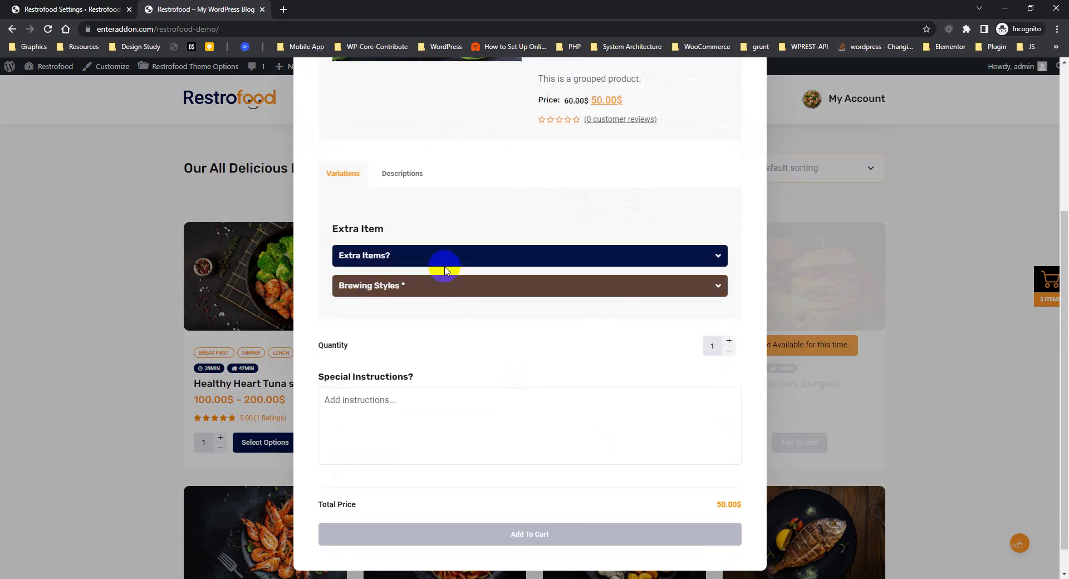
{"action": "left_click", "coordinate": [431, 260]}
{"action": "left_click", "coordinate": [365, 281]}
{"action": "left_click", "coordinate": [384, 326]}
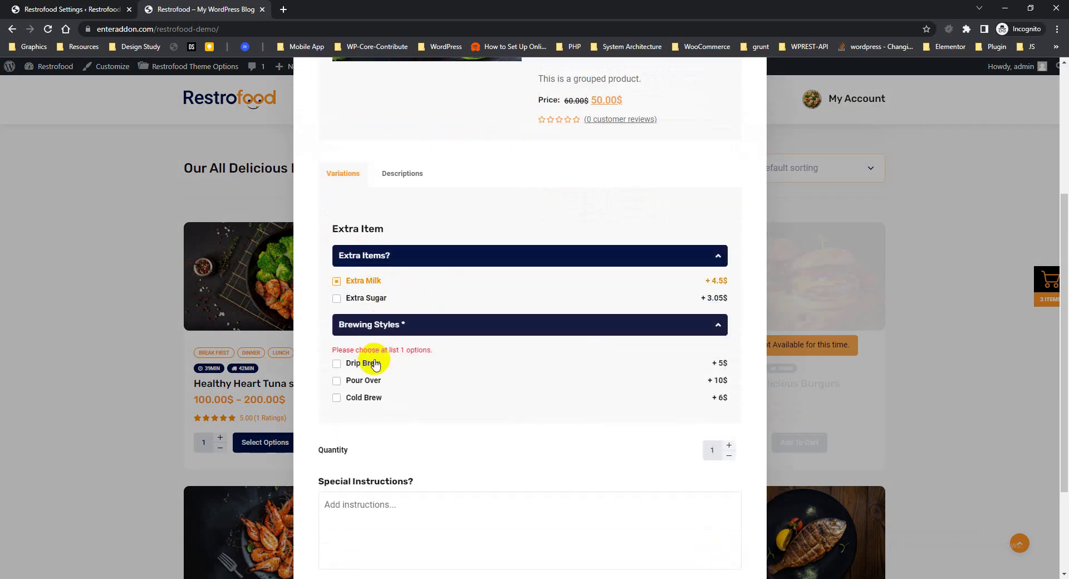
{"action": "left_click", "coordinate": [372, 362]}
{"action": "scroll", "coordinate": [467, 378], "scroll_direction": "down", "scroll_amount": 2}
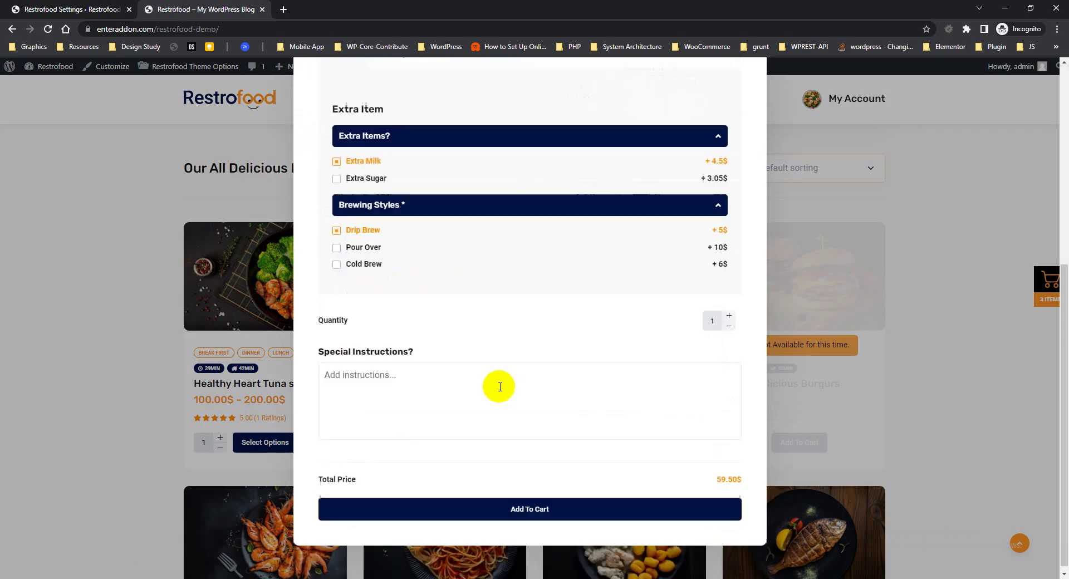
{"action": "left_click", "coordinate": [400, 509]}
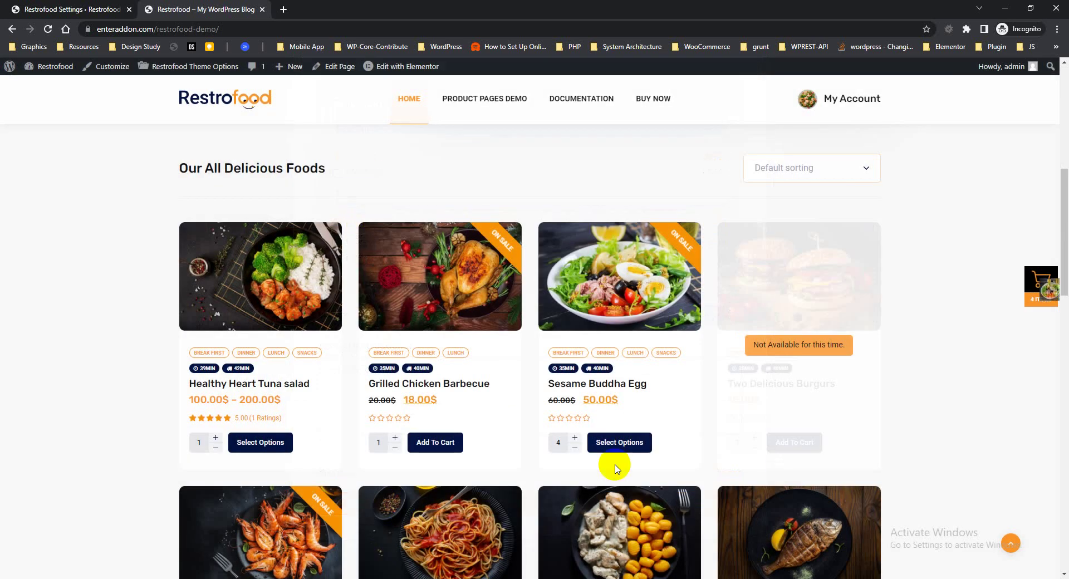
Check out the cart with pickup on Tuesday - June 14, 2022 at 09:00am and place the order with cash on delivery
{"action": "left_click", "coordinate": [1046, 288]}
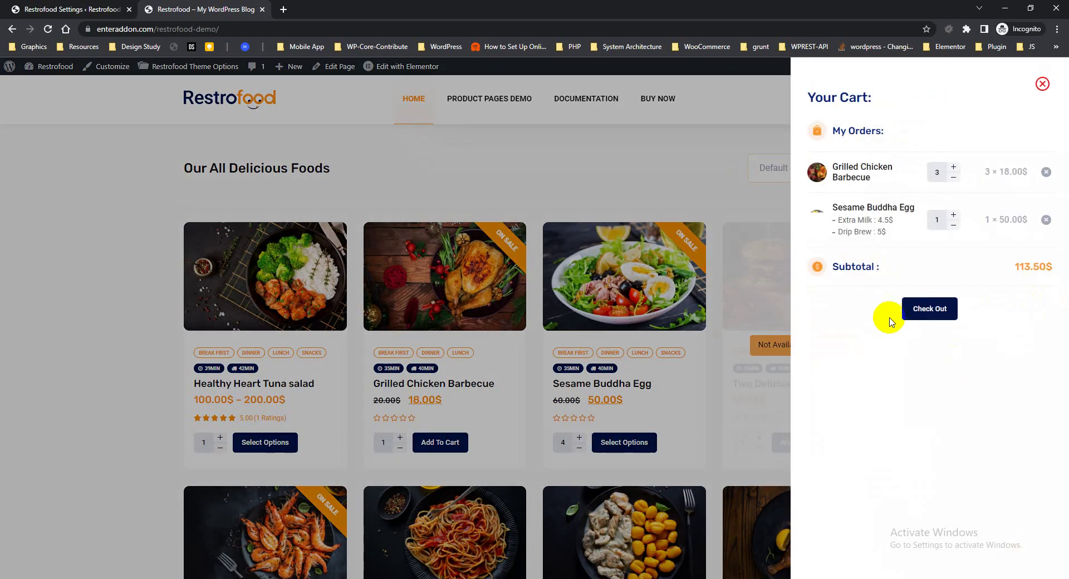
{"action": "left_click", "coordinate": [925, 310]}
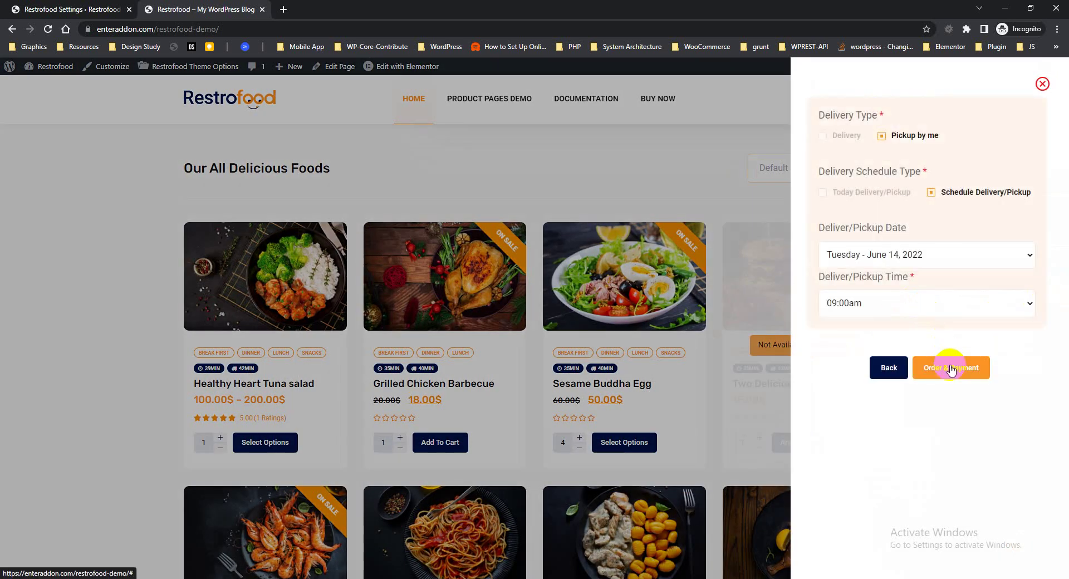
{"action": "left_click", "coordinate": [952, 370]}
{"action": "scroll", "coordinate": [949, 373], "scroll_direction": "down", "scroll_amount": 10}
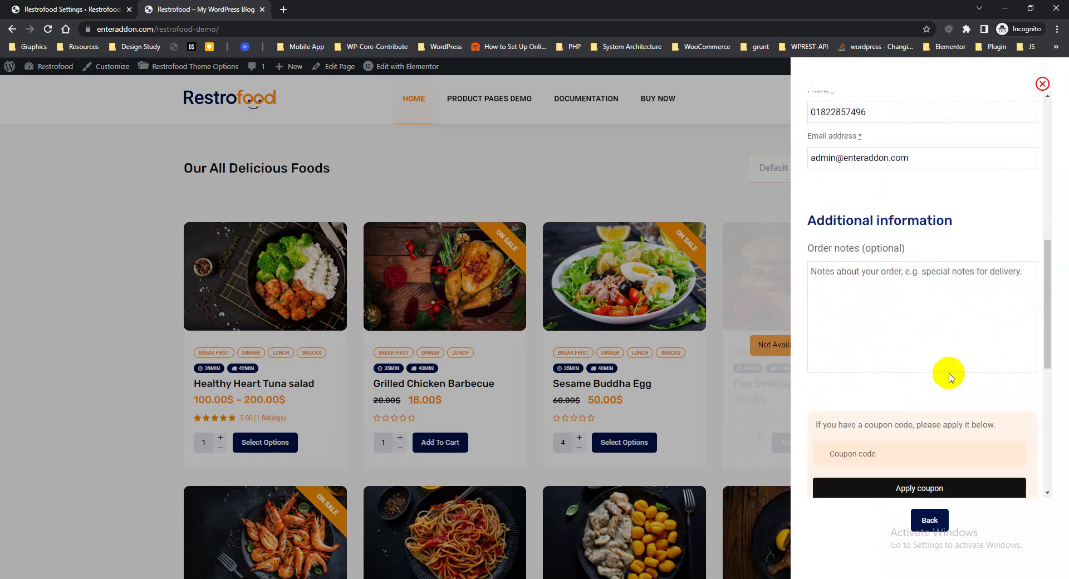
{"action": "left_click", "coordinate": [877, 461]}
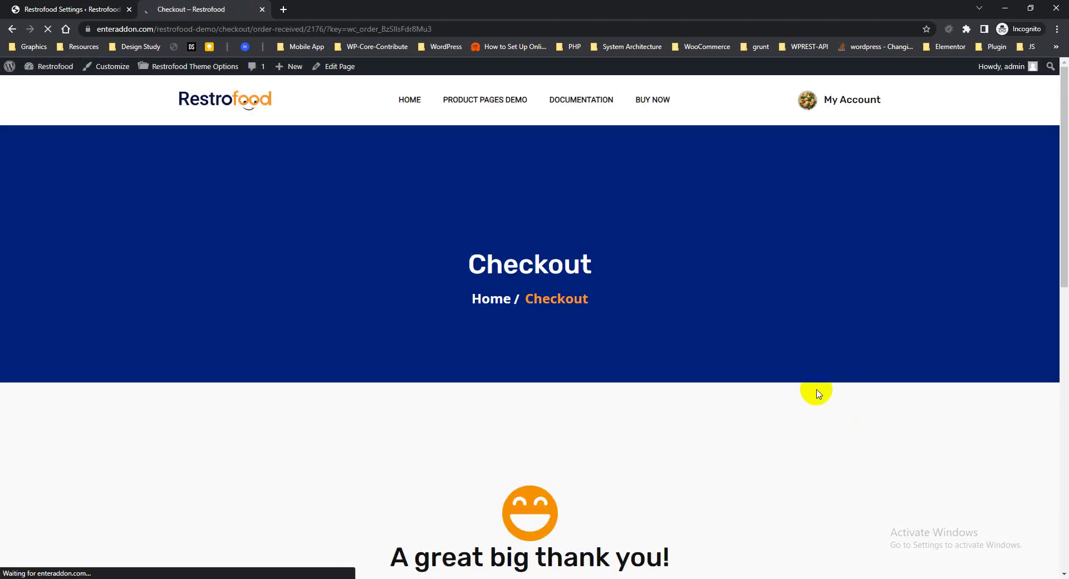
Examine the order received page's title, description, order details, friend invitation and Twitter and Facebook share options
{"action": "scroll", "coordinate": [764, 379], "scroll_direction": "down", "scroll_amount": 5}
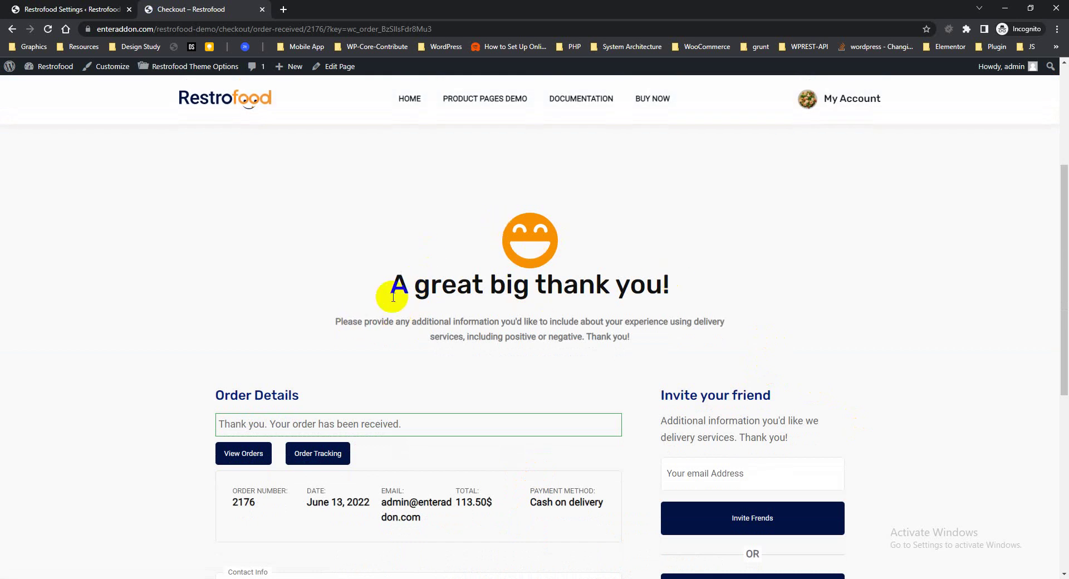
{"action": "left_click_drag", "start_coordinate": [393, 297], "coordinate": [724, 285]}
{"action": "left_click", "coordinate": [388, 334]}
{"action": "left_click_drag", "start_coordinate": [348, 317], "coordinate": [699, 339]}
{"action": "scroll", "coordinate": [911, 234], "scroll_direction": "down", "scroll_amount": 4}
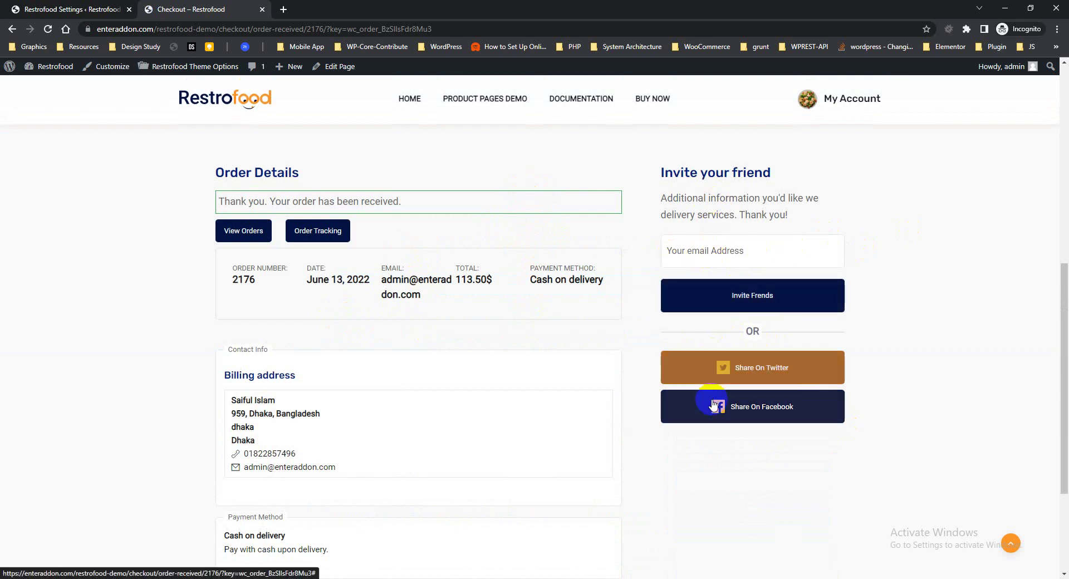
{"action": "left_click", "coordinate": [709, 309]}
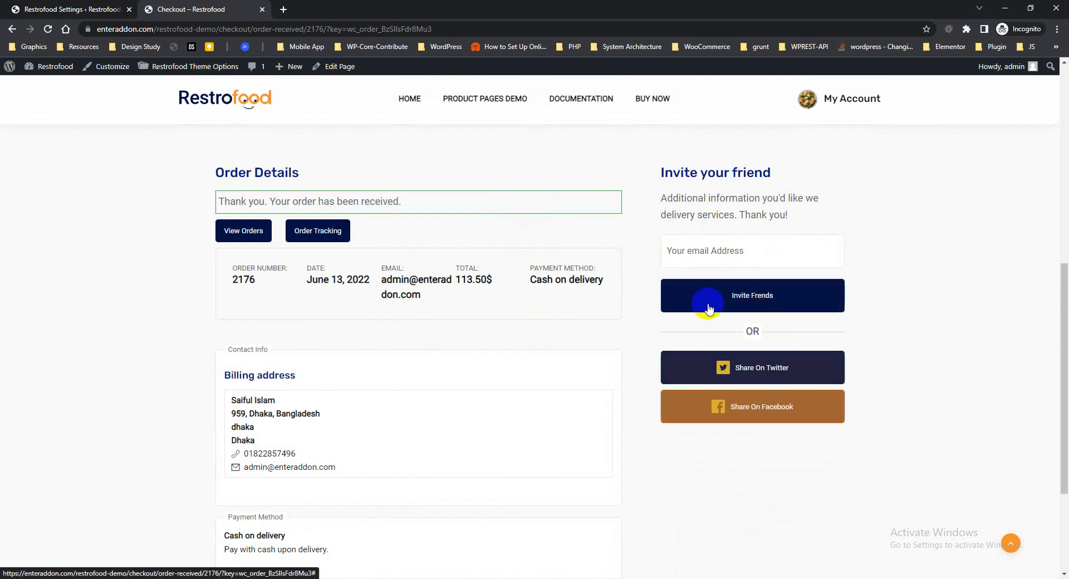
Return to the plugin settings and compare the order received page's title, description, invitation and share link fields with the storefront
{"action": "left_click", "coordinate": [70, 17]}
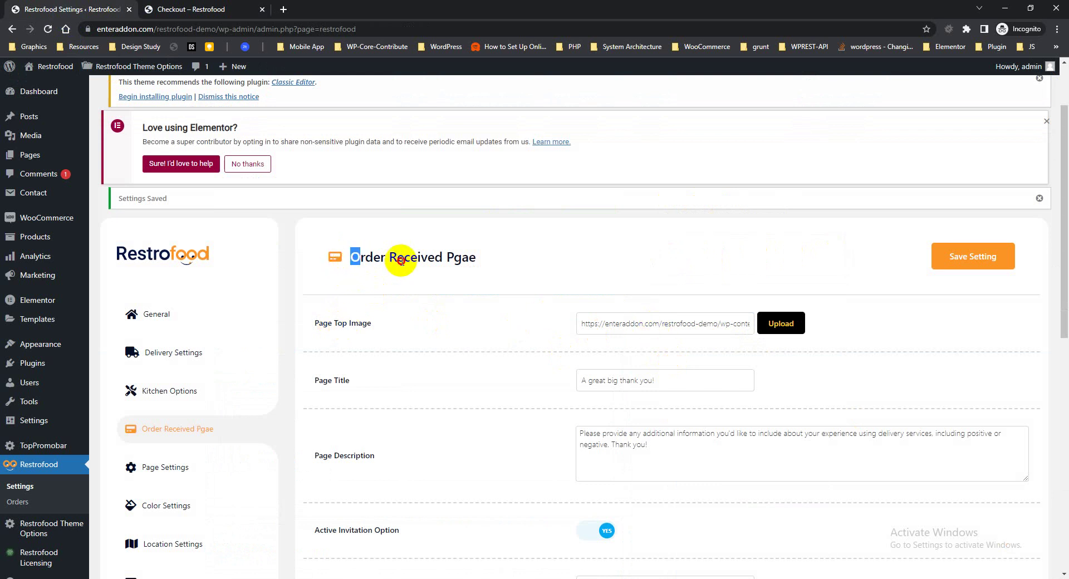
{"action": "left_click_drag", "start_coordinate": [401, 260], "coordinate": [453, 291]}
{"action": "left_click", "coordinate": [456, 324]}
{"action": "scroll", "coordinate": [418, 295], "scroll_direction": "down", "scroll_amount": 1}
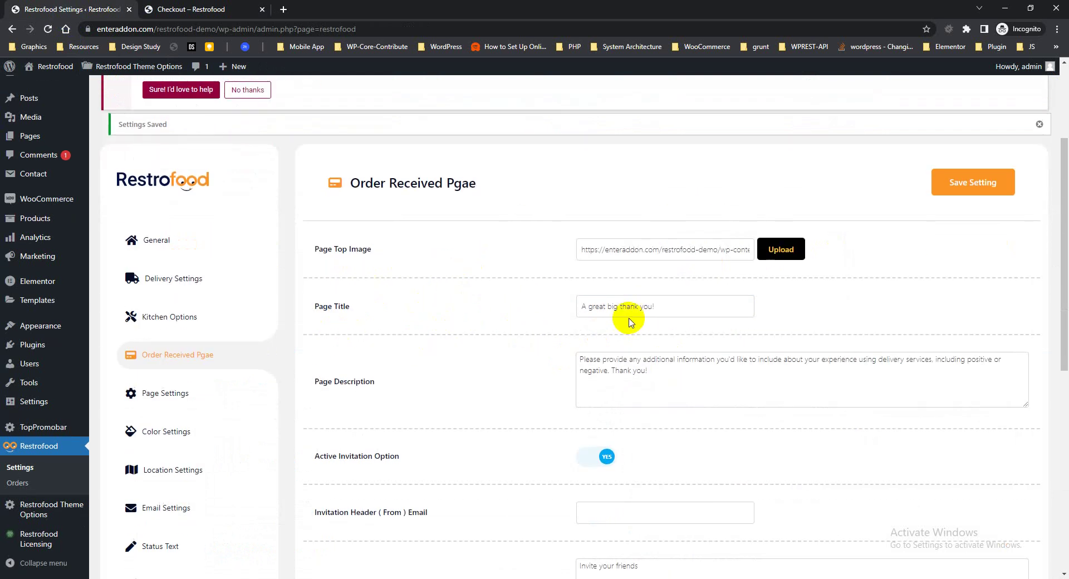
{"action": "scroll", "coordinate": [645, 372], "scroll_direction": "down", "scroll_amount": 8}
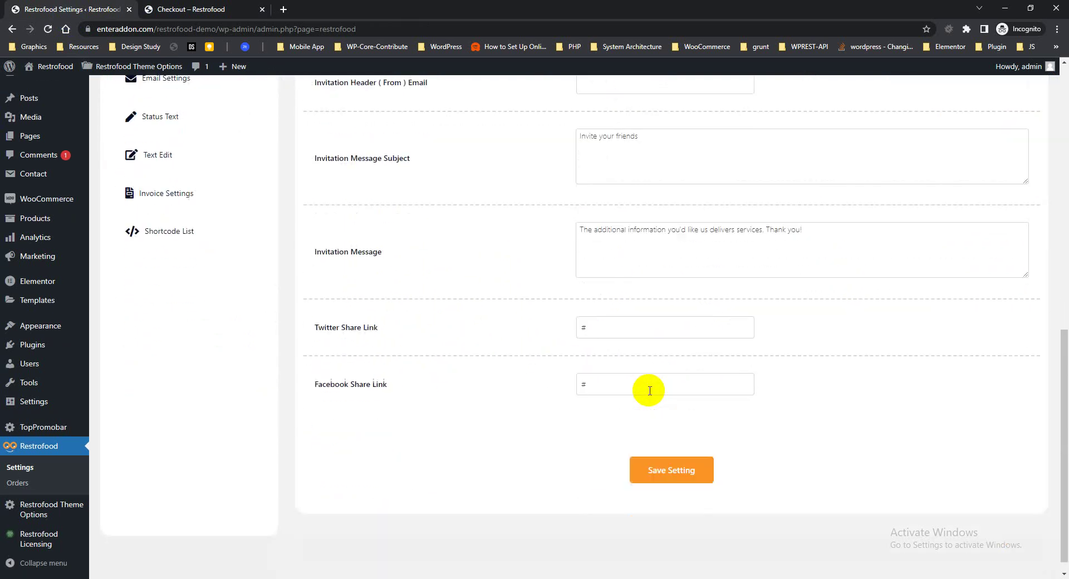
{"action": "scroll", "coordinate": [650, 390], "scroll_direction": "up", "scroll_amount": 9}
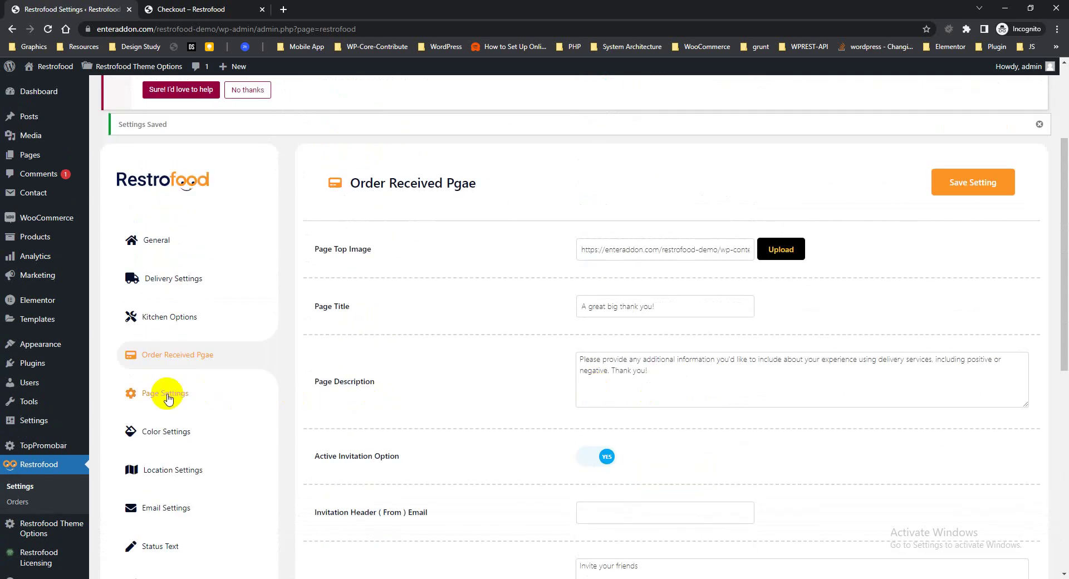
Open Page Settings and review the page assignments for the Restrofood shop, branch manager, kitchen manager, delivery and admin pages
{"action": "left_click", "coordinate": [167, 397]}
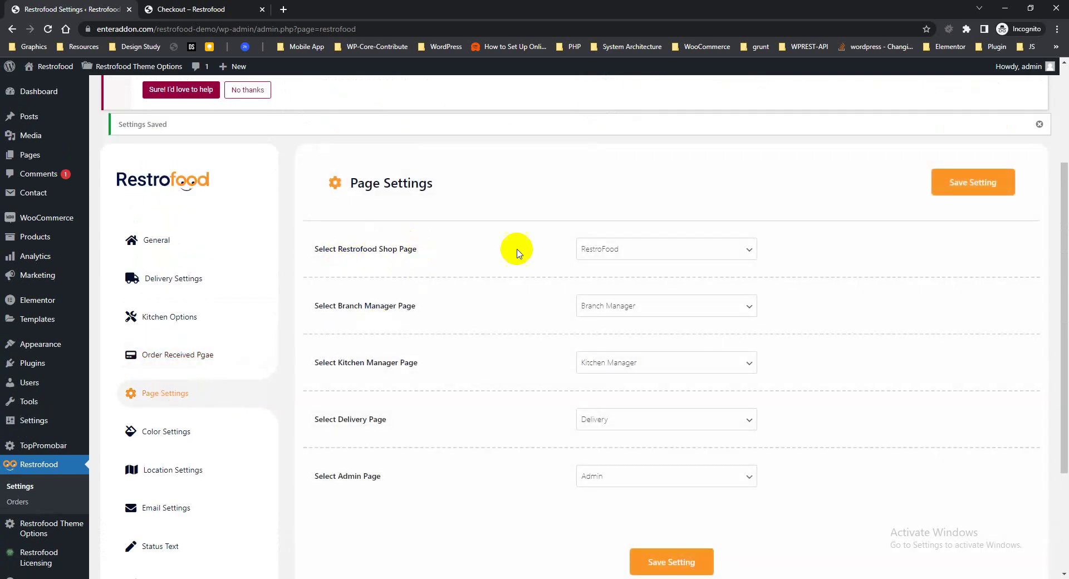
{"action": "left_click", "coordinate": [594, 249]}
{"action": "scroll", "coordinate": [629, 409], "scroll_direction": "down", "scroll_amount": 1}
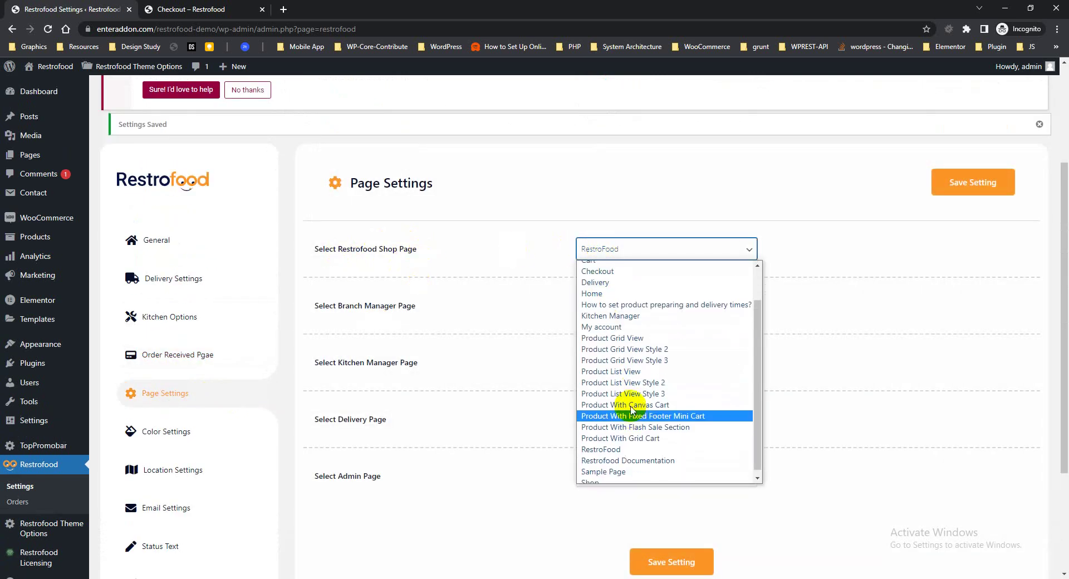
{"action": "left_click", "coordinate": [477, 255]}
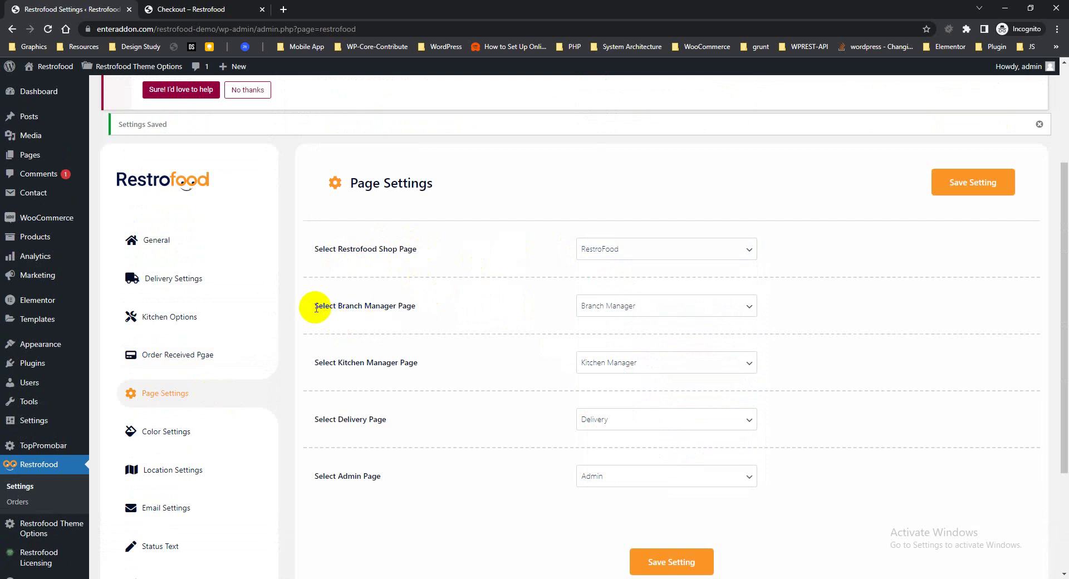
{"action": "left_click", "coordinate": [609, 312]}
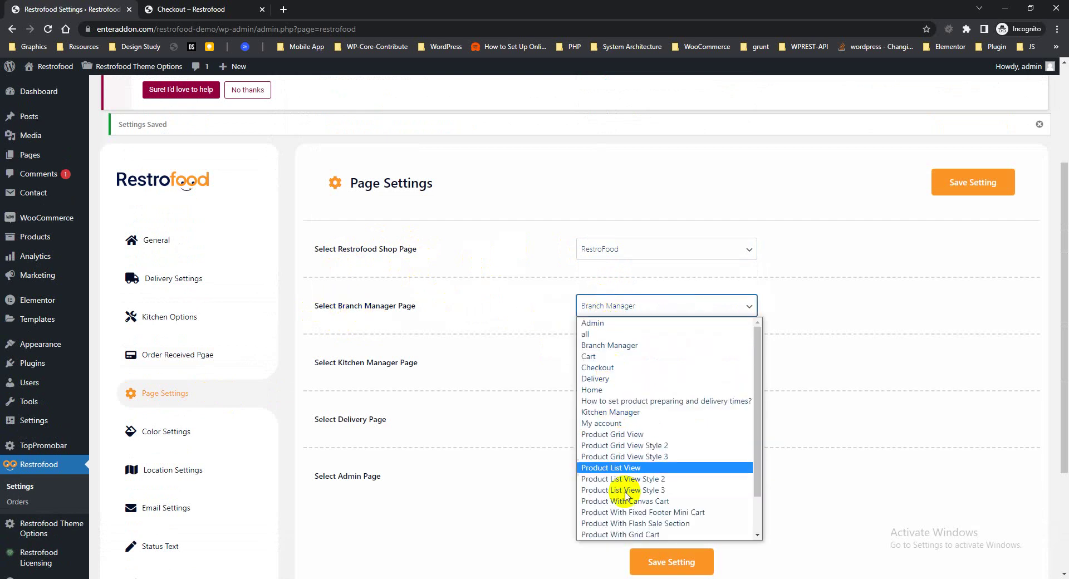
{"action": "left_click", "coordinate": [484, 295]}
{"action": "left_click_drag", "start_coordinate": [317, 363], "coordinate": [442, 366]}
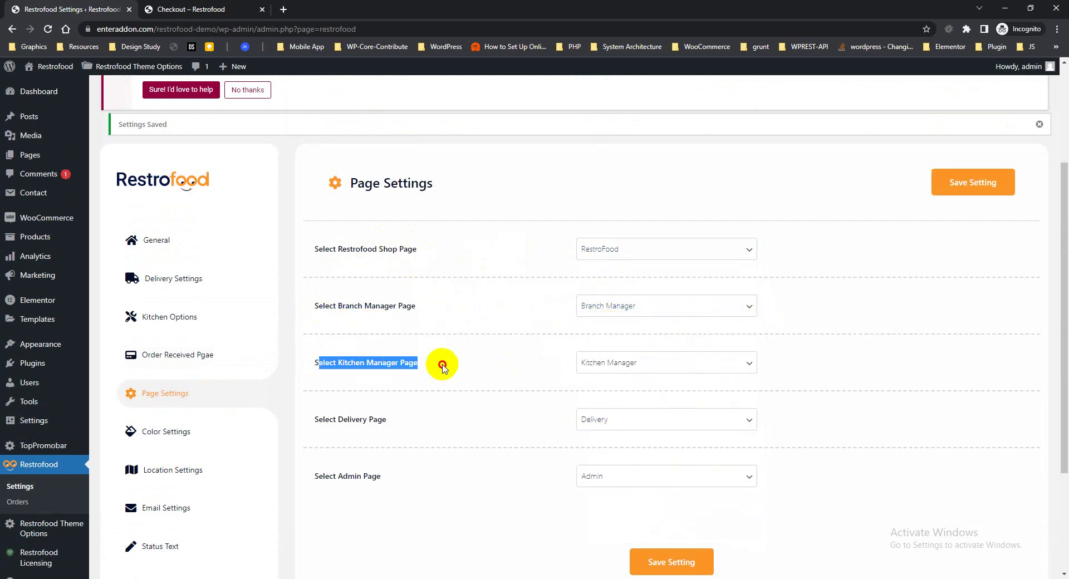
{"action": "left_click_drag", "start_coordinate": [319, 419], "coordinate": [393, 454]}
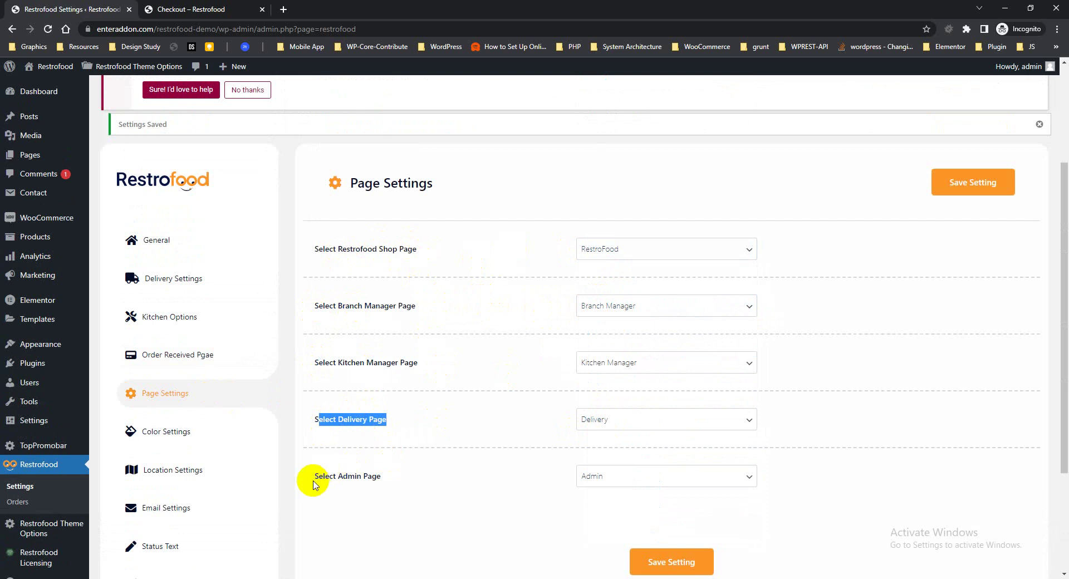
{"action": "left_click_drag", "start_coordinate": [314, 483], "coordinate": [412, 486]}
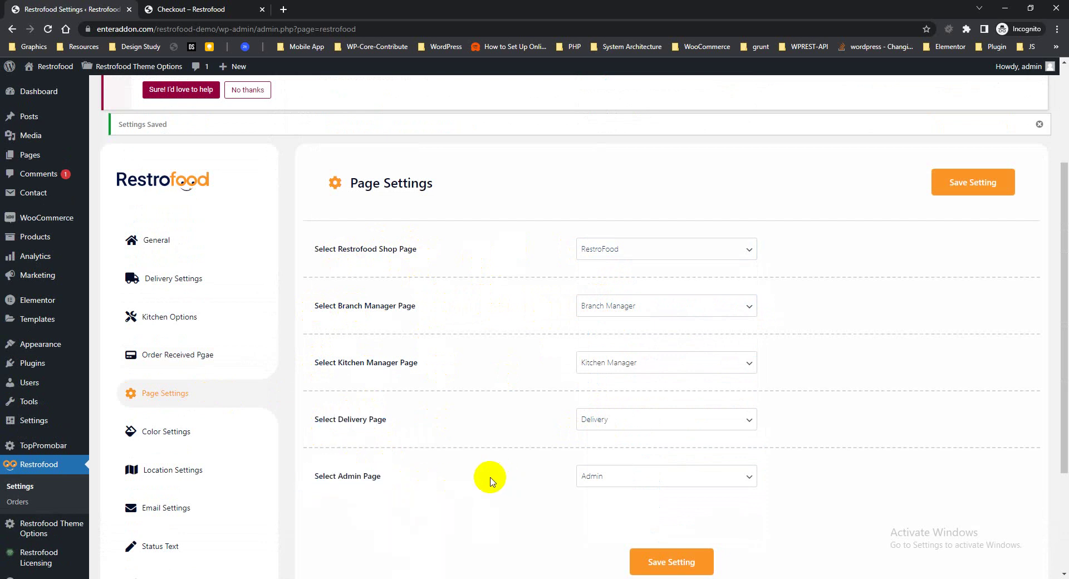
{"action": "scroll", "coordinate": [483, 476], "scroll_direction": "down", "scroll_amount": 3}
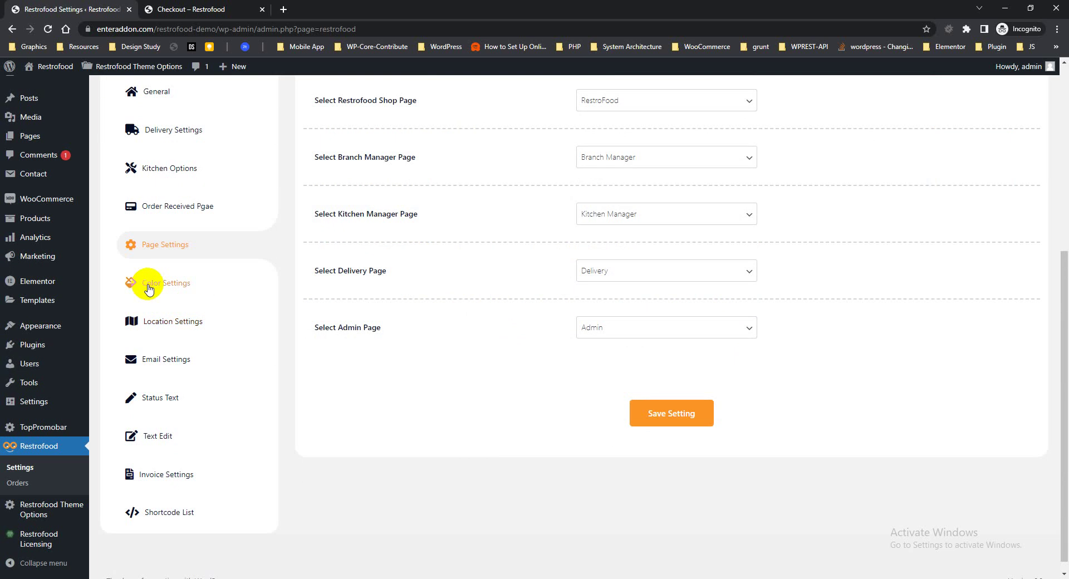
Open Color Settings and look through the color options from Main Color to My Account Tab Hover Text Color
{"action": "left_click", "coordinate": [148, 289]}
{"action": "scroll", "coordinate": [468, 287], "scroll_direction": "up", "scroll_amount": 3}
{"action": "left_click_drag", "start_coordinate": [350, 183], "coordinate": [490, 198]}
{"action": "left_click", "coordinate": [477, 239]}
{"action": "scroll", "coordinate": [486, 364], "scroll_direction": "down", "scroll_amount": 1}
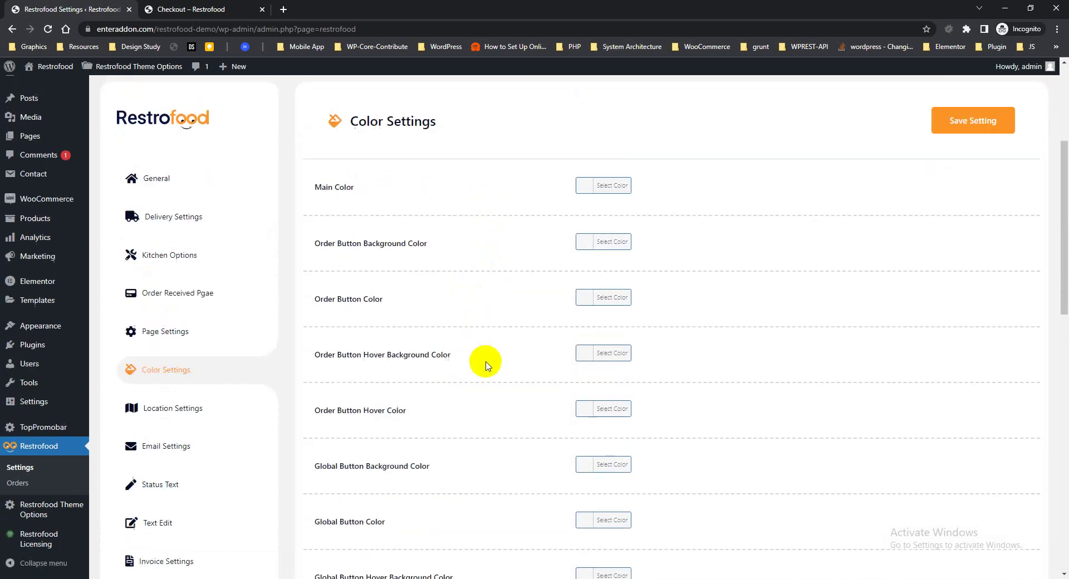
{"action": "scroll", "coordinate": [486, 365], "scroll_direction": "down", "scroll_amount": 13}
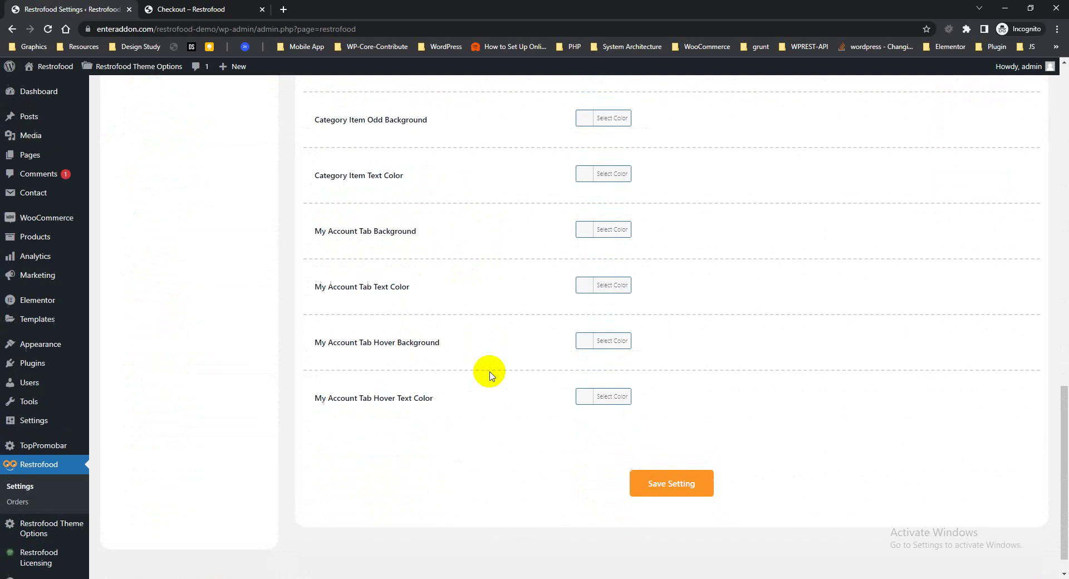
{"action": "scroll", "coordinate": [438, 382], "scroll_direction": "down", "scroll_amount": 4}
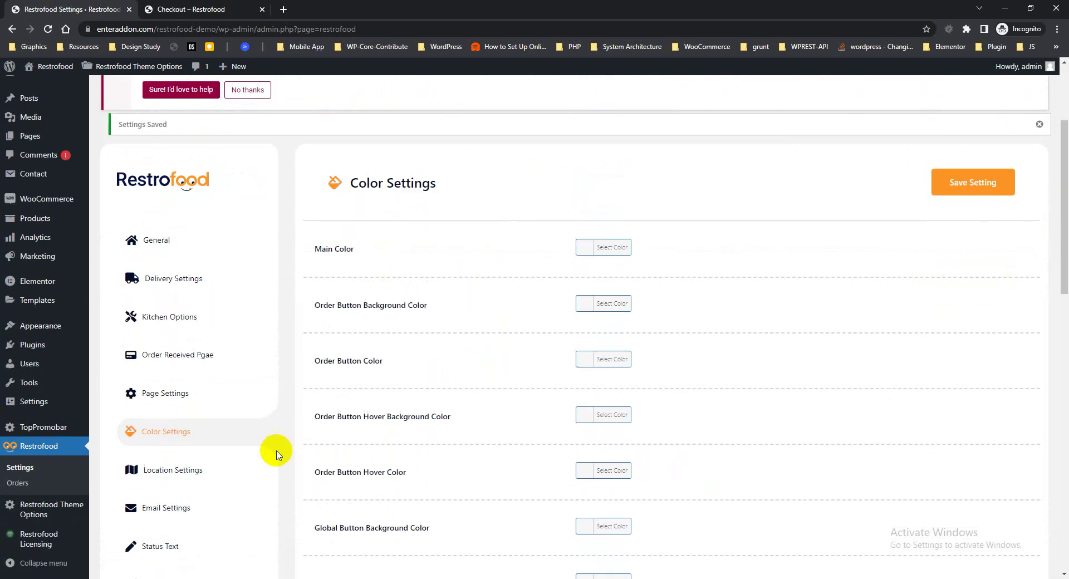
Open Location Settings and examine the Delivery Availability Checker Active options
{"action": "left_click", "coordinate": [168, 474]}
{"action": "scroll", "coordinate": [348, 188], "scroll_direction": "down", "scroll_amount": 1}
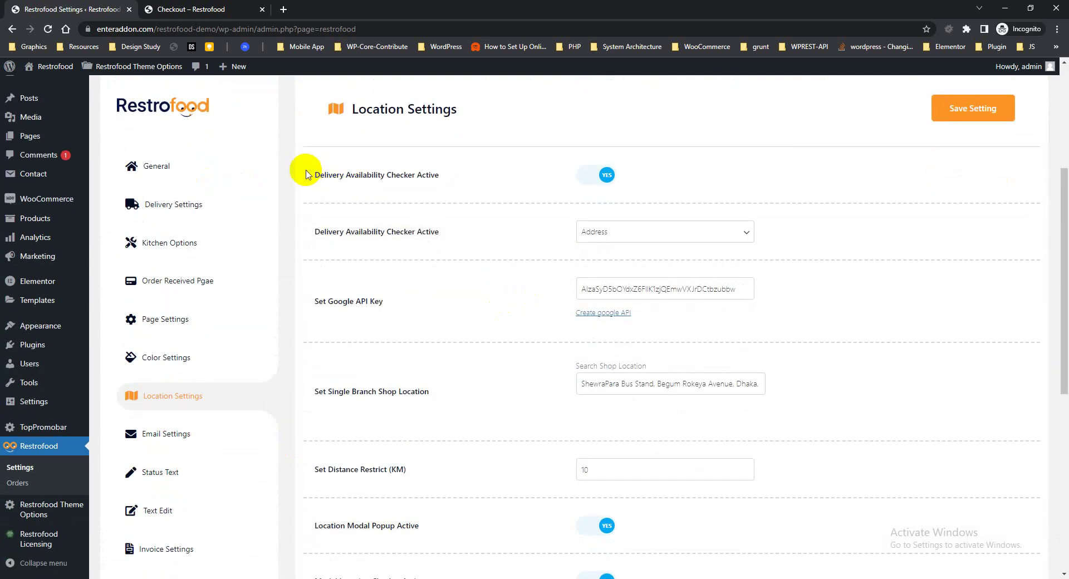
{"action": "left_click_drag", "start_coordinate": [308, 175], "coordinate": [442, 177]}
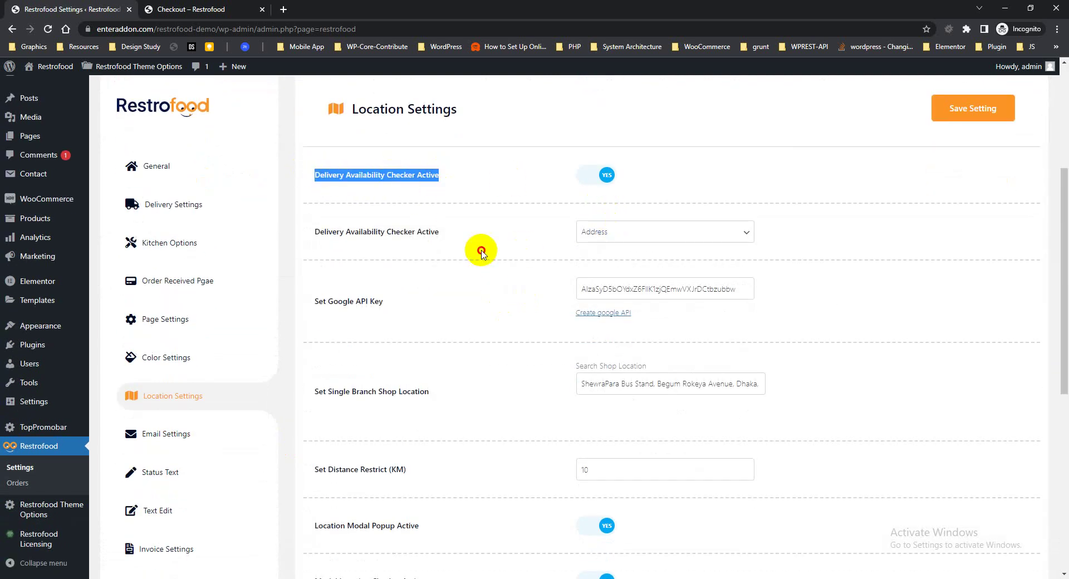
{"action": "left_click", "coordinate": [390, 245]}
Switch the delivery availability checker to Zip Code and add three single branch shop zip codes, each 3343
{"action": "left_click", "coordinate": [619, 234]}
{"action": "left_click", "coordinate": [598, 260]}
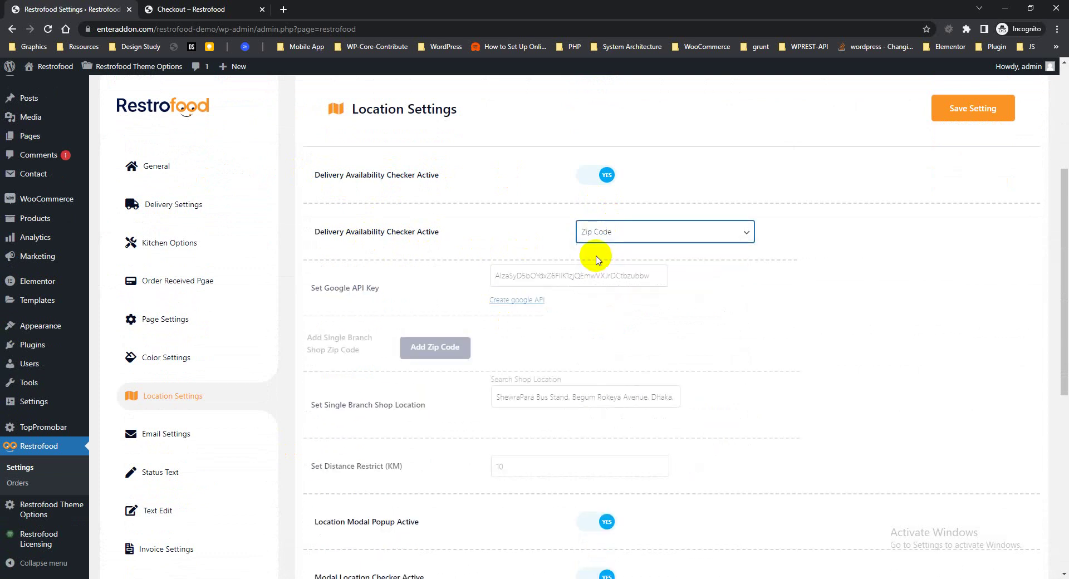
{"action": "left_click", "coordinate": [617, 300]}
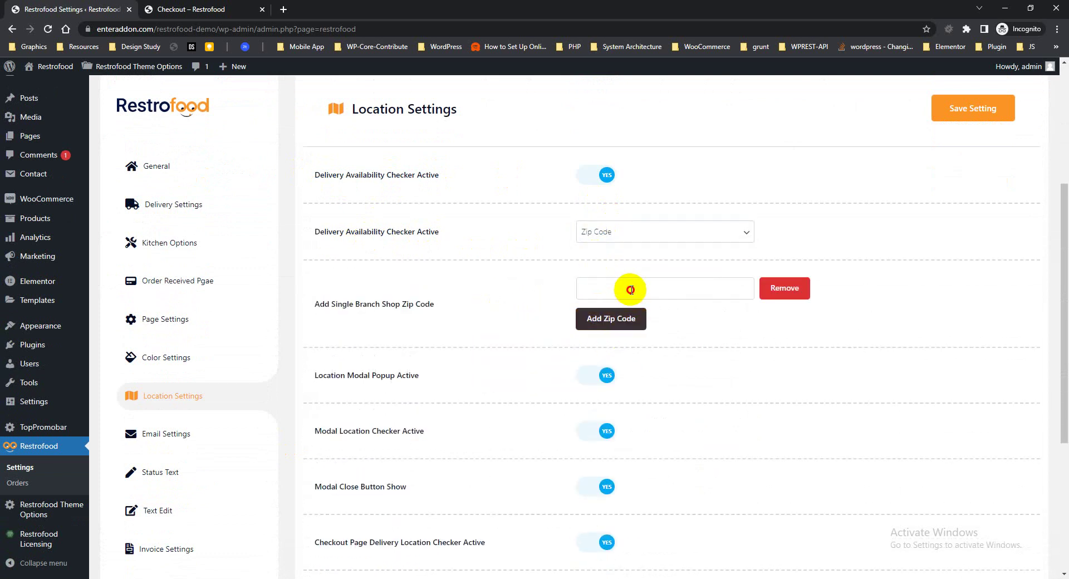
{"action": "left_click", "coordinate": [626, 289]}
{"action": "type", "text": "3343"}
{"action": "left_click", "coordinate": [611, 322]}
{"action": "left_click", "coordinate": [615, 314]}
{"action": "type", "text": "3343"}
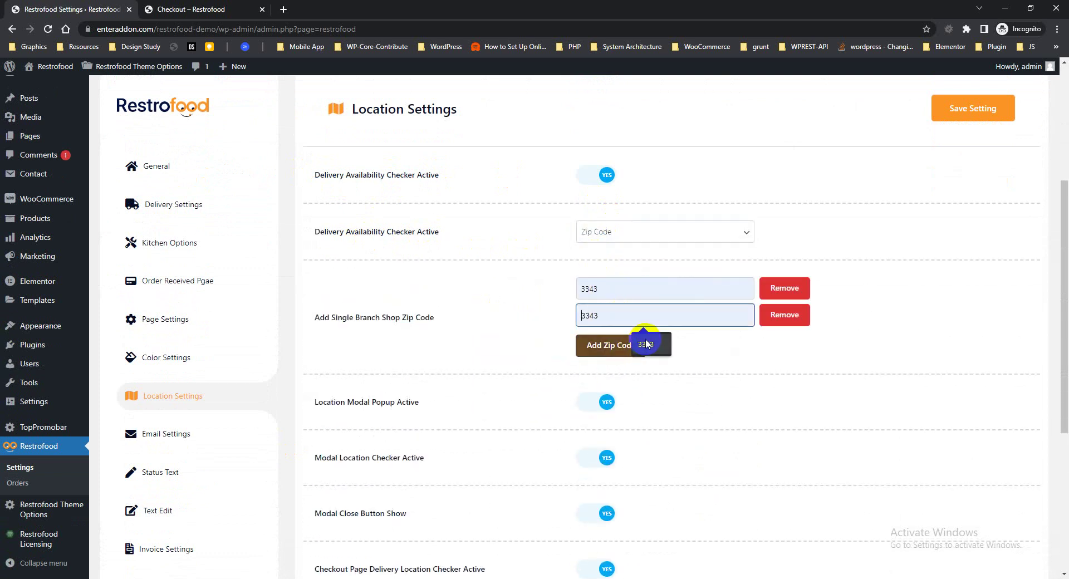
{"action": "left_click", "coordinate": [626, 344]}
{"action": "left_click", "coordinate": [627, 353]}
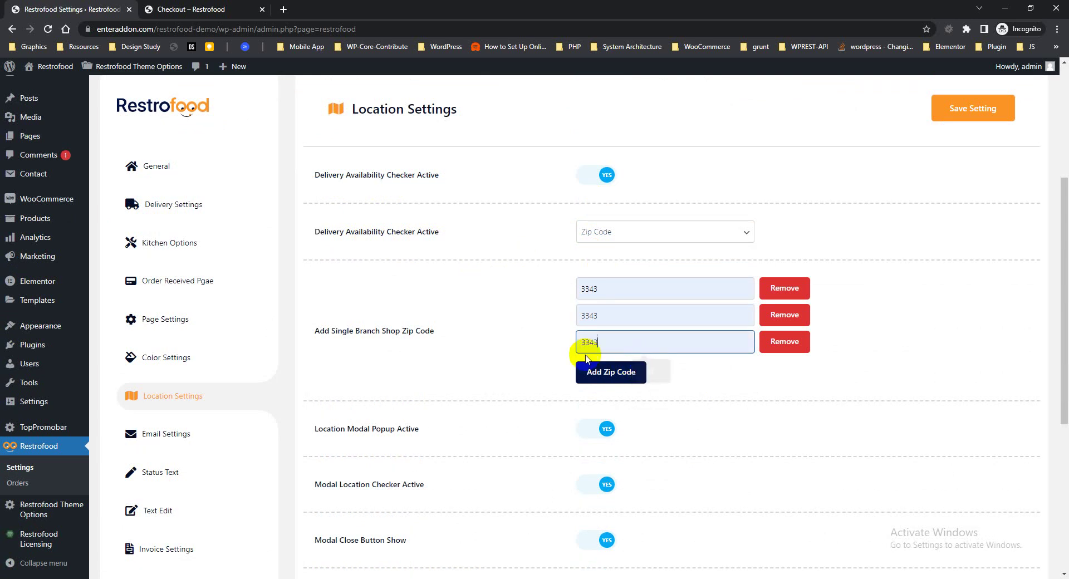
Remove all three single branch shop zip codes and set the delivery availability checker back to Address
{"action": "left_click", "coordinate": [618, 235]}
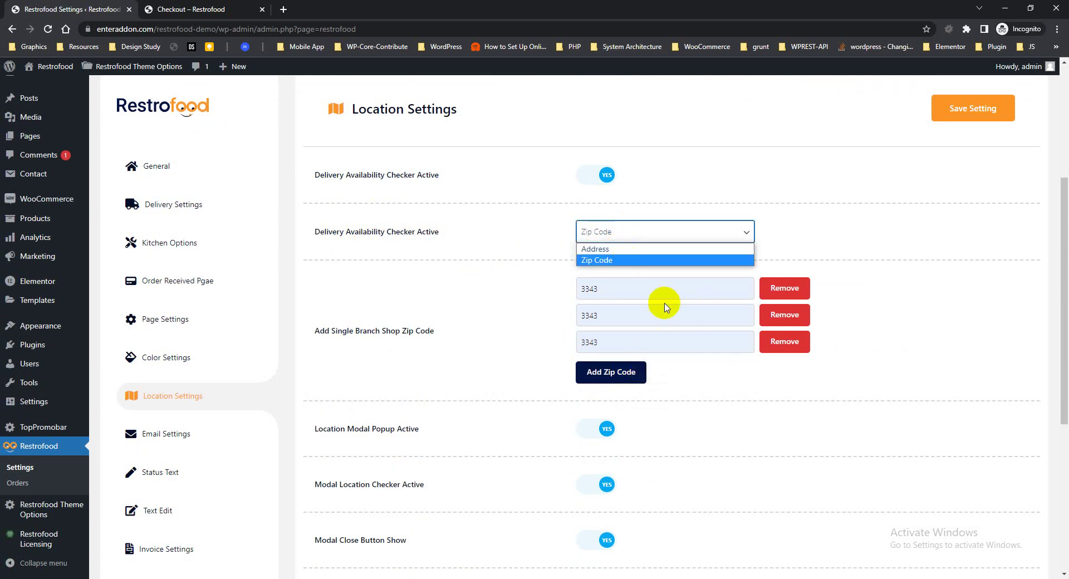
{"action": "left_click", "coordinate": [772, 294]}
{"action": "left_click", "coordinate": [772, 294]}
{"action": "left_click", "coordinate": [773, 294]}
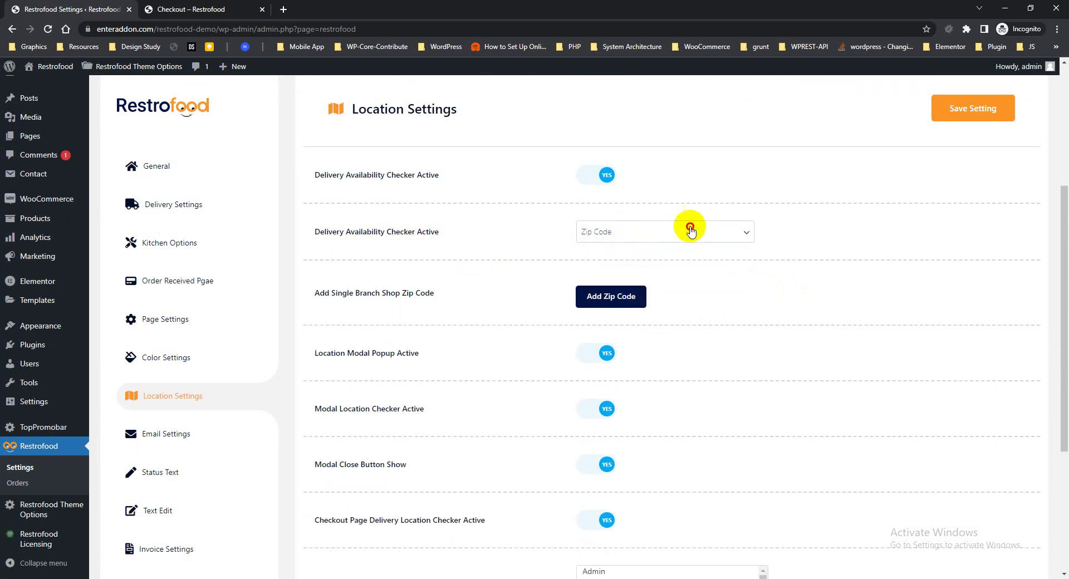
{"action": "left_click", "coordinate": [687, 231]}
{"action": "left_click", "coordinate": [618, 249]}
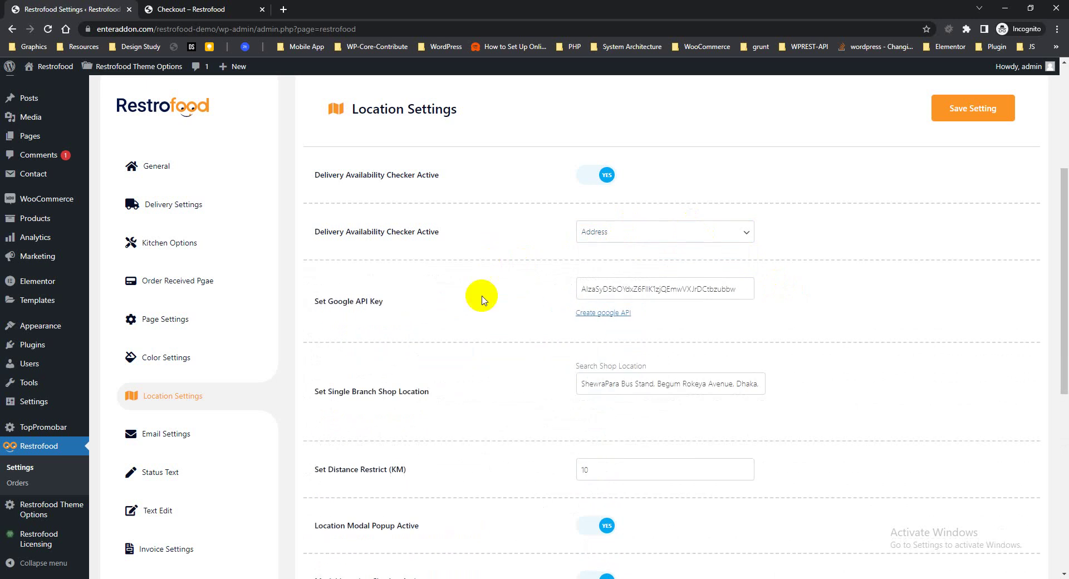
Examine the Google API key, single branch location, distance restriction, modal and checkout checker toggles, and the modal show page list
{"action": "left_click_drag", "start_coordinate": [315, 304], "coordinate": [508, 291]}
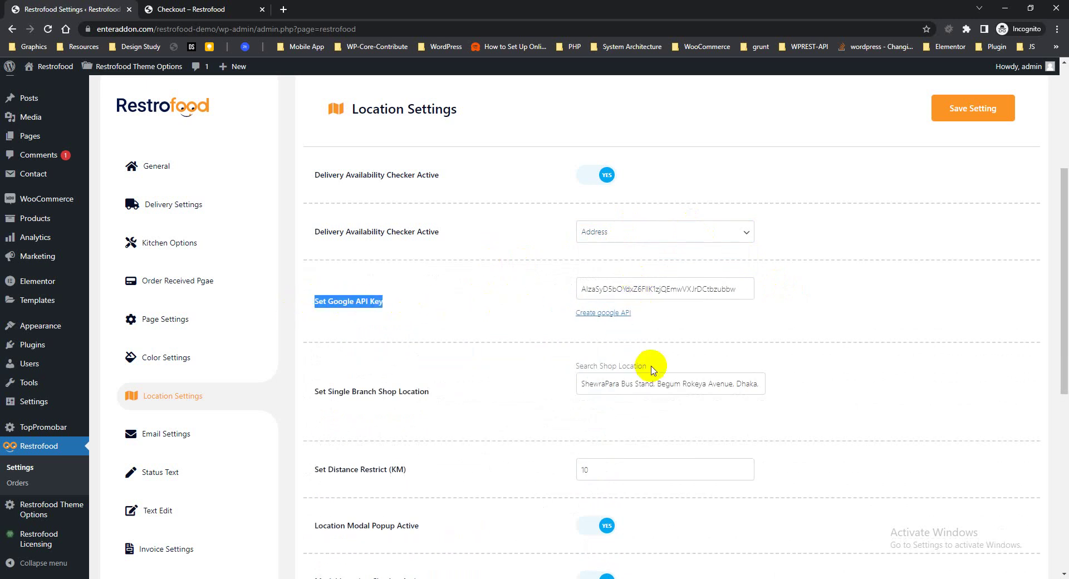
{"action": "scroll", "coordinate": [652, 302], "scroll_direction": "down", "scroll_amount": 3}
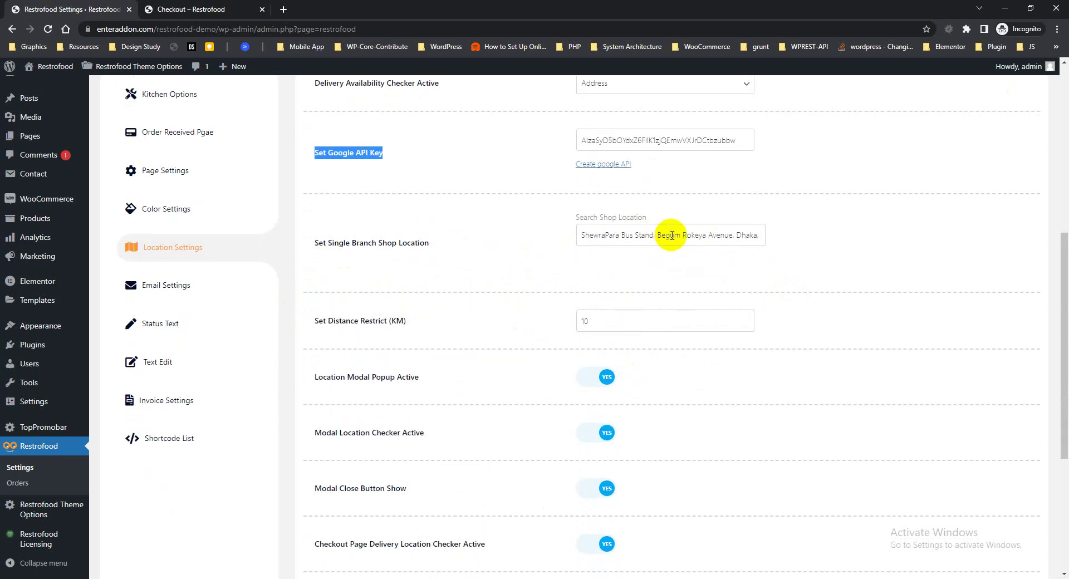
{"action": "left_click_drag", "start_coordinate": [344, 320], "coordinate": [516, 330]}
{"action": "left_click", "coordinate": [389, 383]}
{"action": "scroll", "coordinate": [382, 444], "scroll_direction": "down", "scroll_amount": 2}
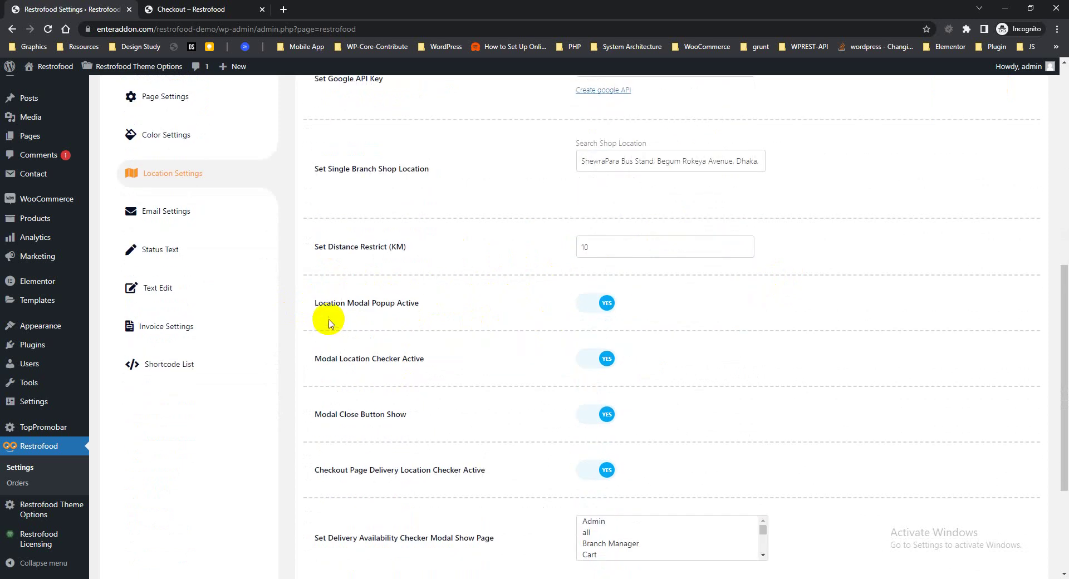
{"action": "scroll", "coordinate": [528, 421], "scroll_direction": "down", "scroll_amount": 4}
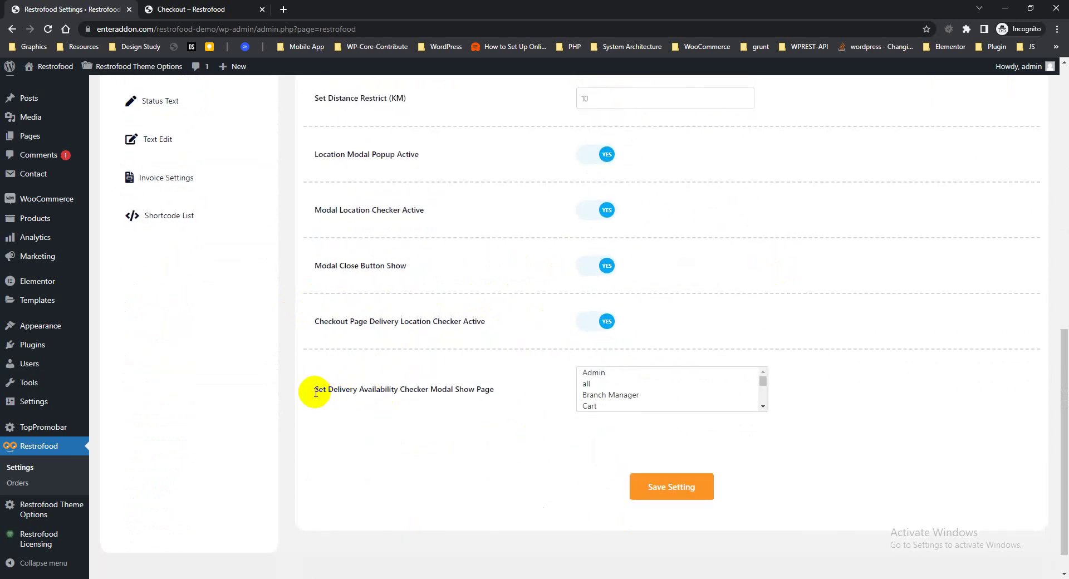
{"action": "left_click_drag", "start_coordinate": [316, 392], "coordinate": [470, 392]}
{"action": "scroll", "coordinate": [742, 392], "scroll_direction": "down", "scroll_amount": 5}
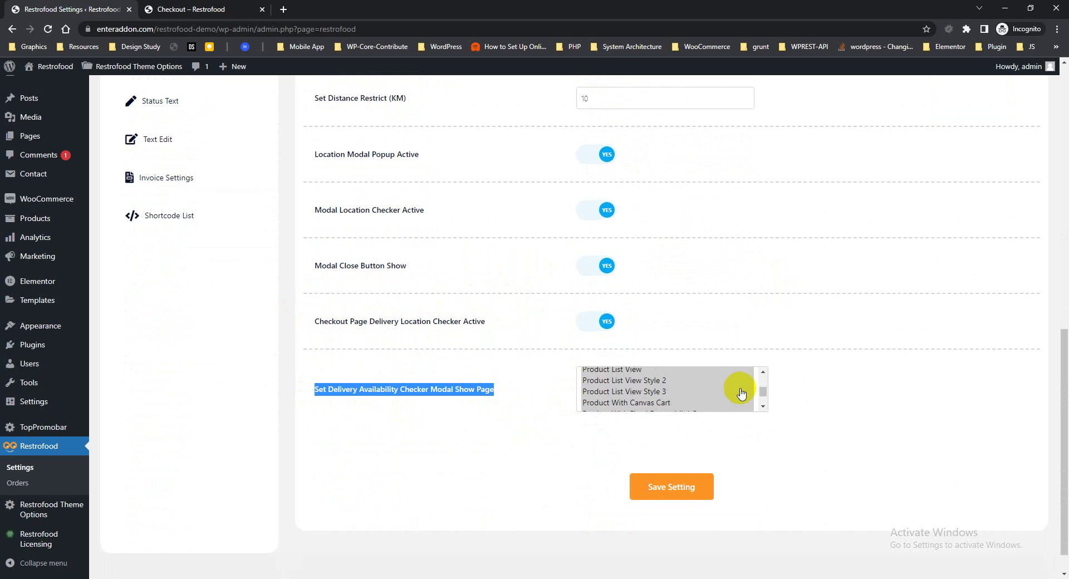
{"action": "scroll", "coordinate": [739, 393], "scroll_direction": "down", "scroll_amount": 5}
{"action": "scroll", "coordinate": [648, 407], "scroll_direction": "up", "scroll_amount": 5}
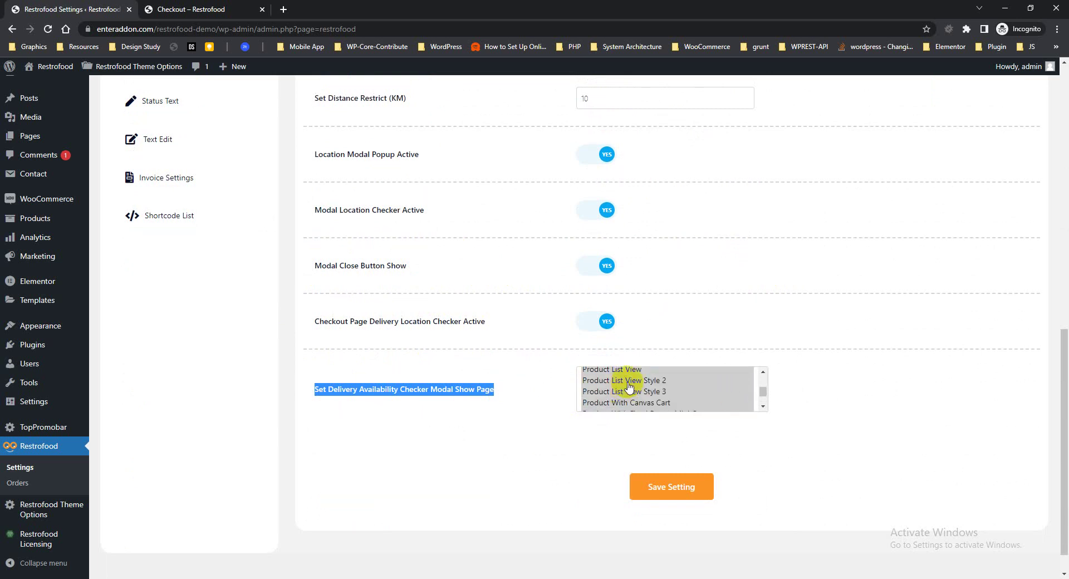
{"action": "scroll", "coordinate": [629, 386], "scroll_direction": "up", "scroll_amount": 2}
{"action": "left_click", "coordinate": [478, 422]}
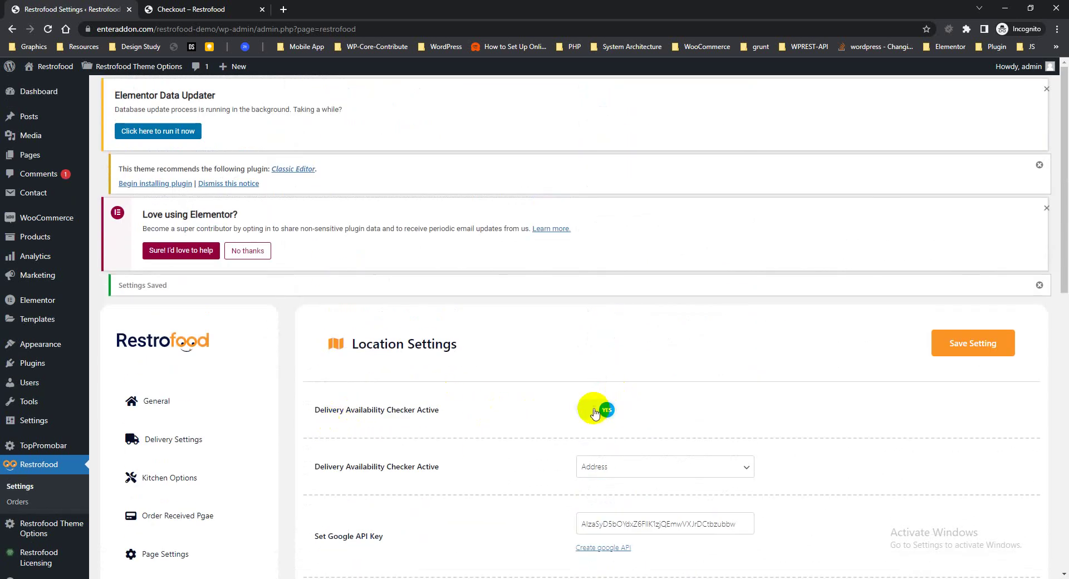
Open the storefront home page and compare the Pickup by me and Delivery types in the Delivery Availability Checker popup
{"action": "left_click", "coordinate": [192, 12]}
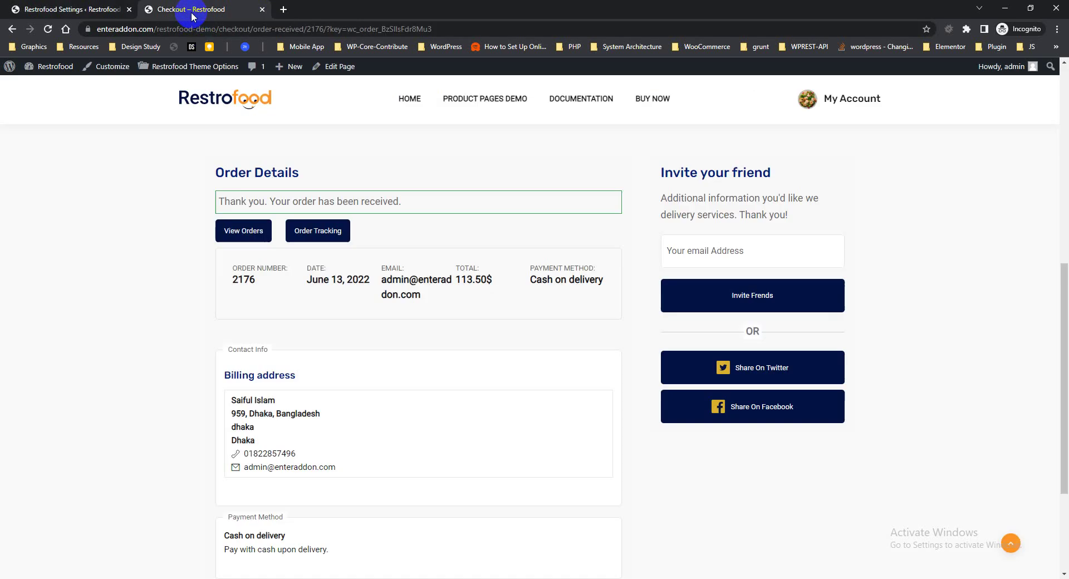
{"action": "left_click", "coordinate": [240, 106]}
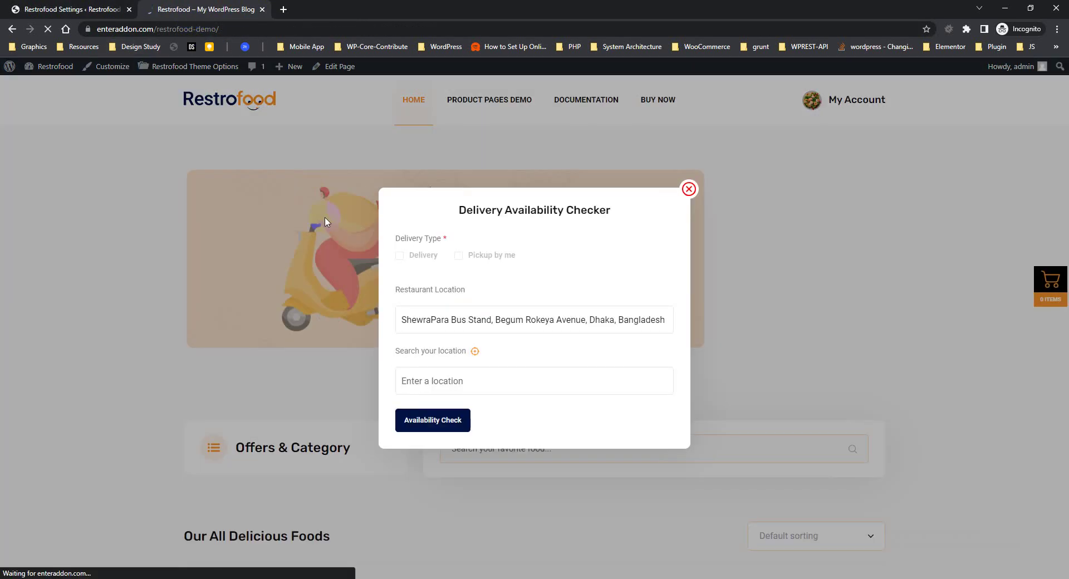
{"action": "left_click", "coordinate": [474, 317]}
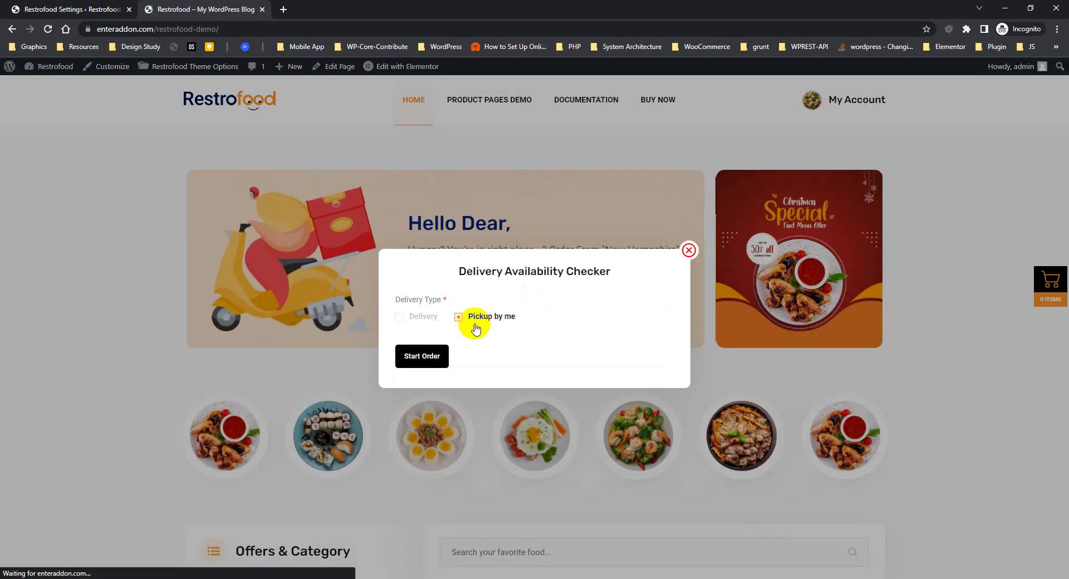
{"action": "left_click", "coordinate": [418, 317]}
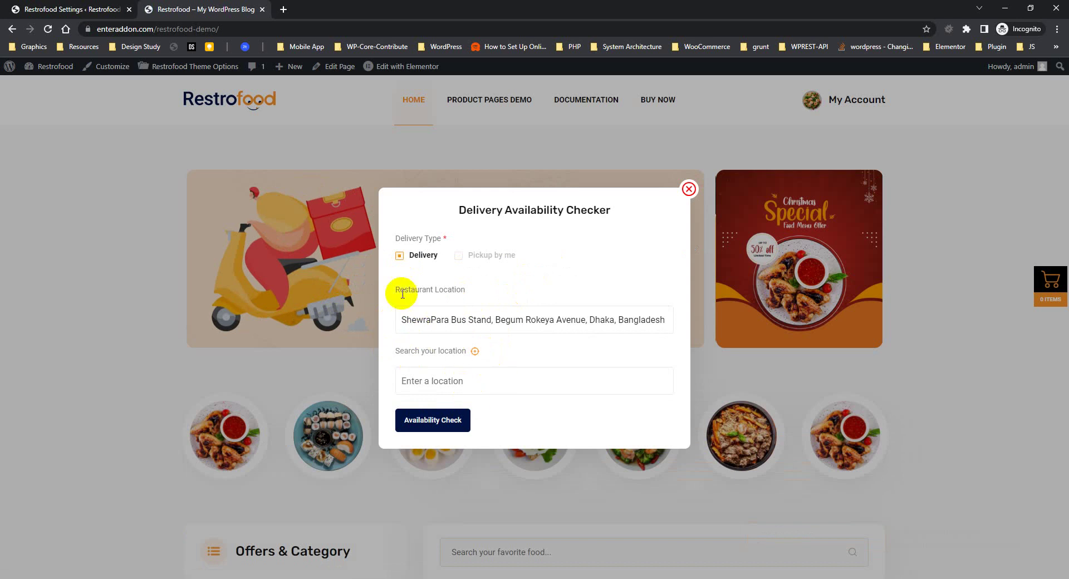
Turn off Delivery Availability Checker Active in the location settings, save, and reload the storefront home page
{"action": "left_click", "coordinate": [43, 16]}
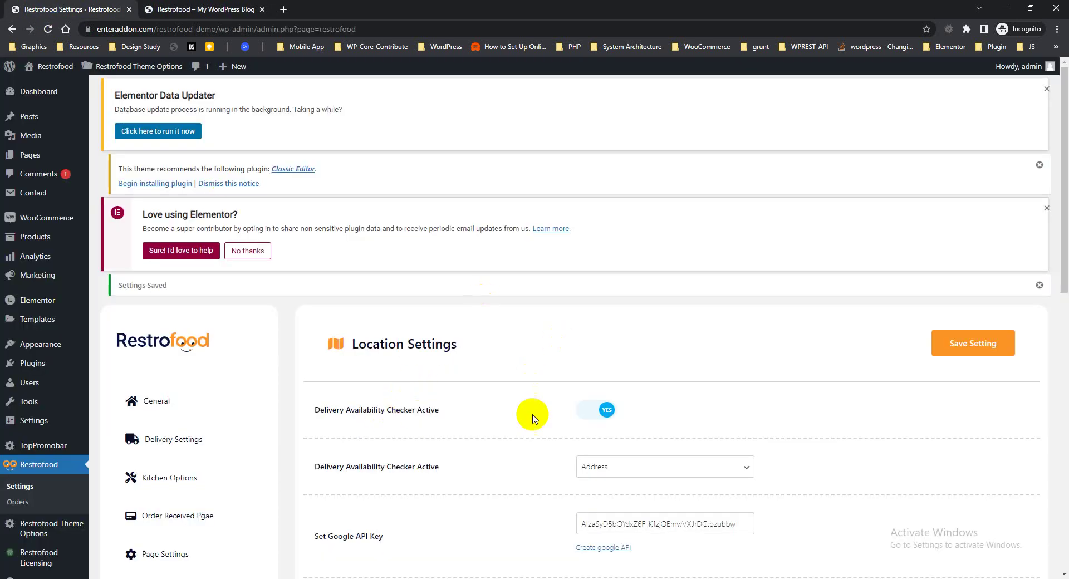
{"action": "left_click", "coordinate": [601, 411]}
{"action": "left_click", "coordinate": [973, 343]}
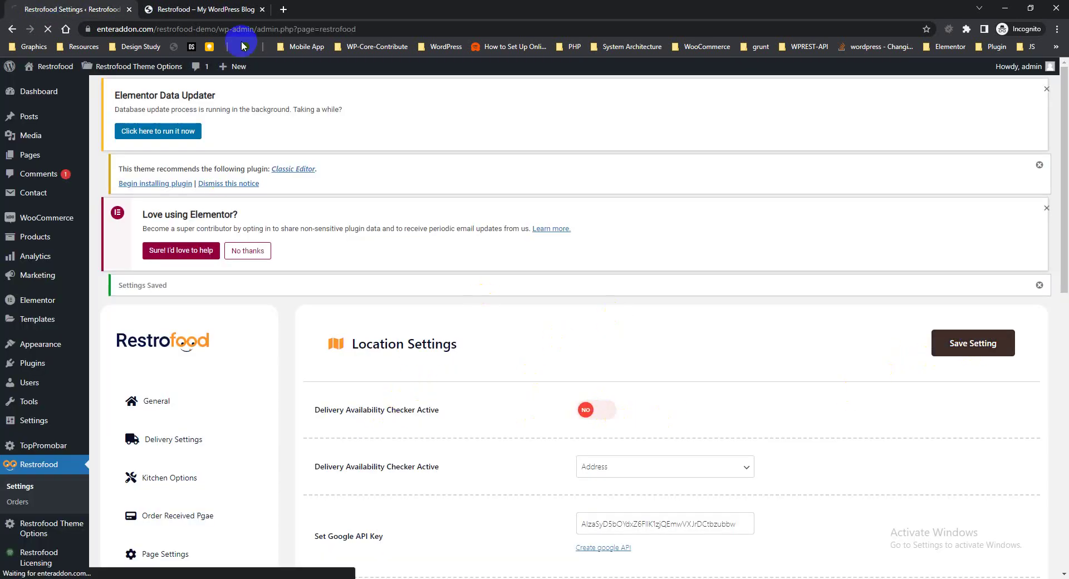
{"action": "left_click", "coordinate": [202, 13]}
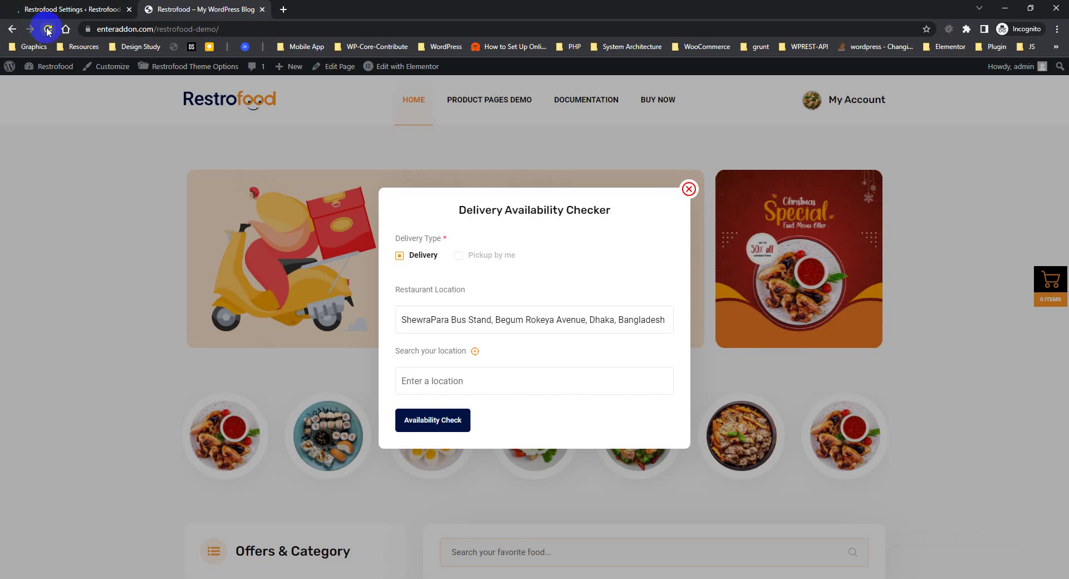
{"action": "left_click", "coordinate": [48, 29]}
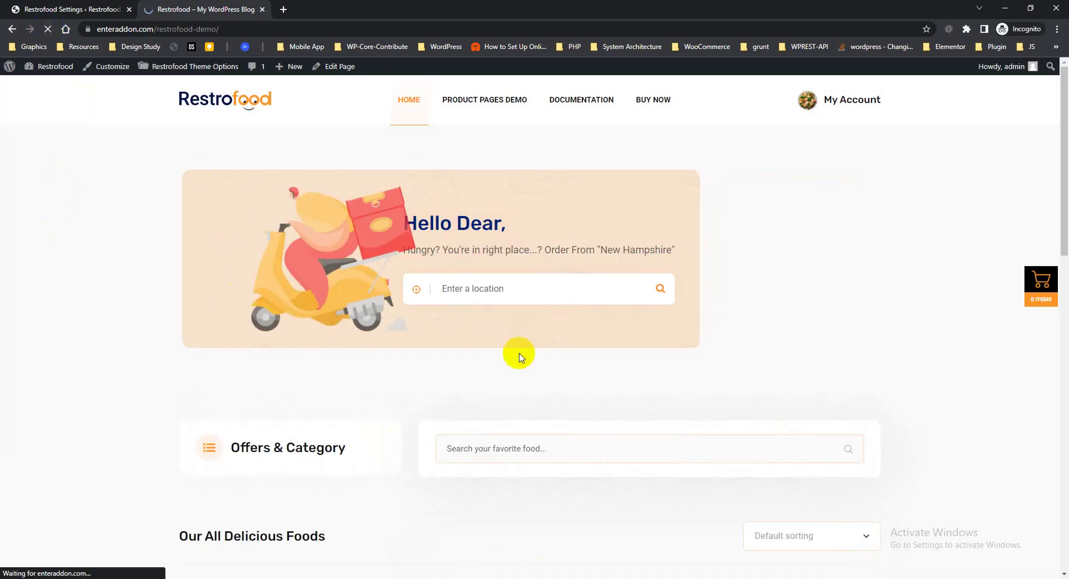
Open the empty cart's checkout form on the storefront with the delivery availability checker disabled
{"action": "left_click", "coordinate": [1041, 282]}
{"action": "left_click", "coordinate": [957, 279]}
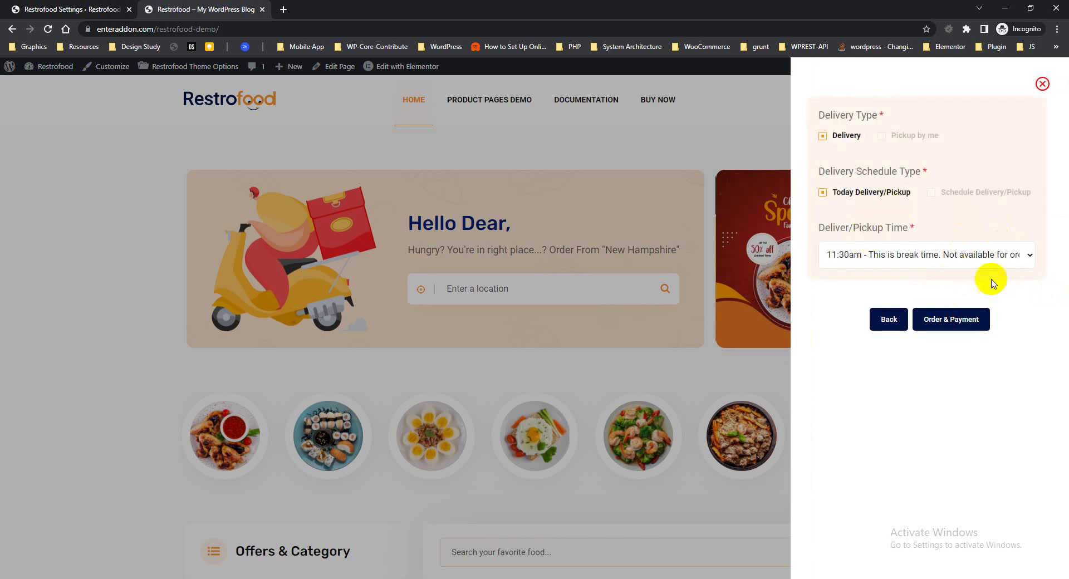
Turn Delivery Availability Checker Active back on in the location settings, save, and reload the storefront home page
{"action": "left_click", "coordinate": [70, 10]}
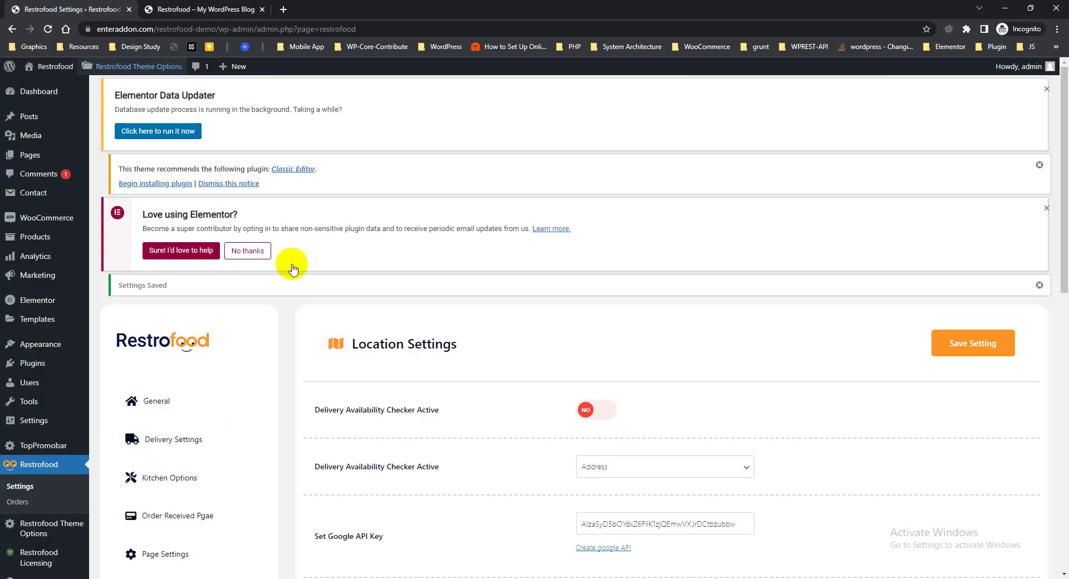
{"action": "left_click", "coordinate": [610, 410]}
{"action": "left_click", "coordinate": [960, 346]}
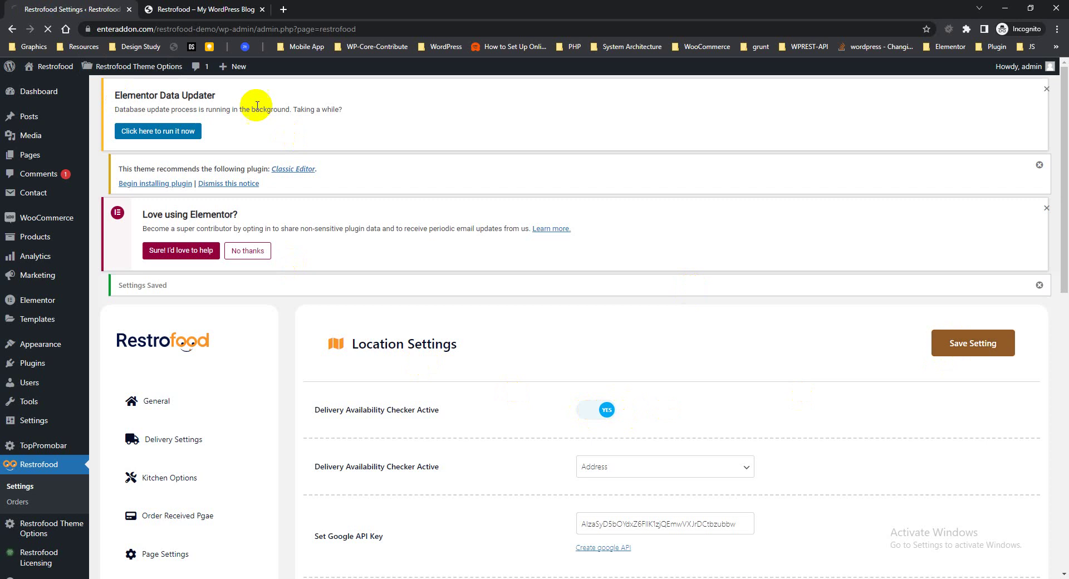
{"action": "left_click", "coordinate": [152, 10]}
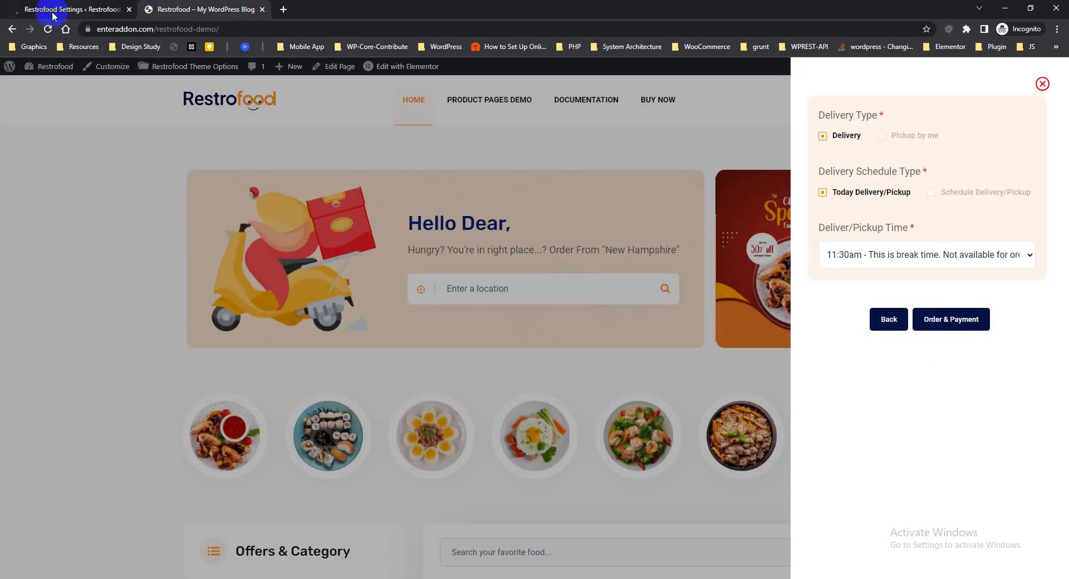
{"action": "left_click", "coordinate": [48, 31]}
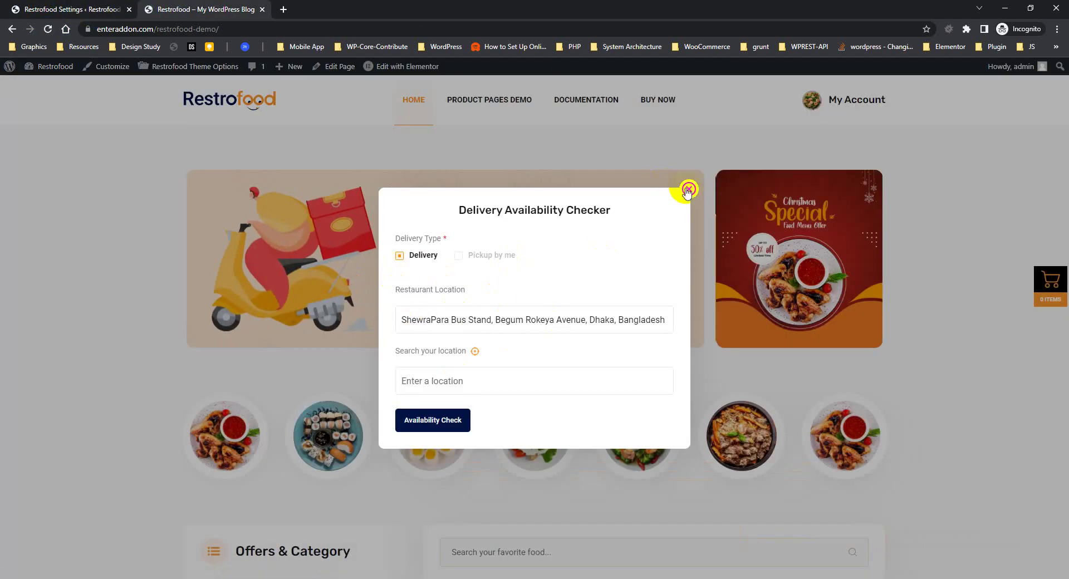
Dismiss the Delivery Availability Checker popup and proceed from the cart to checkout to inspect the checker in the form
{"action": "left_click", "coordinate": [688, 190]}
{"action": "left_click", "coordinate": [1050, 282]}
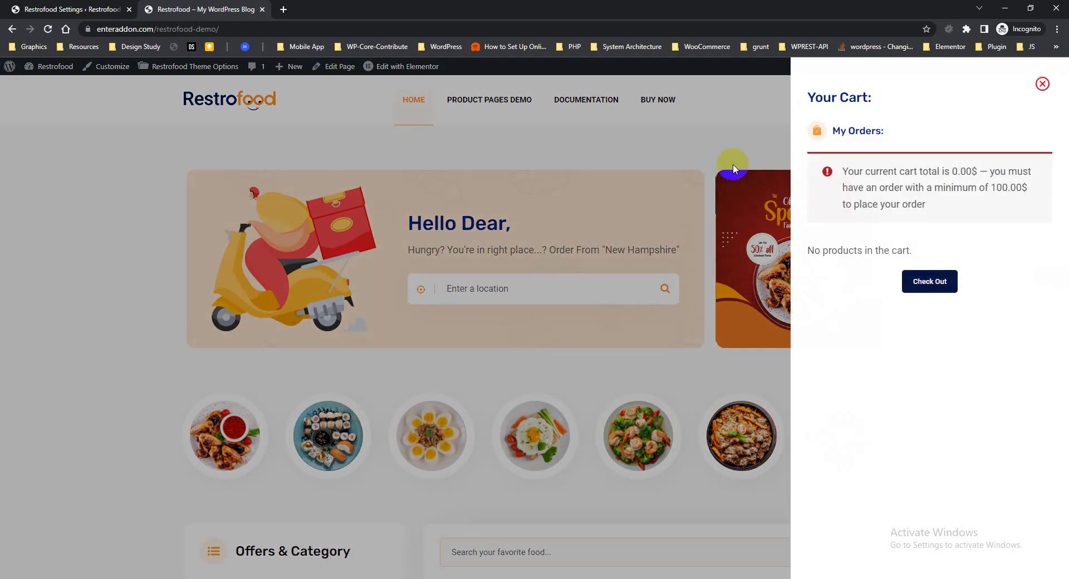
{"action": "left_click", "coordinate": [932, 281]}
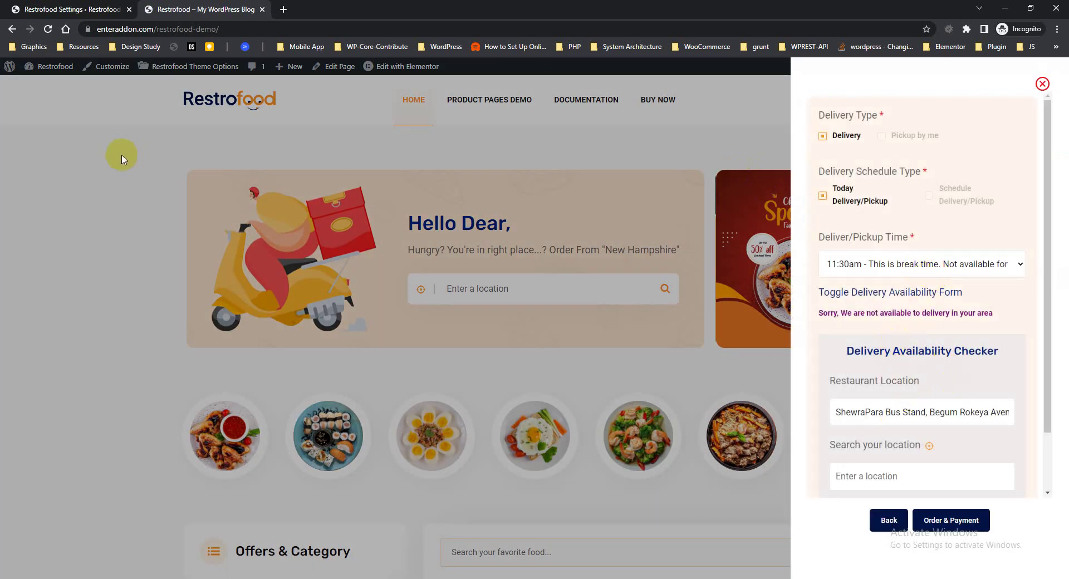
Return to the location settings and switch the delivery availability checker mode to Zip Code
{"action": "left_click", "coordinate": [41, 9]}
{"action": "scroll", "coordinate": [686, 246], "scroll_direction": "down", "scroll_amount": 3}
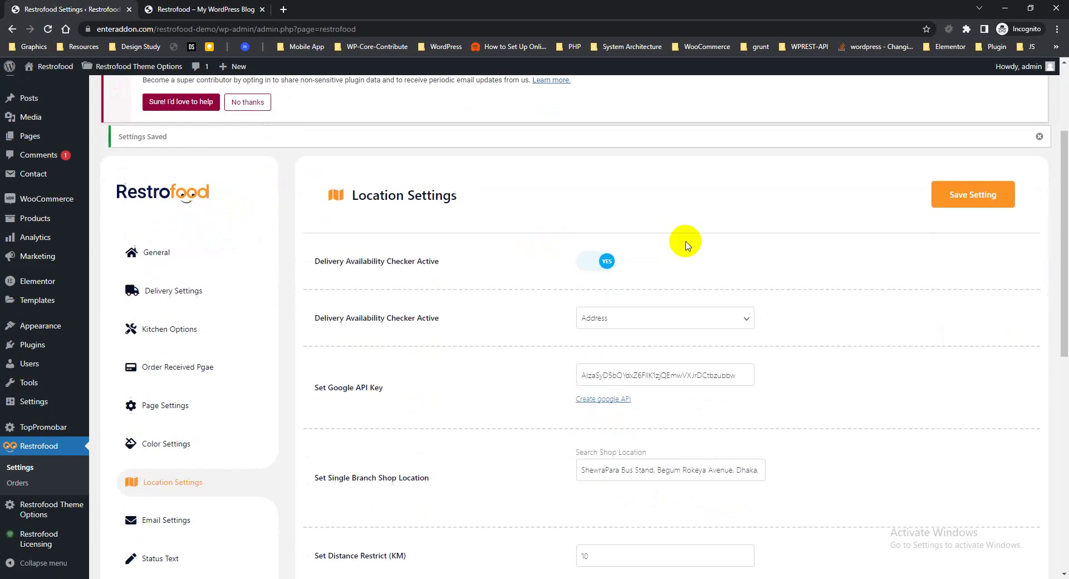
{"action": "left_click", "coordinate": [644, 328]}
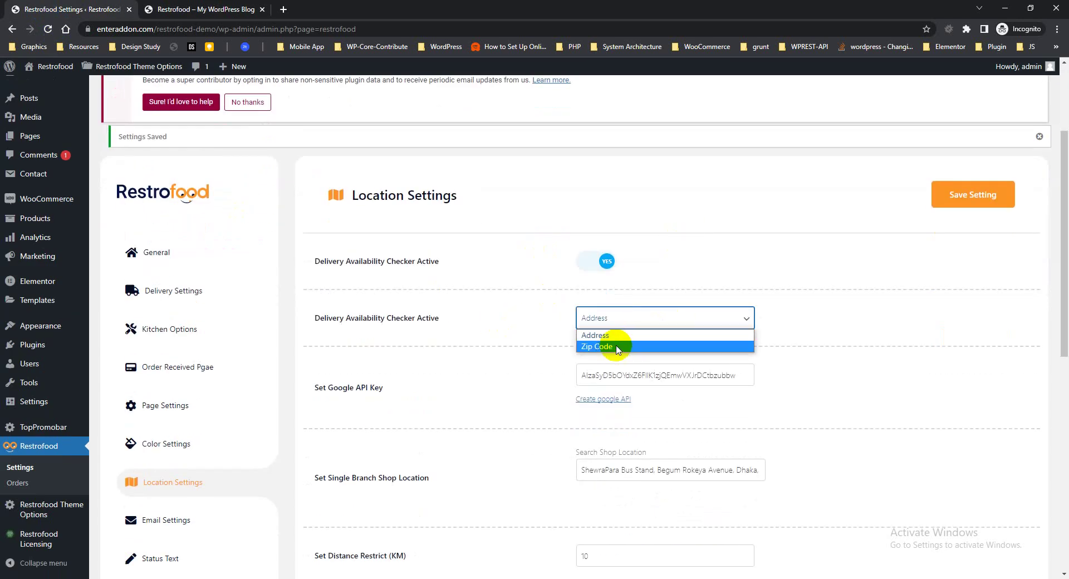
{"action": "left_click", "coordinate": [613, 347]}
Add the single branch shop zip codes 3343, 3347 and 3346, and save the settings
{"action": "left_click", "coordinate": [616, 390]}
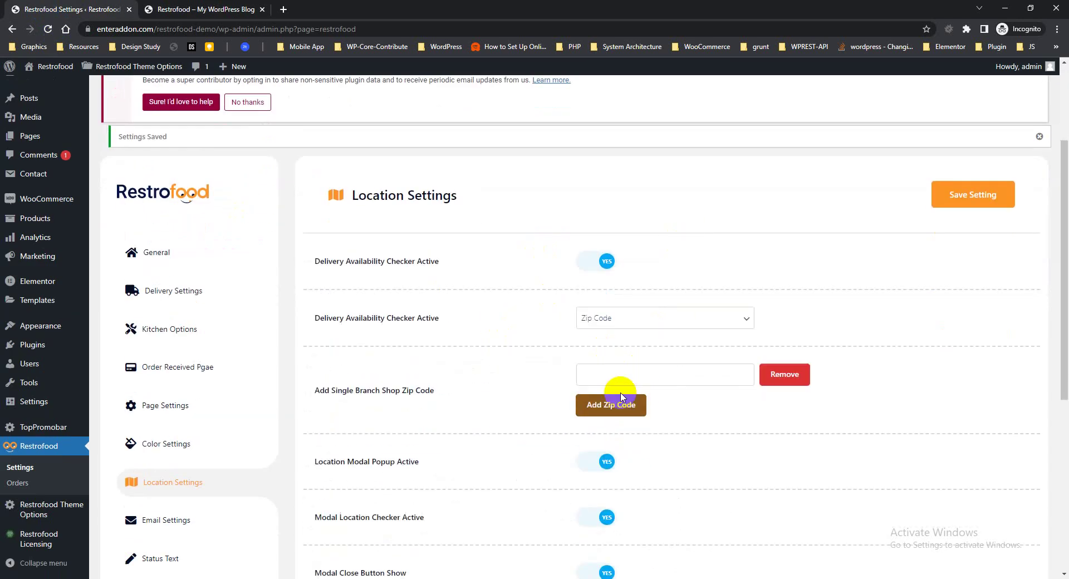
{"action": "left_click", "coordinate": [638, 374]}
{"action": "left_click", "coordinate": [641, 404]}
{"action": "left_click", "coordinate": [626, 405]}
{"action": "left_click", "coordinate": [626, 402]}
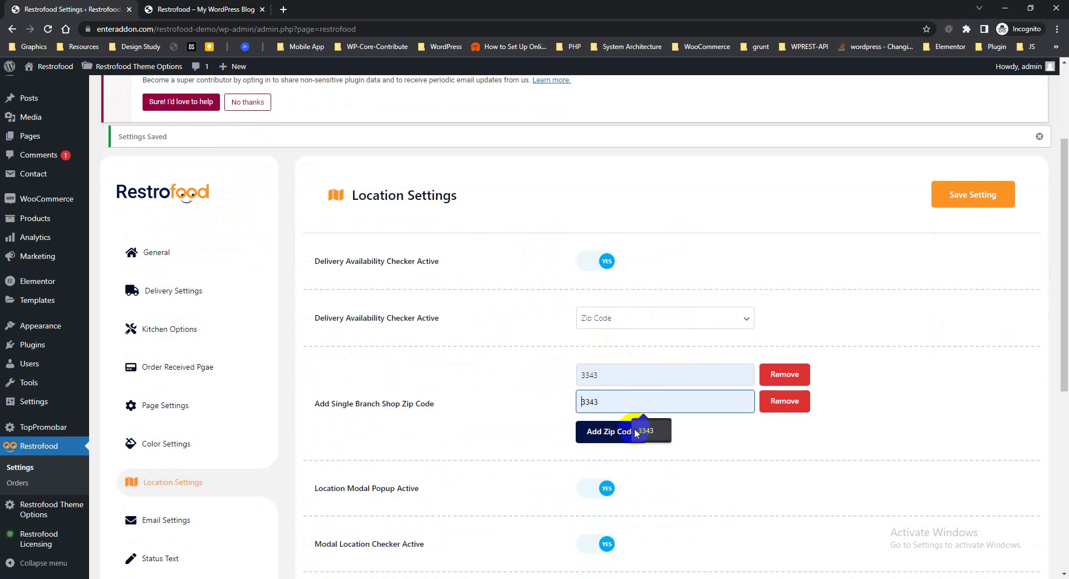
{"action": "left_click", "coordinate": [617, 437]}
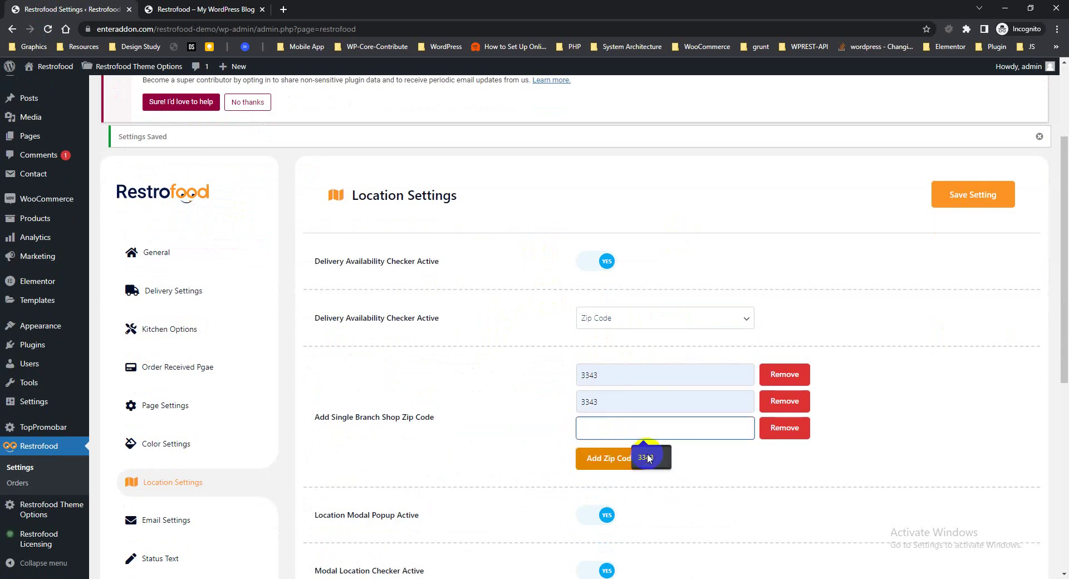
{"action": "left_click", "coordinate": [647, 458]}
{"action": "key", "text": "BackSpace"}
{"action": "type", "text": "6"}
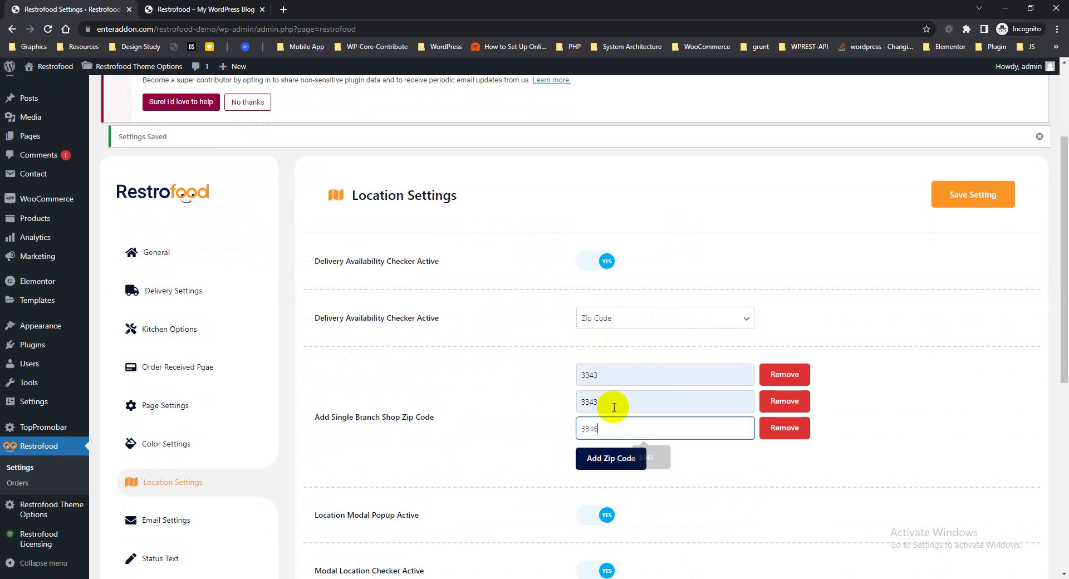
{"action": "key", "text": "BackSpace"}
{"action": "type", "text": "3"}
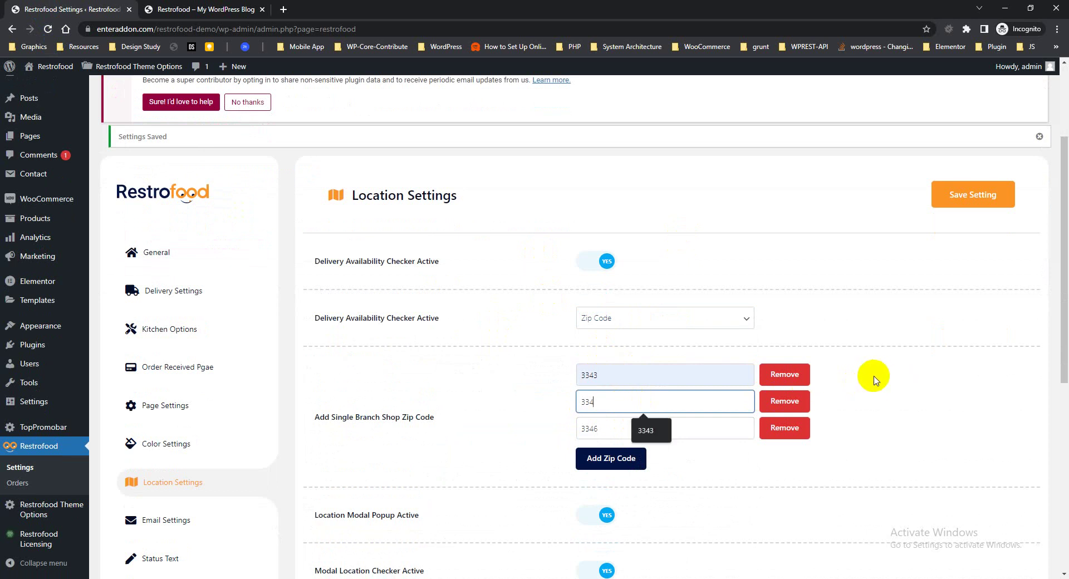
{"action": "left_click", "coordinate": [947, 195]}
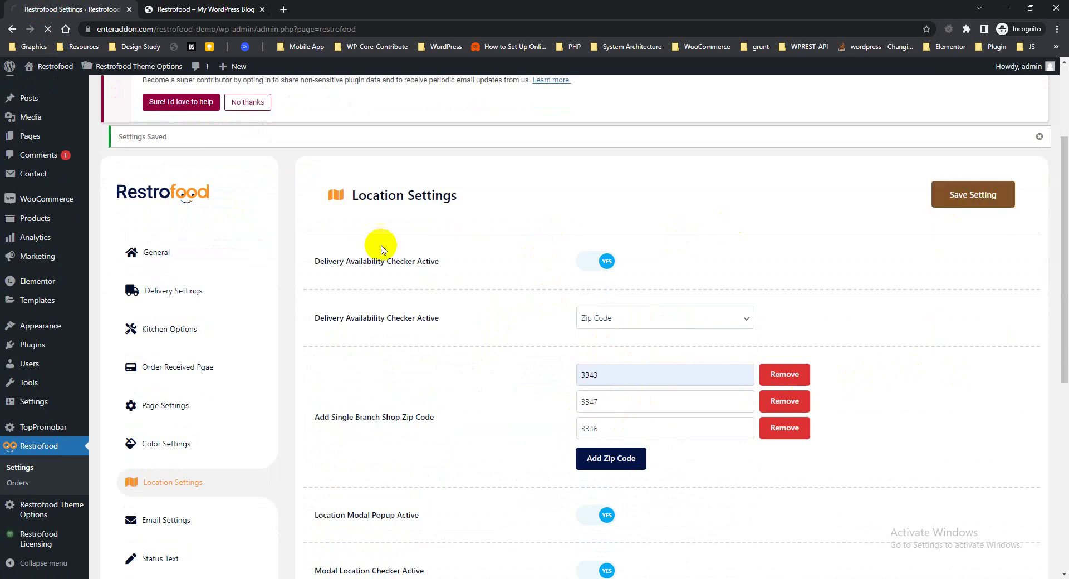
Reload the storefront home page and try the Delivery type with zip code 3343 in the Delivery Availability Checker popup
{"action": "left_click", "coordinate": [172, 11]}
{"action": "left_click", "coordinate": [48, 29]}
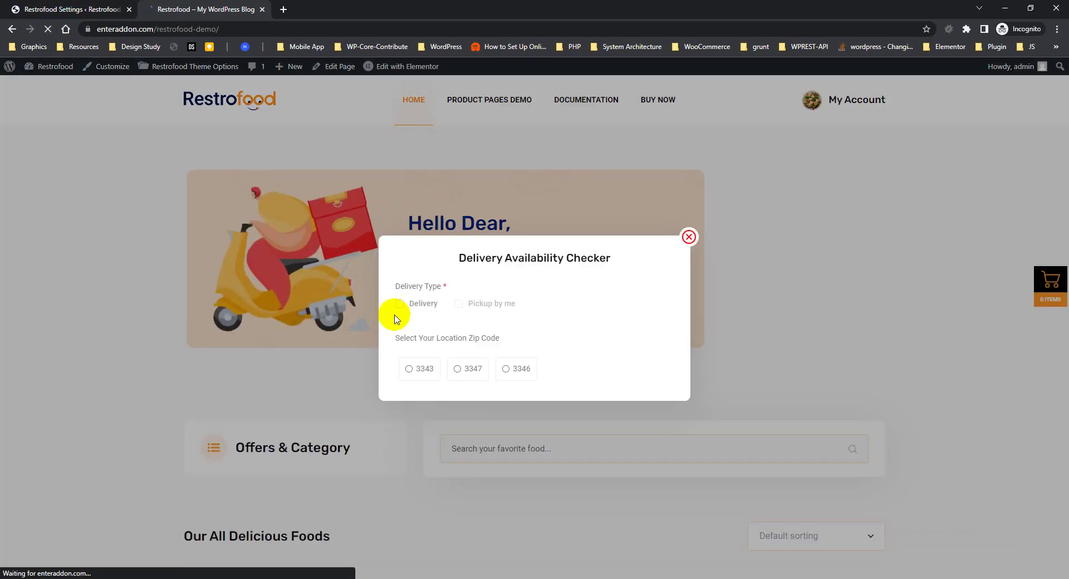
{"action": "left_click", "coordinate": [399, 305]}
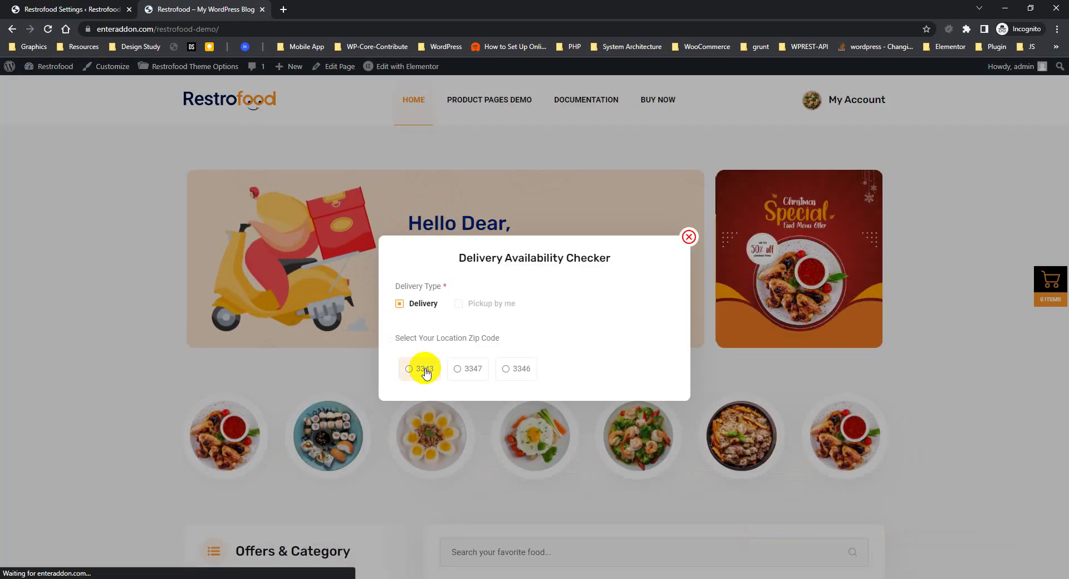
{"action": "left_click", "coordinate": [421, 368]}
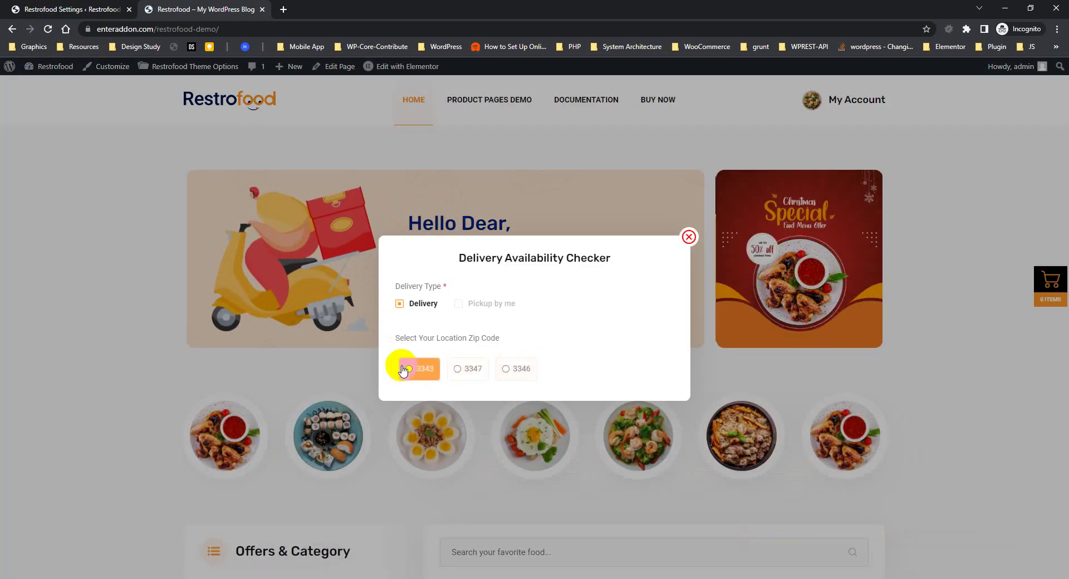
{"action": "left_click", "coordinate": [91, 29]}
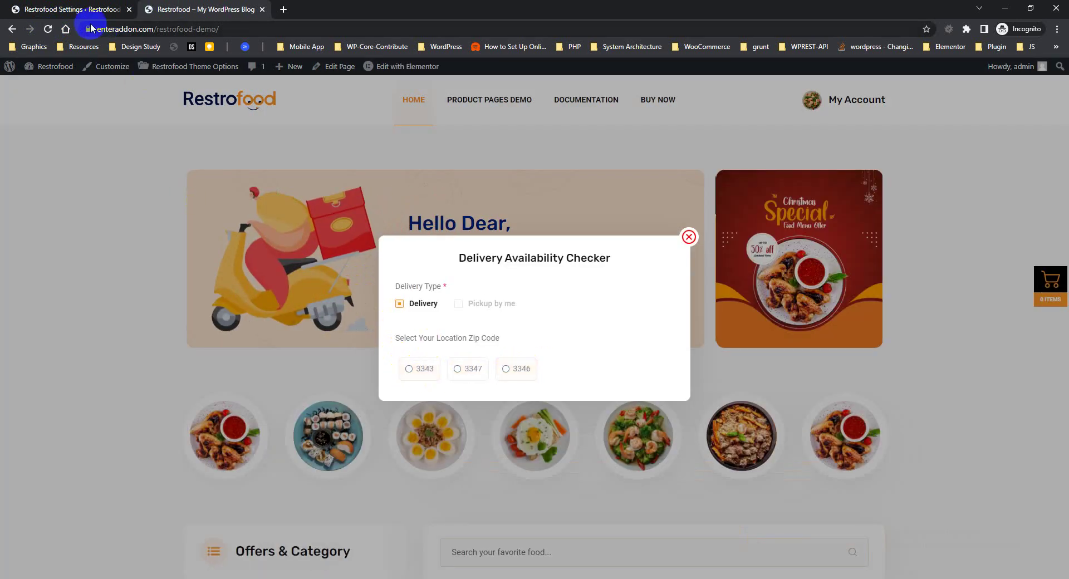
Remove all three shop zip codes, set the delivery availability checker mode to Address, and save the settings
{"action": "left_click", "coordinate": [83, 12]}
{"action": "scroll", "coordinate": [595, 341], "scroll_direction": "down", "scroll_amount": 4}
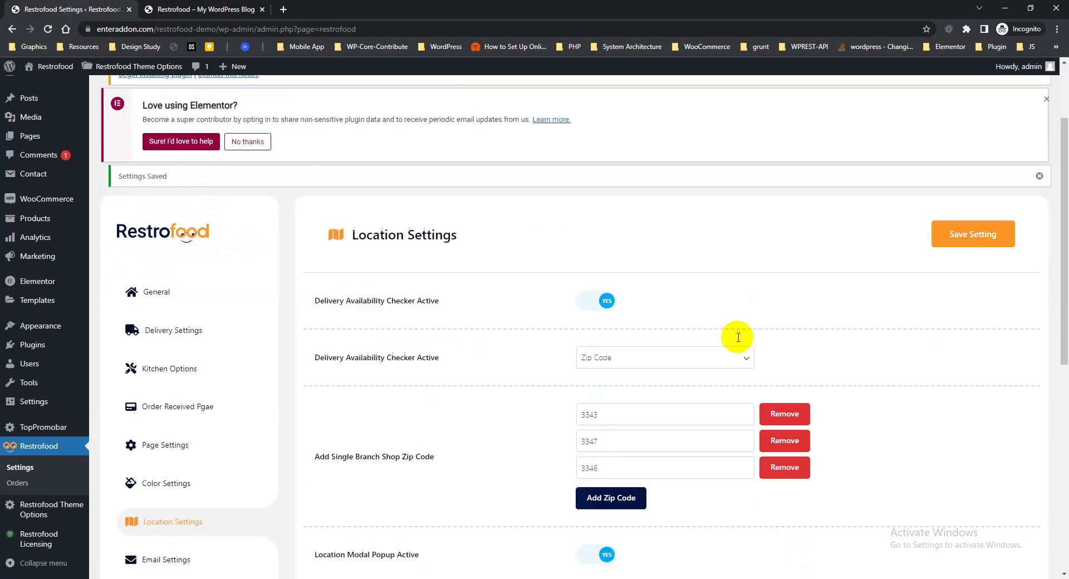
{"action": "left_click", "coordinate": [777, 354]}
{"action": "left_click", "coordinate": [780, 328]}
{"action": "left_click", "coordinate": [784, 304]}
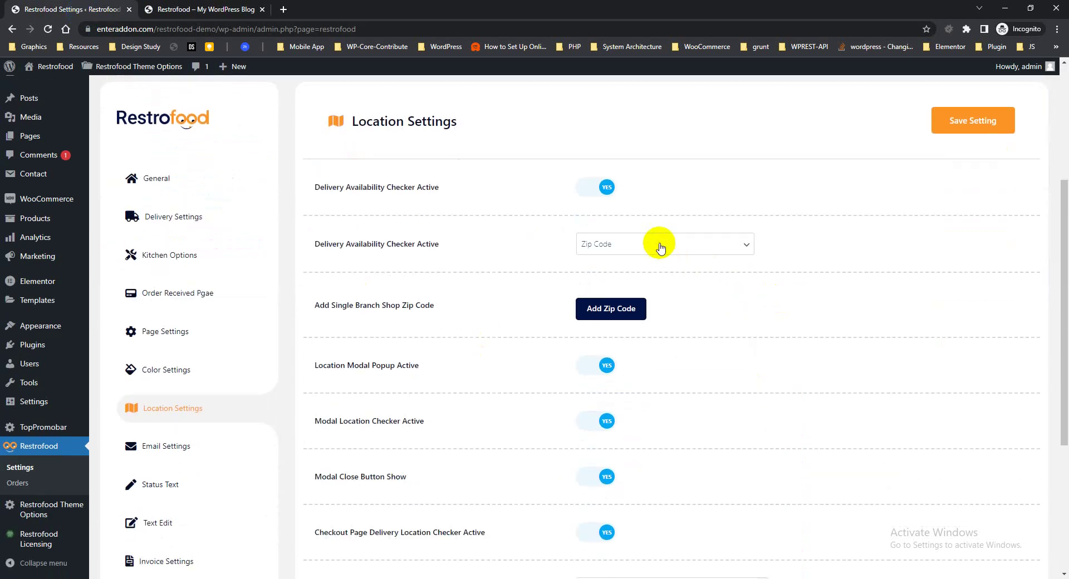
{"action": "left_click", "coordinate": [652, 244]}
{"action": "left_click", "coordinate": [620, 272]}
{"action": "left_click", "coordinate": [957, 122]}
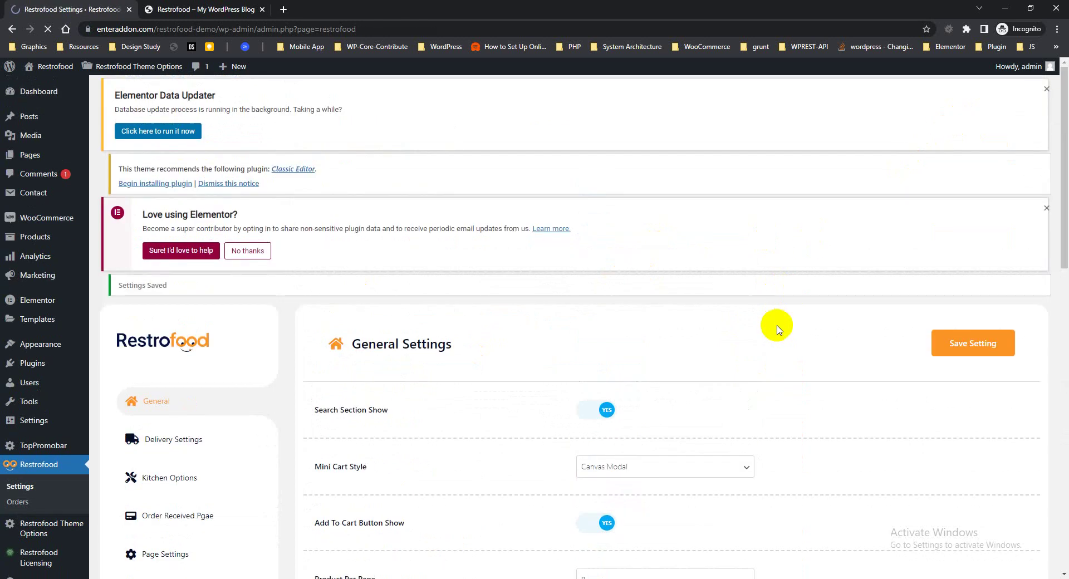
Examine the location modal and checkout checker toggles and the pages selected in the Set Delivery Availability Checker Modal Show Page list
{"action": "scroll", "coordinate": [779, 329], "scroll_direction": "down", "scroll_amount": 5}
{"action": "scroll", "coordinate": [779, 330], "scroll_direction": "down", "scroll_amount": 3}
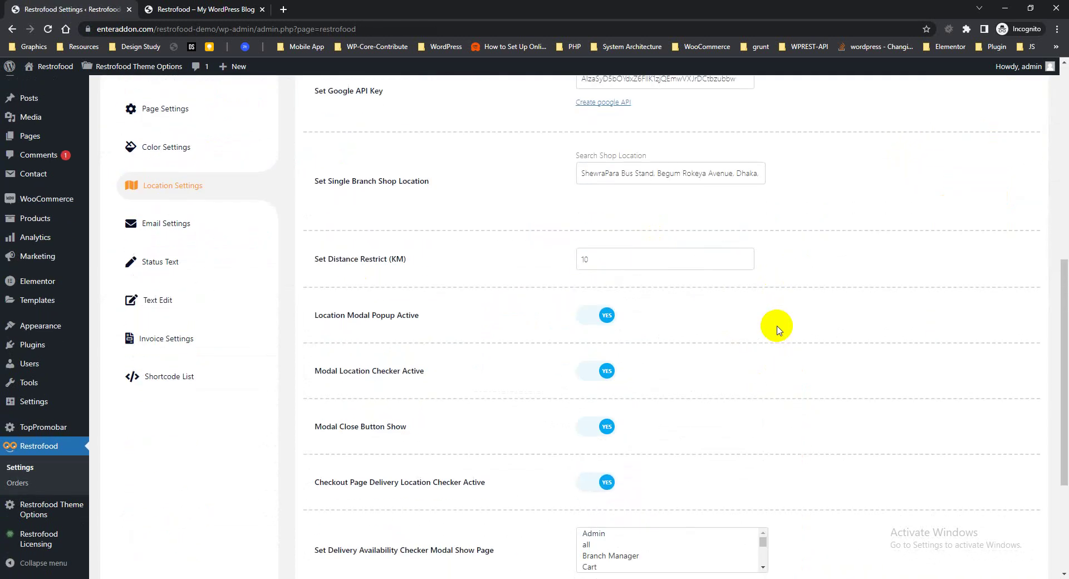
{"action": "scroll", "coordinate": [779, 330], "scroll_direction": "down", "scroll_amount": 3}
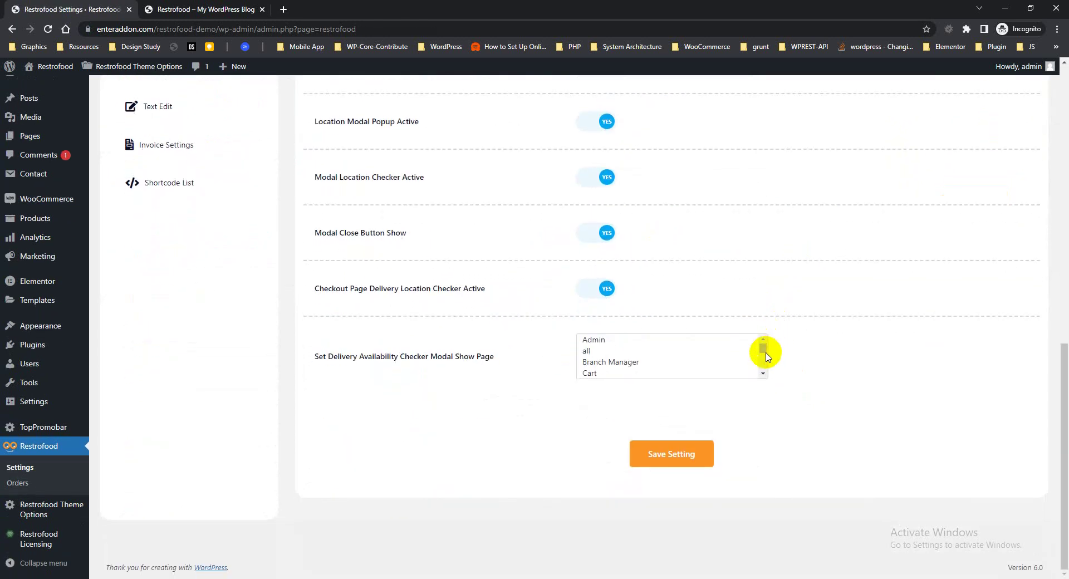
{"action": "scroll", "coordinate": [842, 300], "scroll_direction": "up", "scroll_amount": 3}
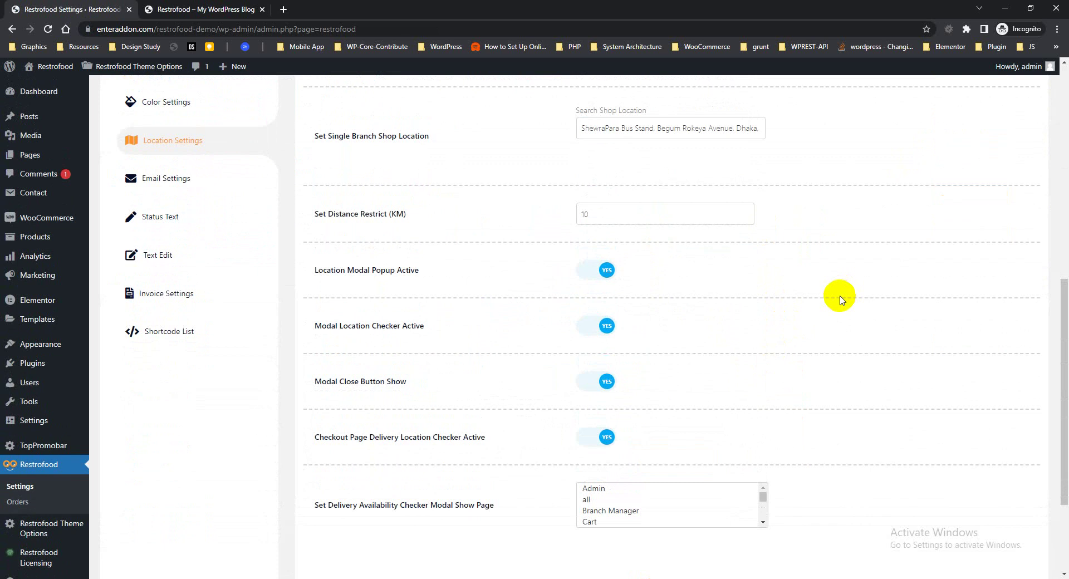
{"action": "scroll", "coordinate": [841, 300], "scroll_direction": "up", "scroll_amount": 3}
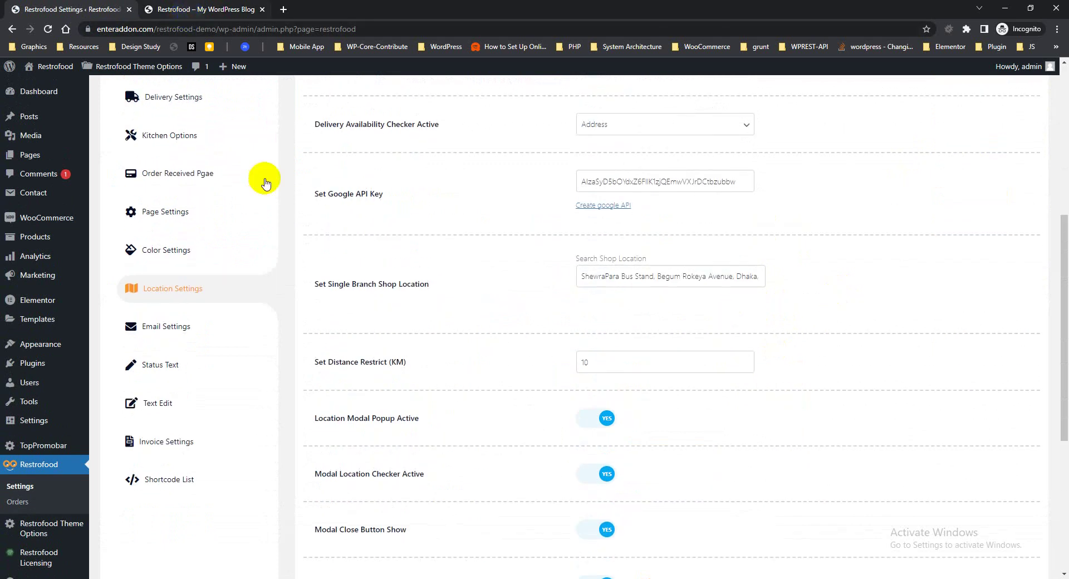
{"action": "scroll", "coordinate": [864, 401], "scroll_direction": "down", "scroll_amount": 6}
{"action": "scroll", "coordinate": [701, 368], "scroll_direction": "down", "scroll_amount": 3}
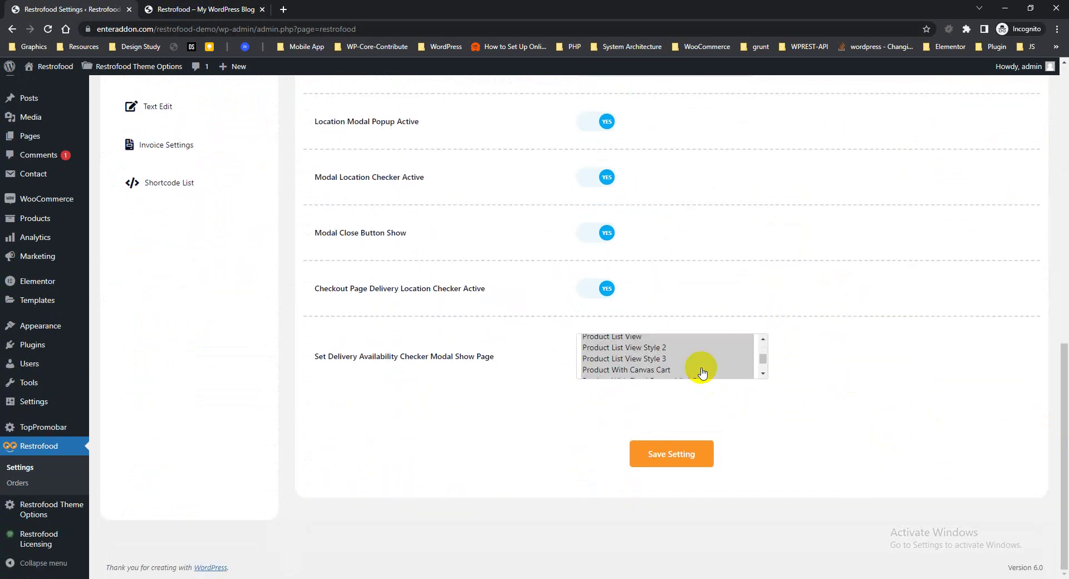
{"action": "scroll", "coordinate": [701, 370], "scroll_direction": "up", "scroll_amount": 2}
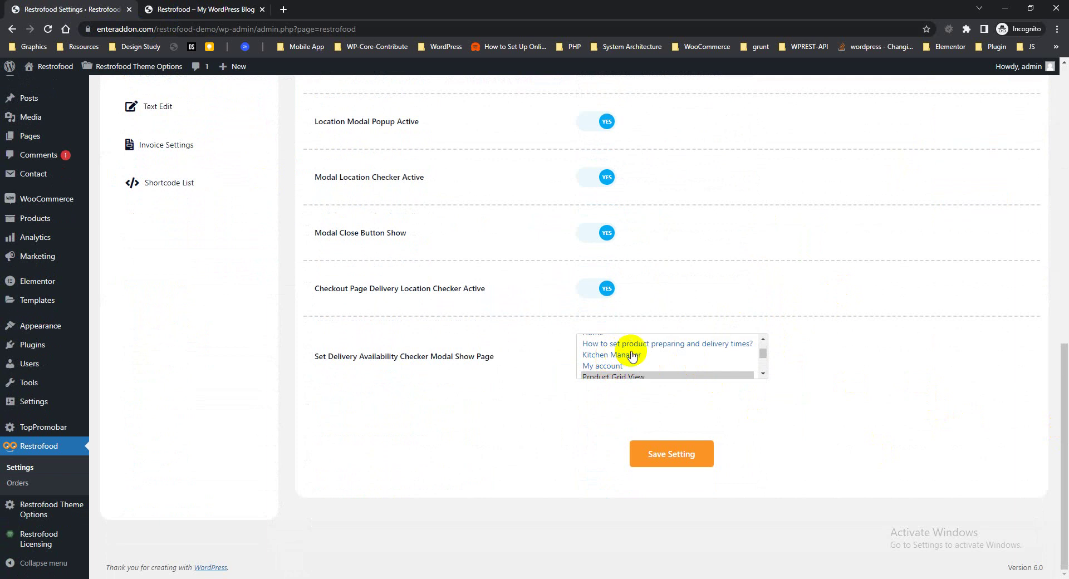
{"action": "left_click", "coordinate": [763, 373]}
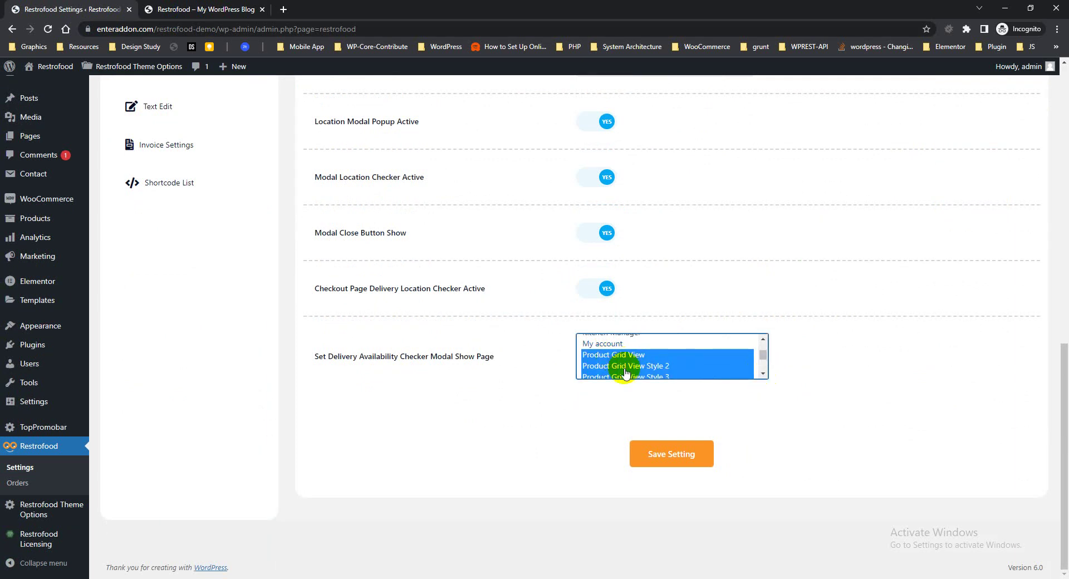
{"action": "left_click_drag", "start_coordinate": [314, 356], "coordinate": [488, 351]}
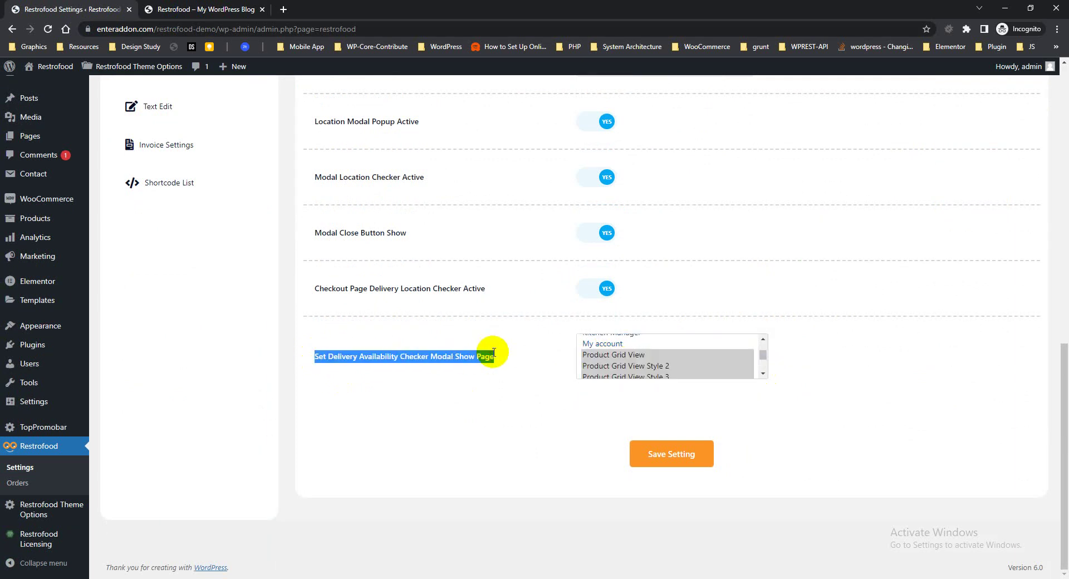
Close the storefront popup and open the Product With Flash Sale Section page in a new tab to check for the checker modal
{"action": "left_click", "coordinate": [190, 15]}
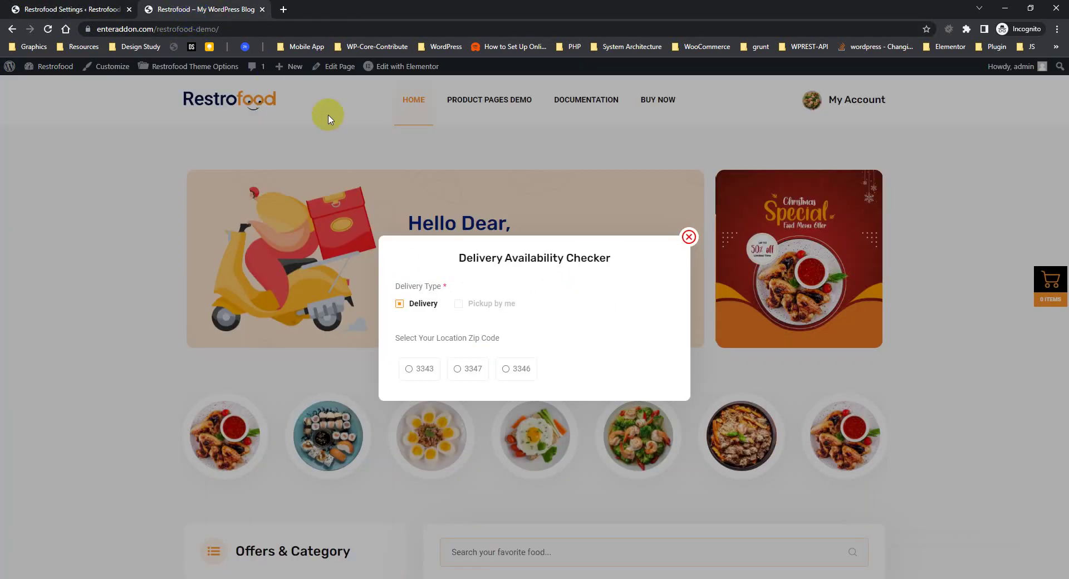
{"action": "left_click", "coordinate": [691, 238]}
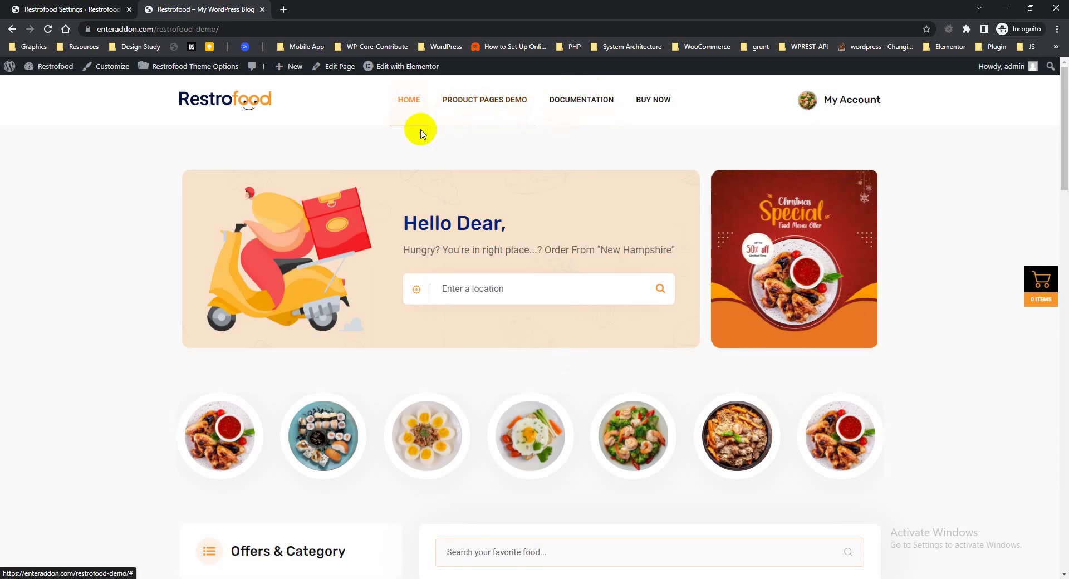
{"action": "mouse_move", "coordinate": [446, 112]}
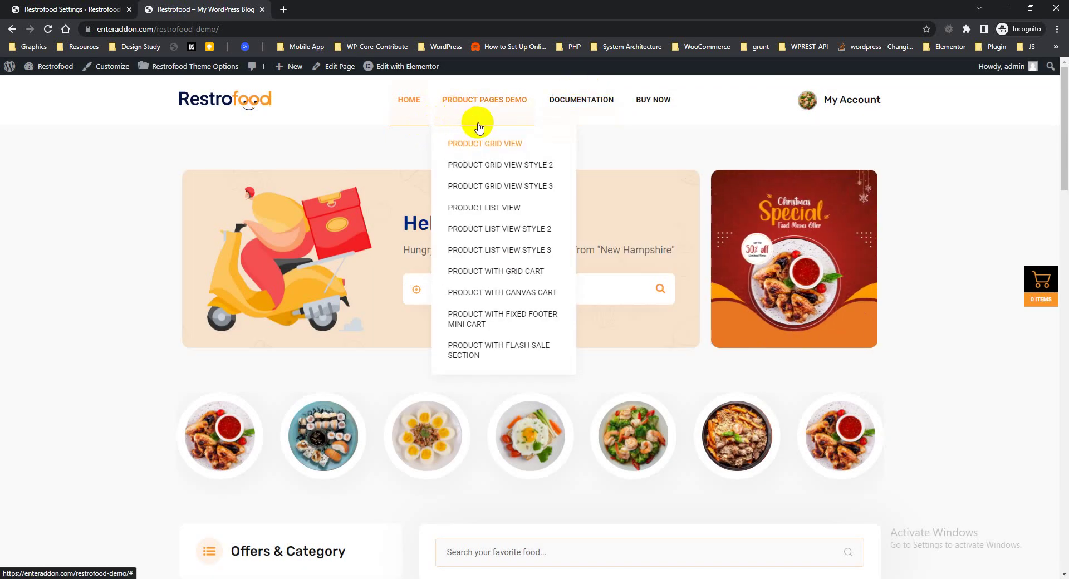
{"action": "right_click", "coordinate": [478, 350]}
{"action": "left_click", "coordinate": [501, 357]}
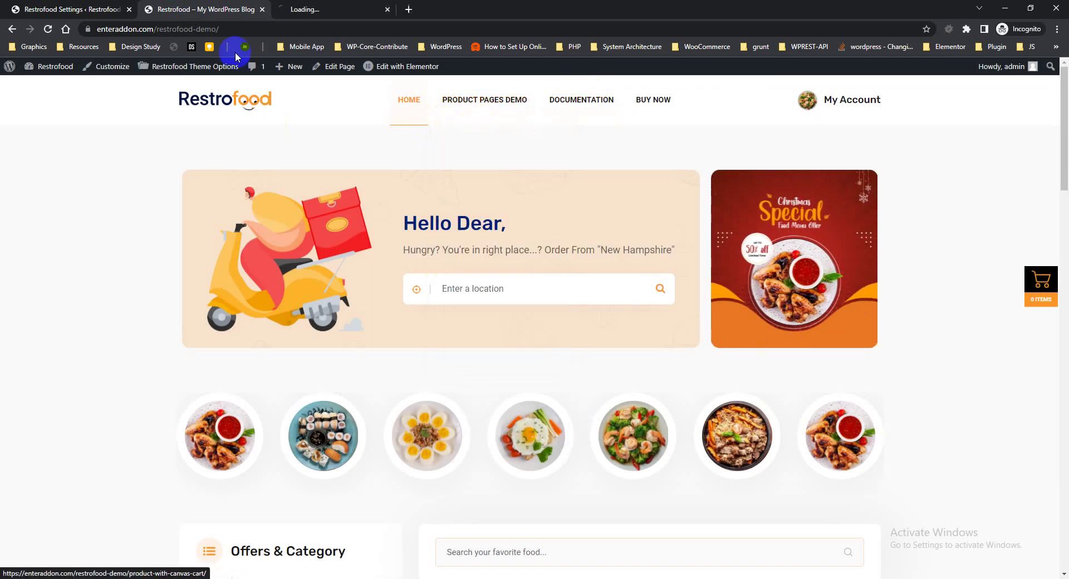
{"action": "left_click", "coordinate": [368, 10]}
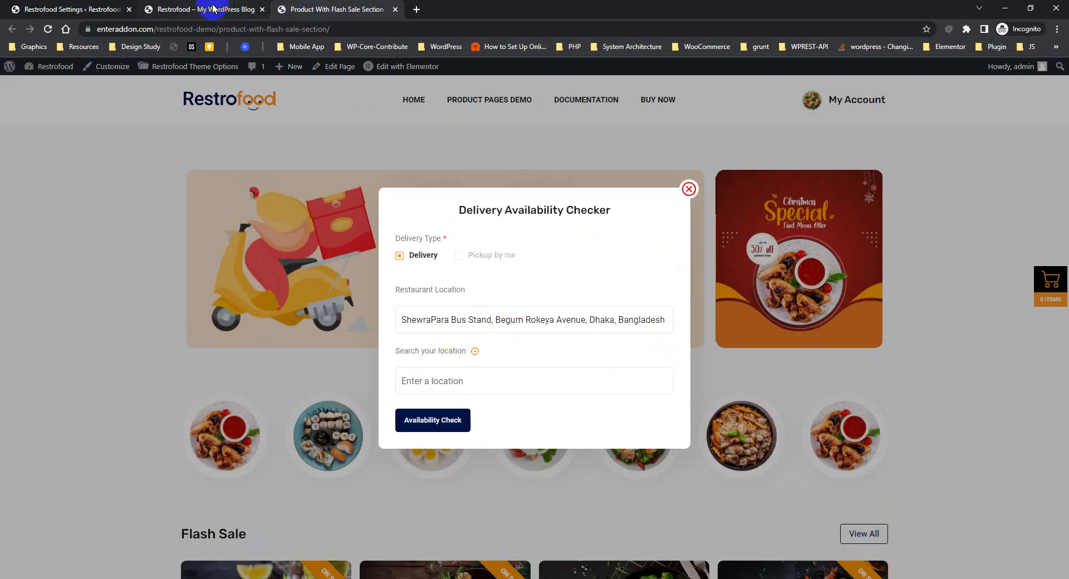
Open the Product List View and Product Grid View storefront pages to check for the delivery availability popup
{"action": "left_click", "coordinate": [213, 7]}
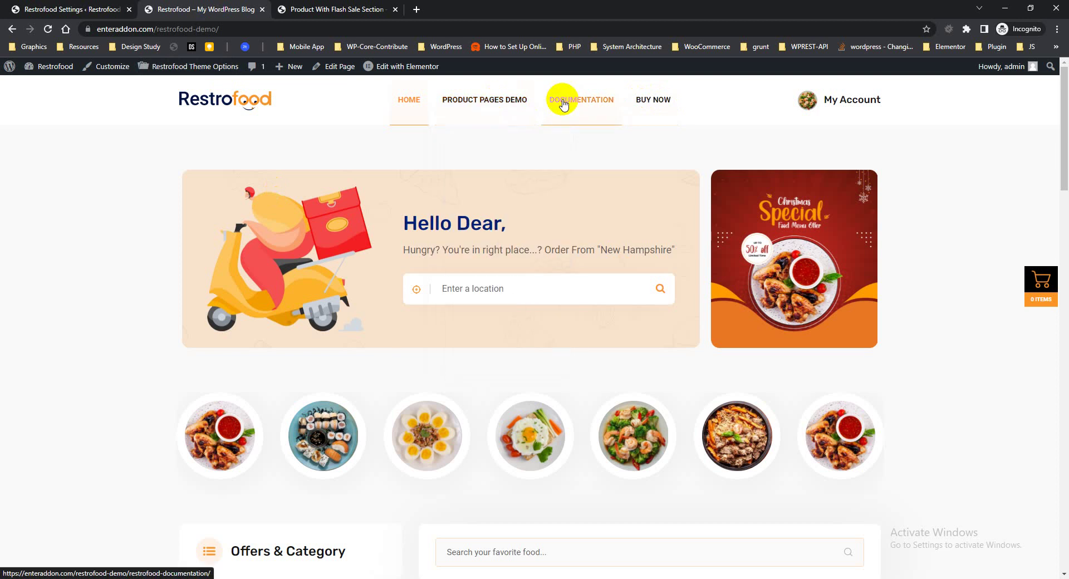
{"action": "mouse_move", "coordinate": [514, 104]}
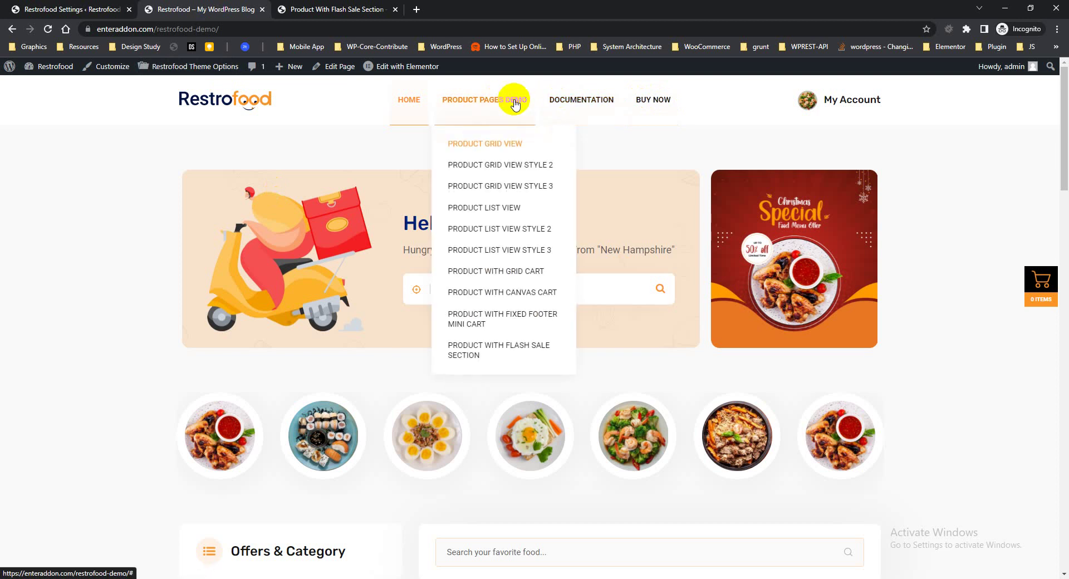
{"action": "left_click", "coordinate": [497, 208]}
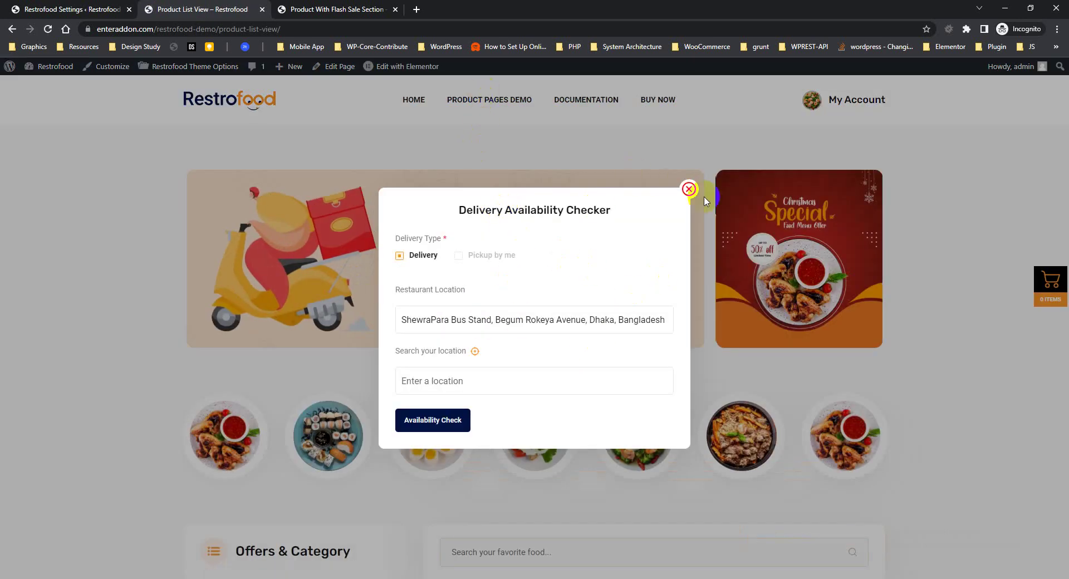
{"action": "left_click", "coordinate": [687, 188]}
{"action": "mouse_move", "coordinate": [466, 100]}
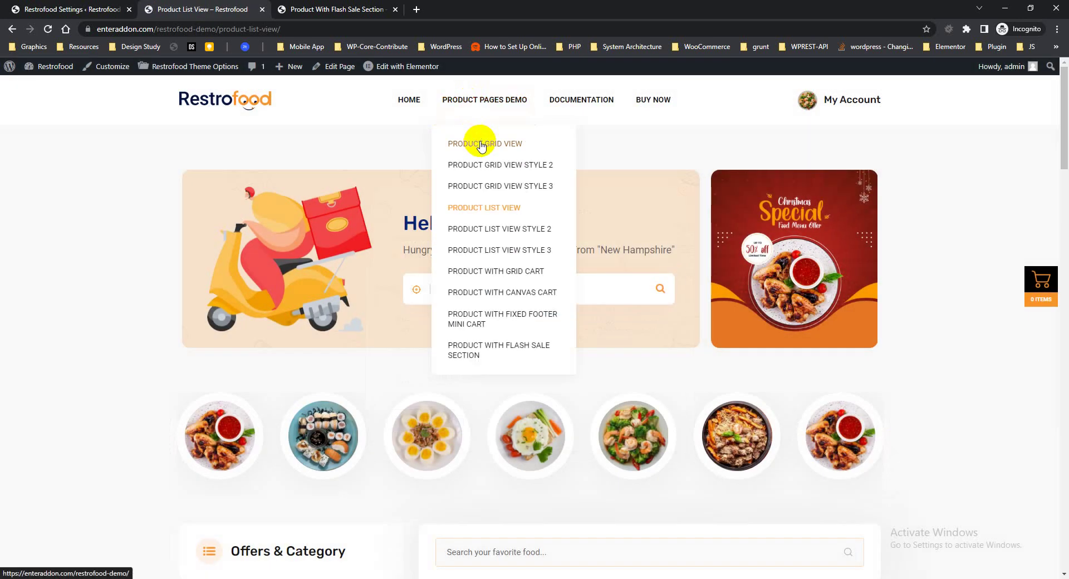
{"action": "left_click", "coordinate": [482, 145]}
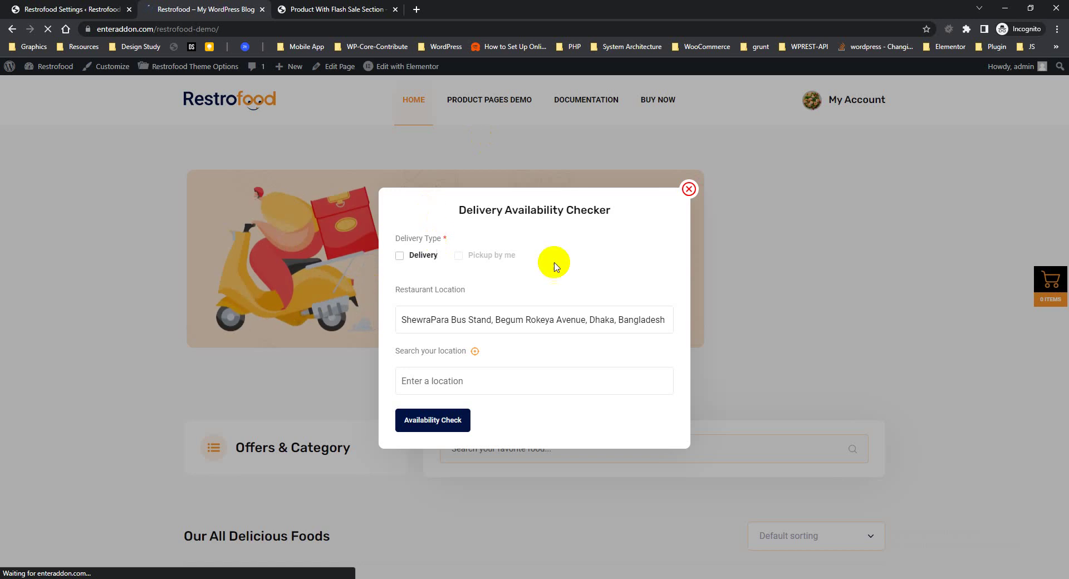
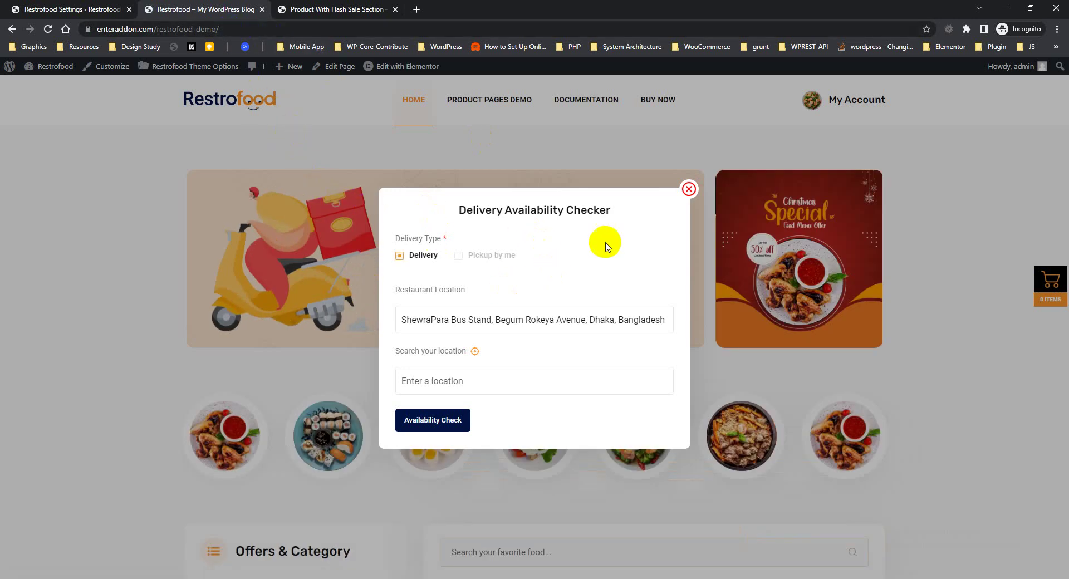
Close the popup, check the Documentation page for the checker modal, and return to the storefront home page
{"action": "left_click", "coordinate": [689, 189]}
{"action": "left_click", "coordinate": [597, 107]}
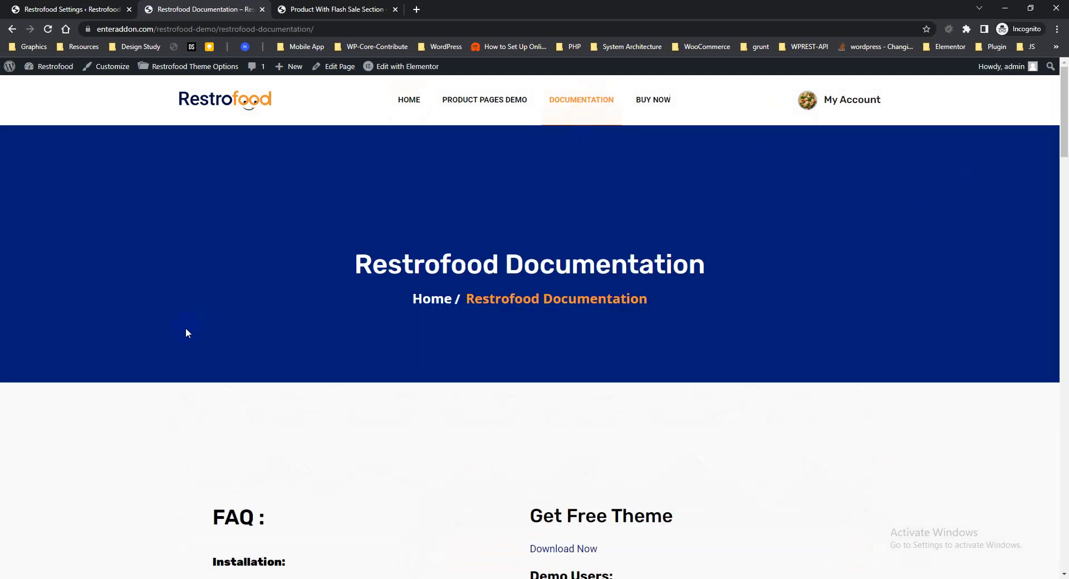
{"action": "left_click", "coordinate": [225, 98]}
Return to the Location Settings and review the pages selected in the Set Delivery Availability Checker Modal Show Page list
{"action": "left_click", "coordinate": [85, 9]}
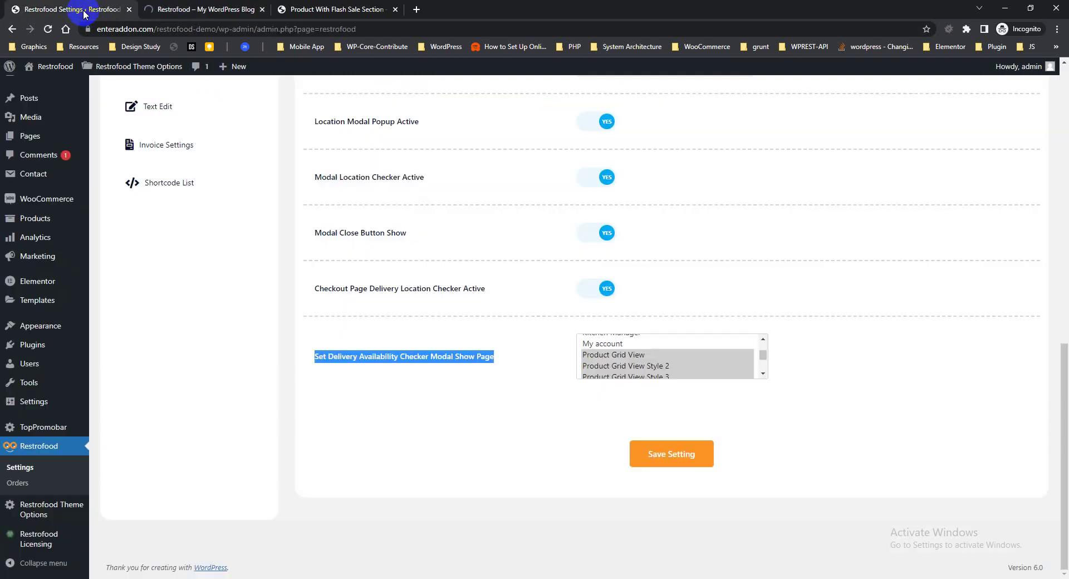
{"action": "scroll", "coordinate": [651, 368], "scroll_direction": "down", "scroll_amount": 3}
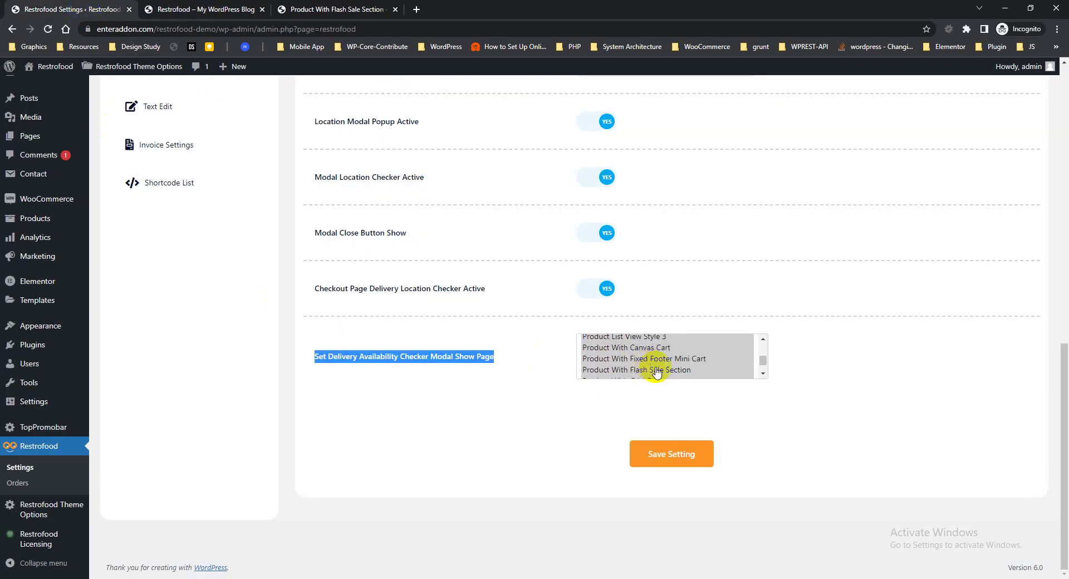
{"action": "left_click", "coordinate": [358, 339]}
{"action": "scroll", "coordinate": [358, 338], "scroll_direction": "up", "scroll_amount": 7}
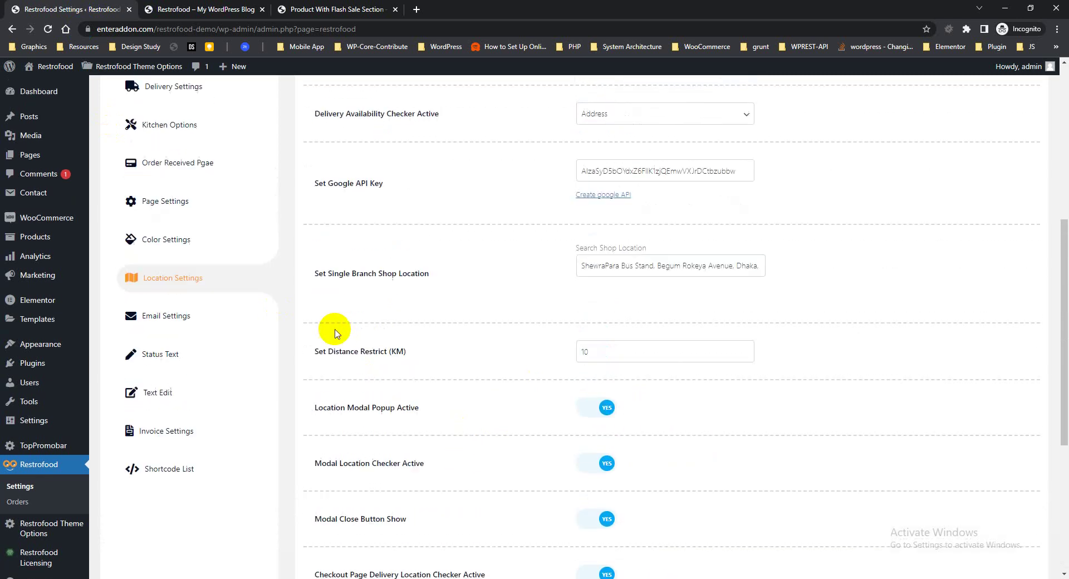
Open the Email Settings section and examine its notification toggles, notification text fields and email template options
{"action": "left_click", "coordinate": [152, 400]}
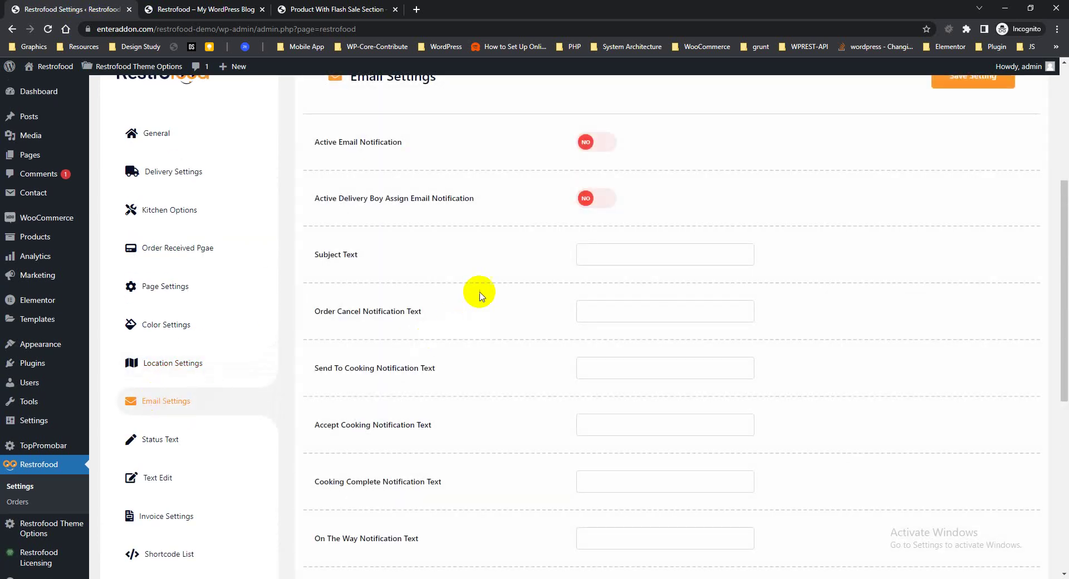
{"action": "scroll", "coordinate": [384, 174], "scroll_direction": "up", "scroll_amount": 2}
{"action": "left_click_drag", "start_coordinate": [352, 150], "coordinate": [440, 149]}
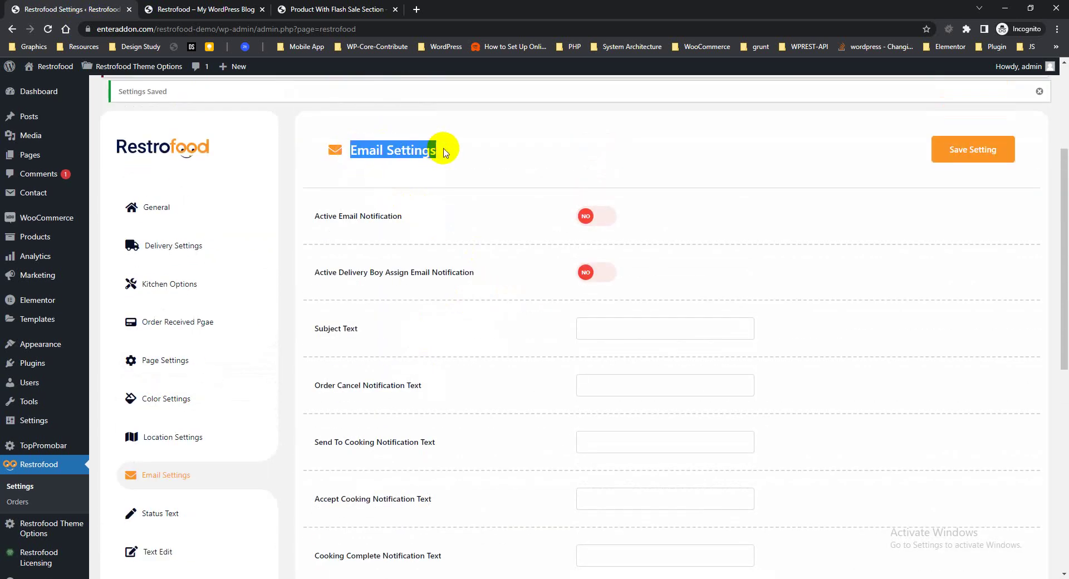
{"action": "left_click_drag", "start_coordinate": [315, 217], "coordinate": [405, 217]}
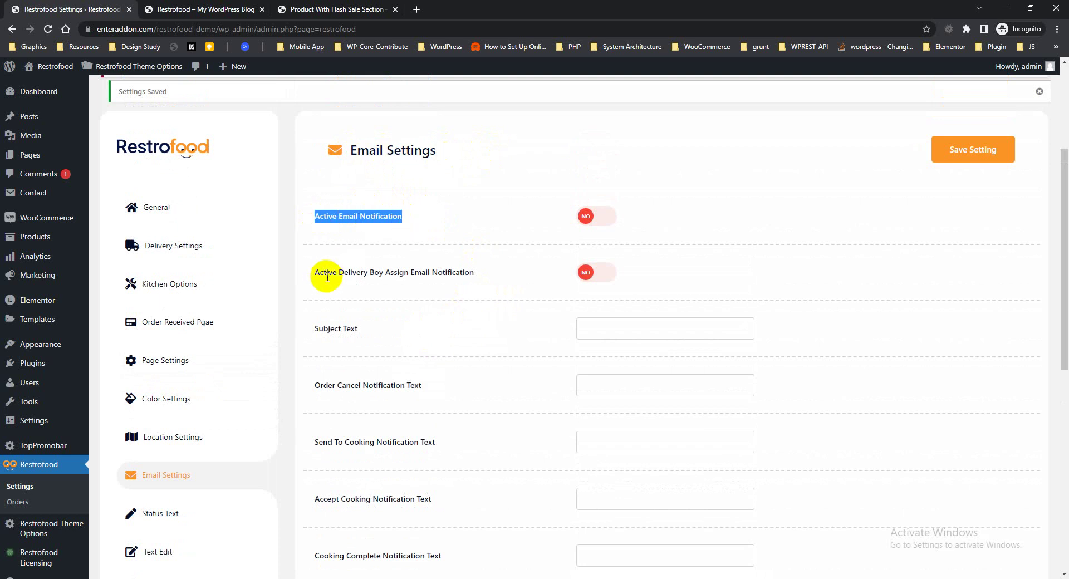
{"action": "left_click_drag", "start_coordinate": [317, 274], "coordinate": [463, 273]}
{"action": "scroll", "coordinate": [490, 273], "scroll_direction": "down", "scroll_amount": 2}
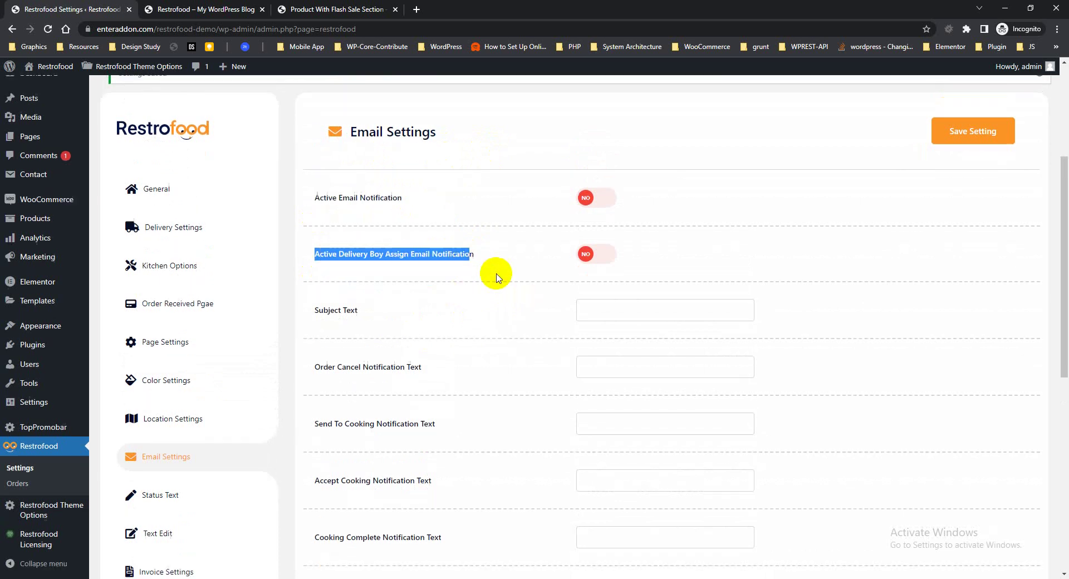
{"action": "left_click", "coordinate": [362, 260]}
{"action": "left_click_drag", "start_coordinate": [316, 254], "coordinate": [417, 261]}
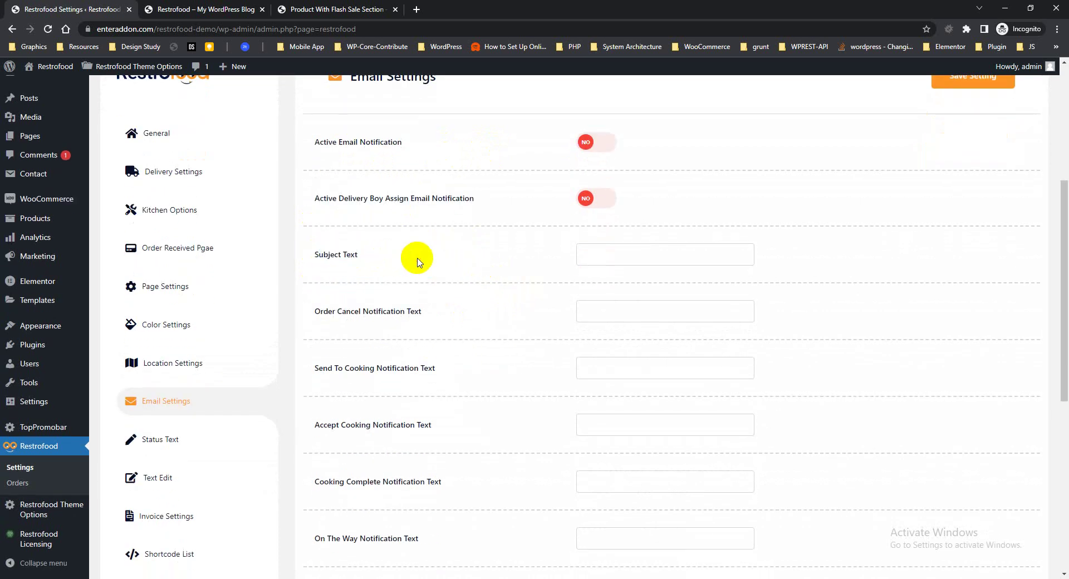
{"action": "scroll", "coordinate": [420, 262], "scroll_direction": "down", "scroll_amount": 6}
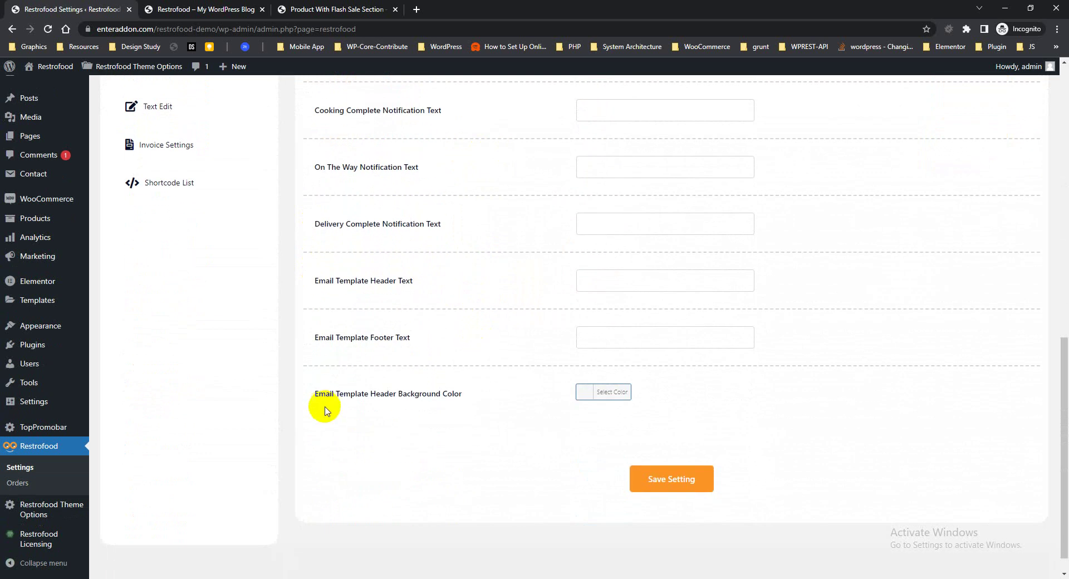
{"action": "scroll", "coordinate": [537, 369], "scroll_direction": "up", "scroll_amount": 6}
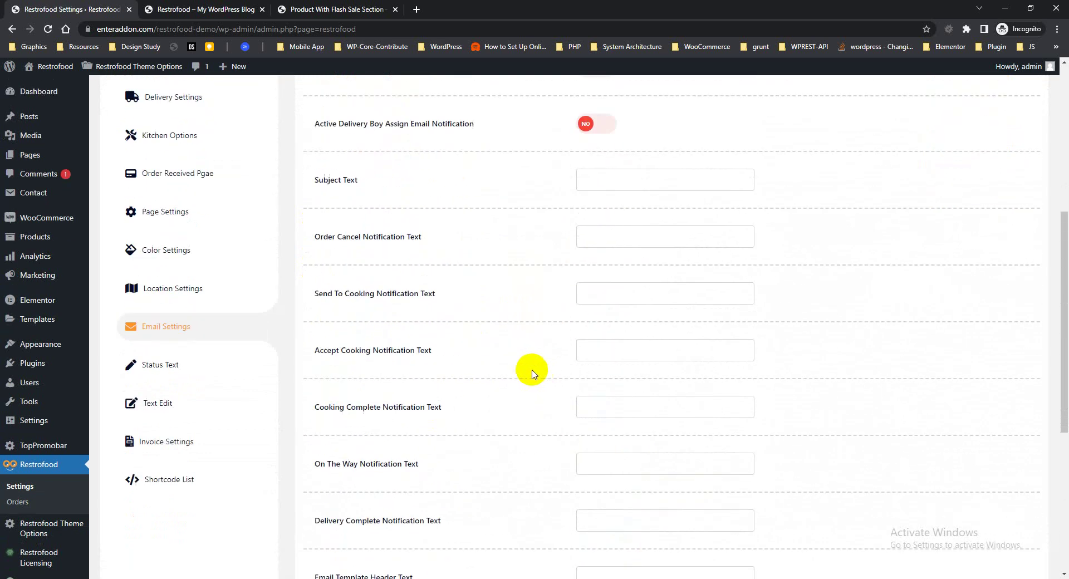
Open the Status Text section and examine the order status labels, from Order Cancel Text to Accepted Cooking Text
{"action": "left_click", "coordinate": [158, 443]}
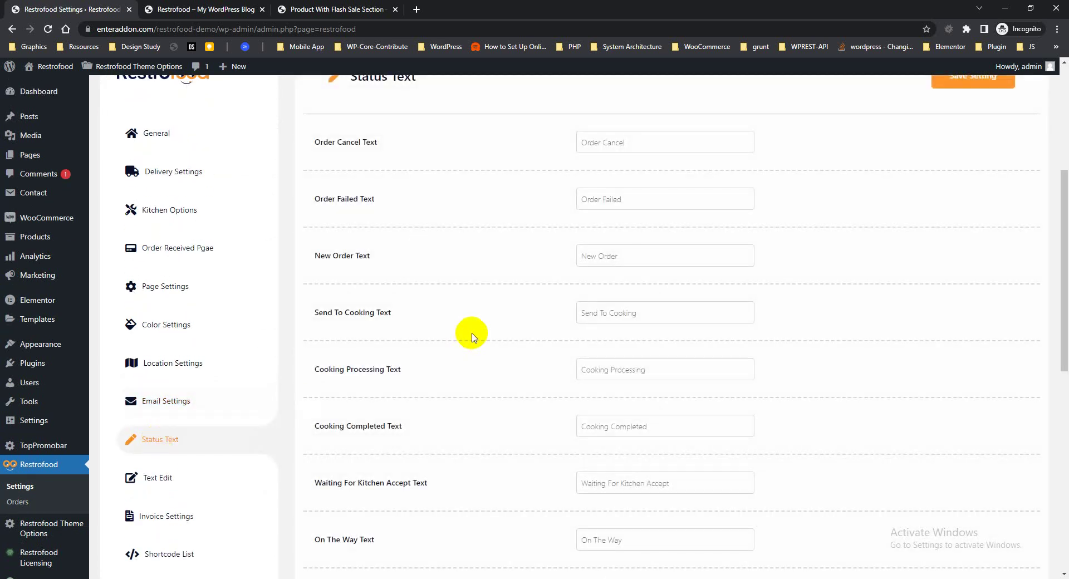
{"action": "scroll", "coordinate": [394, 284], "scroll_direction": "up", "scroll_amount": 1}
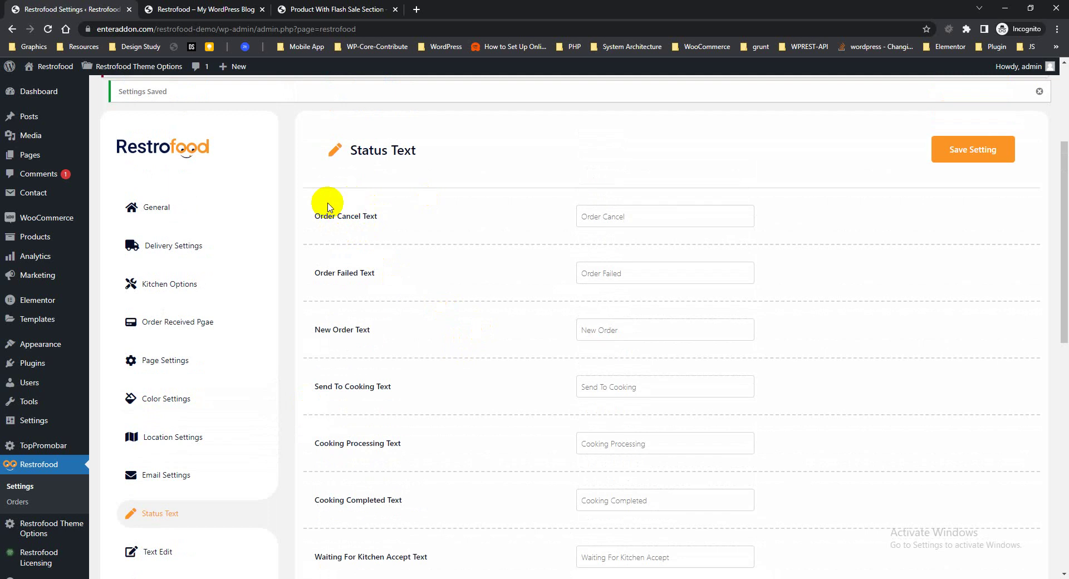
{"action": "left_click_drag", "start_coordinate": [396, 152], "coordinate": [408, 210]}
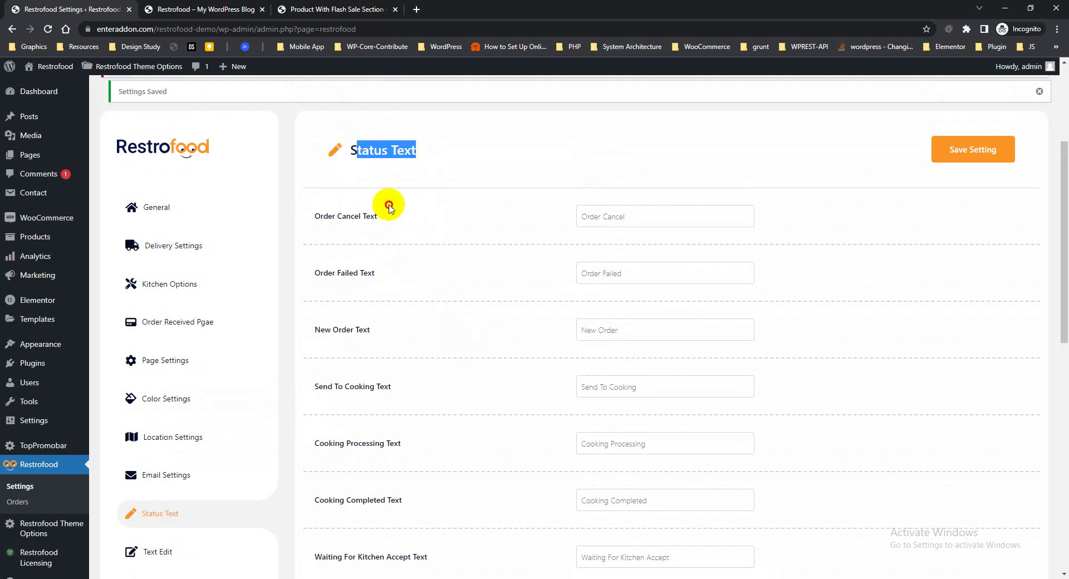
{"action": "left_click_drag", "start_coordinate": [312, 218], "coordinate": [388, 239]}
{"action": "left_click_drag", "start_coordinate": [311, 276], "coordinate": [379, 276]}
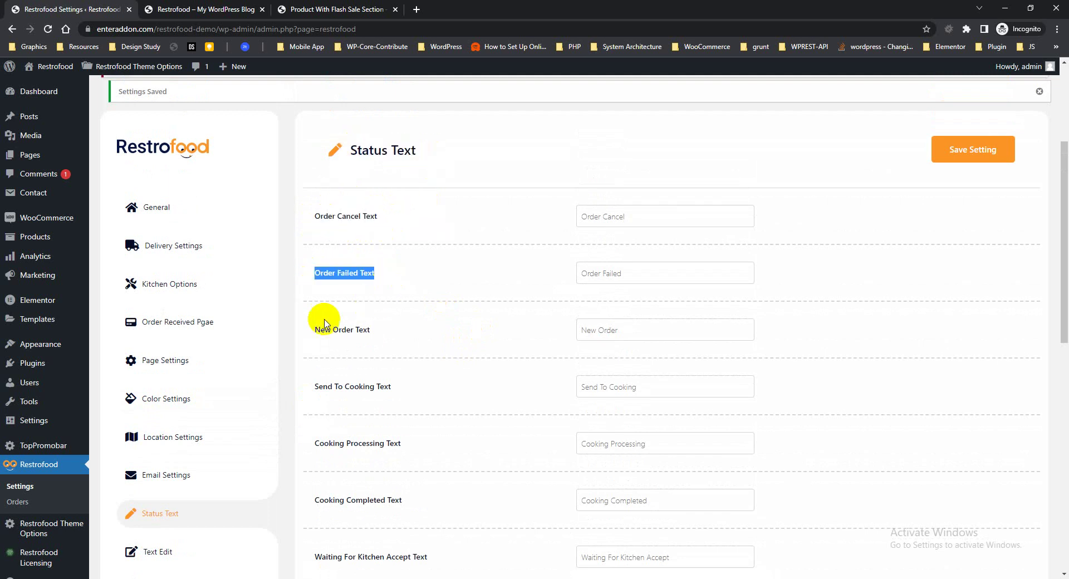
{"action": "left_click_drag", "start_coordinate": [315, 329], "coordinate": [394, 333]}
{"action": "scroll", "coordinate": [474, 296], "scroll_direction": "down", "scroll_amount": 1}
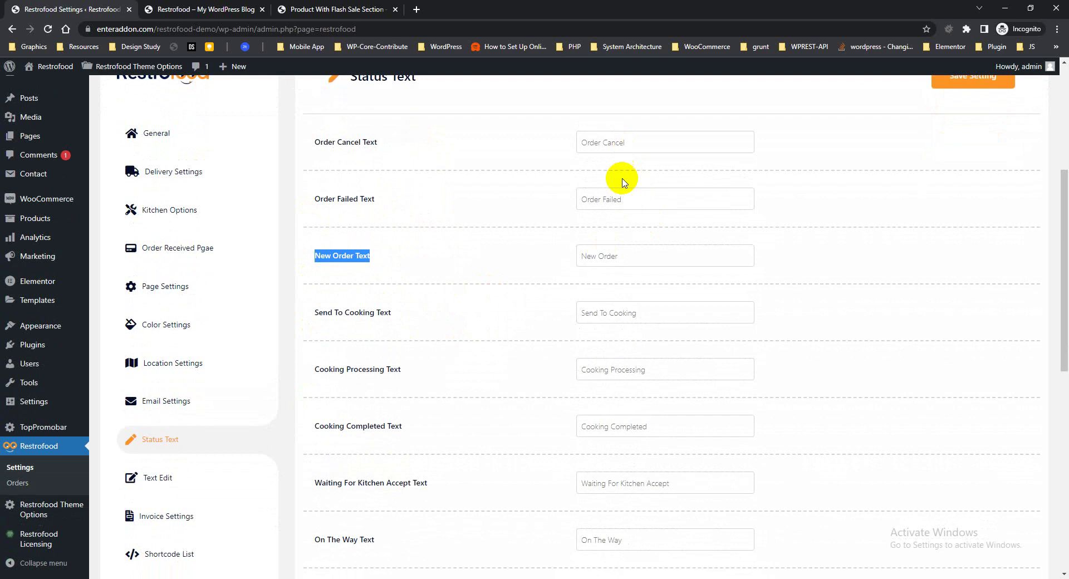
{"action": "scroll", "coordinate": [628, 378], "scroll_direction": "down", "scroll_amount": 1}
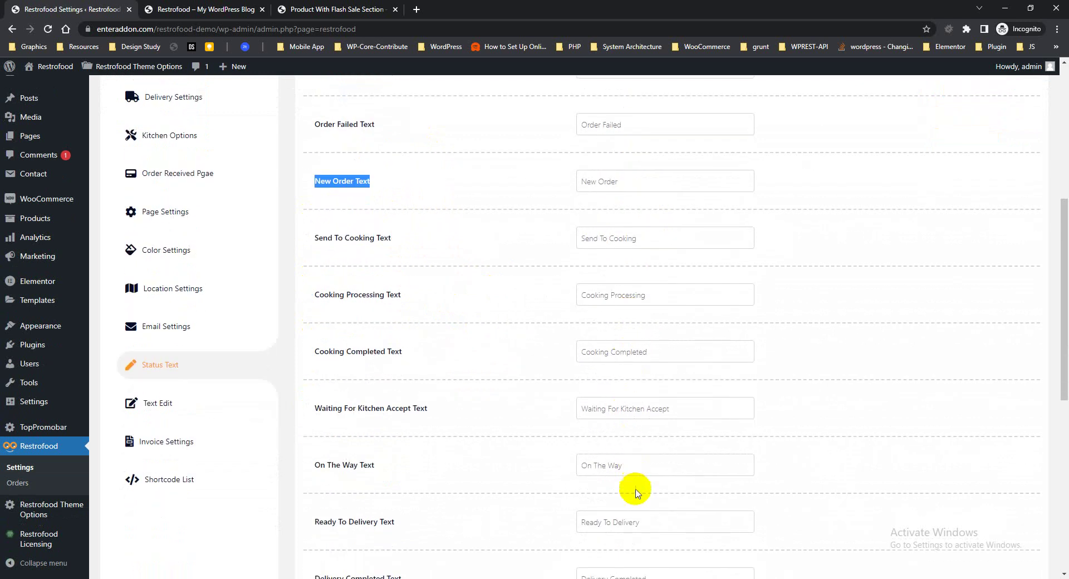
{"action": "scroll", "coordinate": [636, 520], "scroll_direction": "down", "scroll_amount": 1}
{"action": "scroll", "coordinate": [638, 521], "scroll_direction": "down", "scroll_amount": 1}
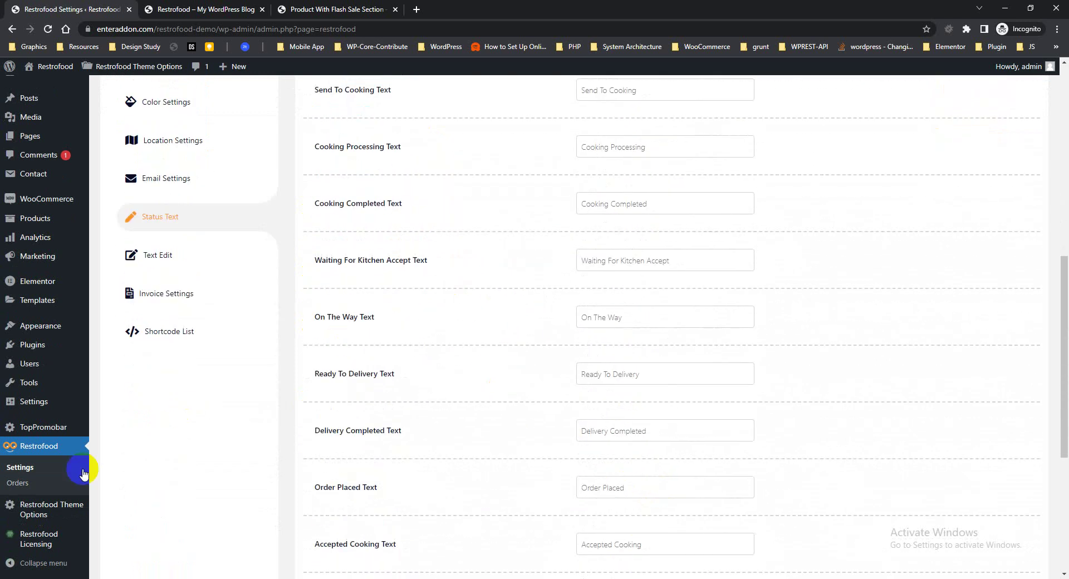
Open the Restrofood orders page, view the first order's details with its tracking status actions, and close them
{"action": "left_click", "coordinate": [13, 483]}
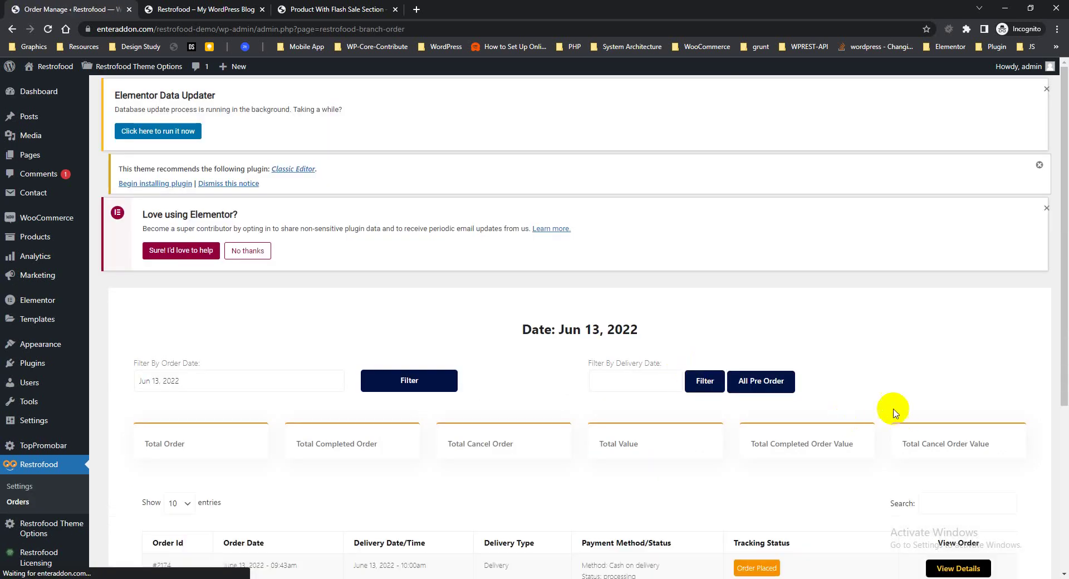
{"action": "scroll", "coordinate": [893, 413], "scroll_direction": "down", "scroll_amount": 3}
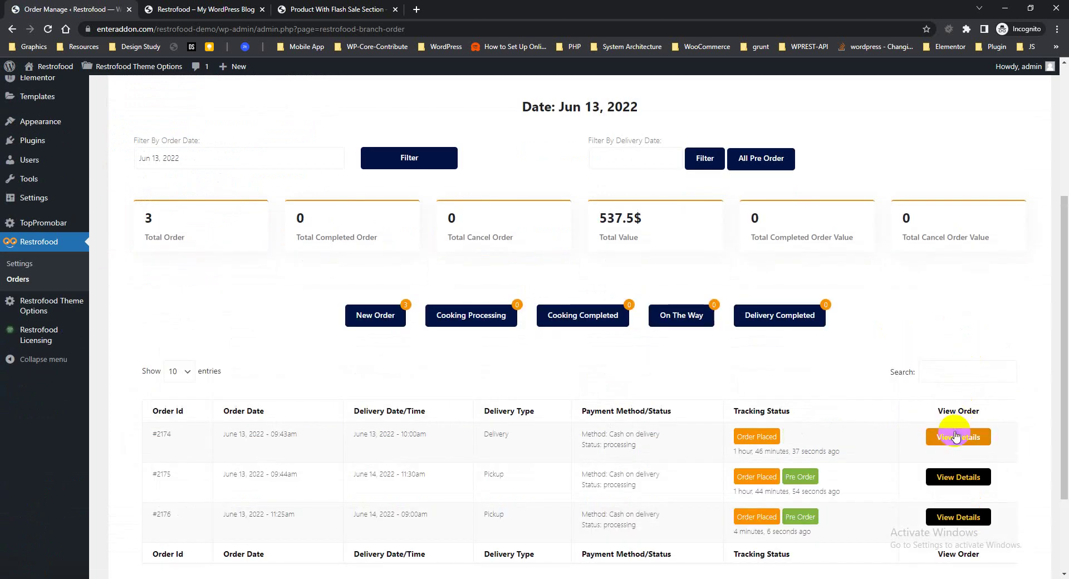
{"action": "left_click", "coordinate": [957, 439]}
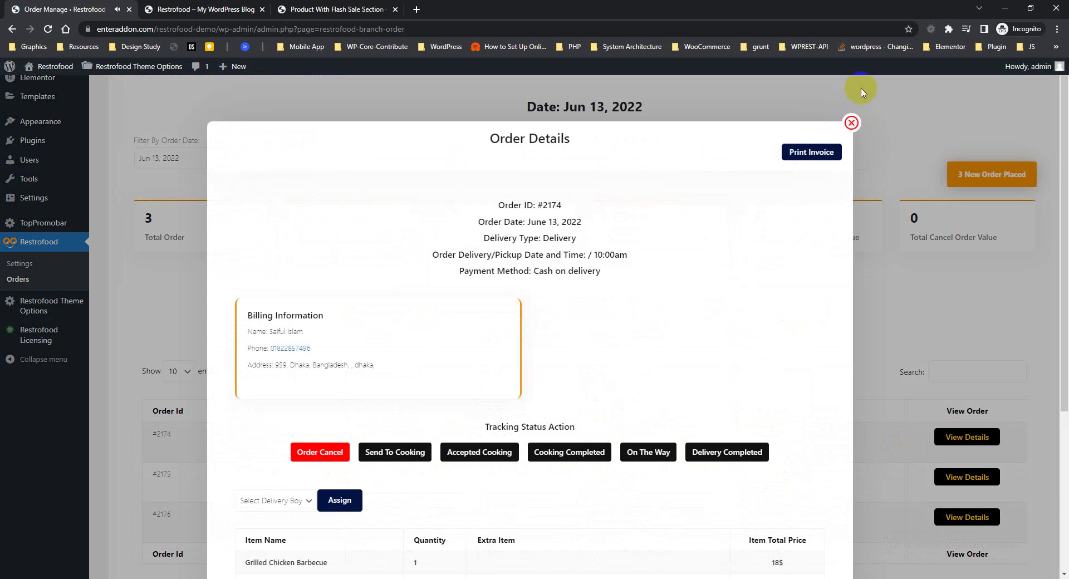
{"action": "left_click", "coordinate": [851, 122]}
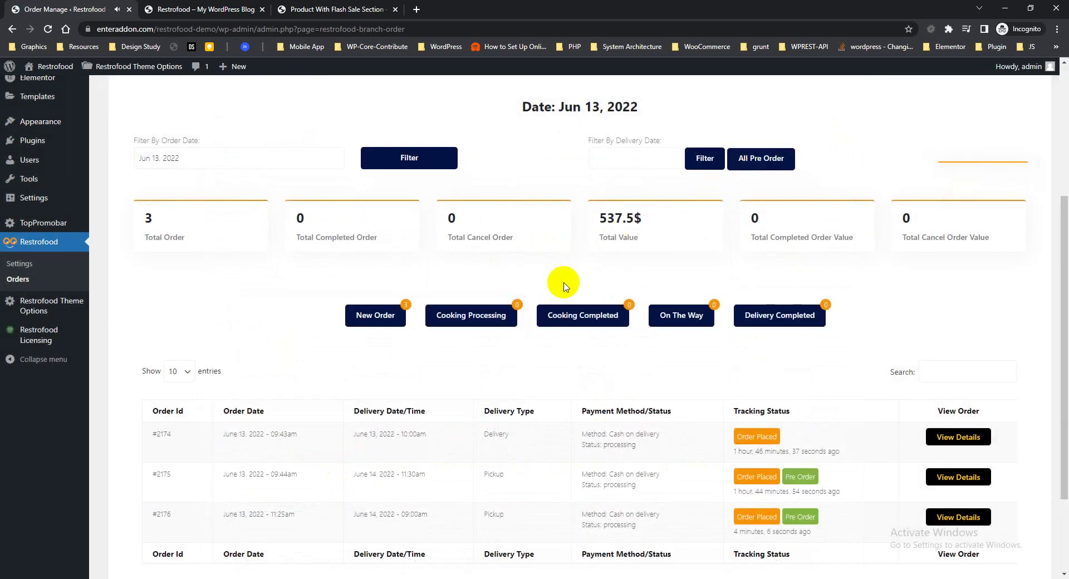
{"action": "scroll", "coordinate": [529, 289], "scroll_direction": "up", "scroll_amount": 3}
Return to the Restrofood settings and open the Text Edit section to examine the Category Nav Text option
{"action": "left_click", "coordinate": [30, 414]}
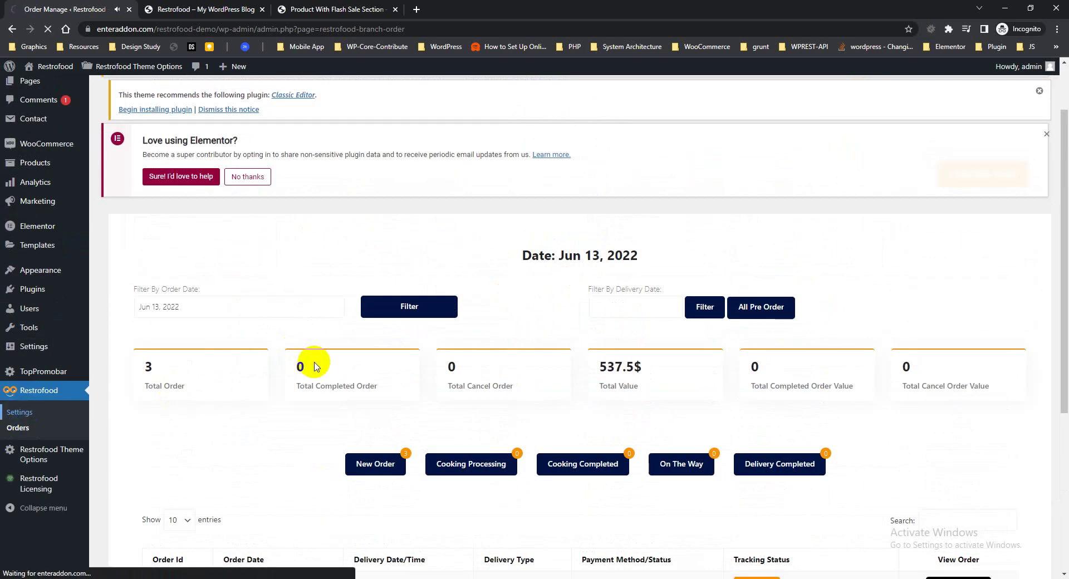
{"action": "scroll", "coordinate": [469, 277], "scroll_direction": "down", "scroll_amount": 3}
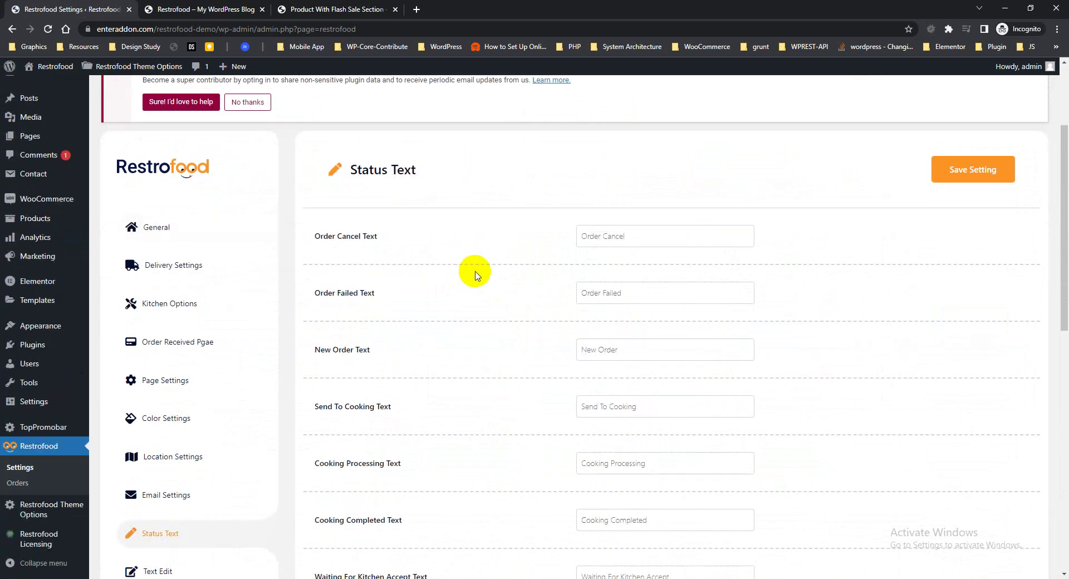
{"action": "scroll", "coordinate": [475, 275], "scroll_direction": "down", "scroll_amount": 5}
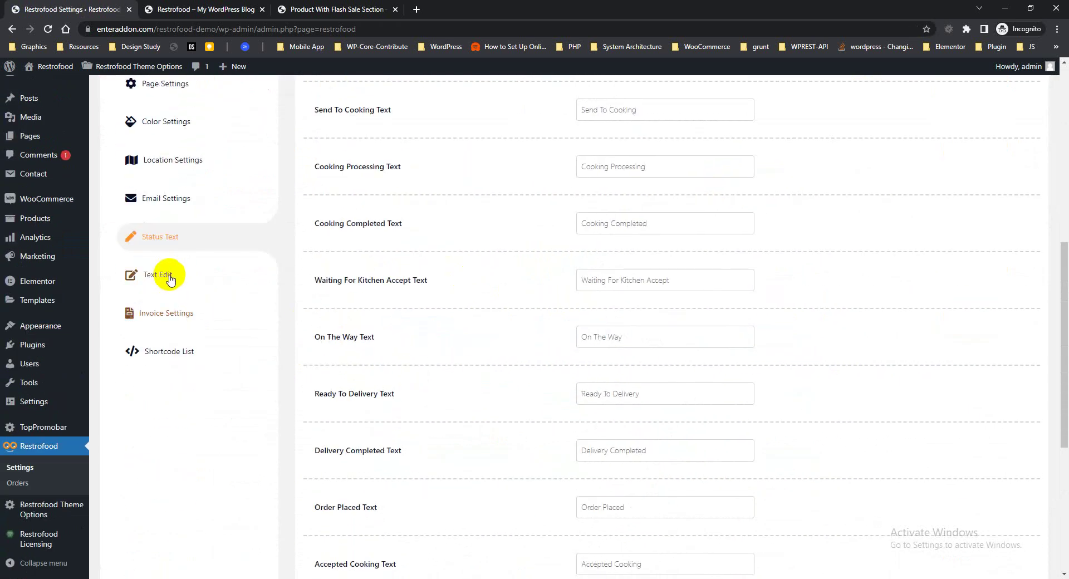
{"action": "left_click", "coordinate": [164, 276]}
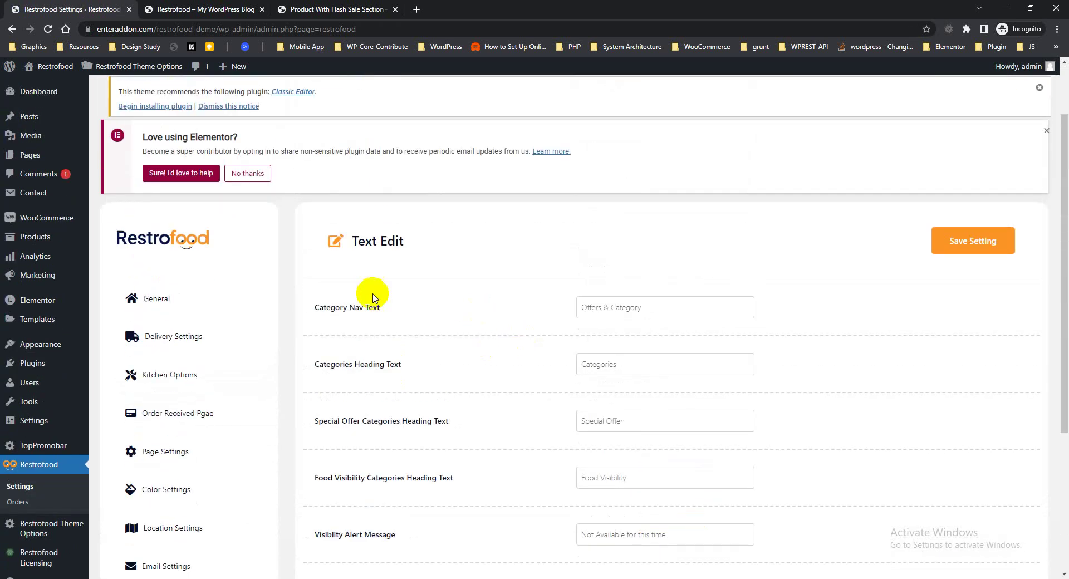
{"action": "left_click_drag", "start_coordinate": [317, 307], "coordinate": [384, 306]}
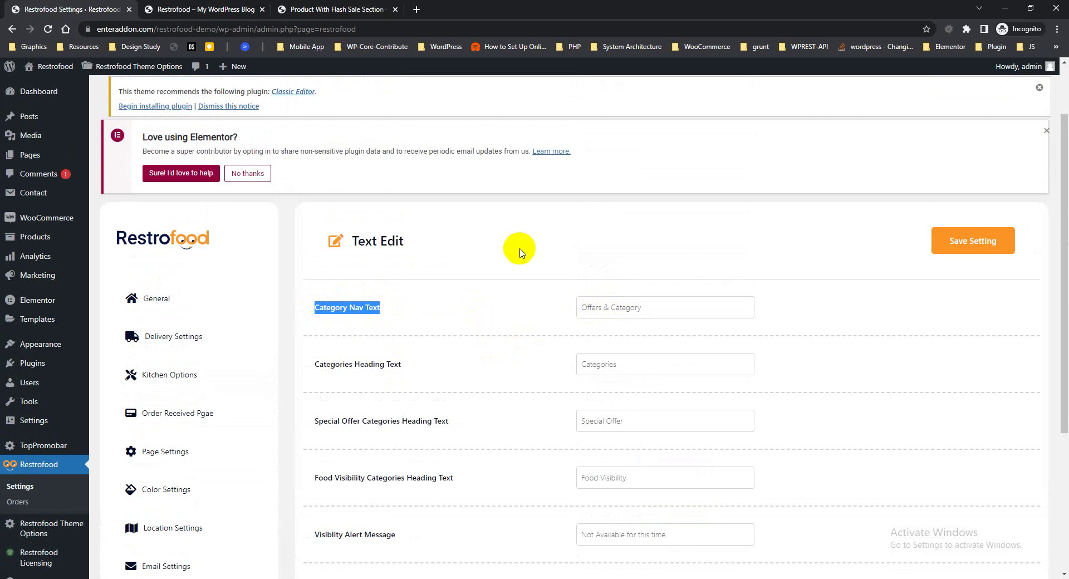
Switch to the storefront home page, close the popup, and locate the Offers & Category heading
{"action": "left_click", "coordinate": [241, 10]}
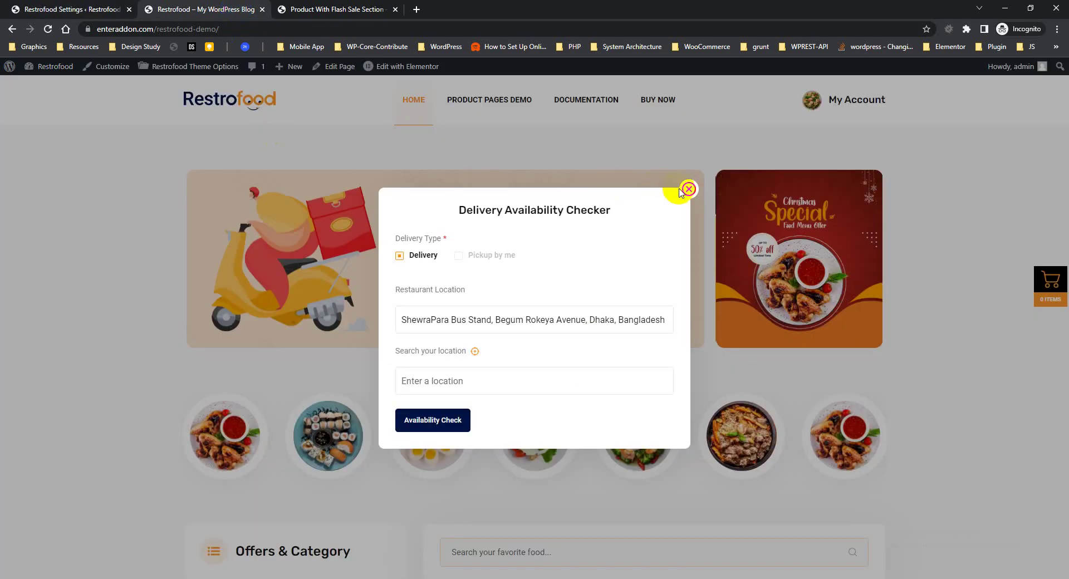
{"action": "left_click", "coordinate": [688, 190]}
{"action": "scroll", "coordinate": [401, 258], "scroll_direction": "down", "scroll_amount": 4}
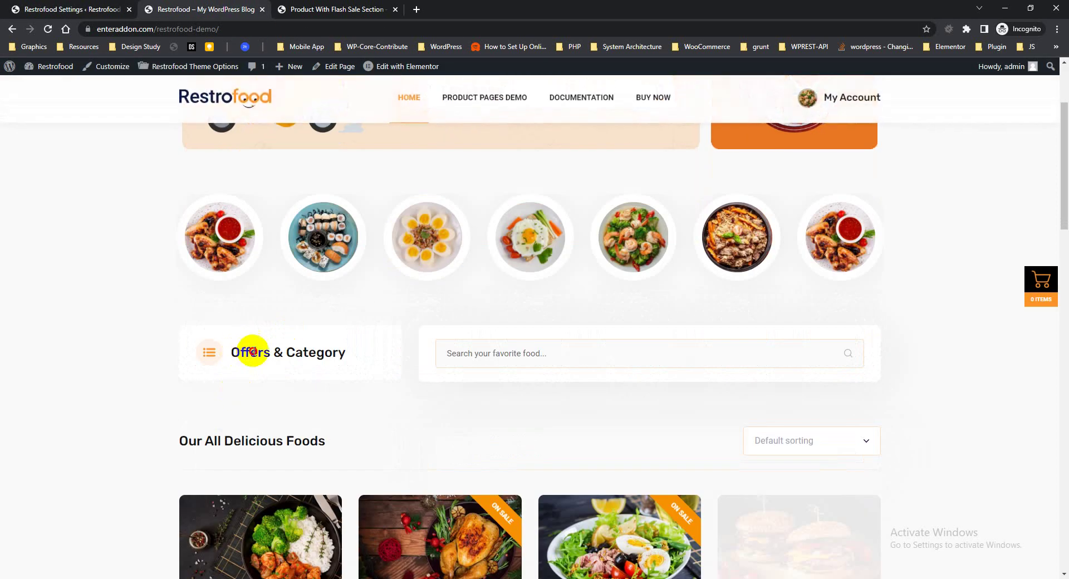
Return from the storefront to the Text Edit settings and examine the options from Categories Heading Text to Products Top Title Text
{"action": "left_click_drag", "start_coordinate": [251, 352], "coordinate": [343, 348]}
{"action": "left_click", "coordinate": [87, 69]}
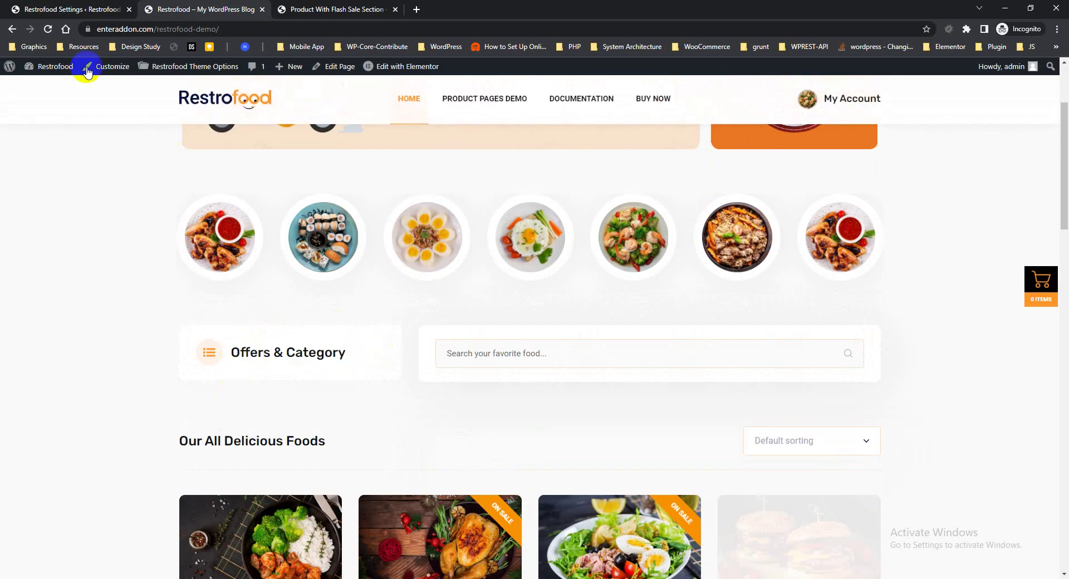
{"action": "left_click", "coordinate": [74, 8]}
{"action": "scroll", "coordinate": [305, 129], "scroll_direction": "down", "scroll_amount": 4}
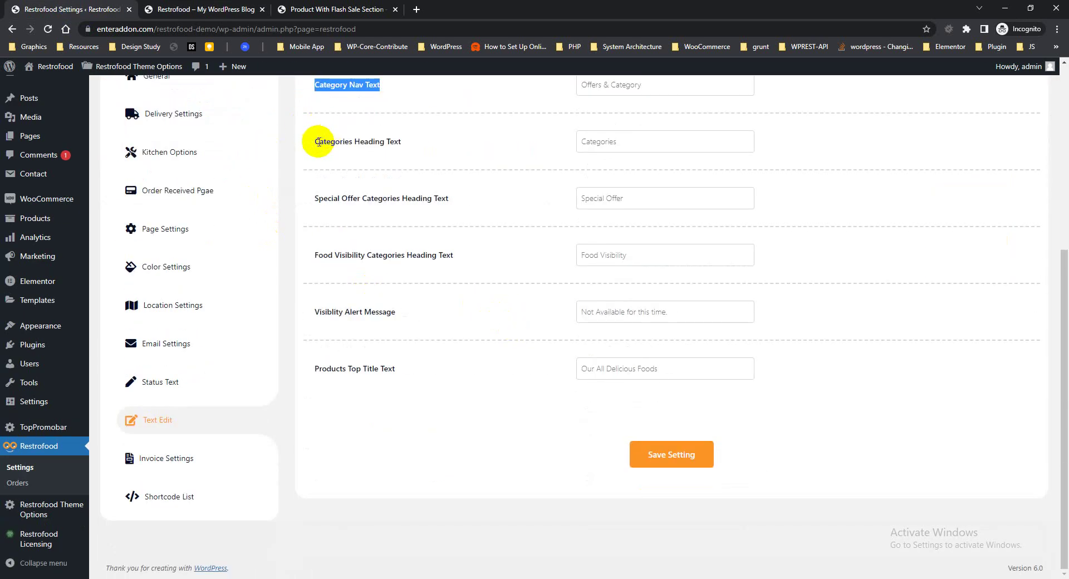
{"action": "left_click_drag", "start_coordinate": [318, 143], "coordinate": [416, 144]}
{"action": "left_click_drag", "start_coordinate": [316, 194], "coordinate": [454, 201]}
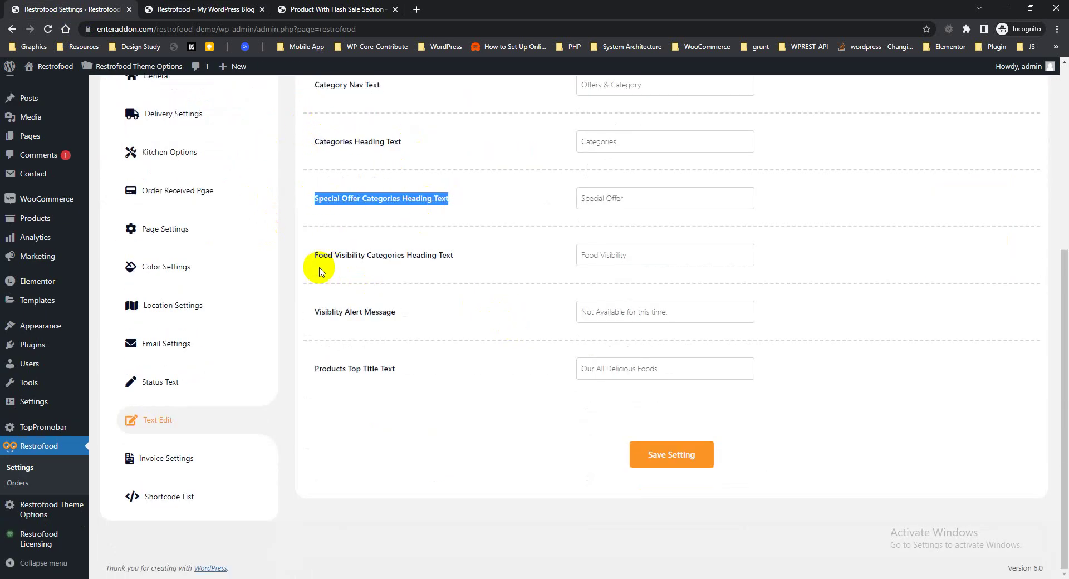
{"action": "left_click_drag", "start_coordinate": [318, 255], "coordinate": [456, 256]}
{"action": "left_click_drag", "start_coordinate": [323, 311], "coordinate": [426, 313]}
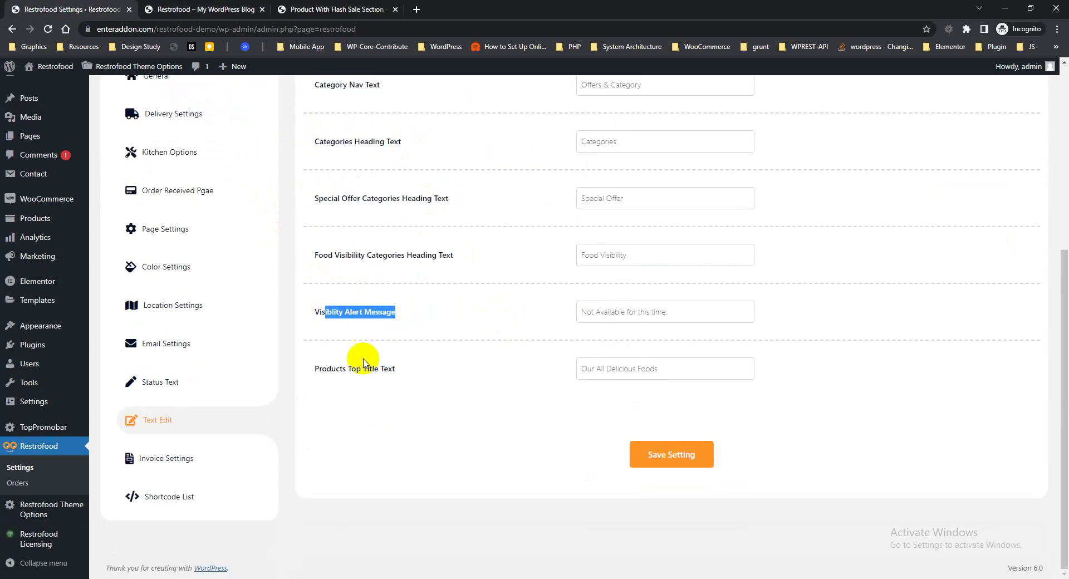
{"action": "left_click_drag", "start_coordinate": [316, 368], "coordinate": [425, 379]}
{"action": "left_click", "coordinate": [468, 399]}
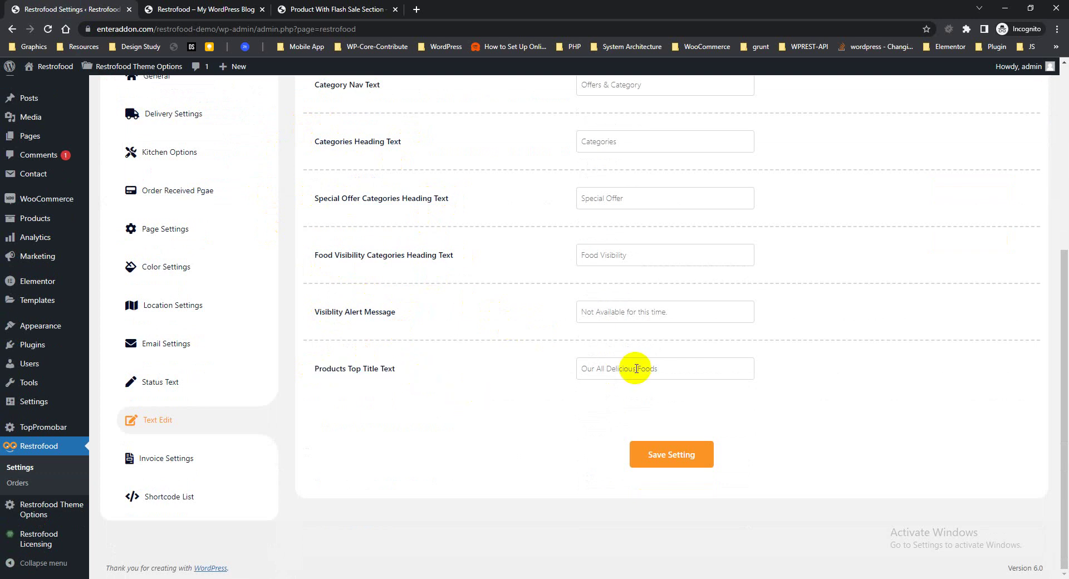
Open the Invoice Settings section and examine the Invoice Type choices, logo upload, header restaurant name and address, and footer text options
{"action": "left_click", "coordinate": [192, 458]}
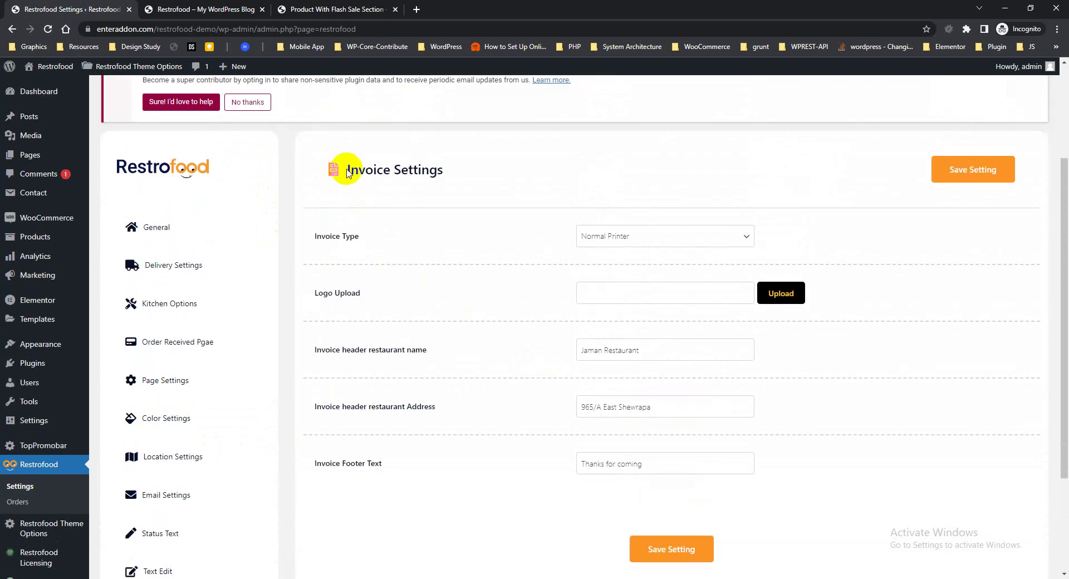
{"action": "left_click_drag", "start_coordinate": [347, 173], "coordinate": [452, 176]}
{"action": "left_click", "coordinate": [657, 236]}
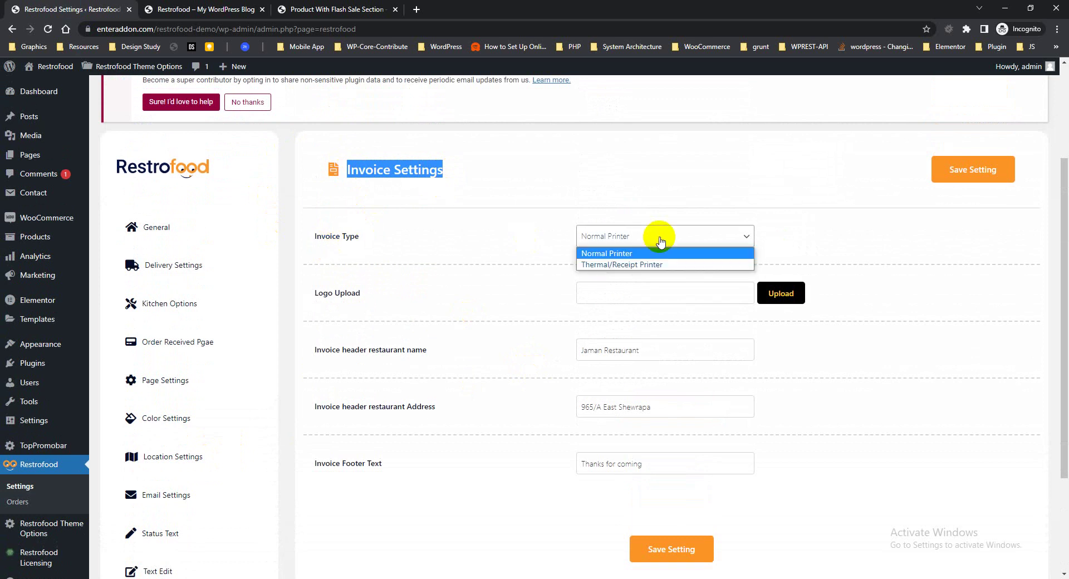
{"action": "left_click", "coordinate": [434, 268]}
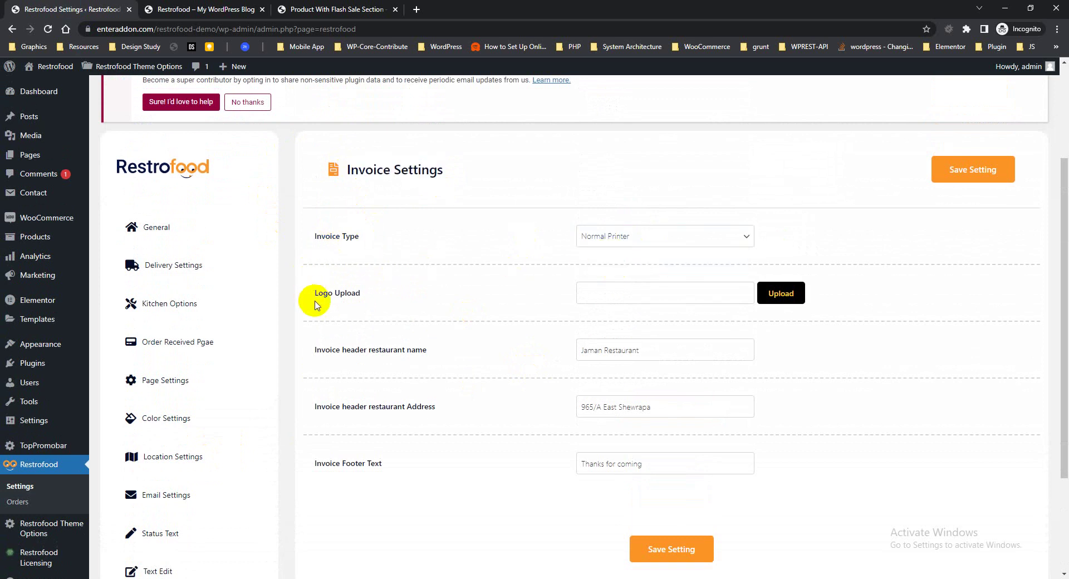
{"action": "left_click_drag", "start_coordinate": [317, 293], "coordinate": [393, 305]}
{"action": "left_click_drag", "start_coordinate": [313, 349], "coordinate": [407, 378]}
{"action": "left_click_drag", "start_coordinate": [342, 407], "coordinate": [437, 407]}
{"action": "left_click_drag", "start_coordinate": [332, 463], "coordinate": [424, 462]}
{"action": "left_click", "coordinate": [610, 322]}
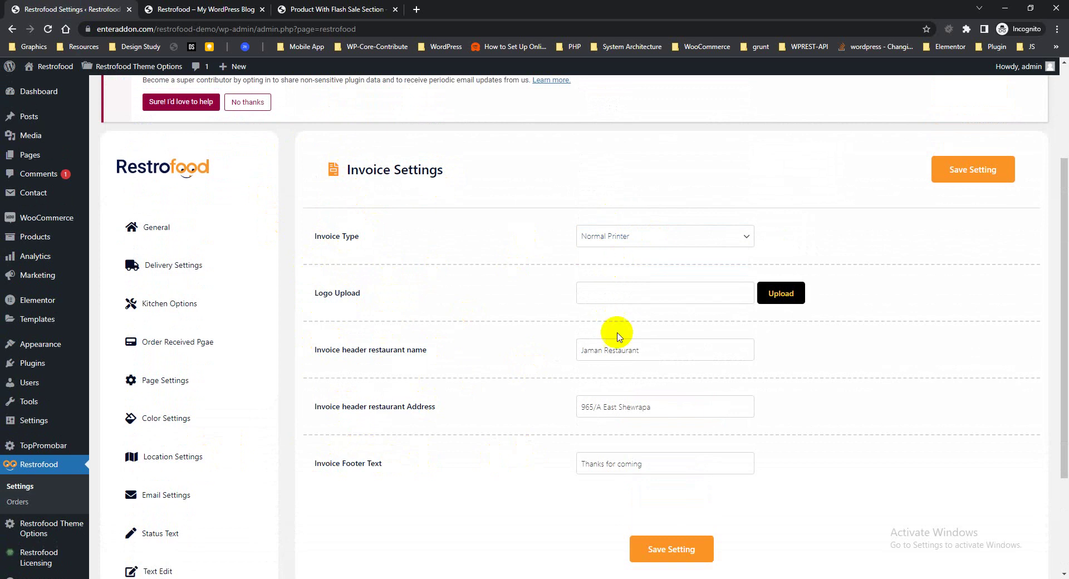
Open the Restrofood orders page, view the first order's details and bring up the print preview of its invoice
{"action": "left_click", "coordinate": [61, 494]}
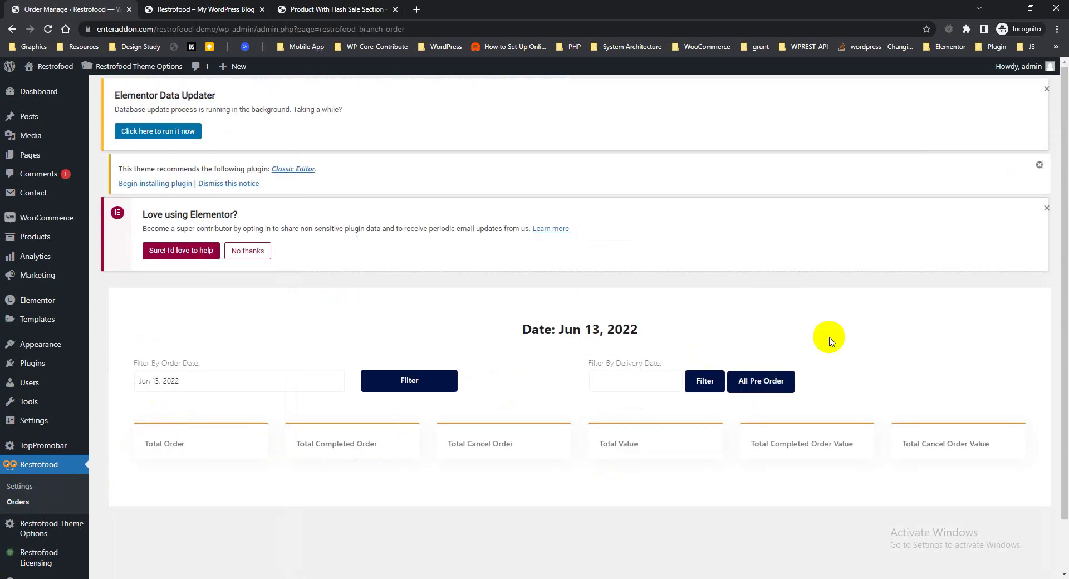
{"action": "scroll", "coordinate": [823, 339], "scroll_direction": "down", "scroll_amount": 3}
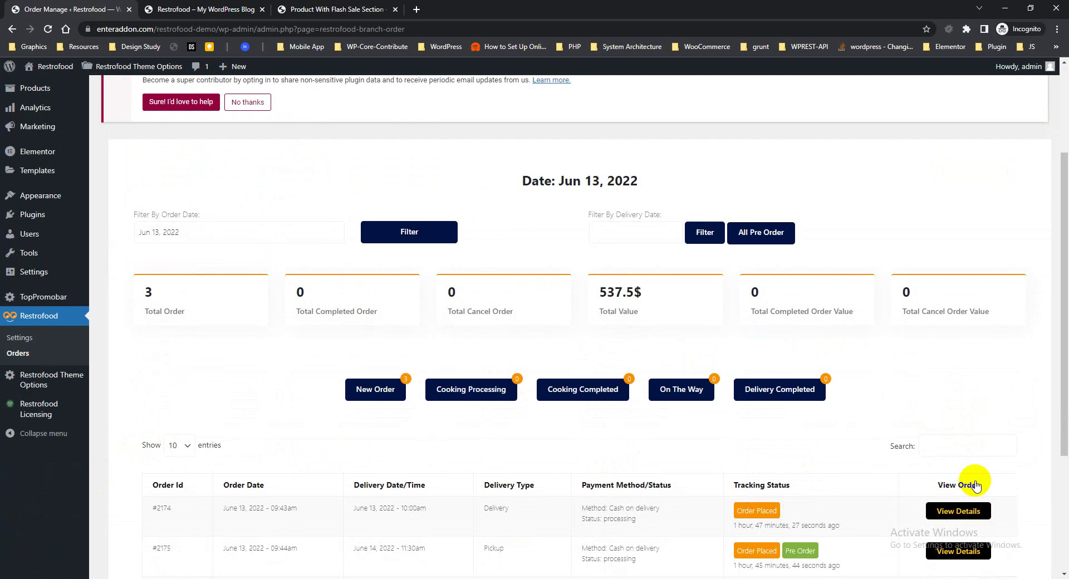
{"action": "scroll", "coordinate": [975, 486], "scroll_direction": "down", "scroll_amount": 3}
{"action": "left_click", "coordinate": [954, 364]}
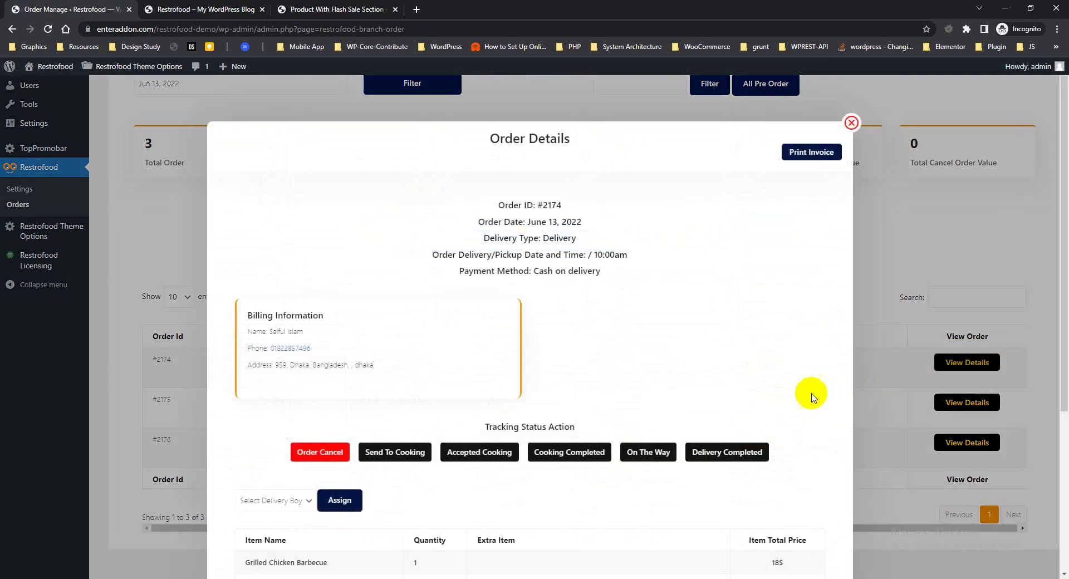
{"action": "left_click", "coordinate": [801, 153]}
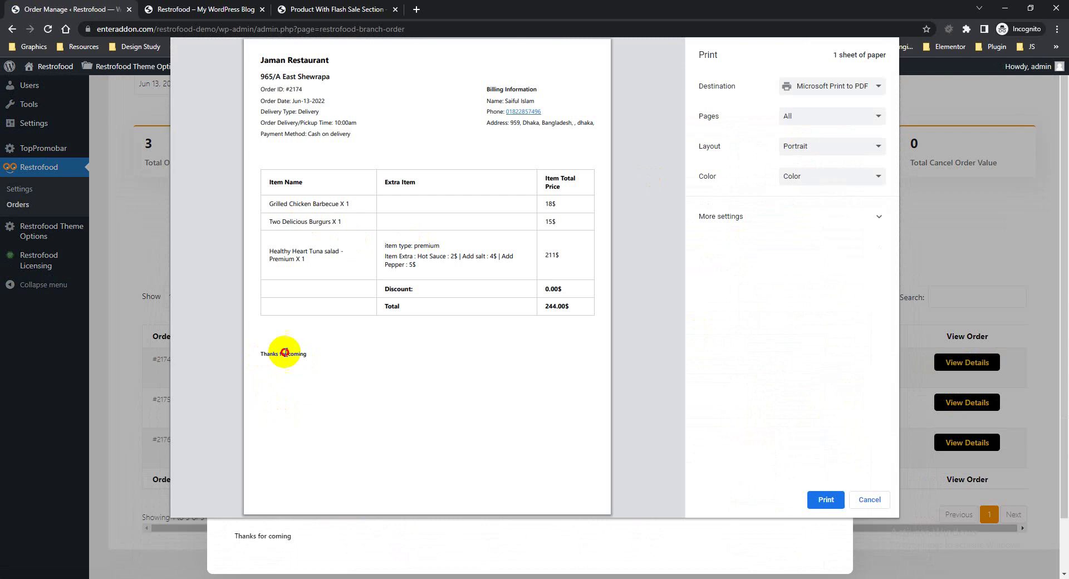
Check the footer text, restaurant name and address on the invoice preview, then cancel printing and close the order details
{"action": "triple_click", "coordinate": [285, 352]}
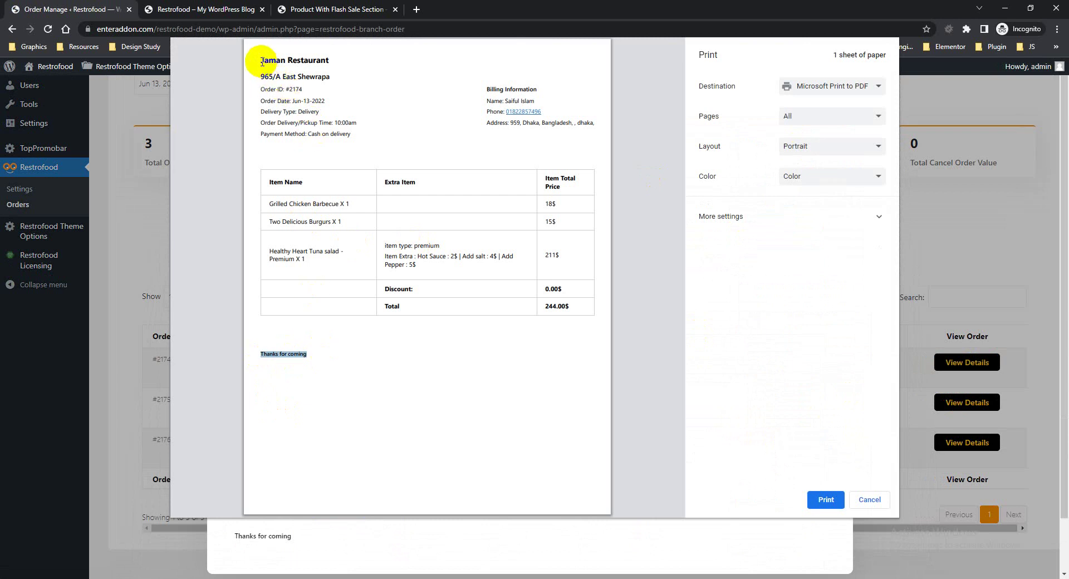
{"action": "left_click_drag", "start_coordinate": [261, 61], "coordinate": [328, 61]}
{"action": "left_click_drag", "start_coordinate": [262, 77], "coordinate": [328, 78]}
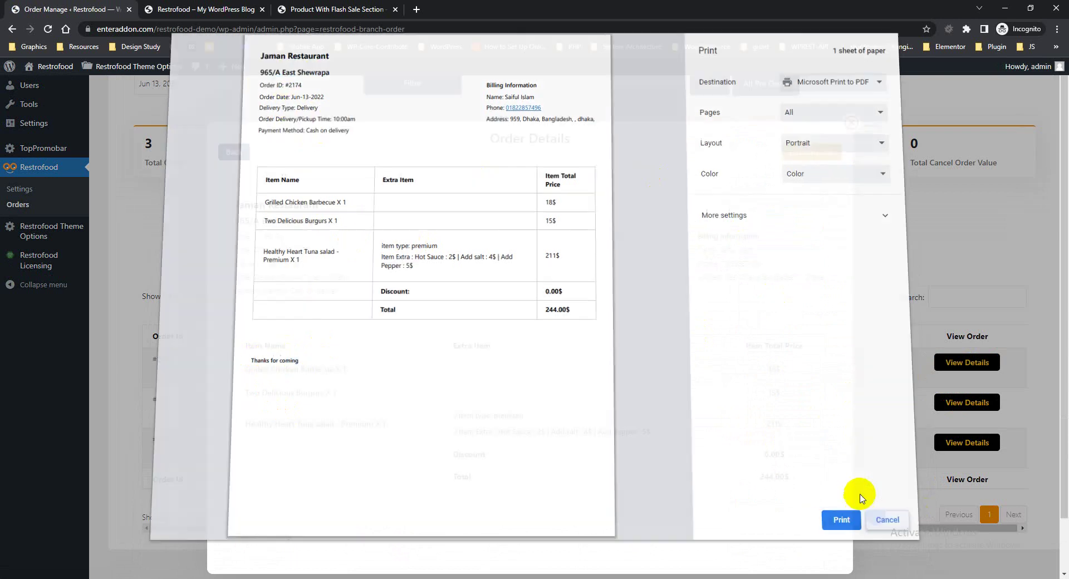
{"action": "left_click", "coordinate": [861, 501]}
{"action": "scroll", "coordinate": [760, 295], "scroll_direction": "up", "scroll_amount": 1}
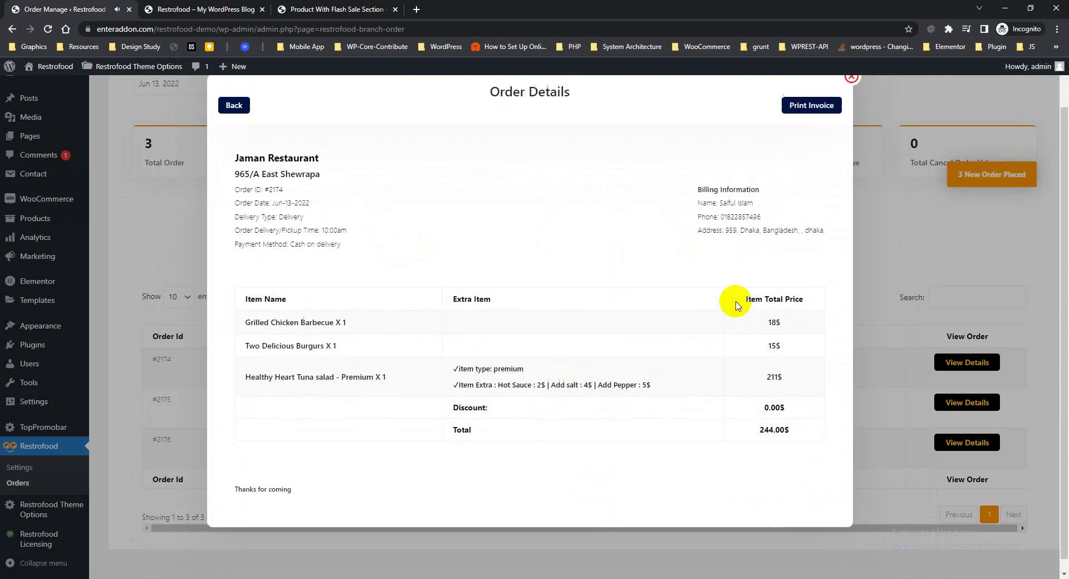
{"action": "left_click", "coordinate": [851, 123]}
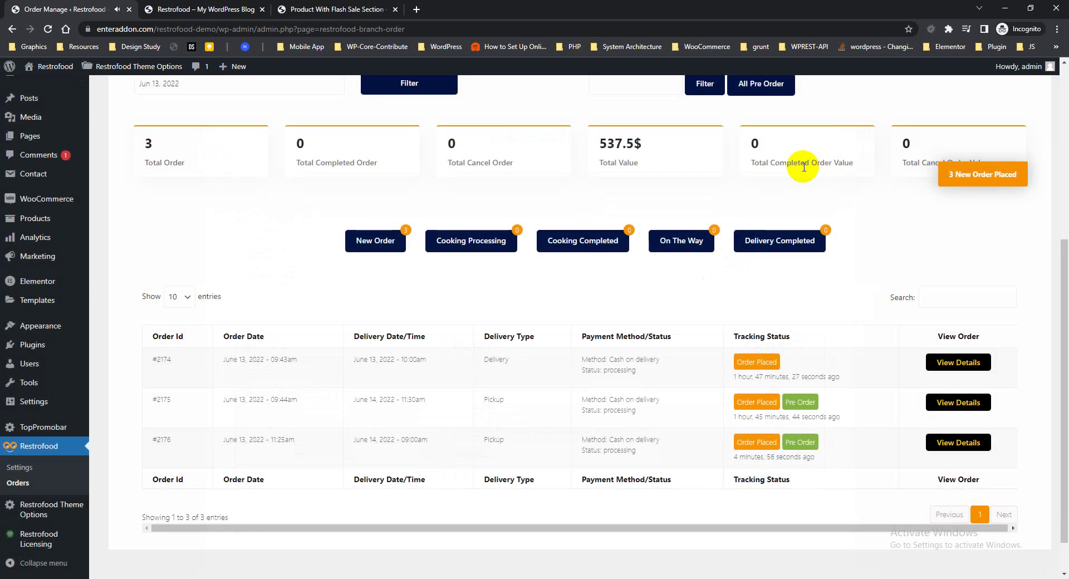
Return to the Restrofood settings and open the Shortcode List section down to the Shortcode Generator
{"action": "left_click", "coordinate": [20, 468]}
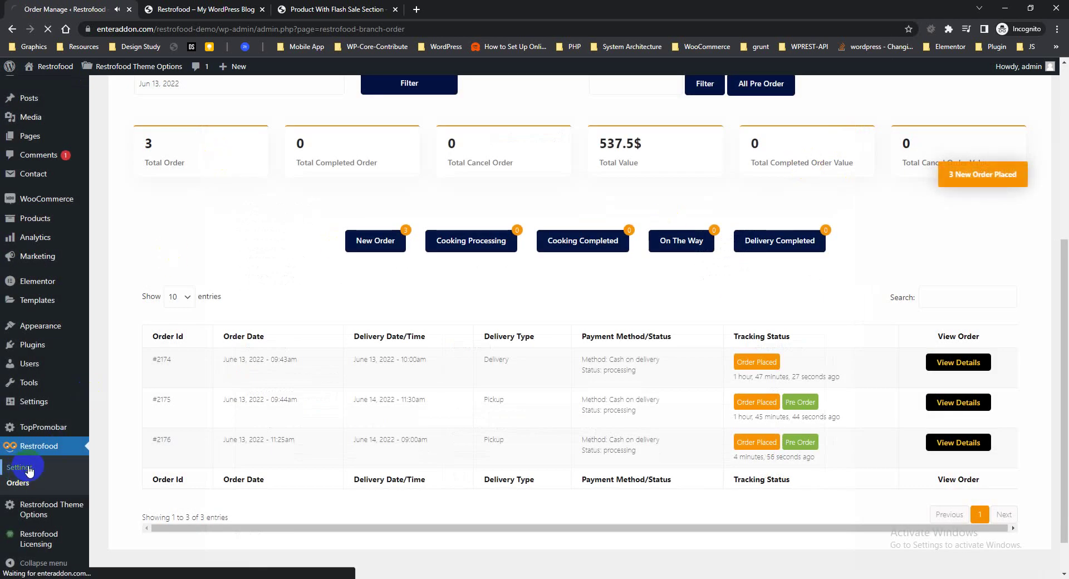
{"action": "scroll", "coordinate": [544, 314], "scroll_direction": "down", "scroll_amount": 3}
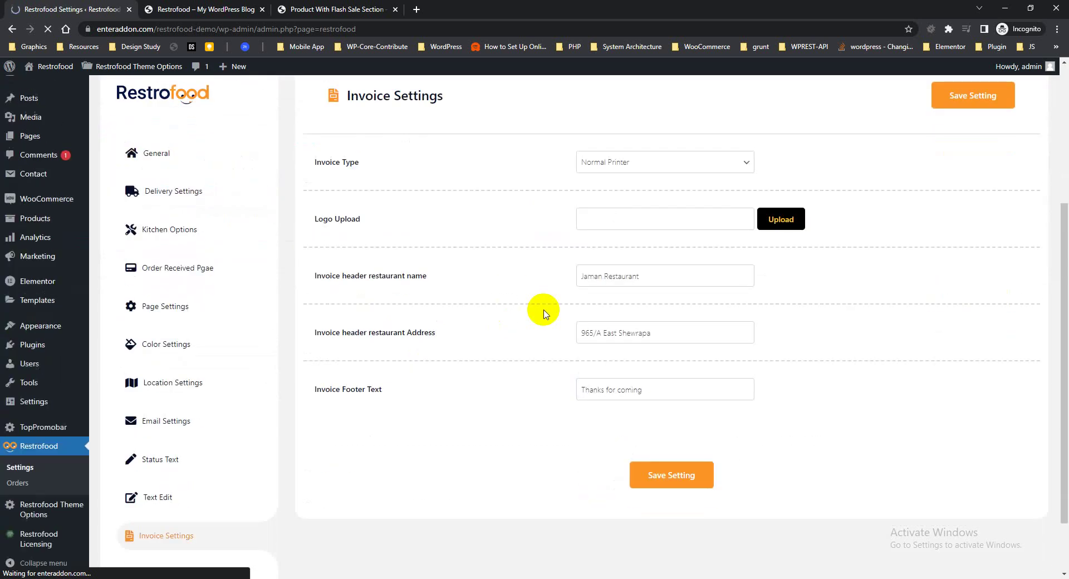
{"action": "scroll", "coordinate": [538, 322], "scroll_direction": "up", "scroll_amount": 4}
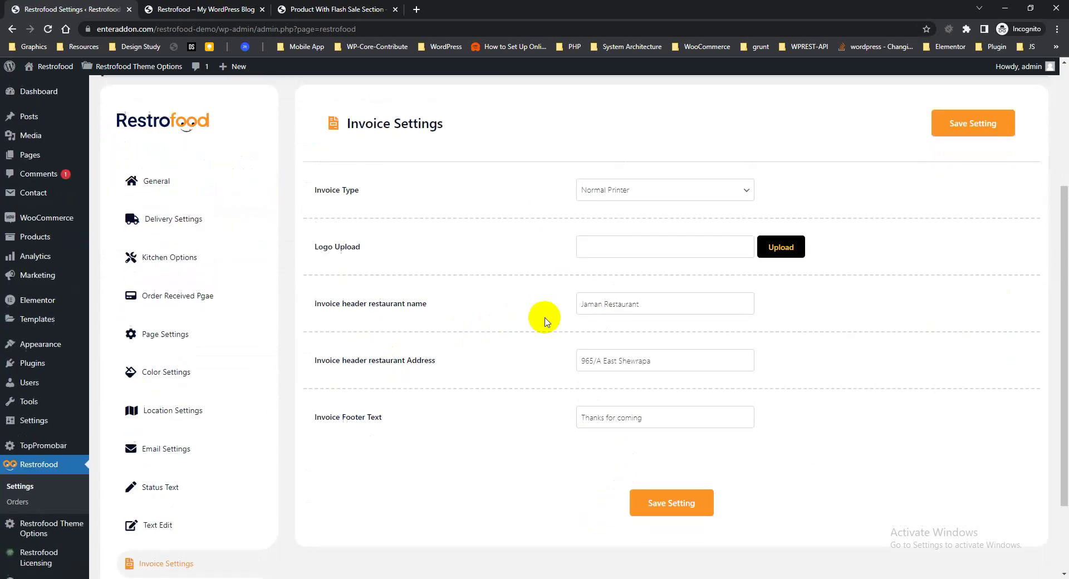
{"action": "scroll", "coordinate": [544, 315], "scroll_direction": "down", "scroll_amount": 5}
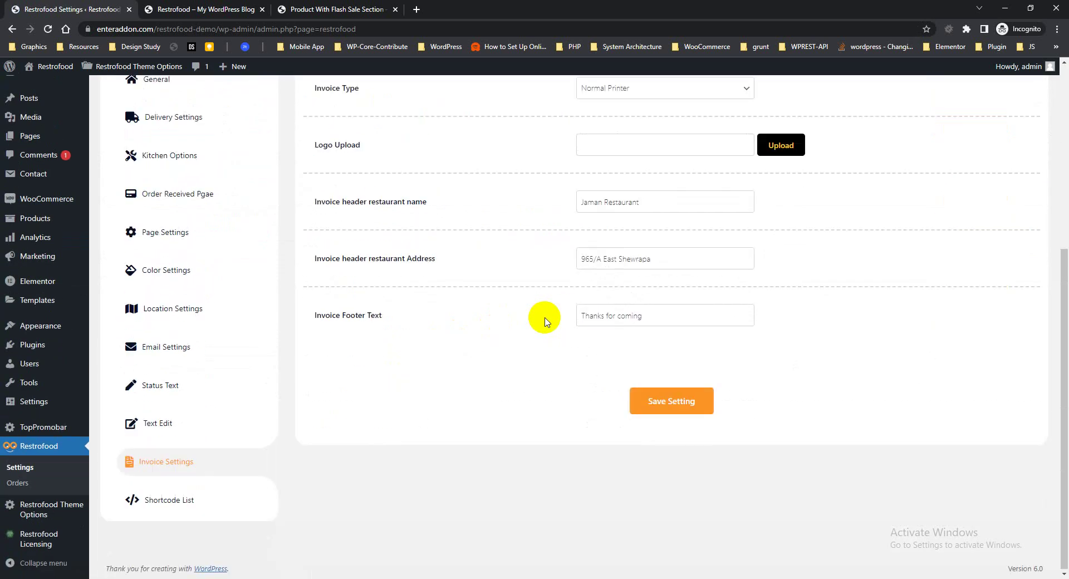
{"action": "left_click", "coordinate": [174, 499]}
{"action": "scroll", "coordinate": [521, 251], "scroll_direction": "down", "scroll_amount": 2}
Set the Shortcode Generator to create a Products shortcode with the Grid layout type
{"action": "left_click", "coordinate": [371, 370]}
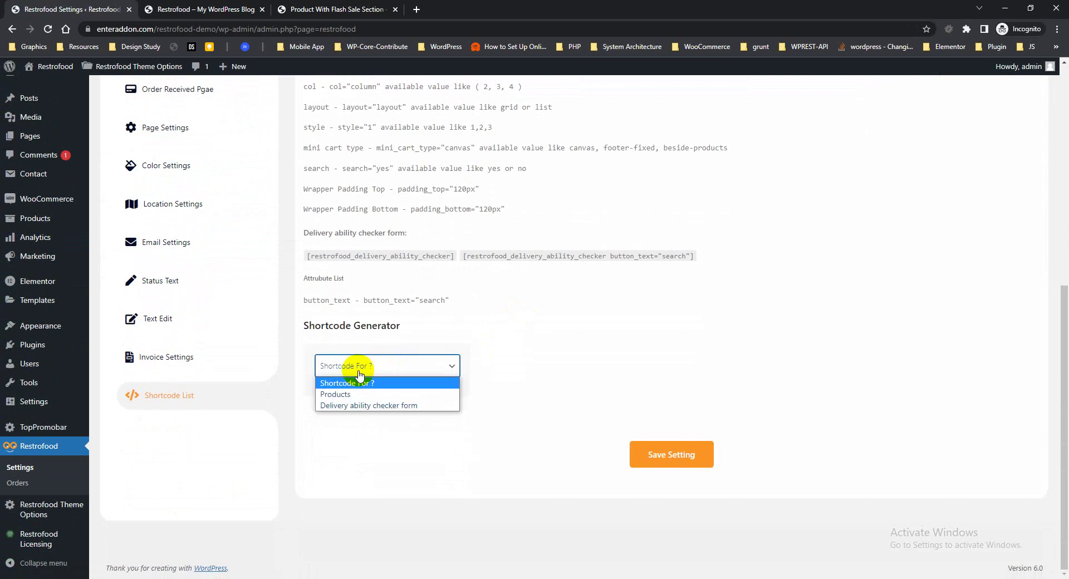
{"action": "key", "text": "Escape"}
{"action": "key", "text": "Down"}
{"action": "scroll", "coordinate": [561, 310], "scroll_direction": "down", "scroll_amount": 3}
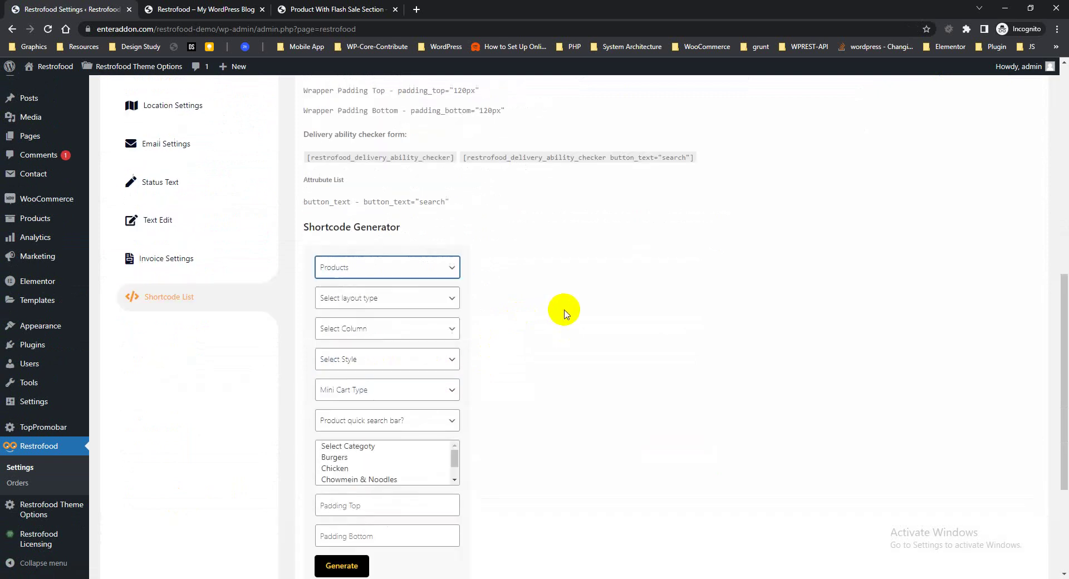
{"action": "left_click", "coordinate": [387, 249]}
{"action": "left_click", "coordinate": [364, 277]}
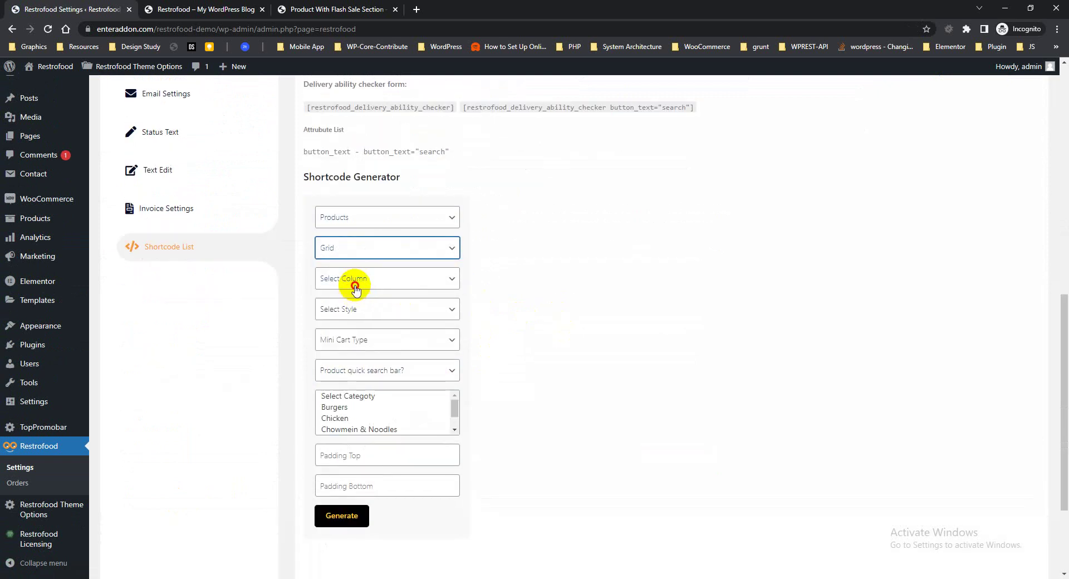
Set the products shortcode to 2 Column, Style 2 and the Canvas Modal mini cart type
{"action": "left_click", "coordinate": [354, 278]}
{"action": "left_click", "coordinate": [346, 319]}
{"action": "left_click", "coordinate": [346, 315]}
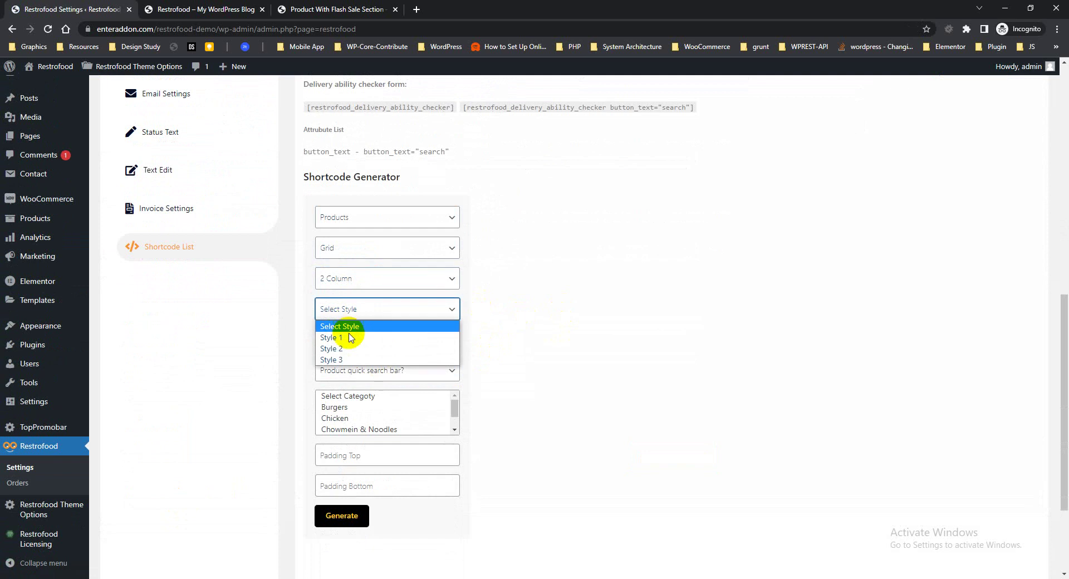
{"action": "left_click", "coordinate": [351, 350]}
{"action": "left_click", "coordinate": [363, 339]}
{"action": "left_click", "coordinate": [345, 371]}
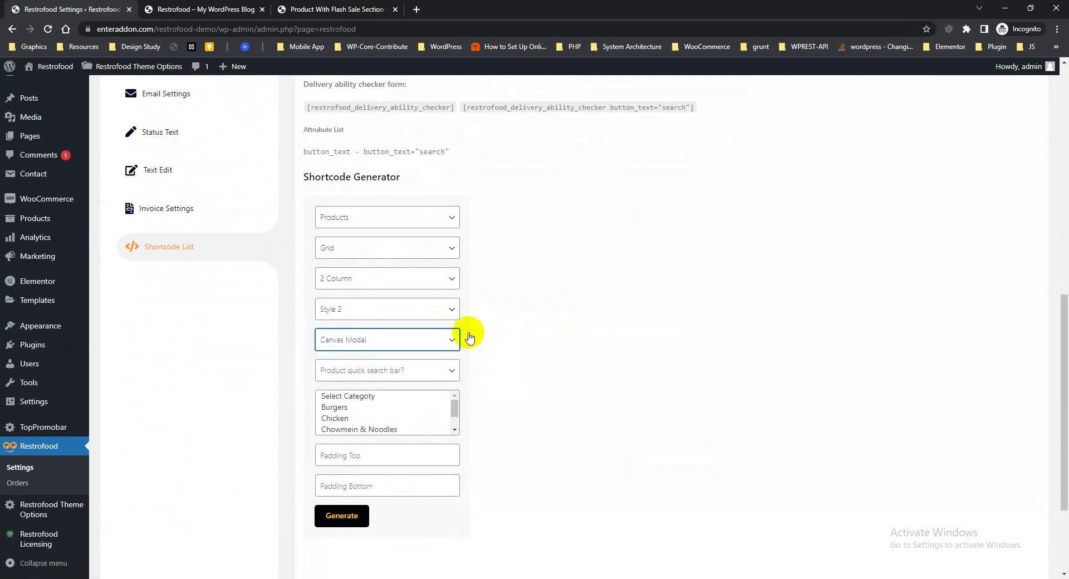
Enable the product quick search bar with Yes and select the categories Chicken, Chowmein & Noodles, Fish and Salad
{"action": "scroll", "coordinate": [466, 334], "scroll_direction": "down", "scroll_amount": 3}
{"action": "left_click", "coordinate": [362, 226]}
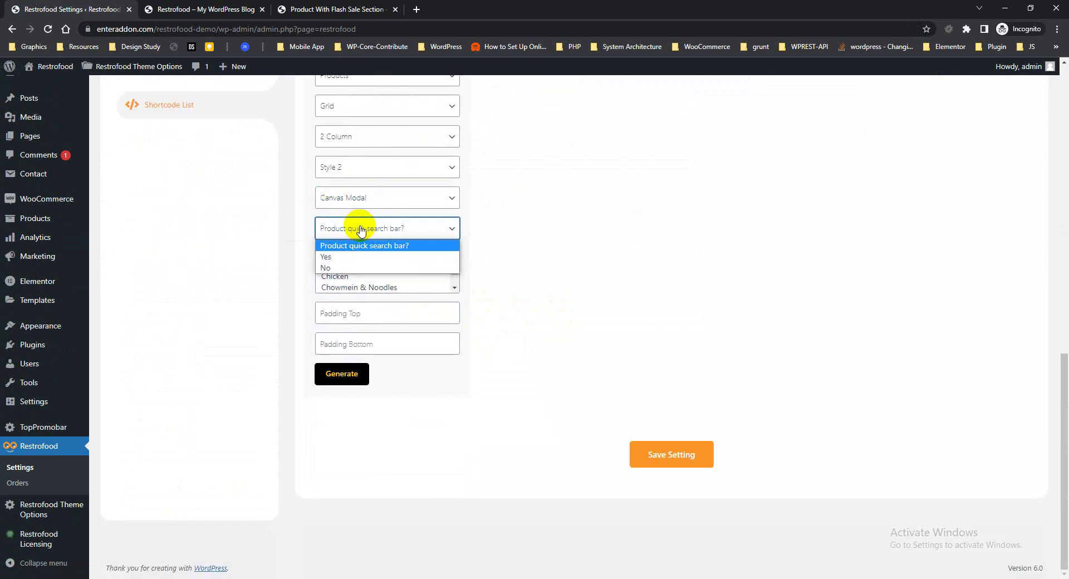
{"action": "left_click", "coordinate": [354, 258]}
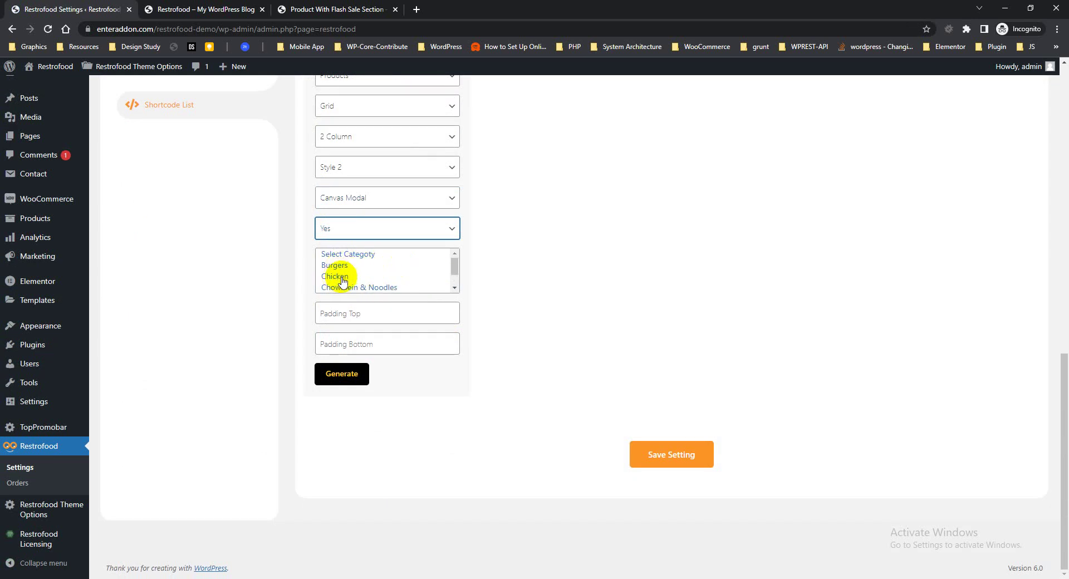
{"action": "left_click", "coordinate": [343, 277]}
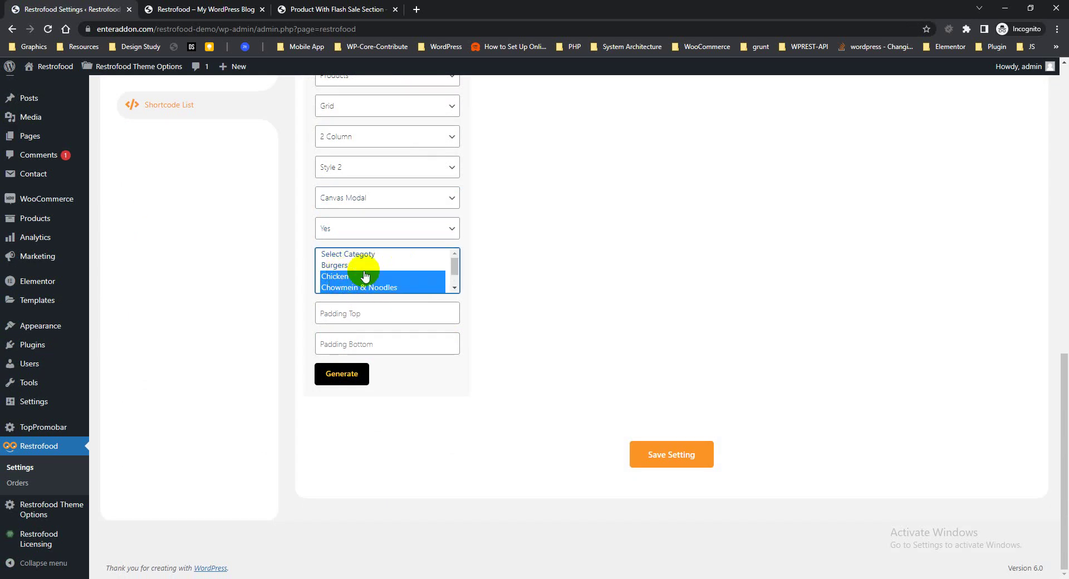
{"action": "left_click_drag", "start_coordinate": [365, 276], "coordinate": [365, 317]}
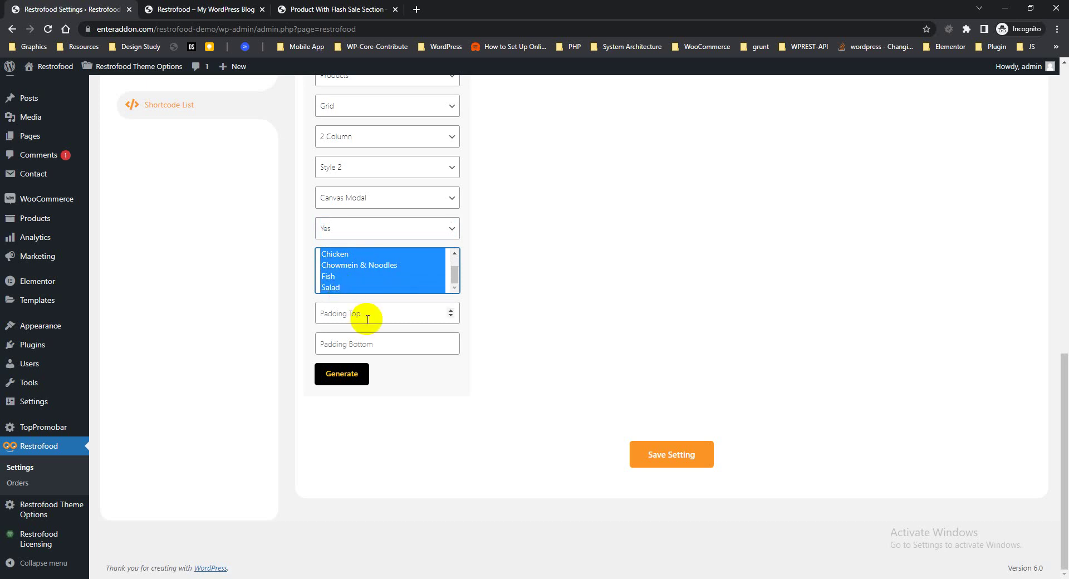
Generate the products shortcode with the top and bottom padding left empty, and copy it
{"action": "left_click", "coordinate": [365, 315]}
{"action": "left_click", "coordinate": [375, 343]}
{"action": "left_click", "coordinate": [535, 332]}
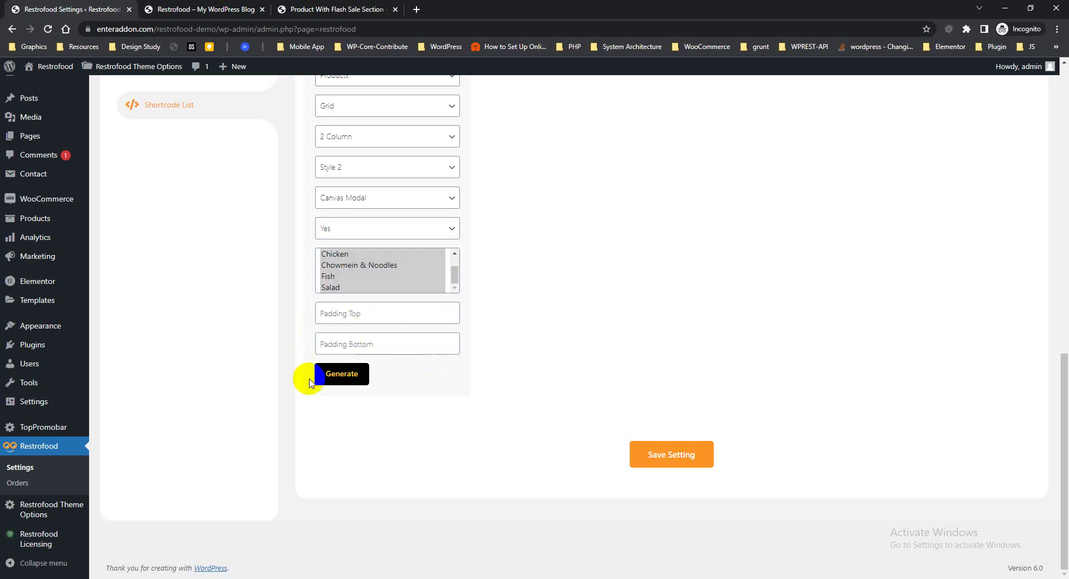
{"action": "left_click", "coordinate": [342, 378]}
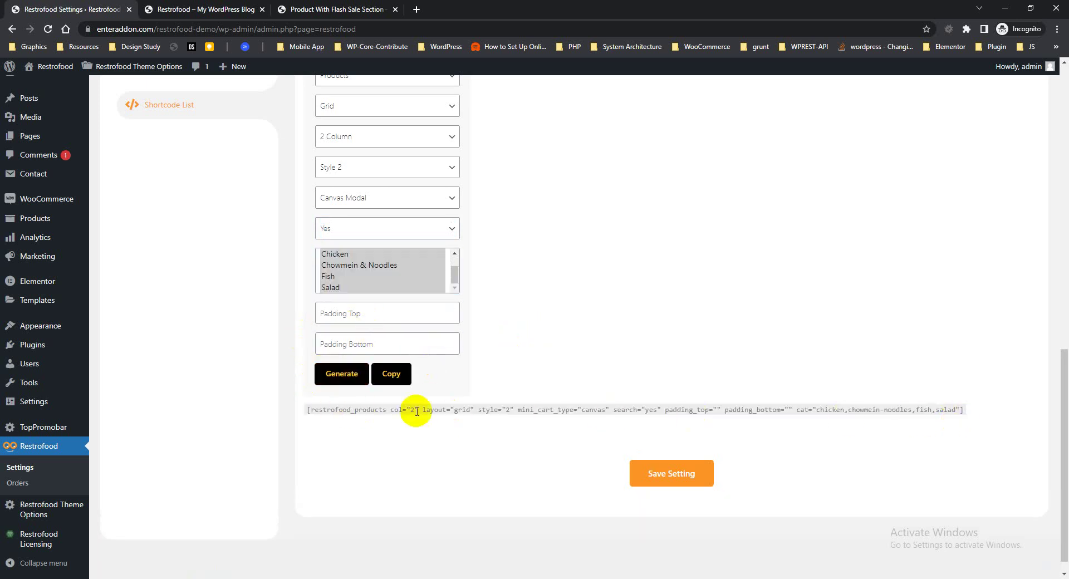
{"action": "left_click", "coordinate": [392, 378]}
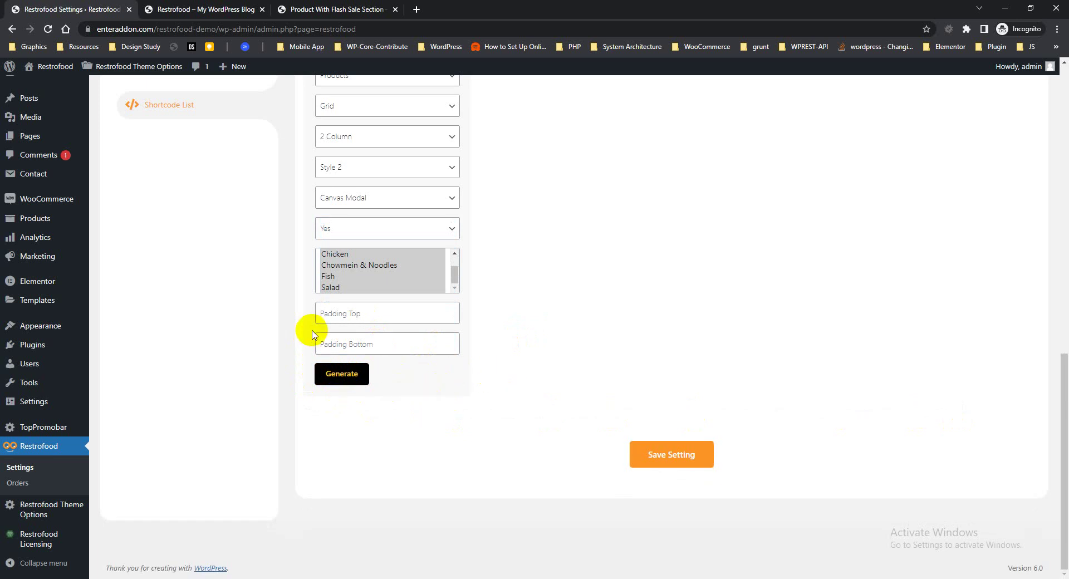
Open the Add New page editor from the WordPress admin in a new browser tab
{"action": "scroll", "coordinate": [312, 334], "scroll_direction": "up", "scroll_amount": 2}
{"action": "mouse_move", "coordinate": [36, 157]}
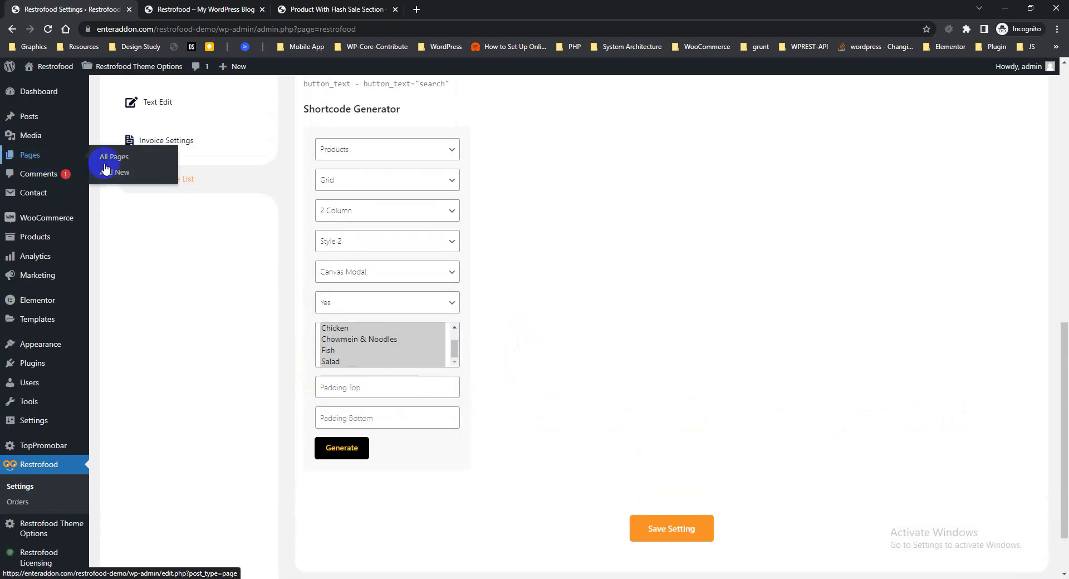
{"action": "right_click", "coordinate": [113, 178]}
{"action": "left_click", "coordinate": [162, 179]}
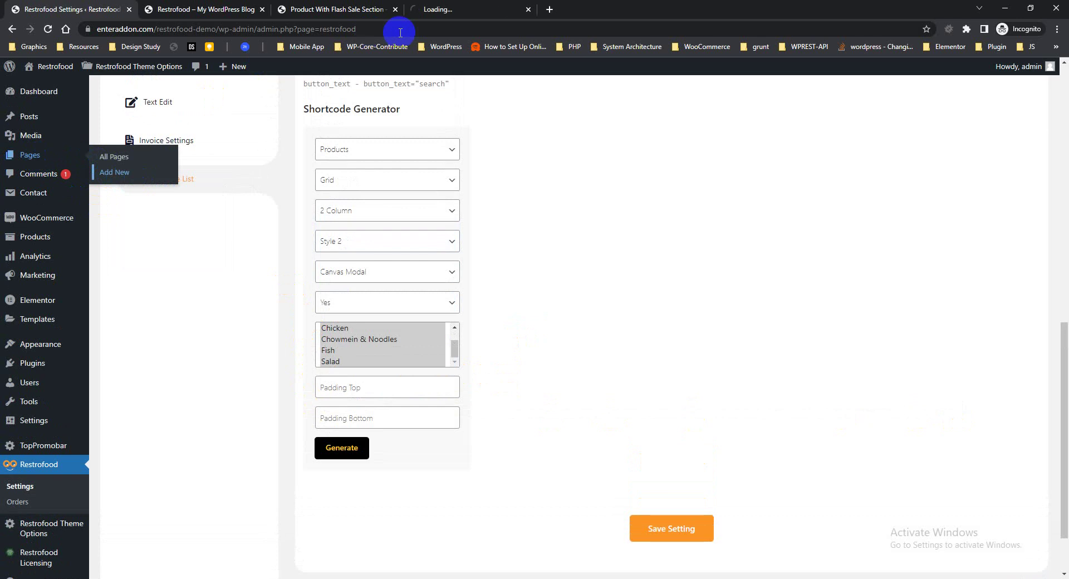
Dismiss the block editor welcome guide on the new page and title the page "Shortcode Test"
{"action": "left_click", "coordinate": [440, 9]}
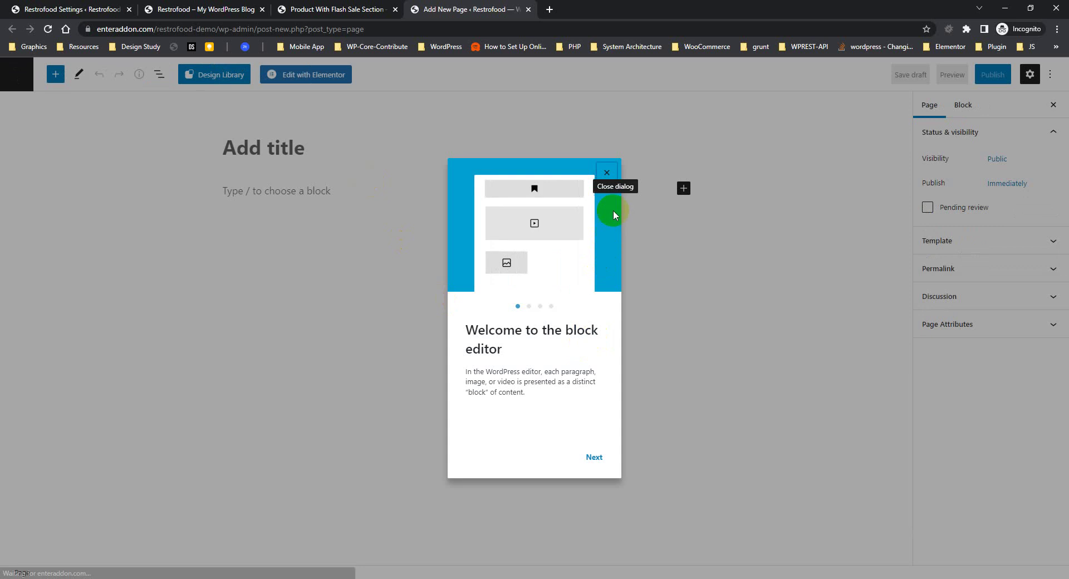
{"action": "left_click", "coordinate": [607, 172]}
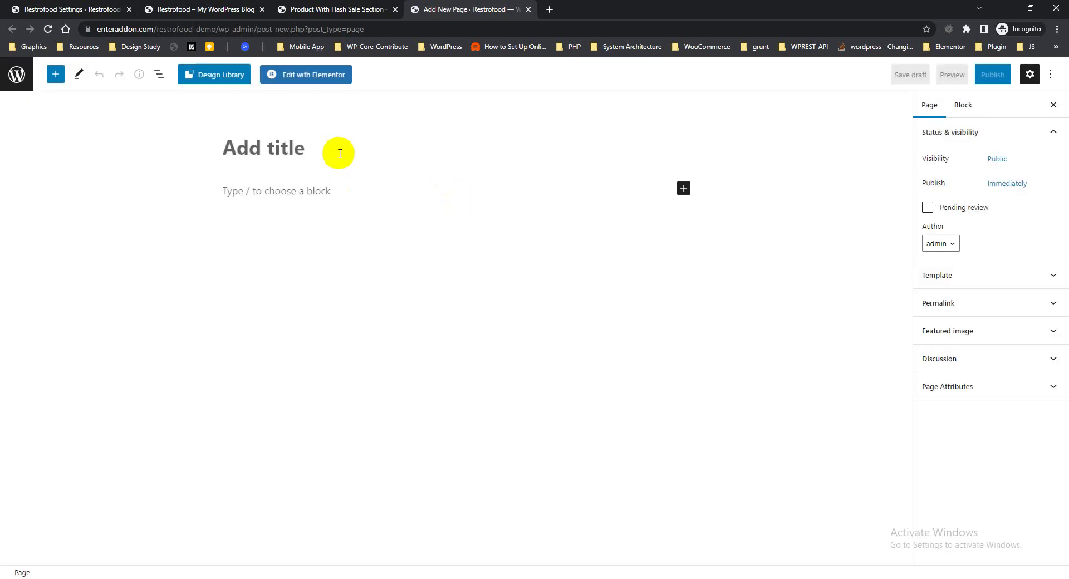
{"action": "type", "text": "Shortcode Test"}
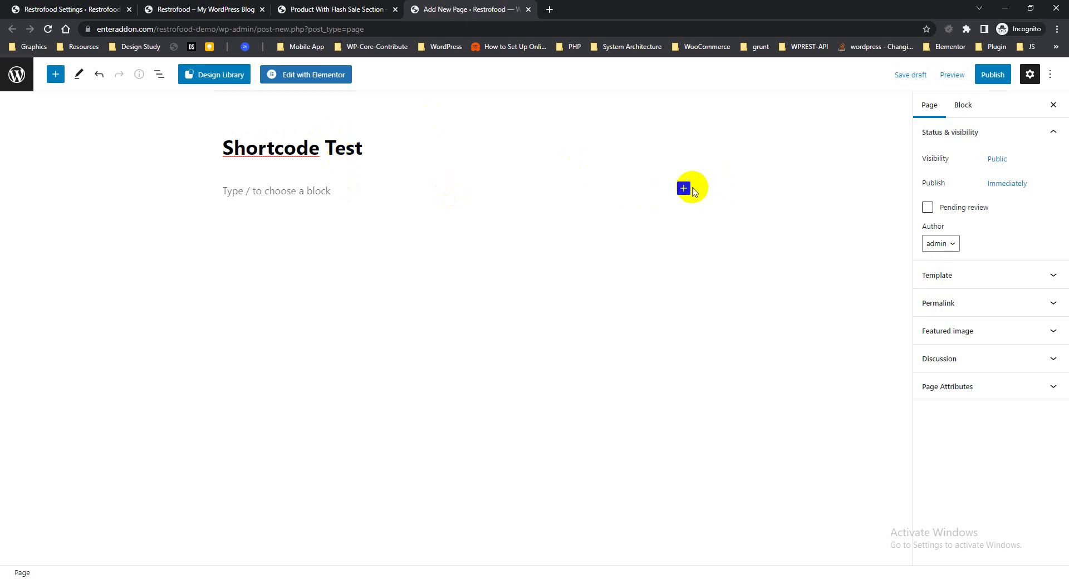
Insert a Shortcode block below the title and paste the copied restrofood_products shortcode into it
{"action": "left_click", "coordinate": [684, 188]}
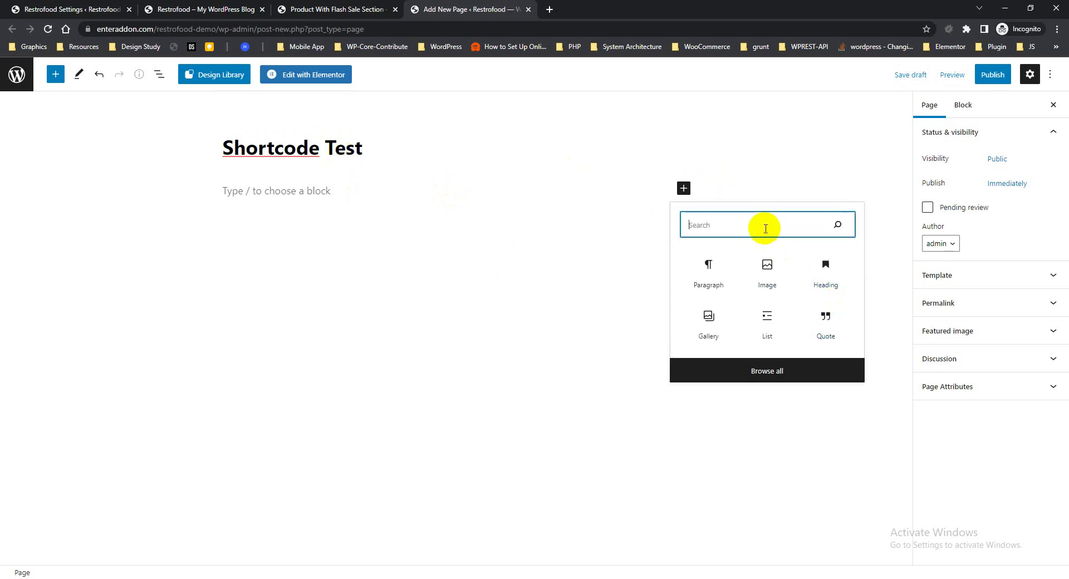
{"action": "type", "text": "short"}
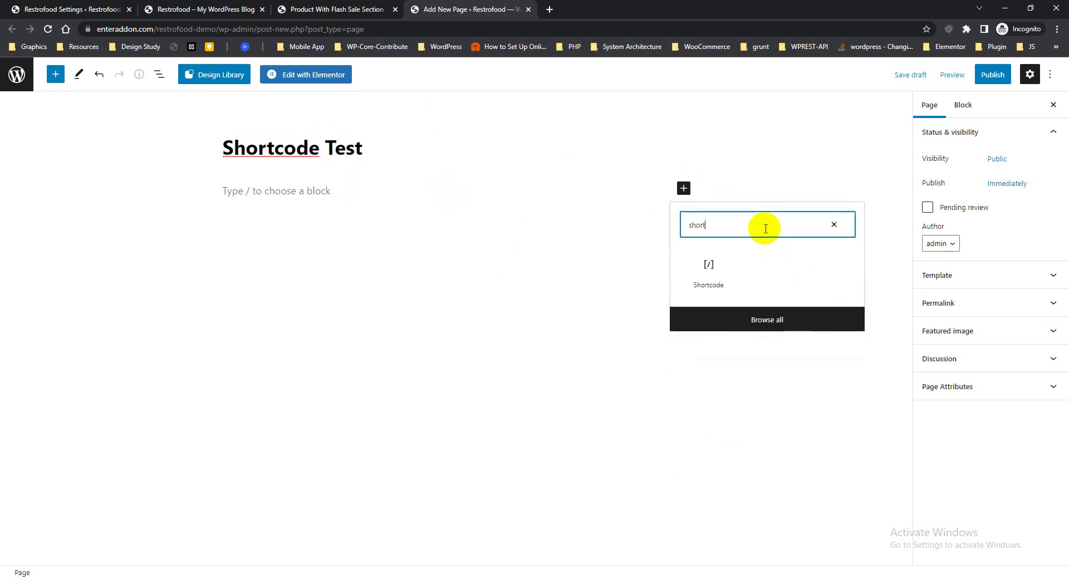
{"action": "left_click", "coordinate": [707, 270]}
{"action": "key", "text": "ctrl+v"}
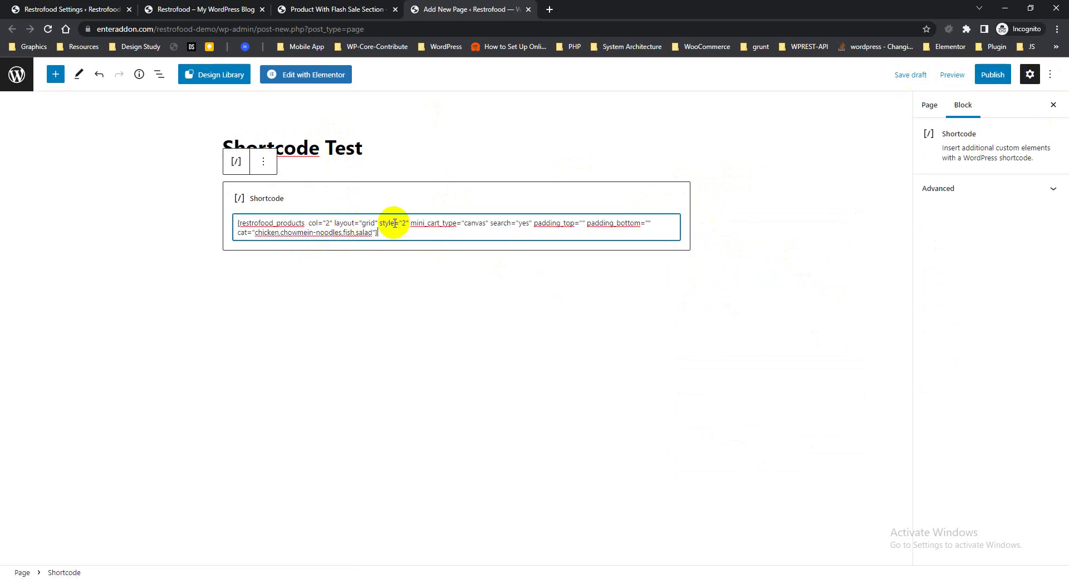
Publish the Shortcode Test page and open its live version in a new browser tab
{"action": "left_click", "coordinate": [987, 78]}
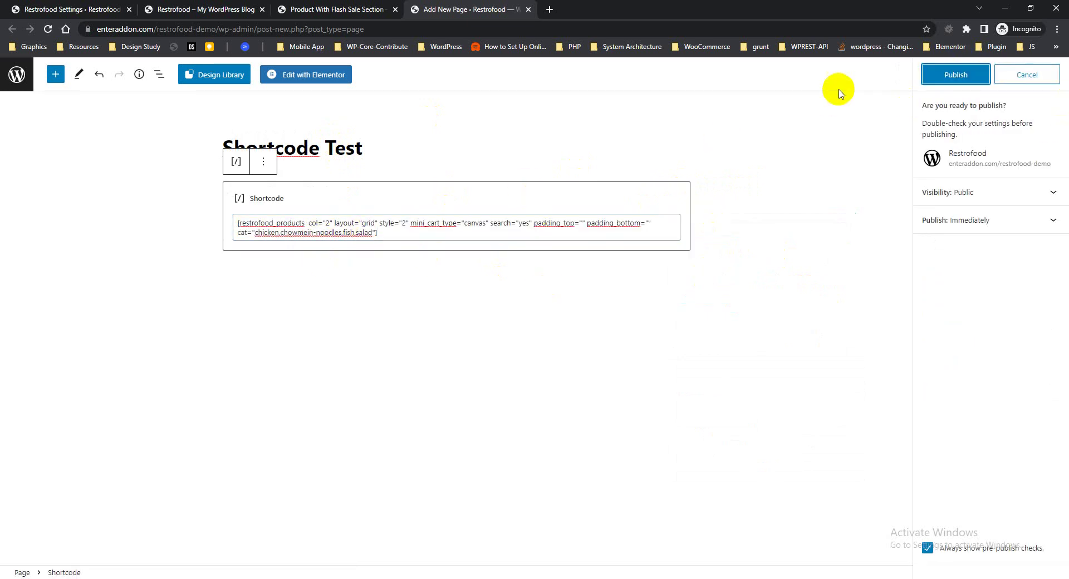
{"action": "left_click", "coordinate": [952, 78]}
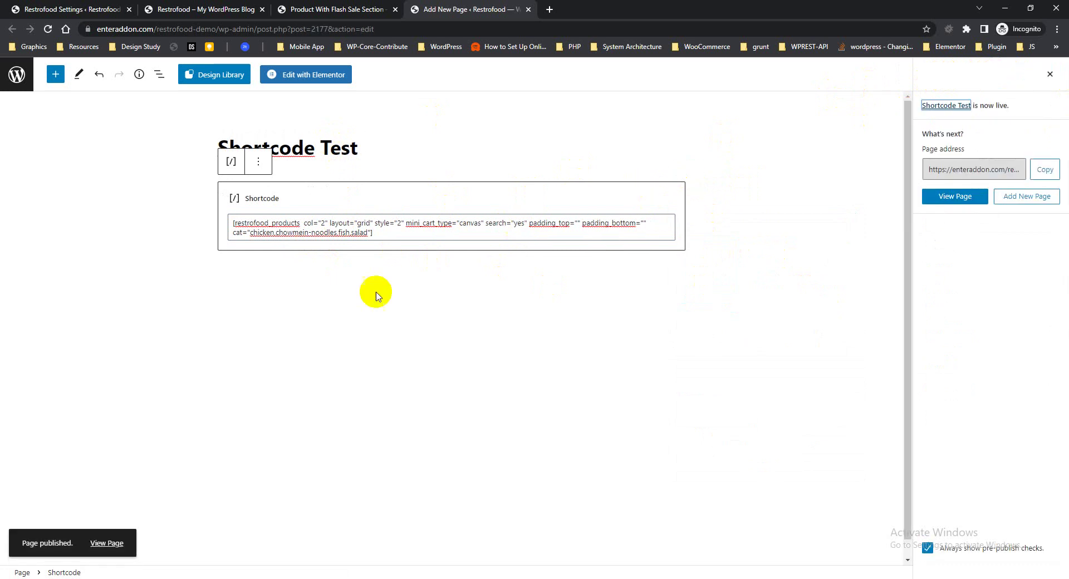
{"action": "right_click", "coordinate": [96, 545]}
{"action": "left_click", "coordinate": [99, 449]}
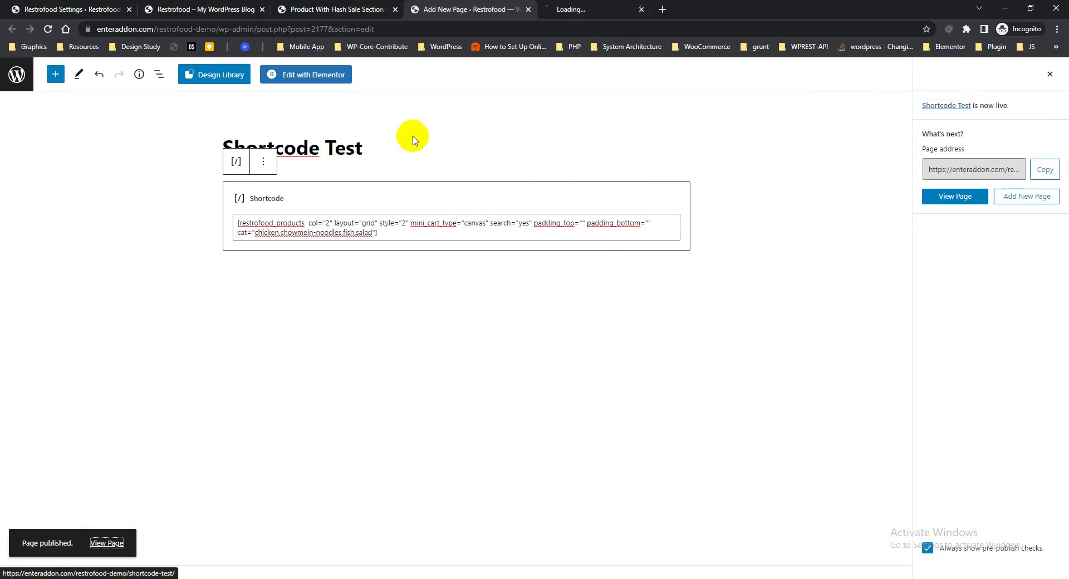
{"action": "left_click", "coordinate": [566, 12]}
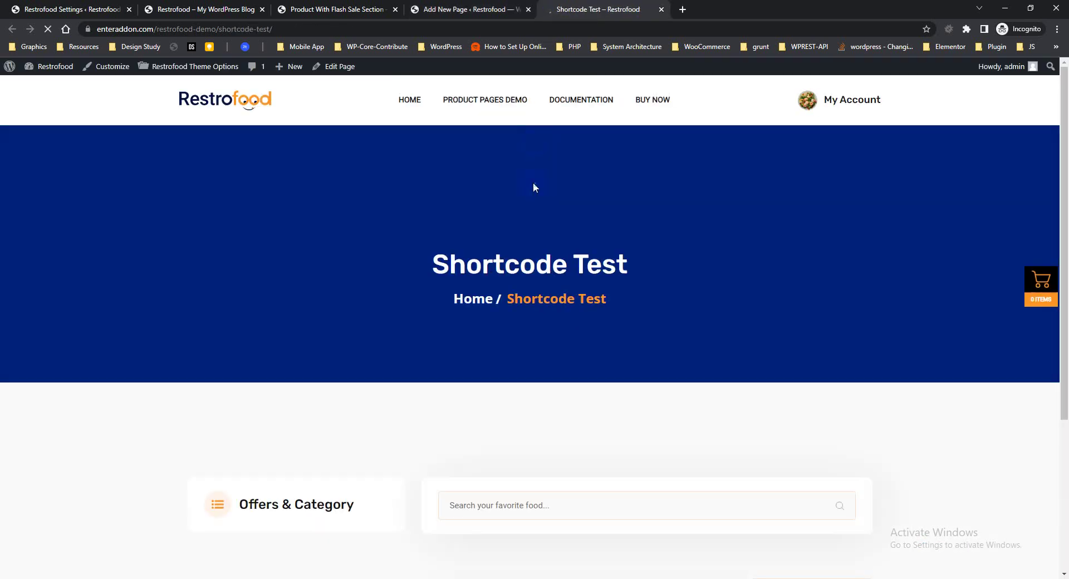
Examine the live Shortcode Test page from the search bar through the two-column product grid to the pagination
{"action": "scroll", "coordinate": [433, 301], "scroll_direction": "down", "scroll_amount": 8}
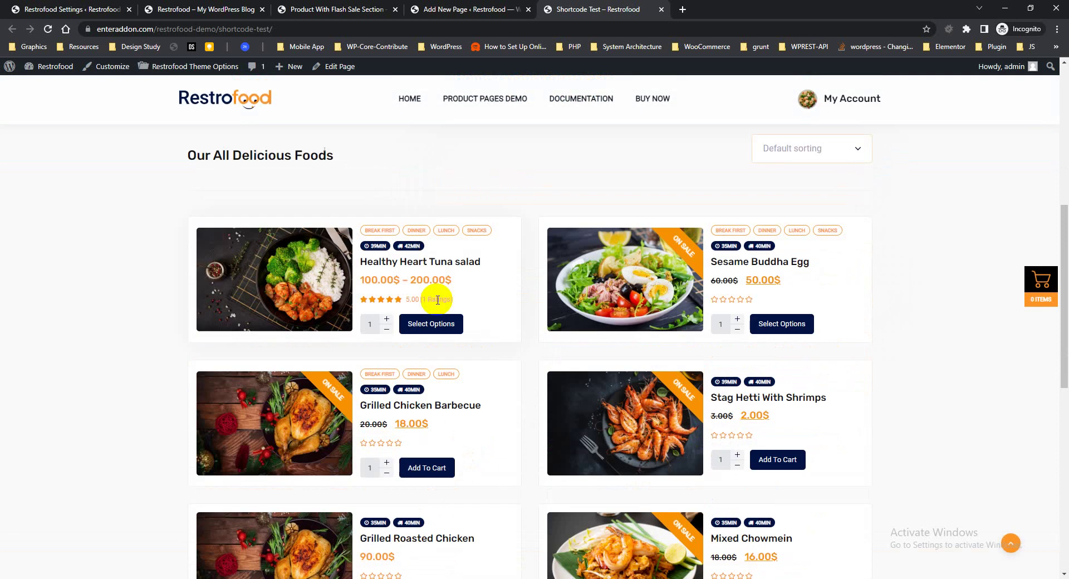
{"action": "scroll", "coordinate": [441, 305], "scroll_direction": "down", "scroll_amount": 9}
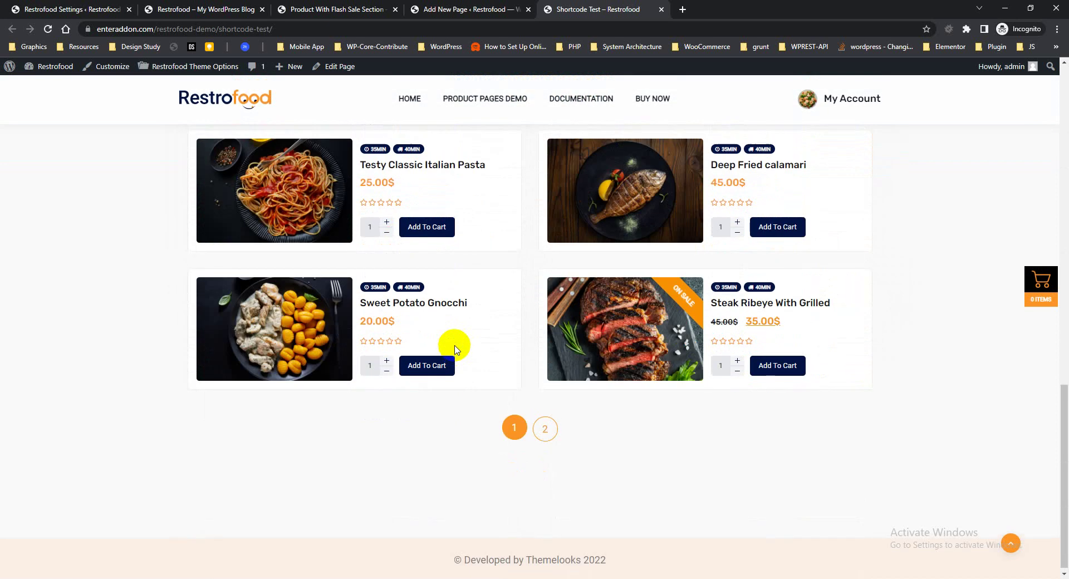
{"action": "scroll", "coordinate": [453, 341], "scroll_direction": "up", "scroll_amount": 12}
{"action": "scroll", "coordinate": [460, 348], "scroll_direction": "up", "scroll_amount": 5}
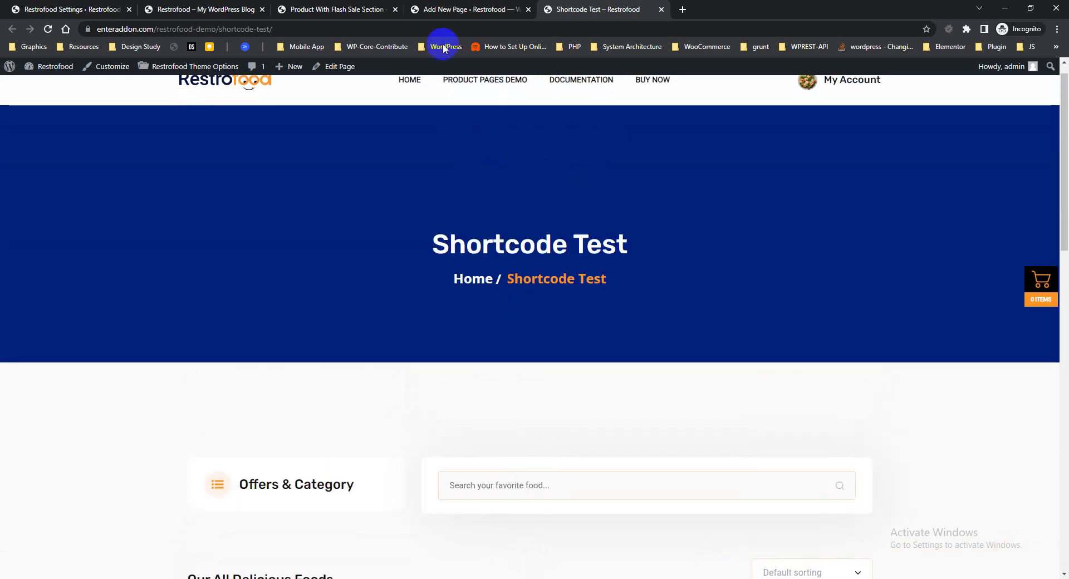
Return to the Restrofood settings and look through the General Settings section
{"action": "left_click", "coordinate": [457, 12]}
{"action": "left_click", "coordinate": [216, 11]}
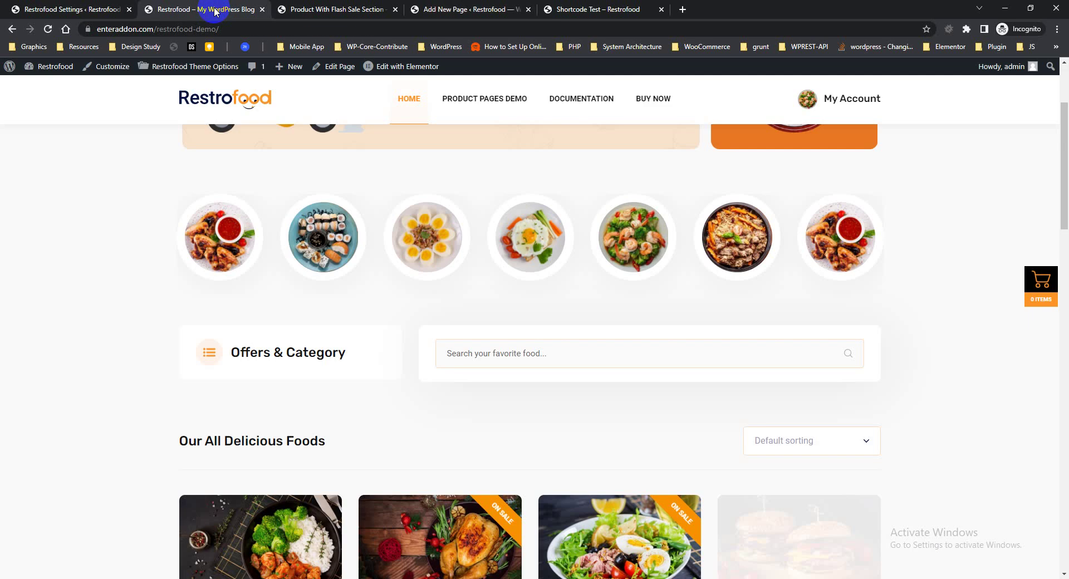
{"action": "left_click", "coordinate": [77, 8]}
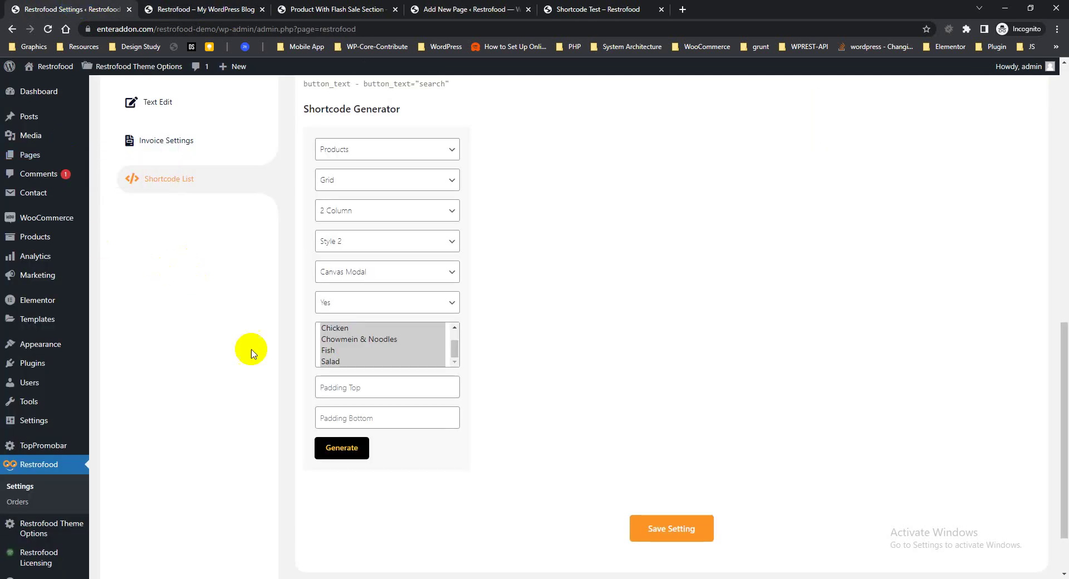
{"action": "scroll", "coordinate": [411, 351], "scroll_direction": "up", "scroll_amount": 2}
{"action": "scroll", "coordinate": [609, 234], "scroll_direction": "up", "scroll_amount": 8}
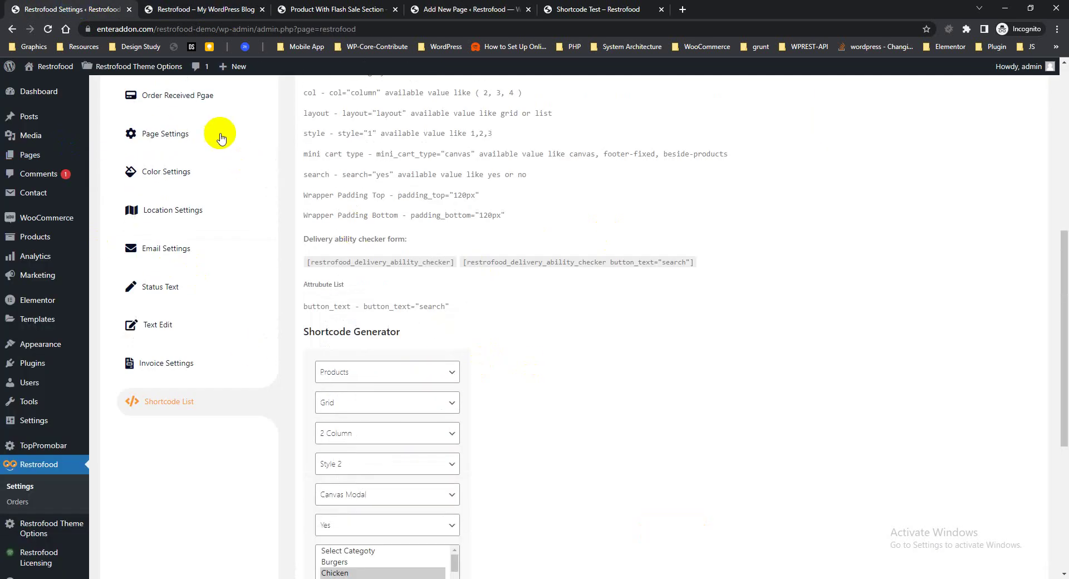
{"action": "left_click", "coordinate": [167, 203]}
{"action": "scroll", "coordinate": [518, 301], "scroll_direction": "down", "scroll_amount": 15}
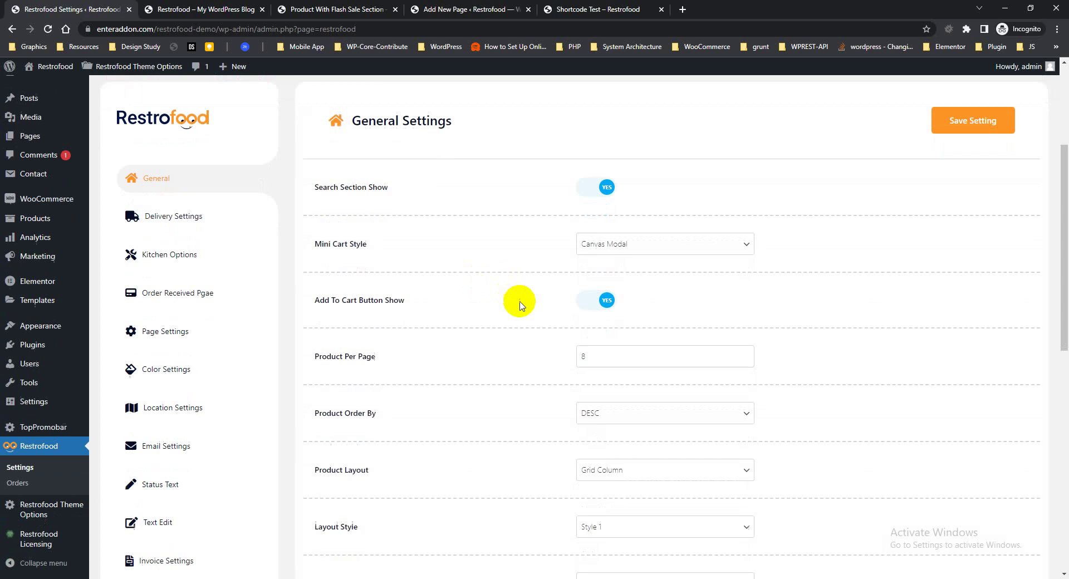
Open the Restrofood Orders page and examine the date filters, order totals, status groups and order table
{"action": "left_click", "coordinate": [18, 484]}
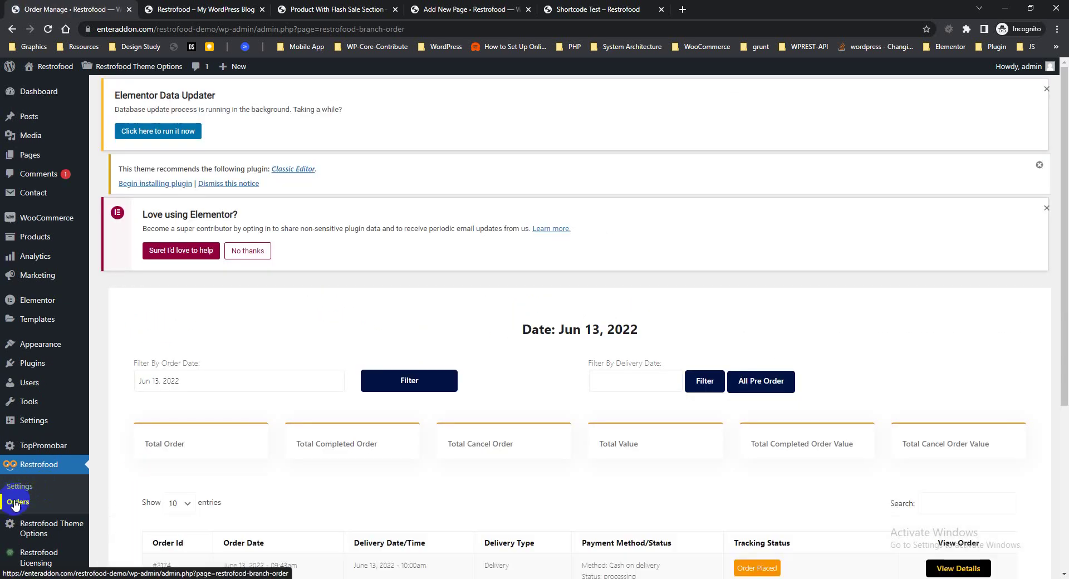
{"action": "scroll", "coordinate": [166, 294], "scroll_direction": "down", "scroll_amount": 3}
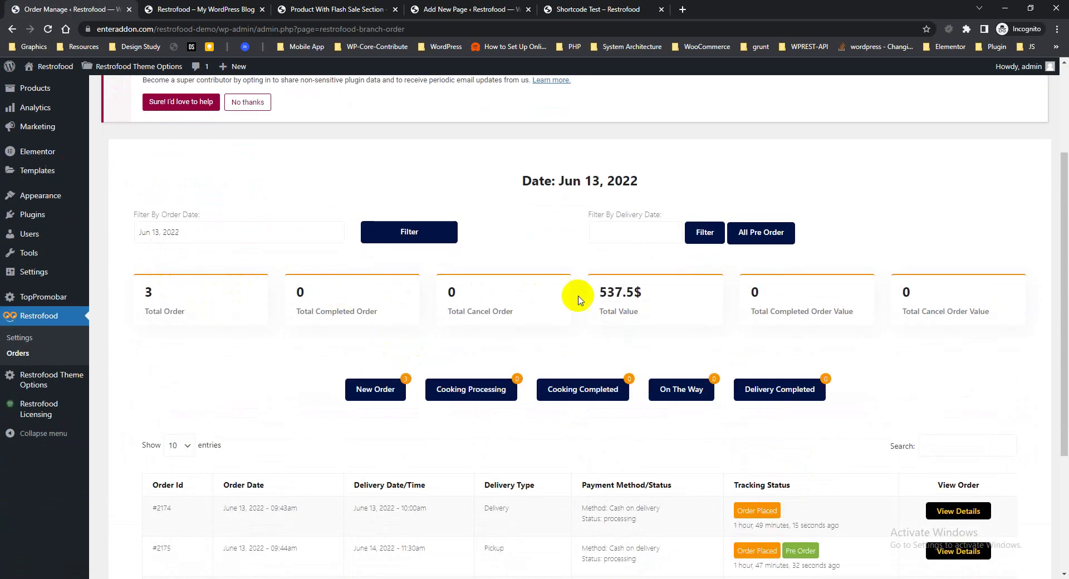
{"action": "scroll", "coordinate": [938, 292], "scroll_direction": "down", "scroll_amount": 1}
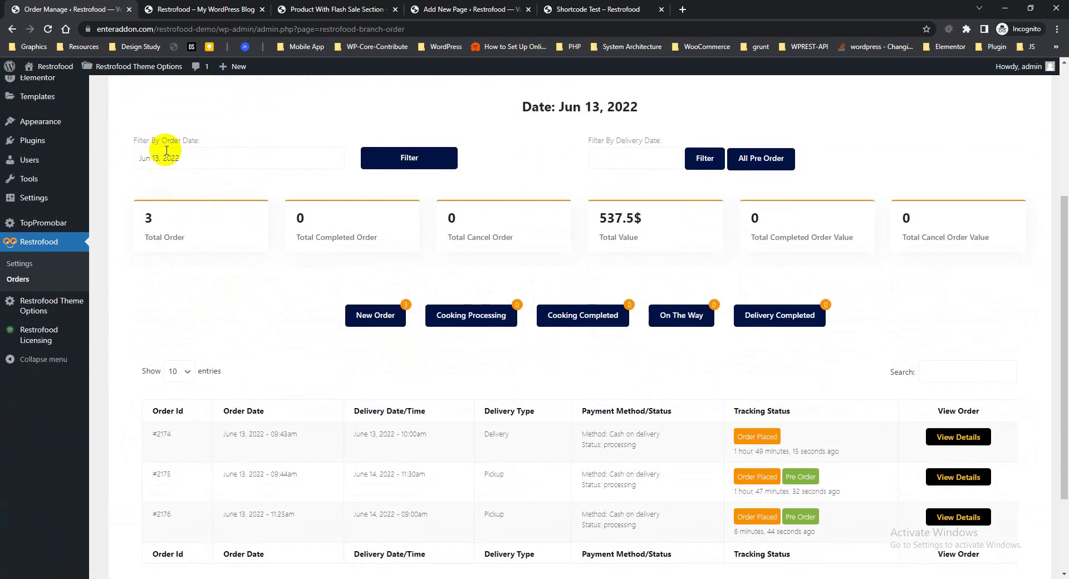
{"action": "scroll", "coordinate": [891, 267], "scroll_direction": "down", "scroll_amount": 2}
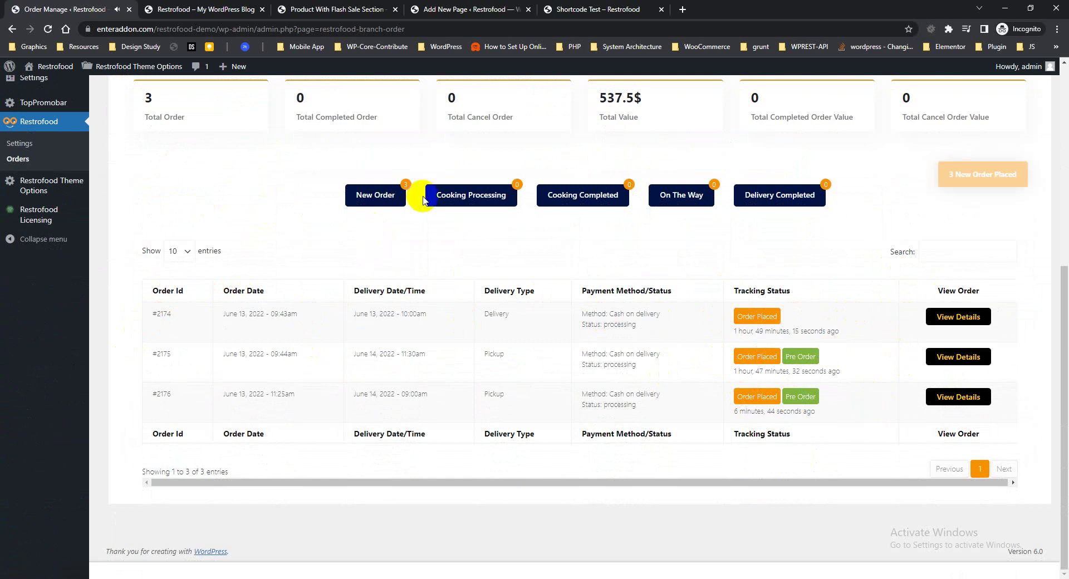
Open the details of the Delivery-type order, review them and set its tracking status to Send To Cooking
{"action": "left_click", "coordinate": [945, 317]}
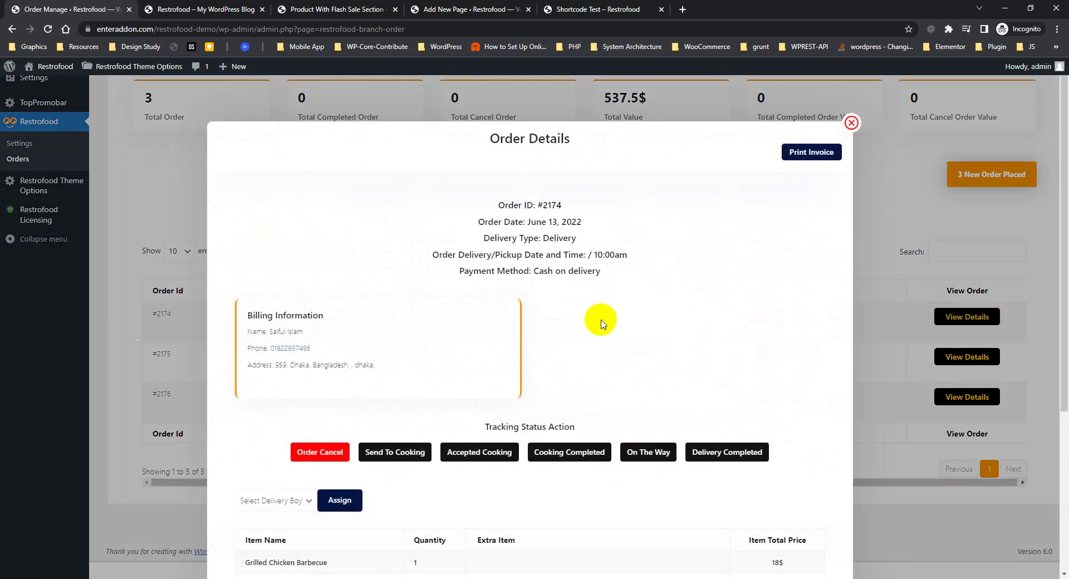
{"action": "scroll", "coordinate": [600, 322], "scroll_direction": "down", "scroll_amount": 4}
{"action": "scroll", "coordinate": [601, 394], "scroll_direction": "up", "scroll_amount": 5}
{"action": "scroll", "coordinate": [496, 384], "scroll_direction": "down", "scroll_amount": 1}
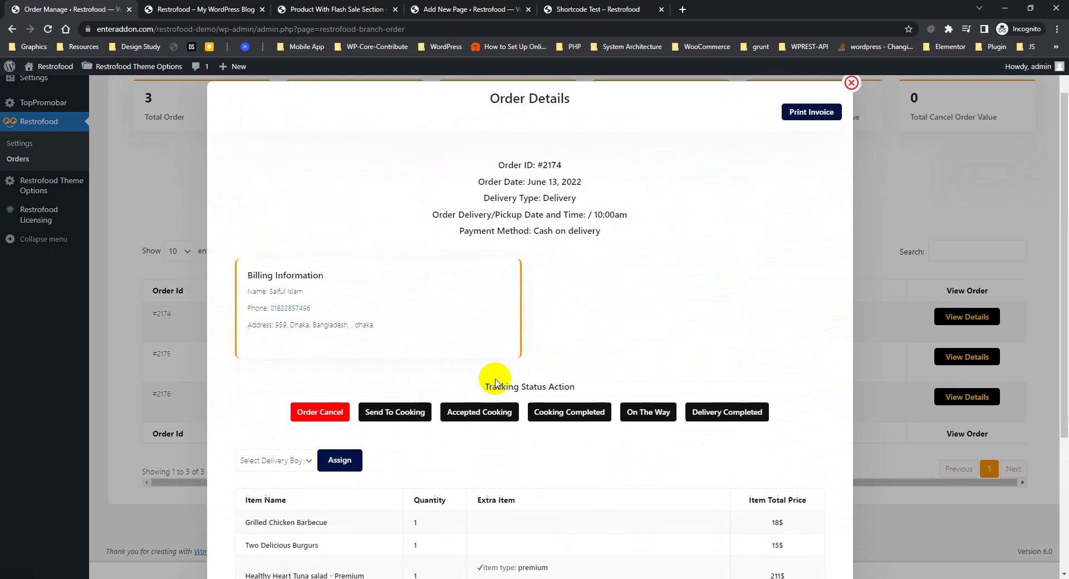
{"action": "scroll", "coordinate": [490, 382], "scroll_direction": "down", "scroll_amount": 1}
{"action": "left_click", "coordinate": [397, 365]}
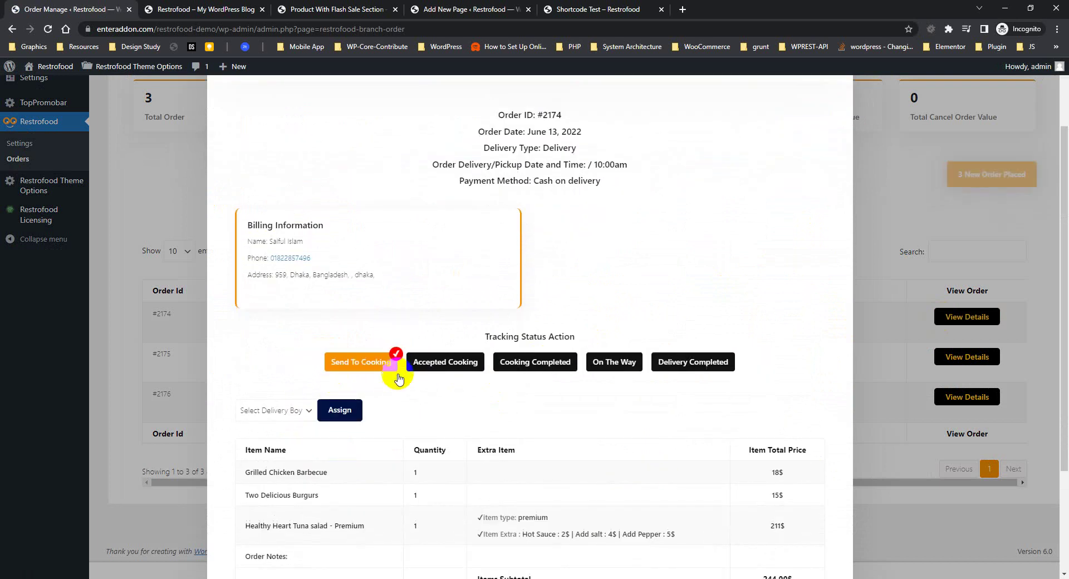
Check the delivery boy choices for this order without assigning anyone, and close the order details
{"action": "left_click", "coordinate": [292, 412]}
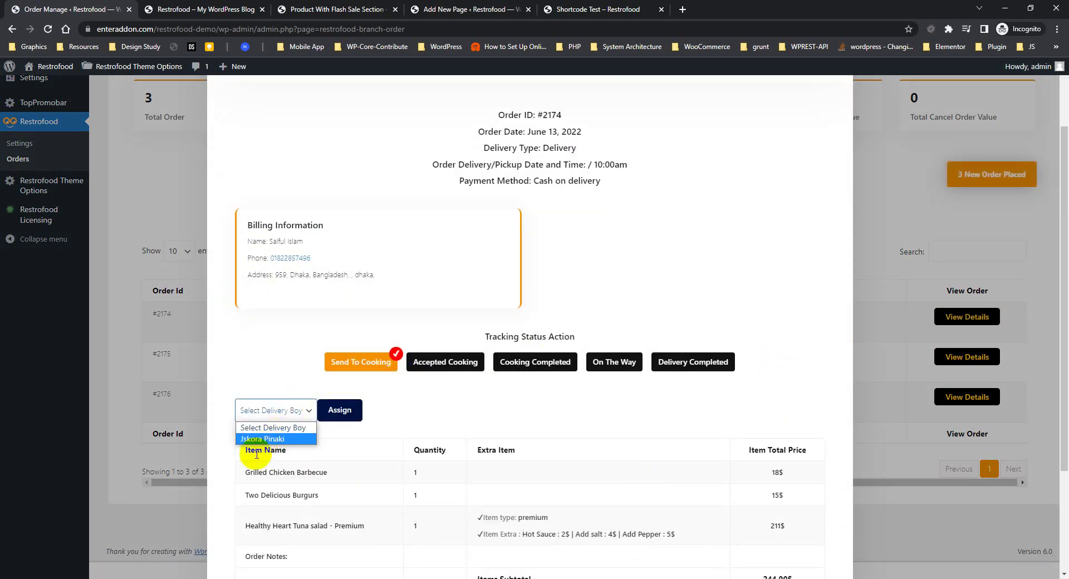
{"action": "left_click", "coordinate": [273, 428]}
{"action": "left_click", "coordinate": [445, 362]}
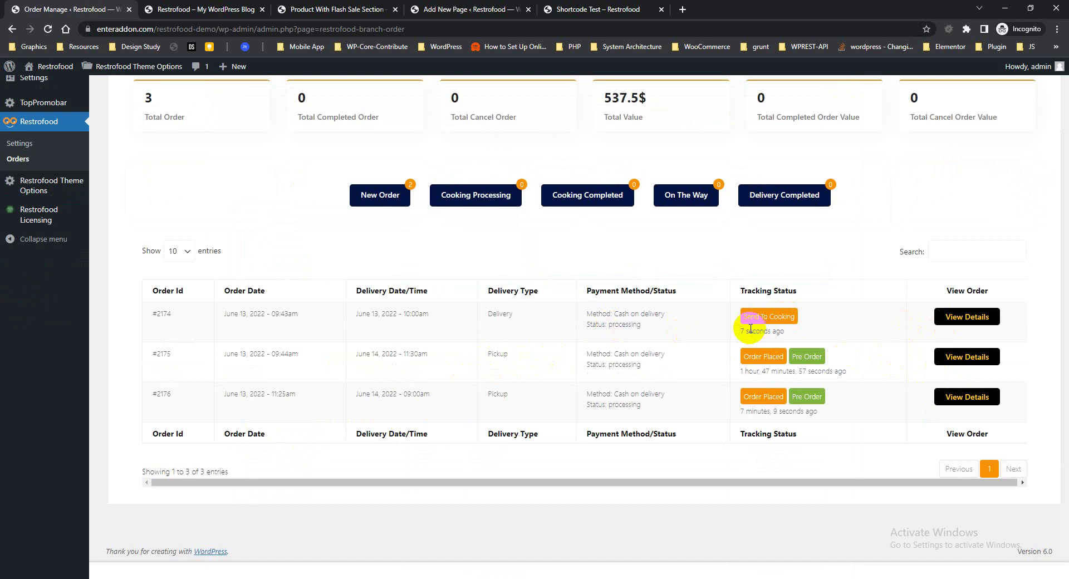
{"action": "left_click", "coordinate": [828, 332]}
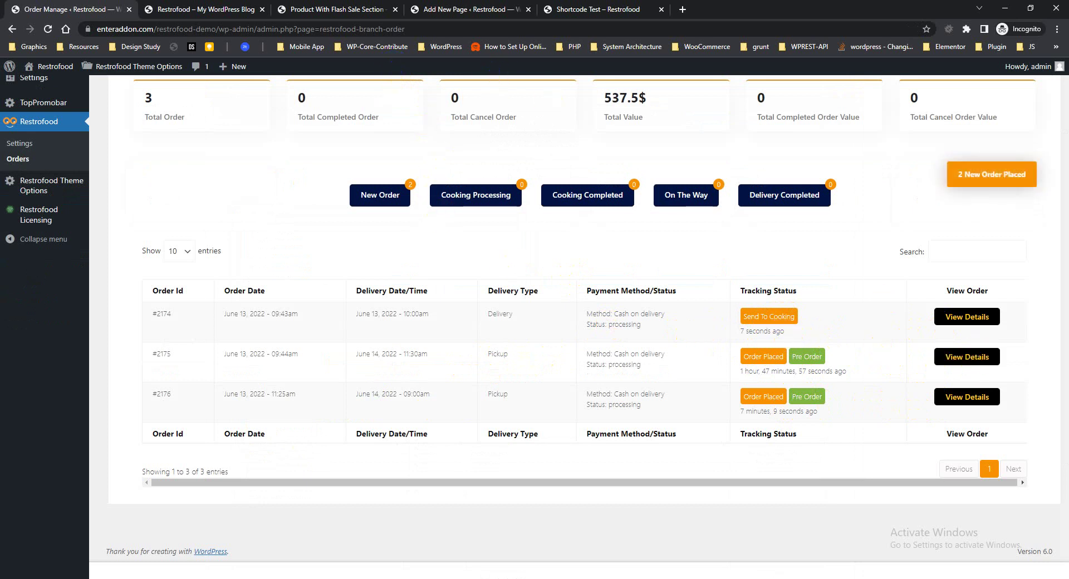
{"action": "left_click", "coordinate": [440, 10]}
{"action": "left_click", "coordinate": [337, 12]}
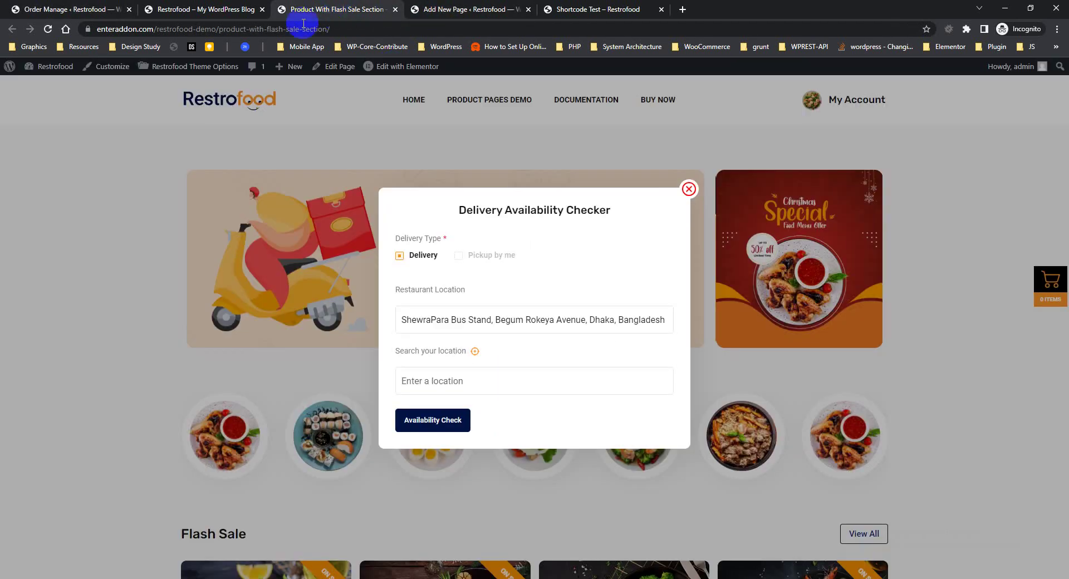
{"action": "left_click", "coordinate": [85, 12]}
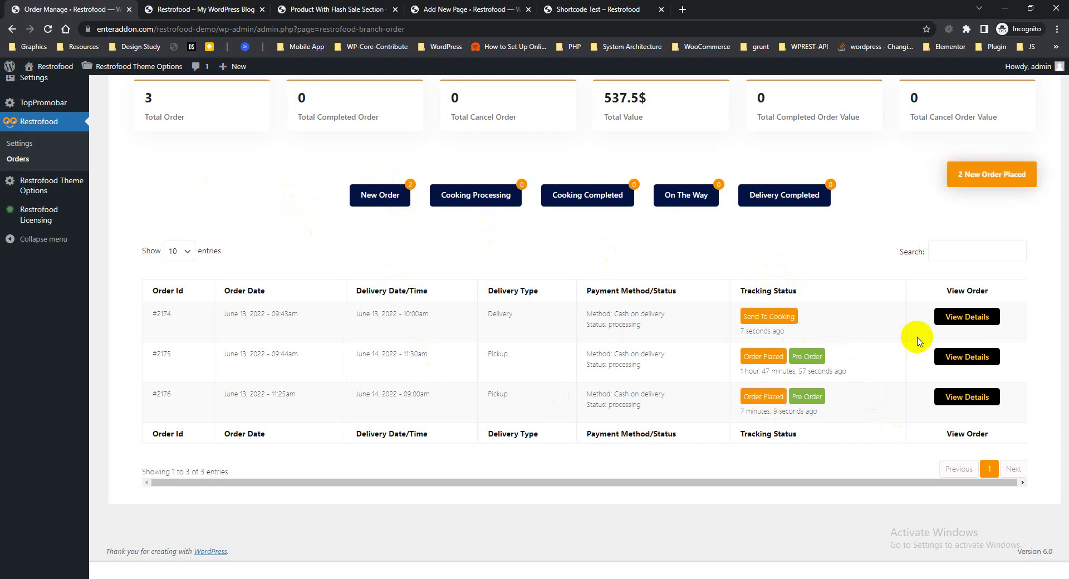
Open the details of the 11:30am Pickup pre-order and review its billing information, tracking actions and items
{"action": "left_click", "coordinate": [968, 356]}
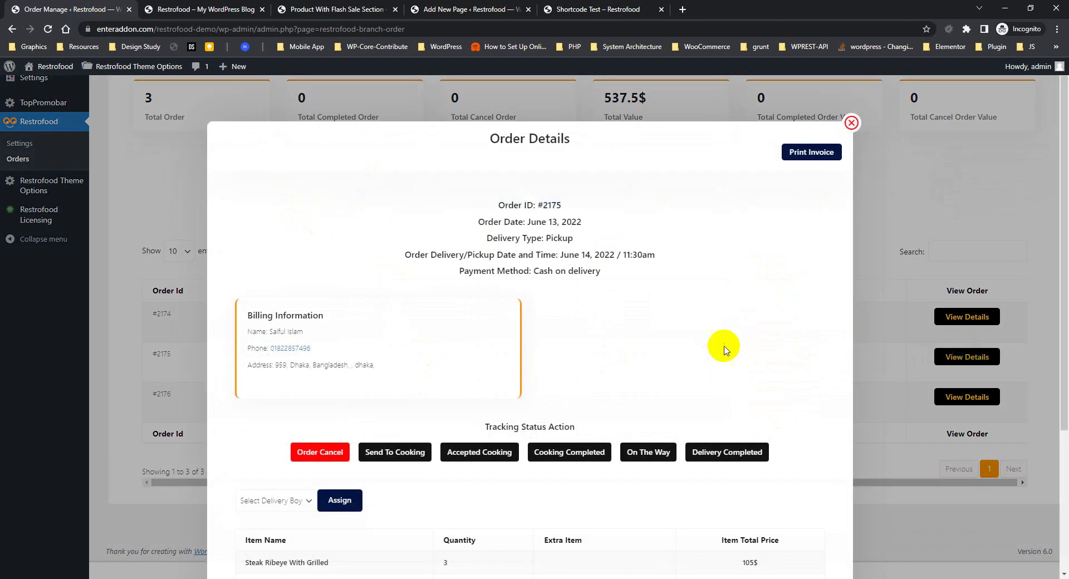
{"action": "scroll", "coordinate": [736, 343], "scroll_direction": "down", "scroll_amount": 4}
{"action": "scroll", "coordinate": [738, 341], "scroll_direction": "up", "scroll_amount": 4}
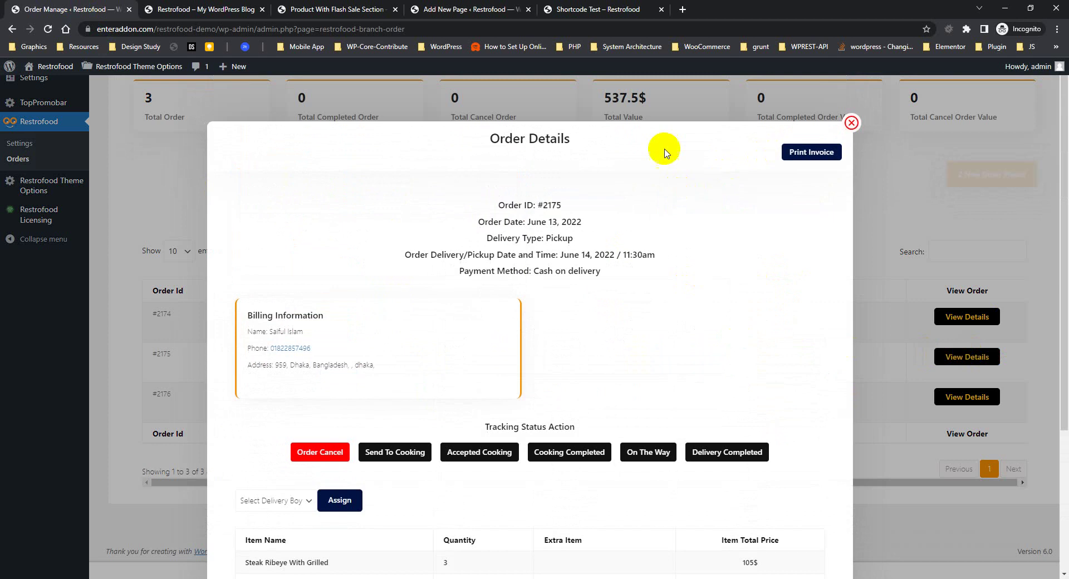
Open the print preview of the pickup order's invoice and cancel printing
{"action": "left_click", "coordinate": [810, 154]}
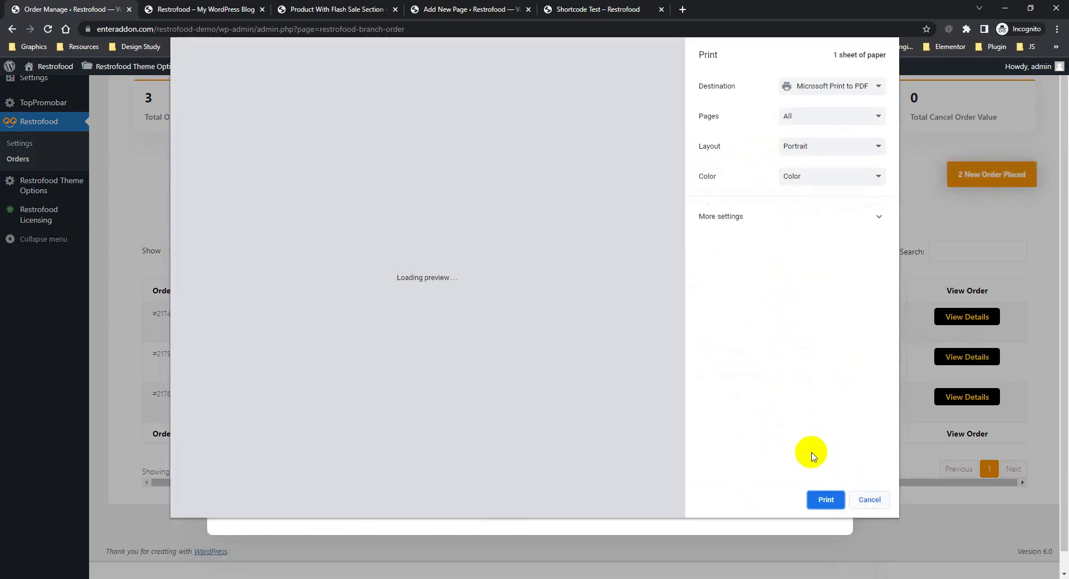
{"action": "left_click", "coordinate": [876, 500]}
{"action": "left_click", "coordinate": [233, 153]}
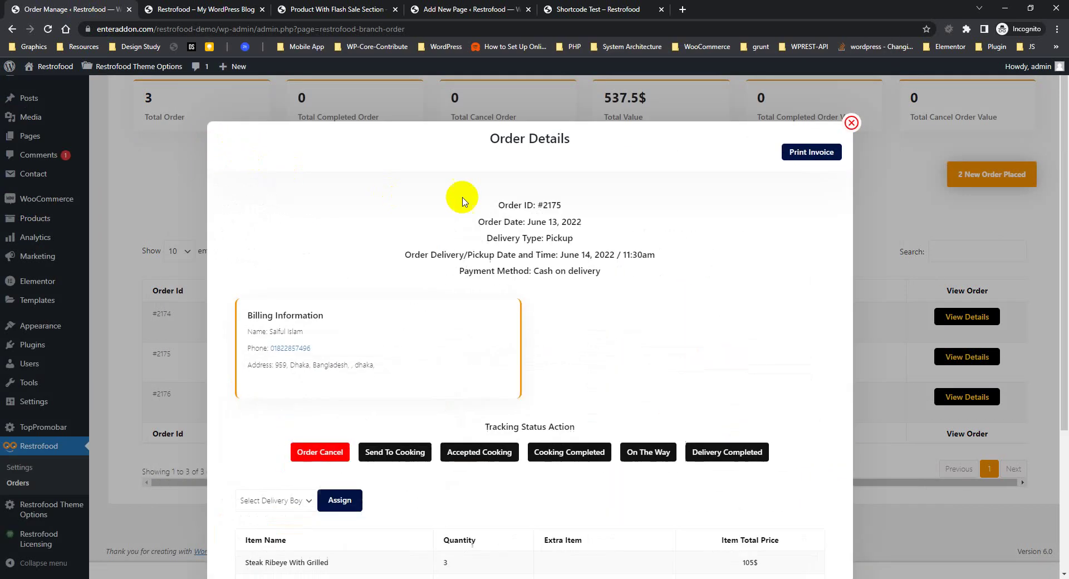
Look over the pickup order's full details again and close them to return to the order list
{"action": "scroll", "coordinate": [596, 298], "scroll_direction": "down", "scroll_amount": 4}
{"action": "scroll", "coordinate": [601, 303], "scroll_direction": "up", "scroll_amount": 4}
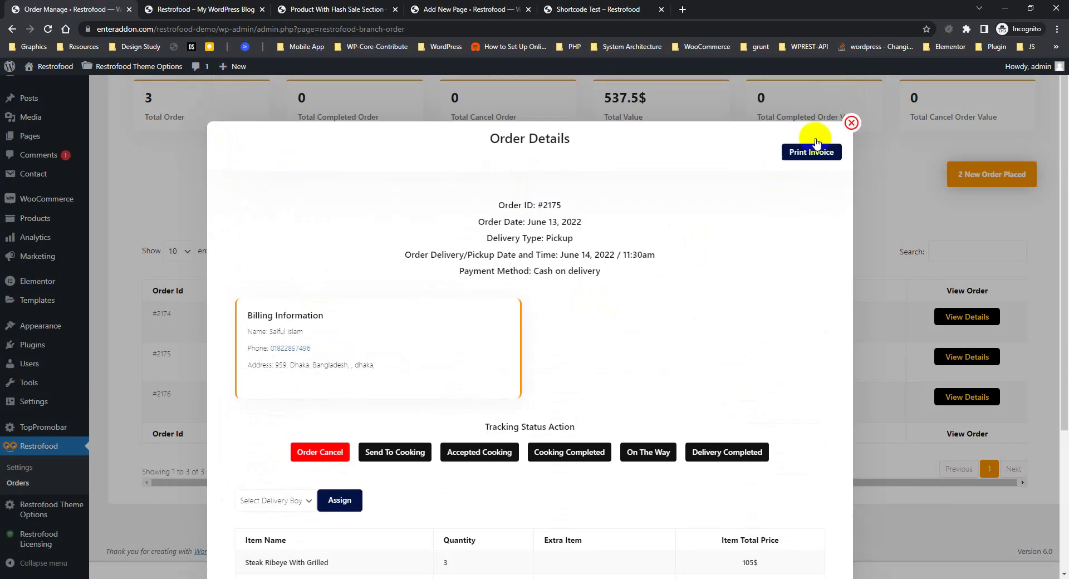
{"action": "left_click", "coordinate": [852, 123]}
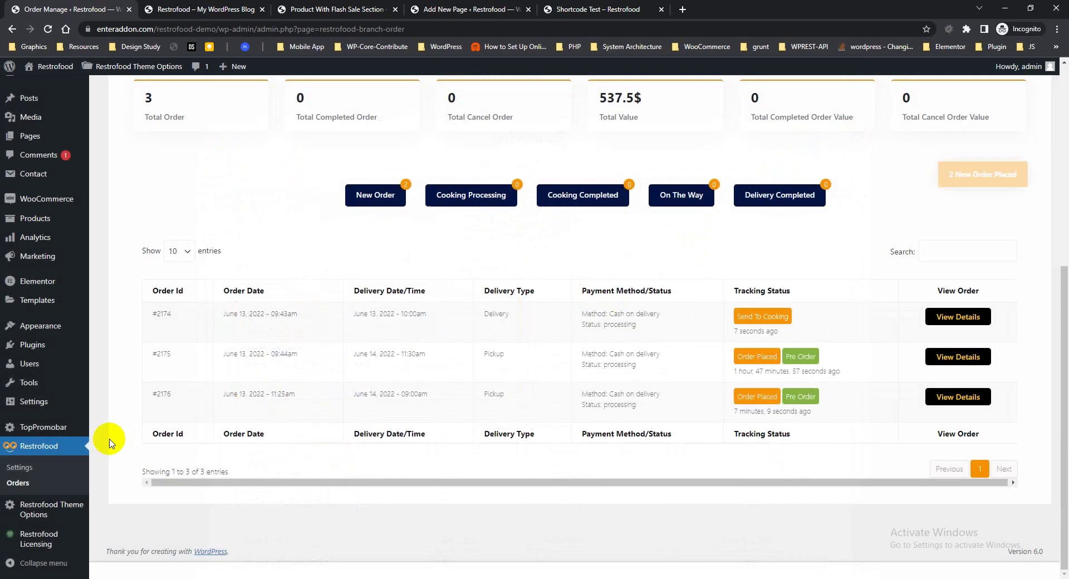
Reload the Restrofood orders page and filter the orders by order date June 12, 2022
{"action": "left_click", "coordinate": [18, 483]}
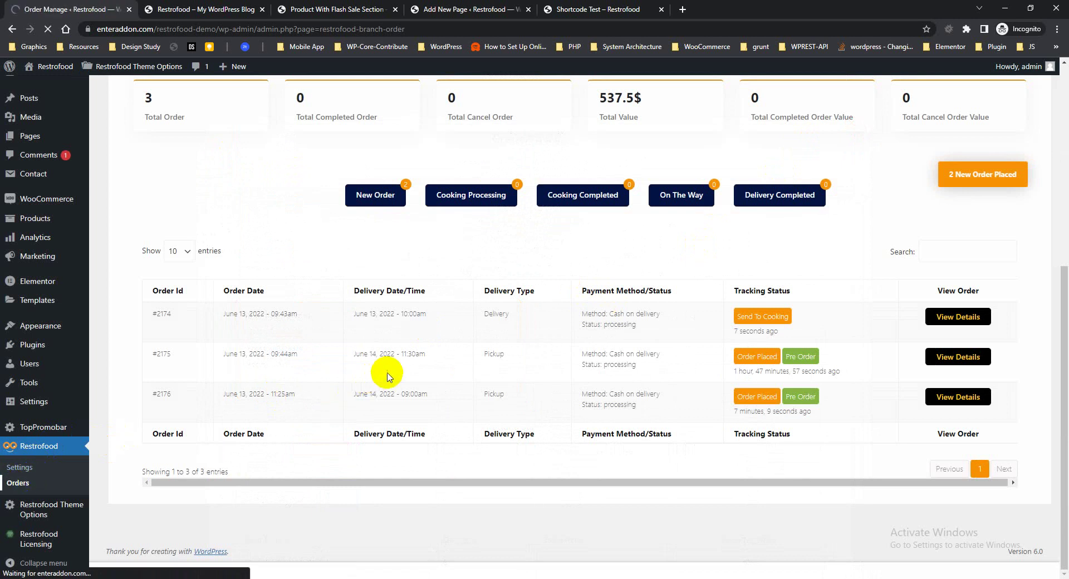
{"action": "scroll", "coordinate": [370, 351], "scroll_direction": "down", "scroll_amount": 3}
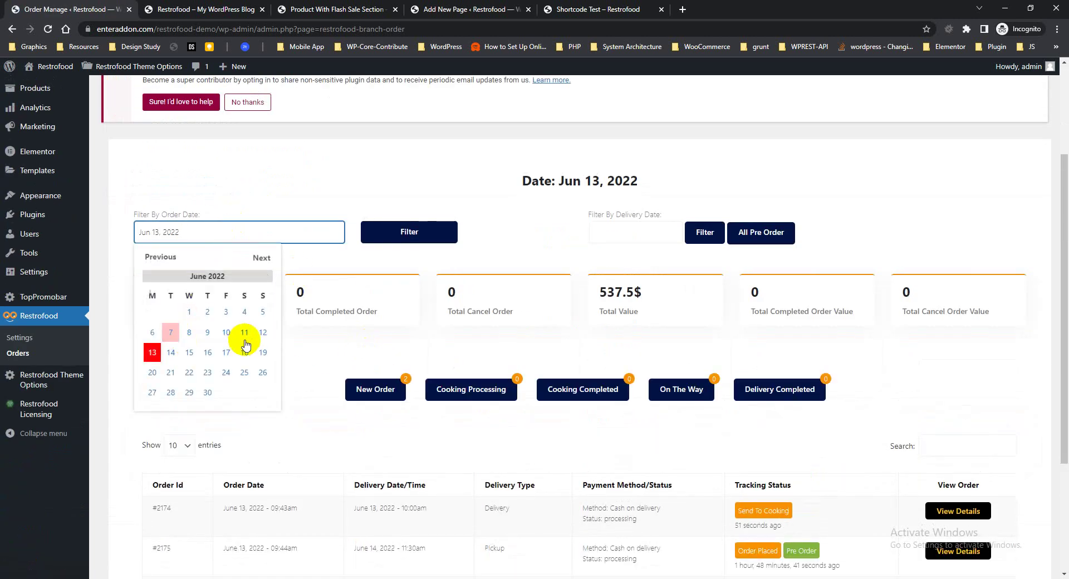
{"action": "left_click", "coordinate": [263, 333]}
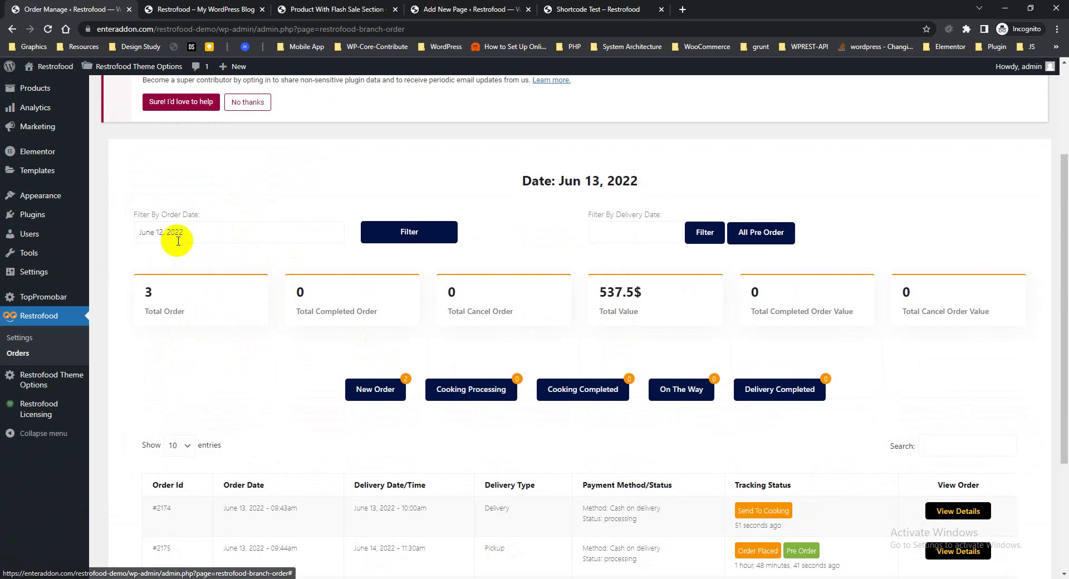
{"action": "left_click", "coordinate": [407, 232]}
{"action": "scroll", "coordinate": [564, 262], "scroll_direction": "down", "scroll_amount": 3}
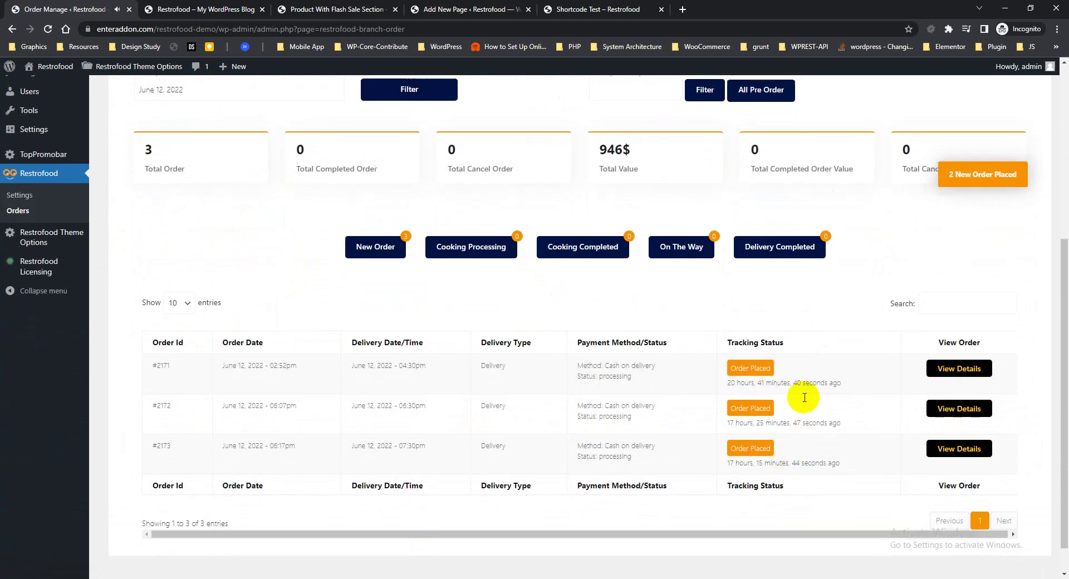
Filter the orders by delivery date June 6, 2022, and list all pre-orders
{"action": "scroll", "coordinate": [807, 398], "scroll_direction": "up", "scroll_amount": 3}
{"action": "left_click", "coordinate": [641, 232]}
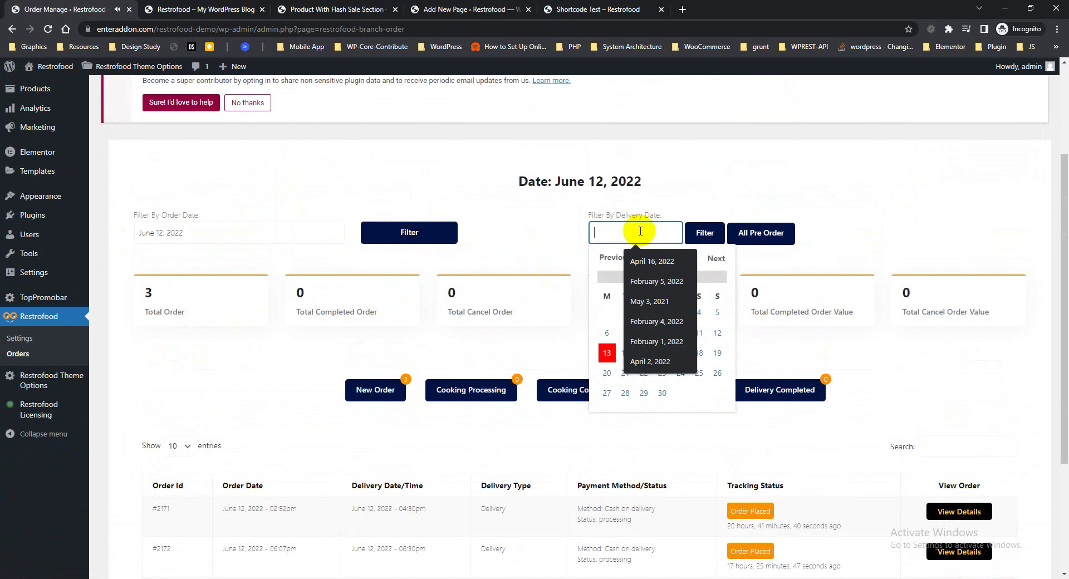
{"action": "left_click", "coordinate": [607, 336]}
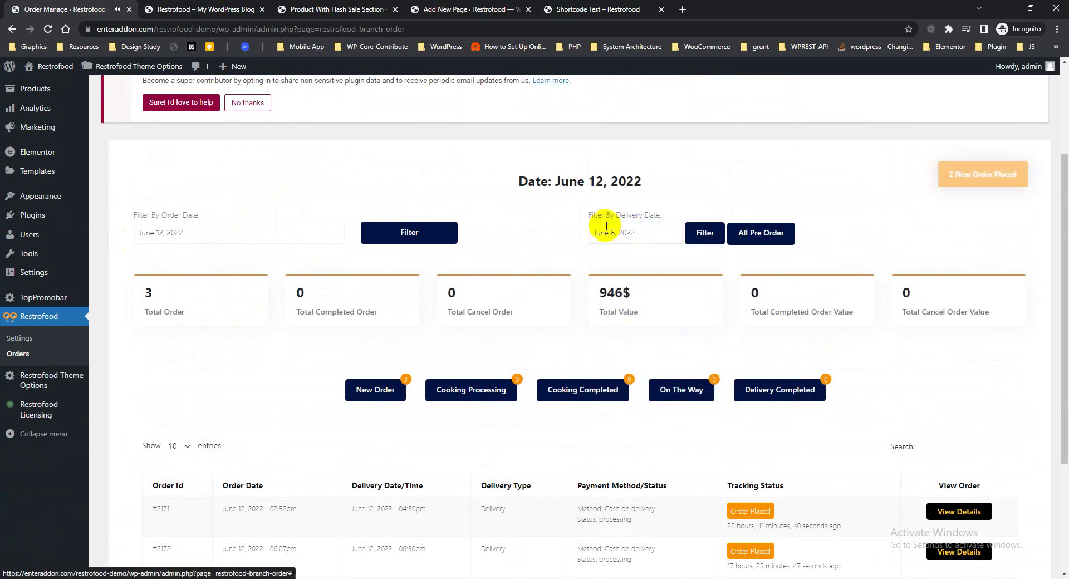
{"action": "left_click", "coordinate": [693, 245]}
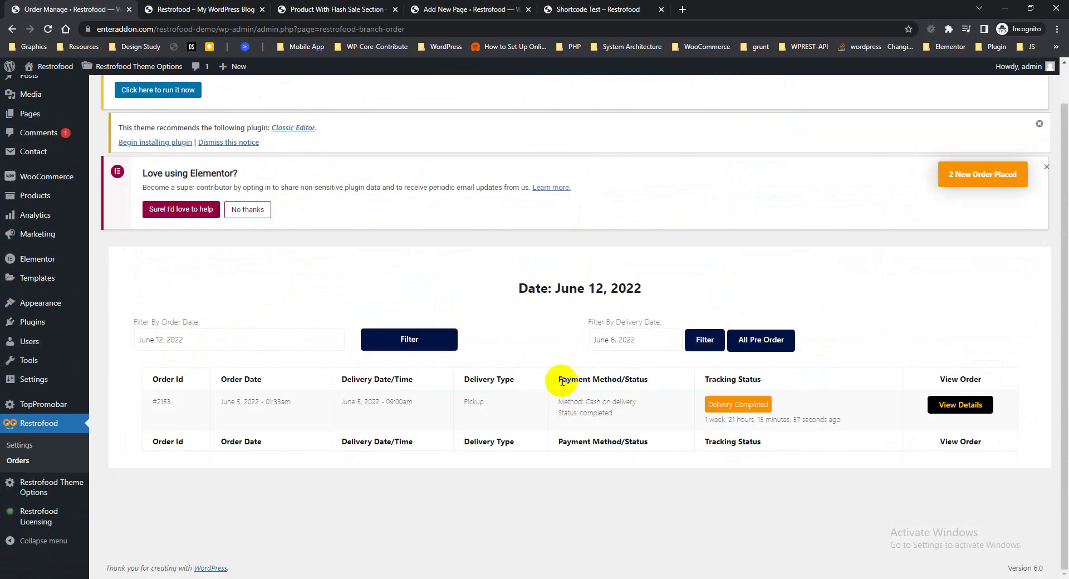
{"action": "left_click", "coordinate": [752, 341]}
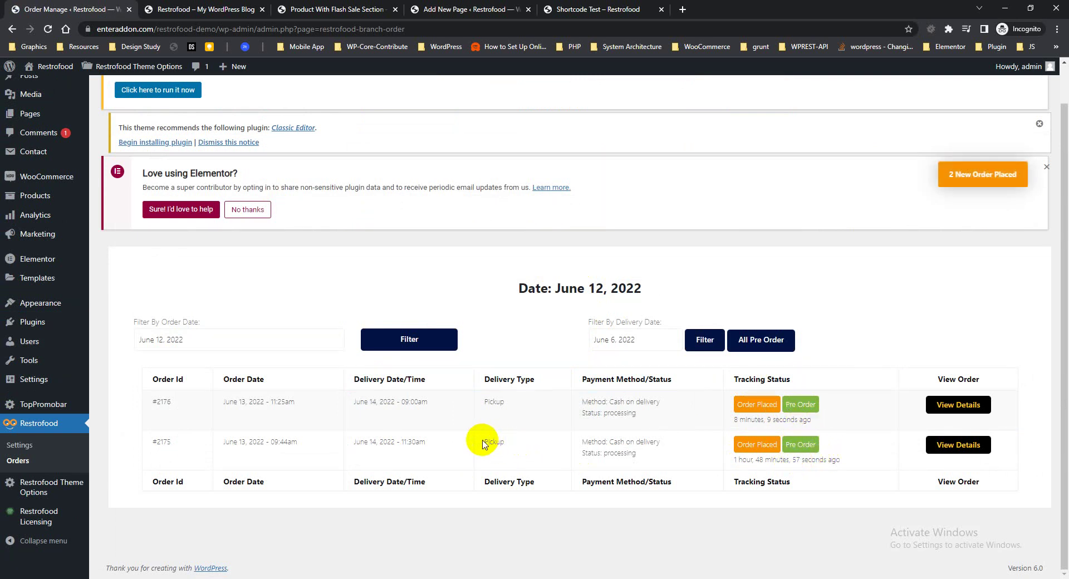
Open the Restrofood plugin's settings page
{"action": "left_click", "coordinate": [24, 445]}
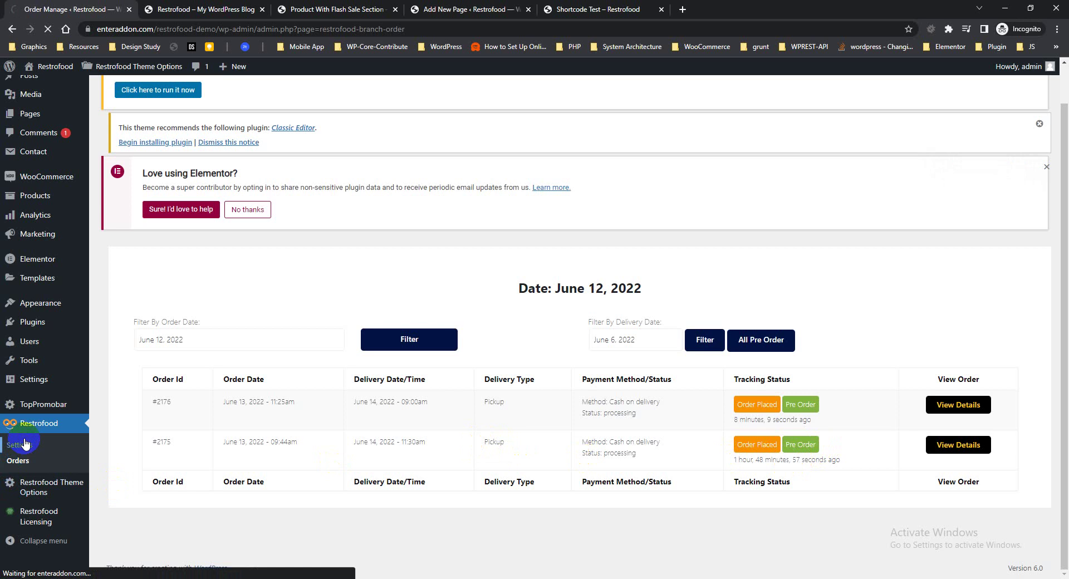